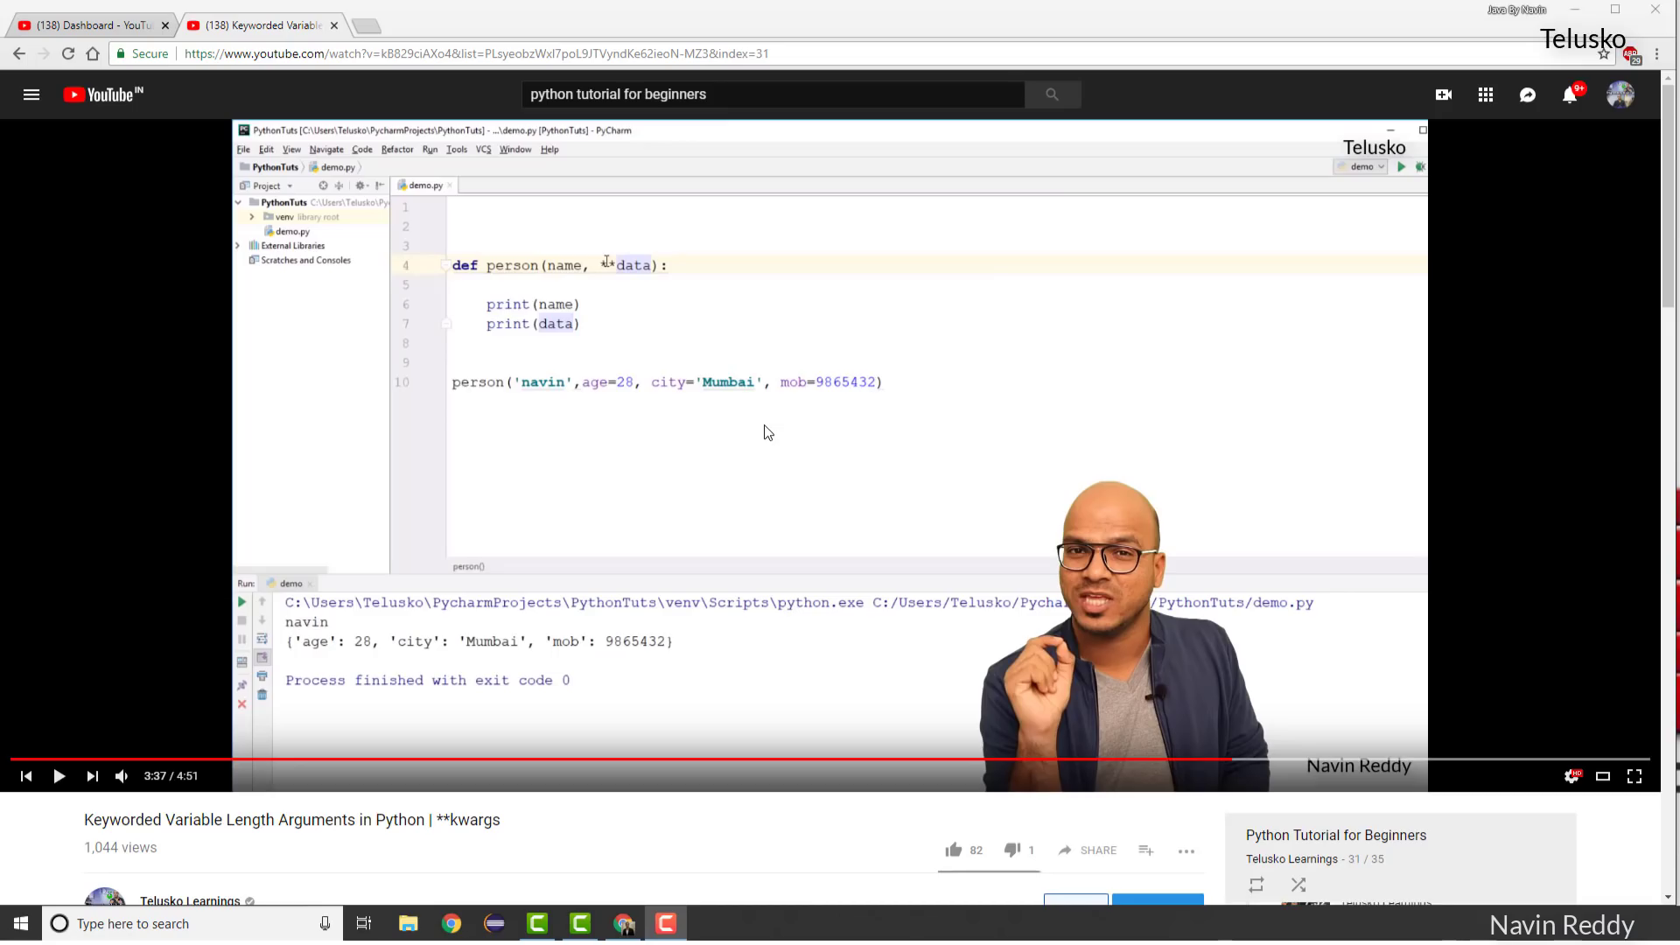
Replay the kwargs video from its animated intro and pause on the presenter scene.
left_click(21, 759)
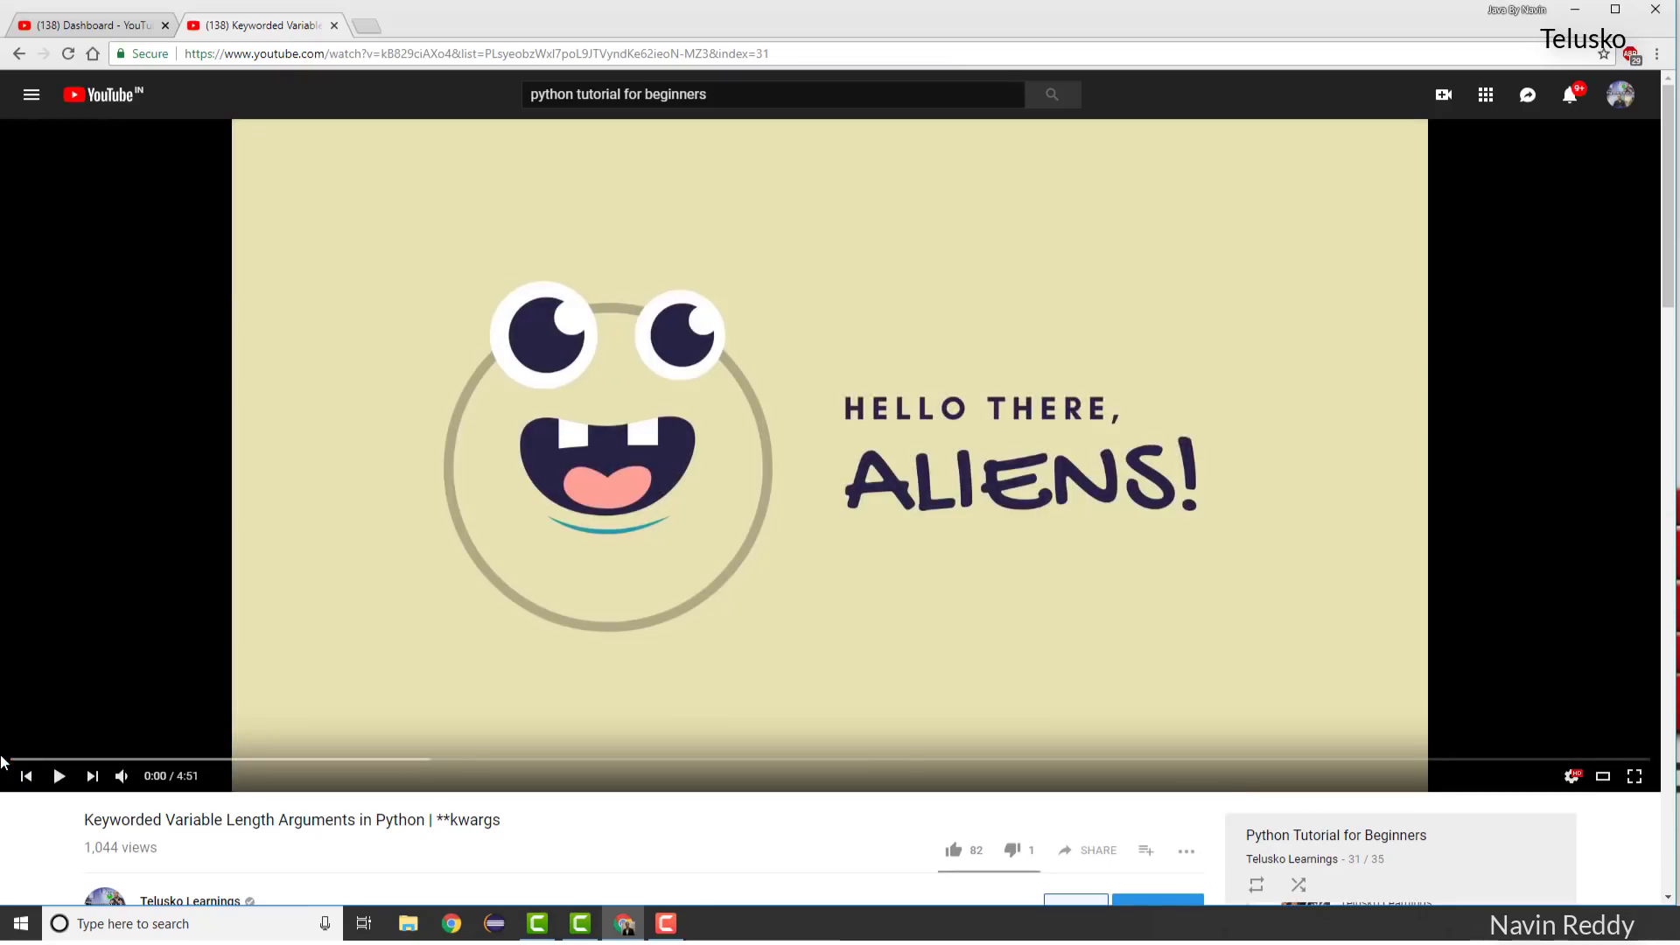
key("space")
key("space")
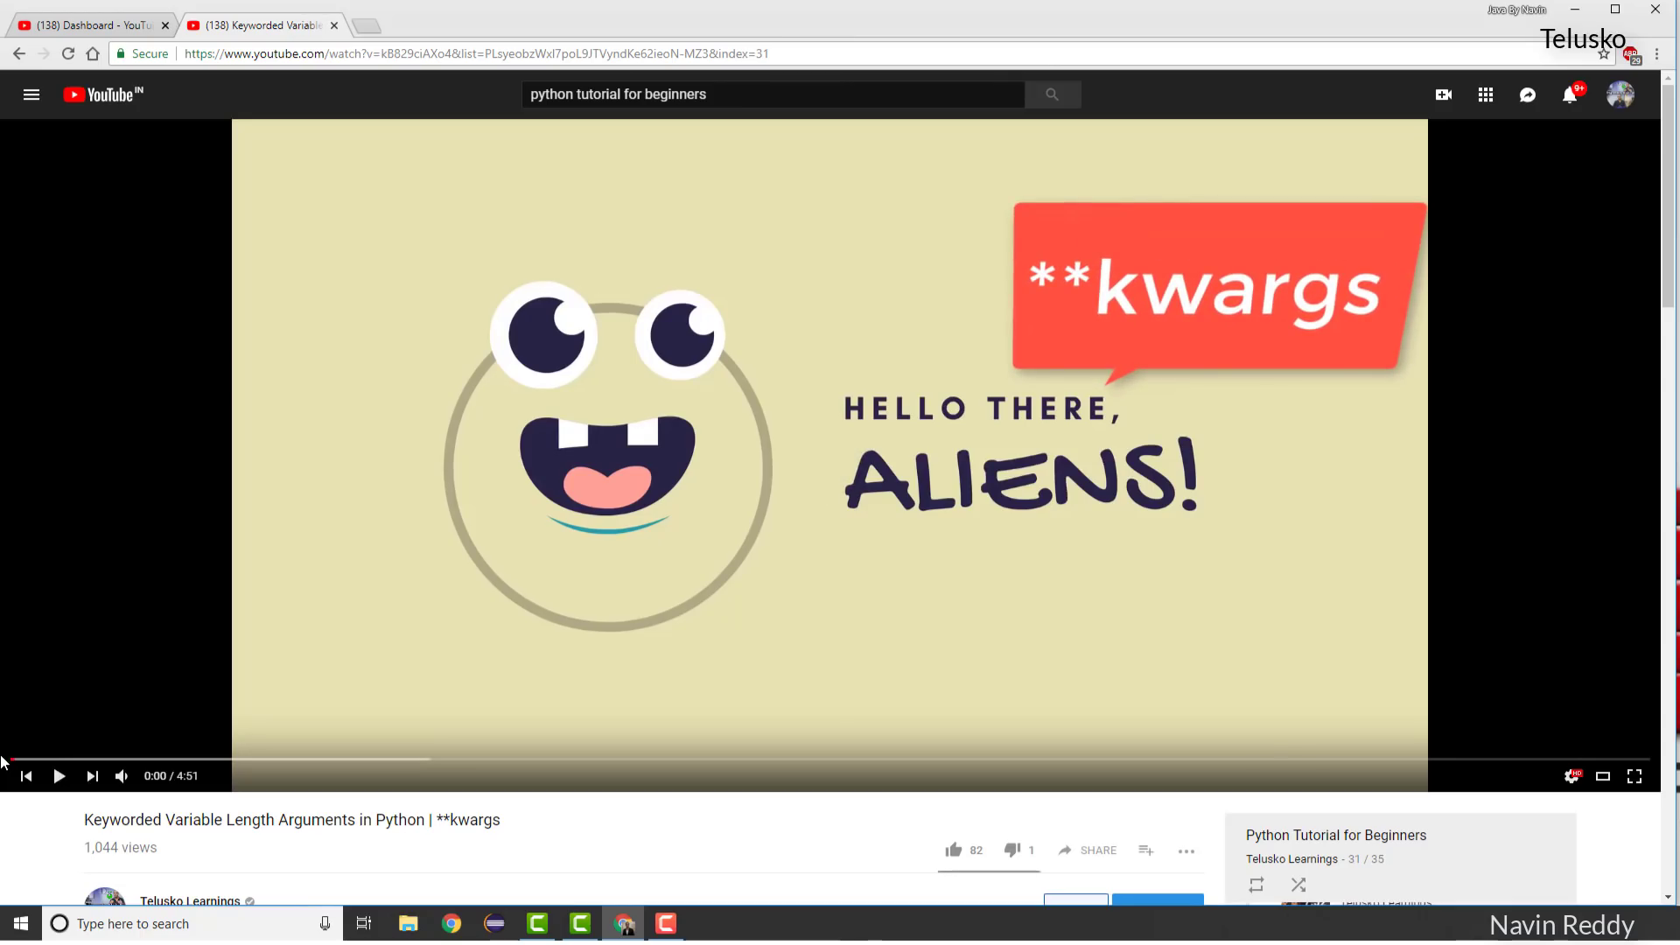
key("space")
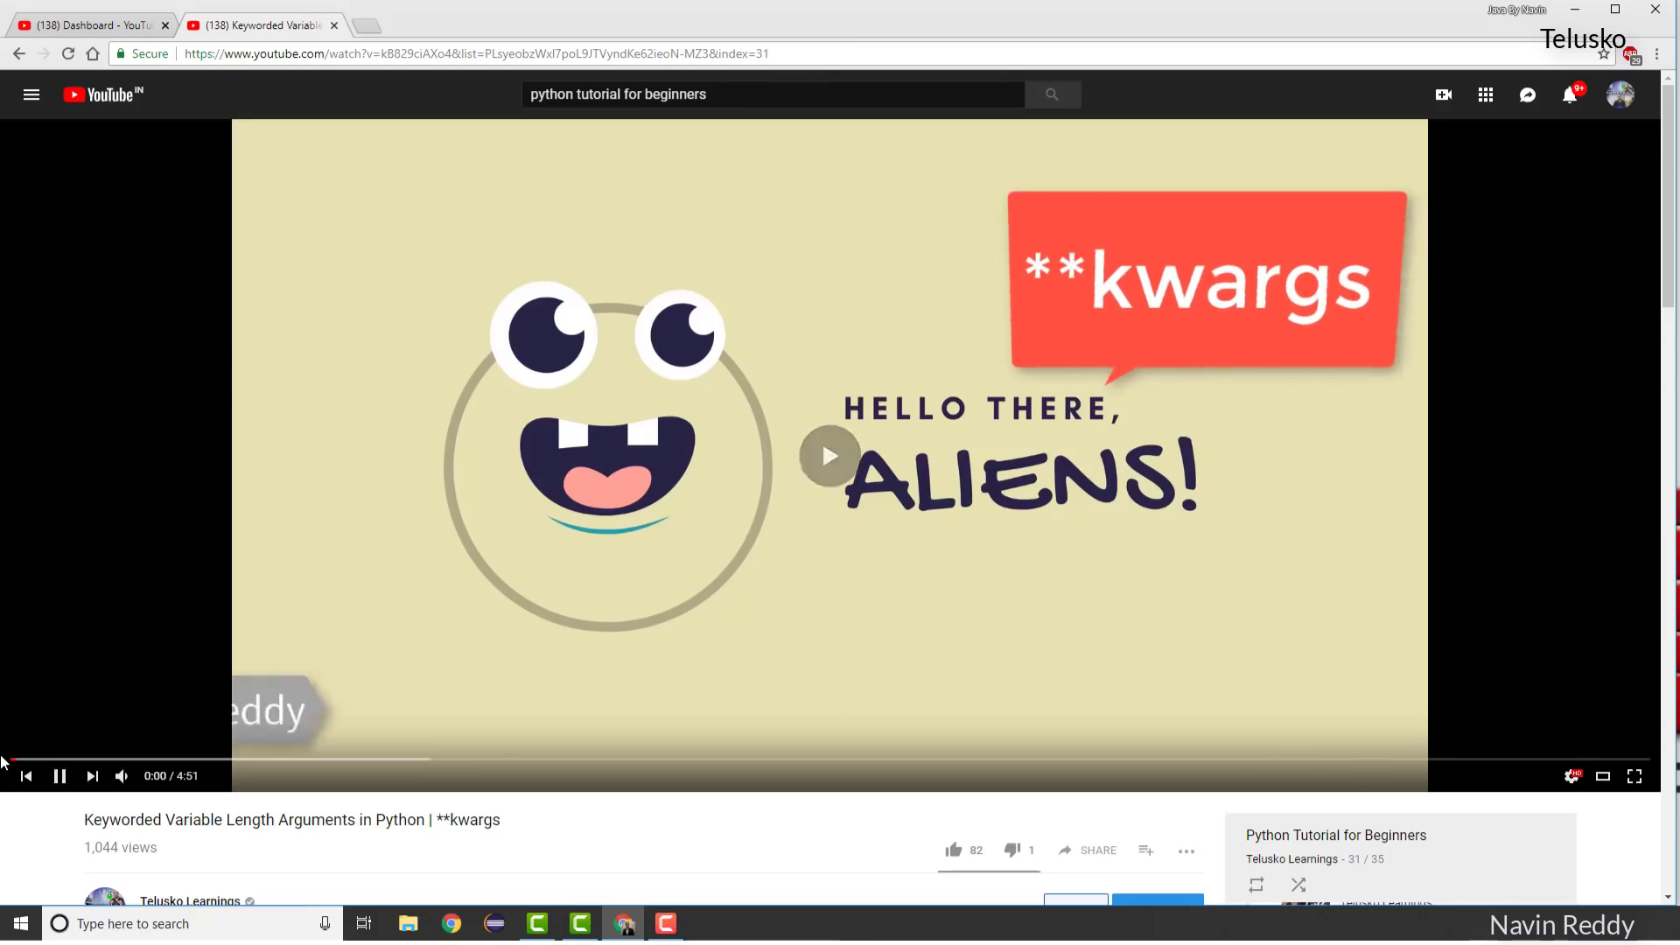
key("space")
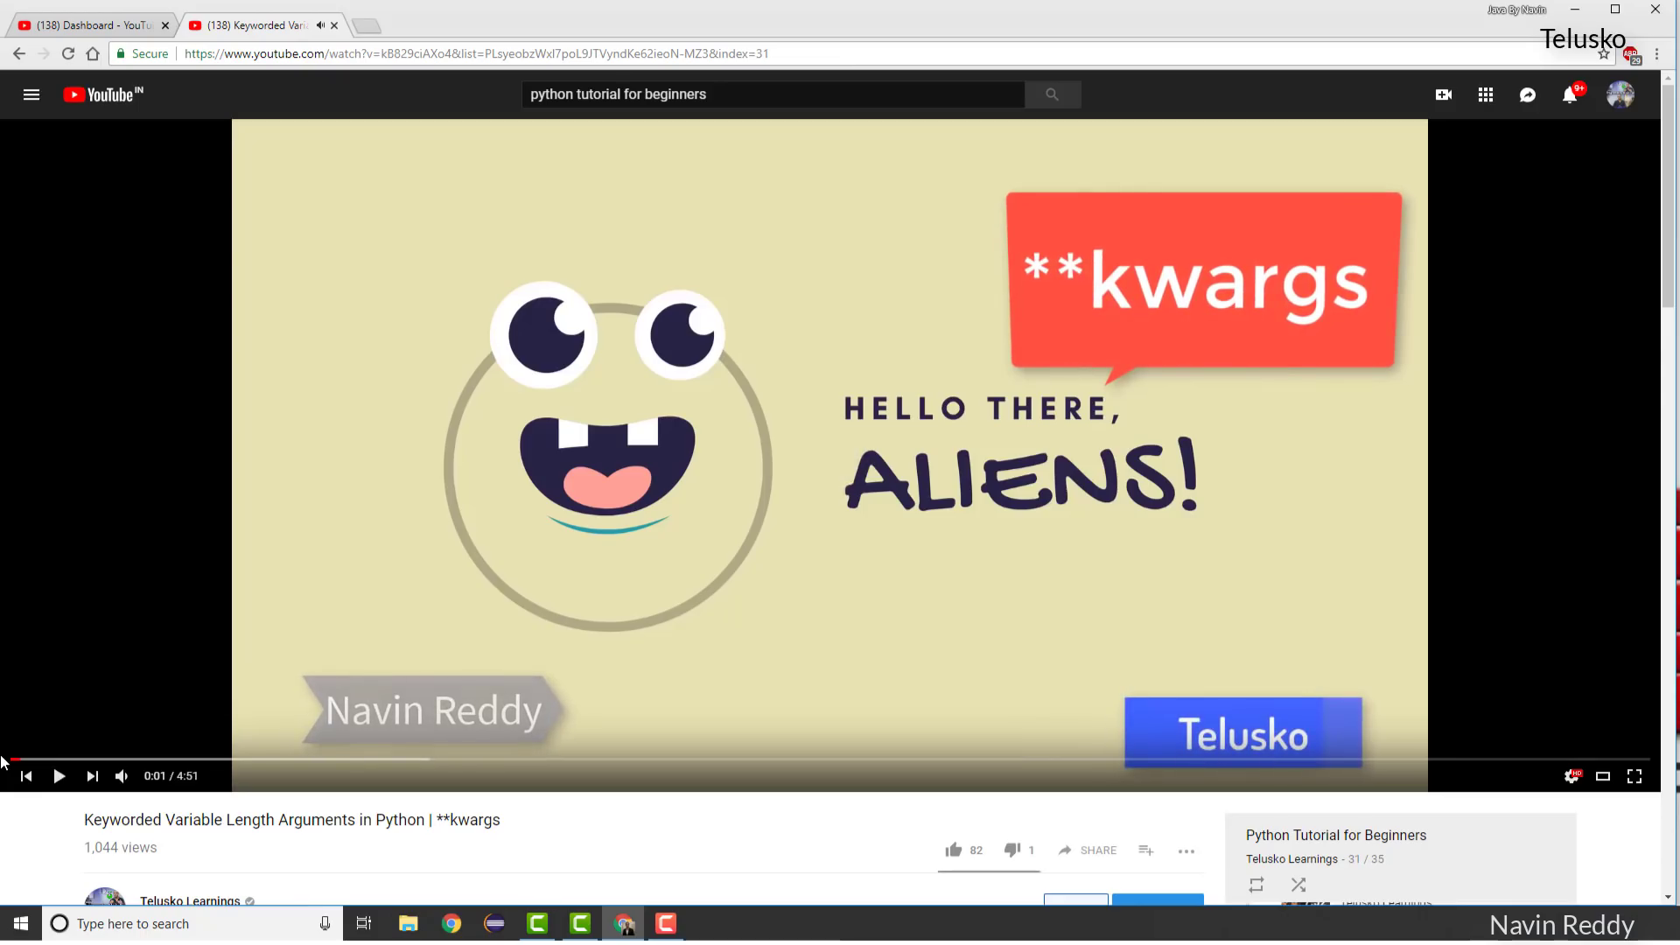
key("space")
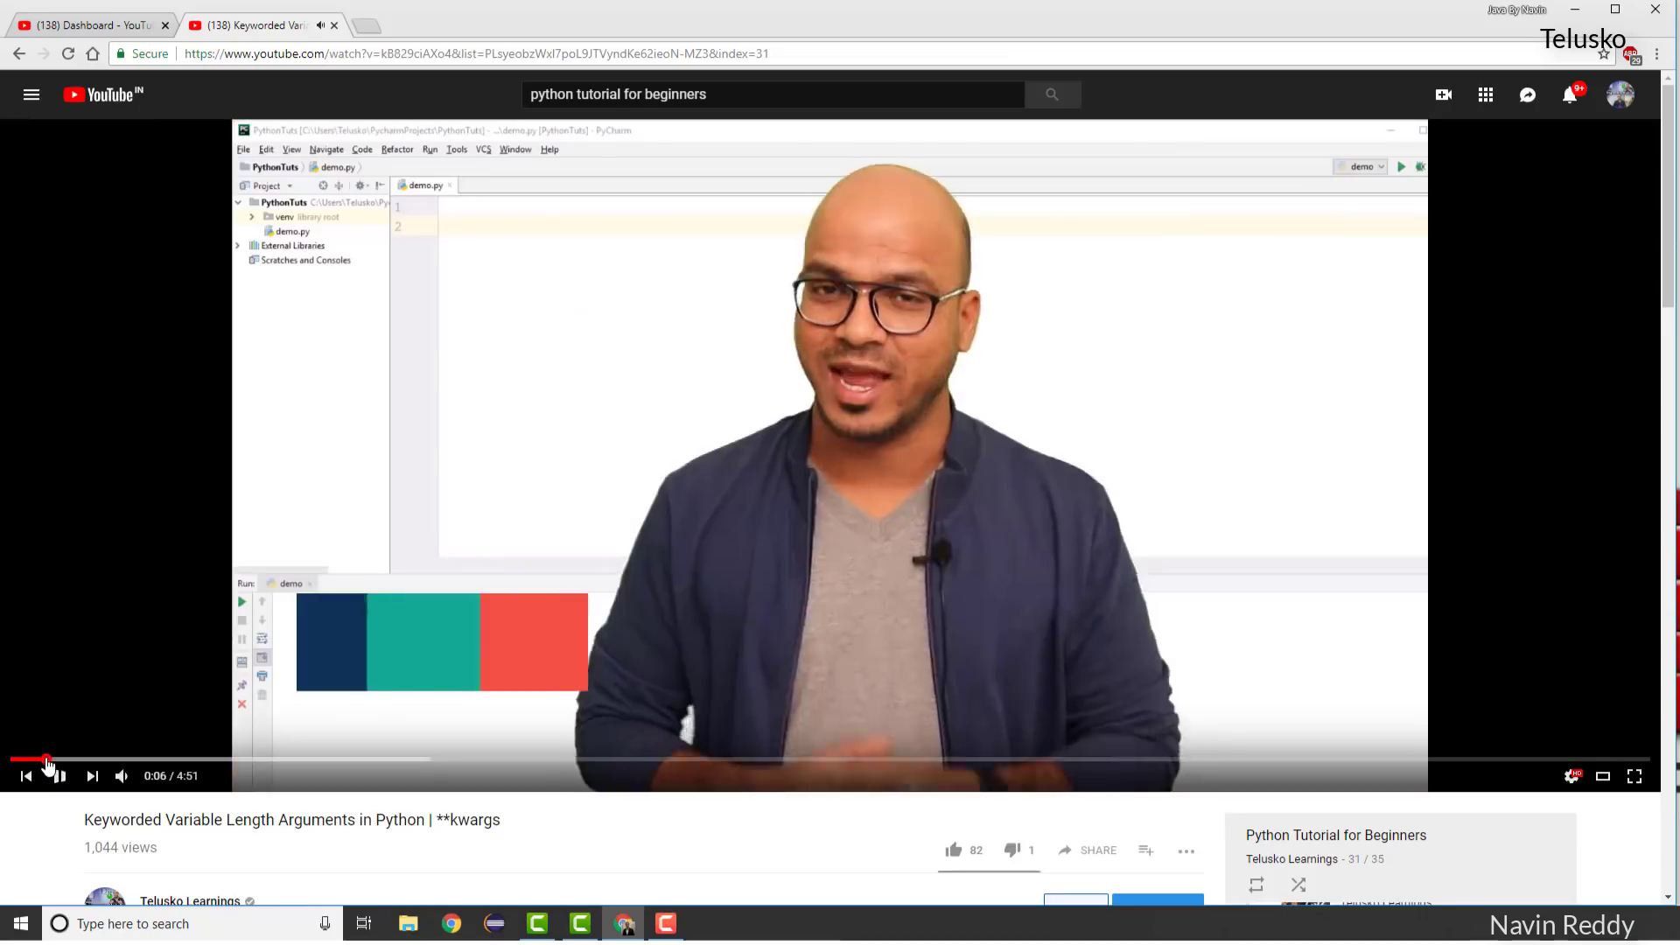
left_click(247, 630)
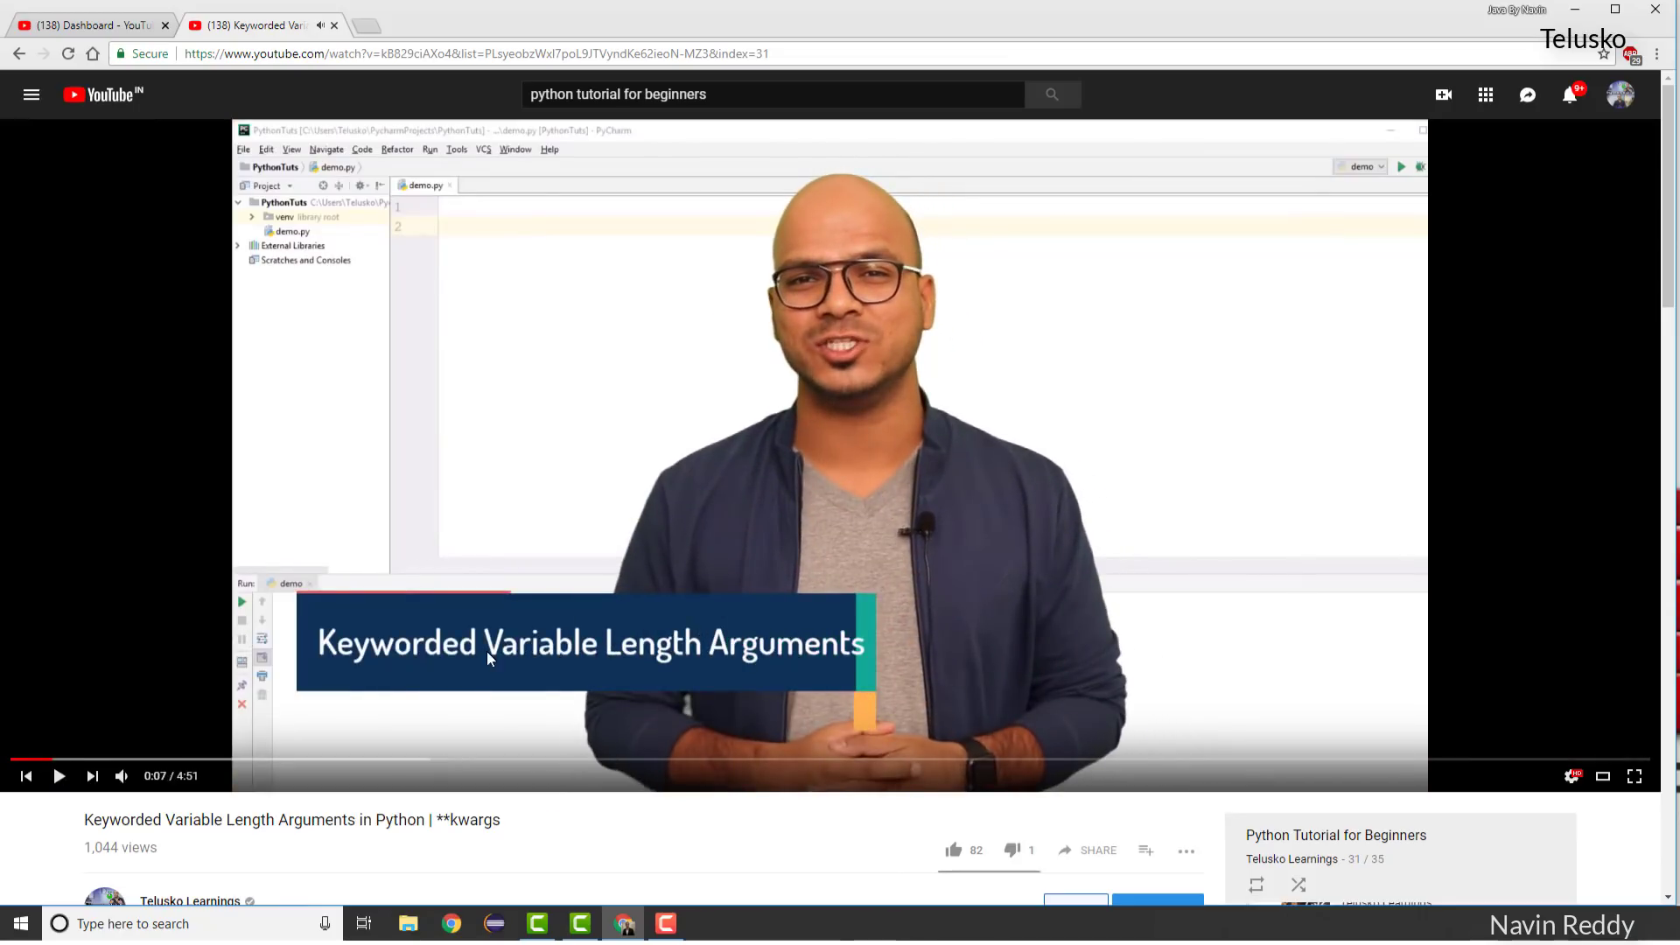
Mute the video, skip ahead to the person() code part, and pause it.
left_click(59, 776)
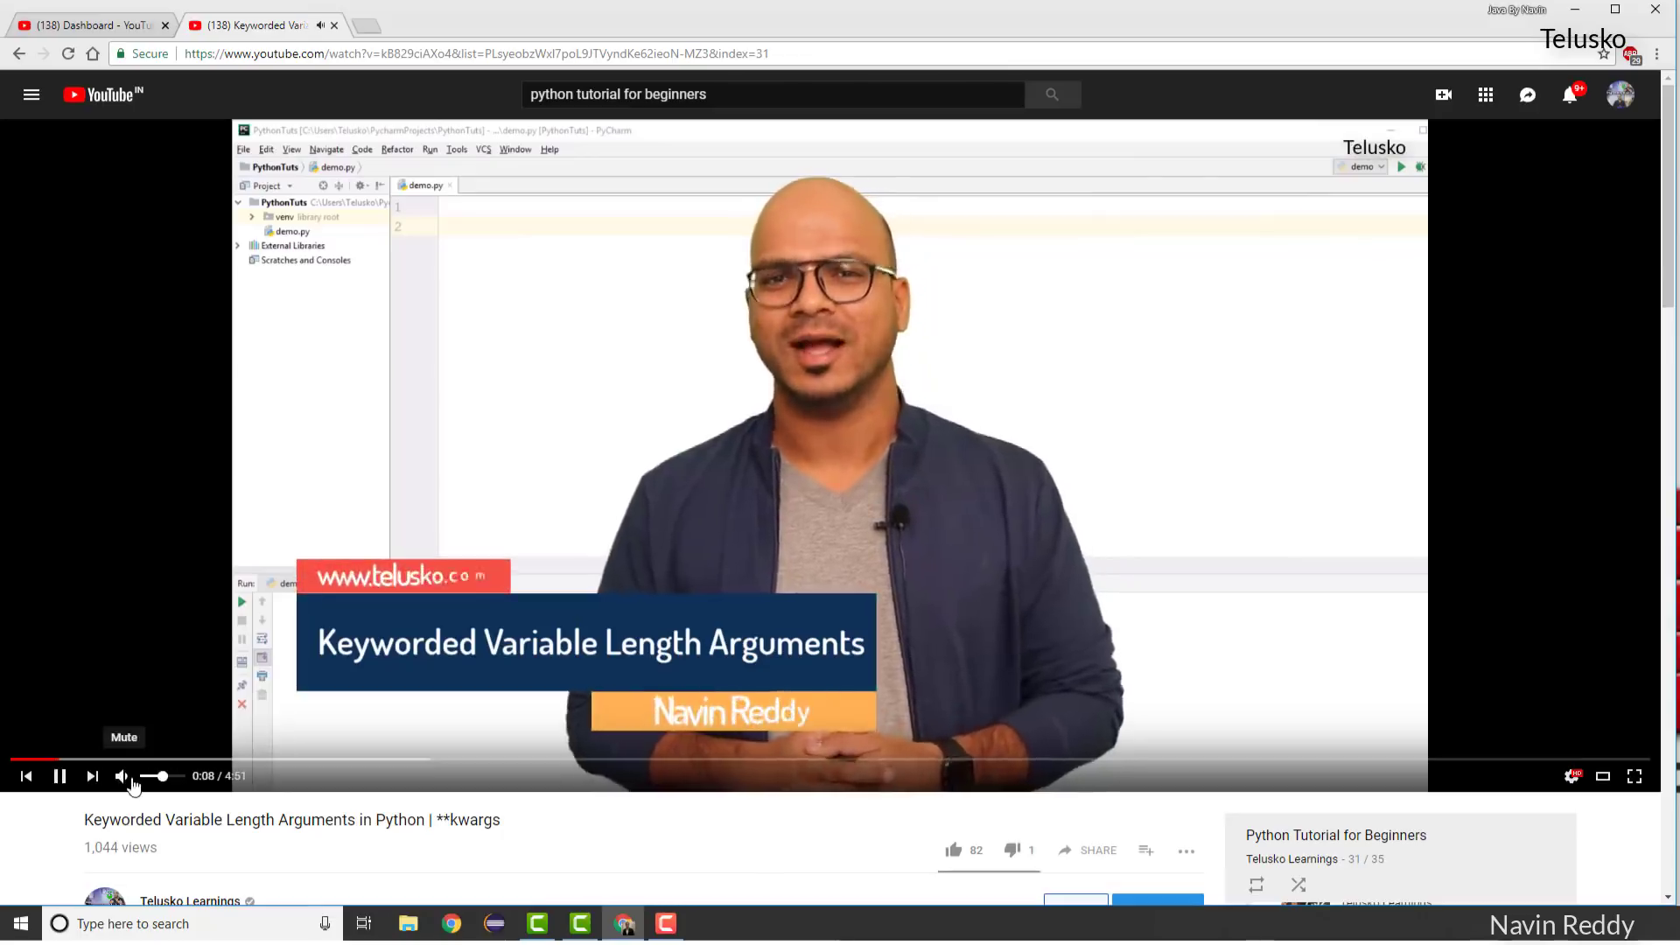
left_click(121, 776)
left_click_drag(131, 759, 145, 759)
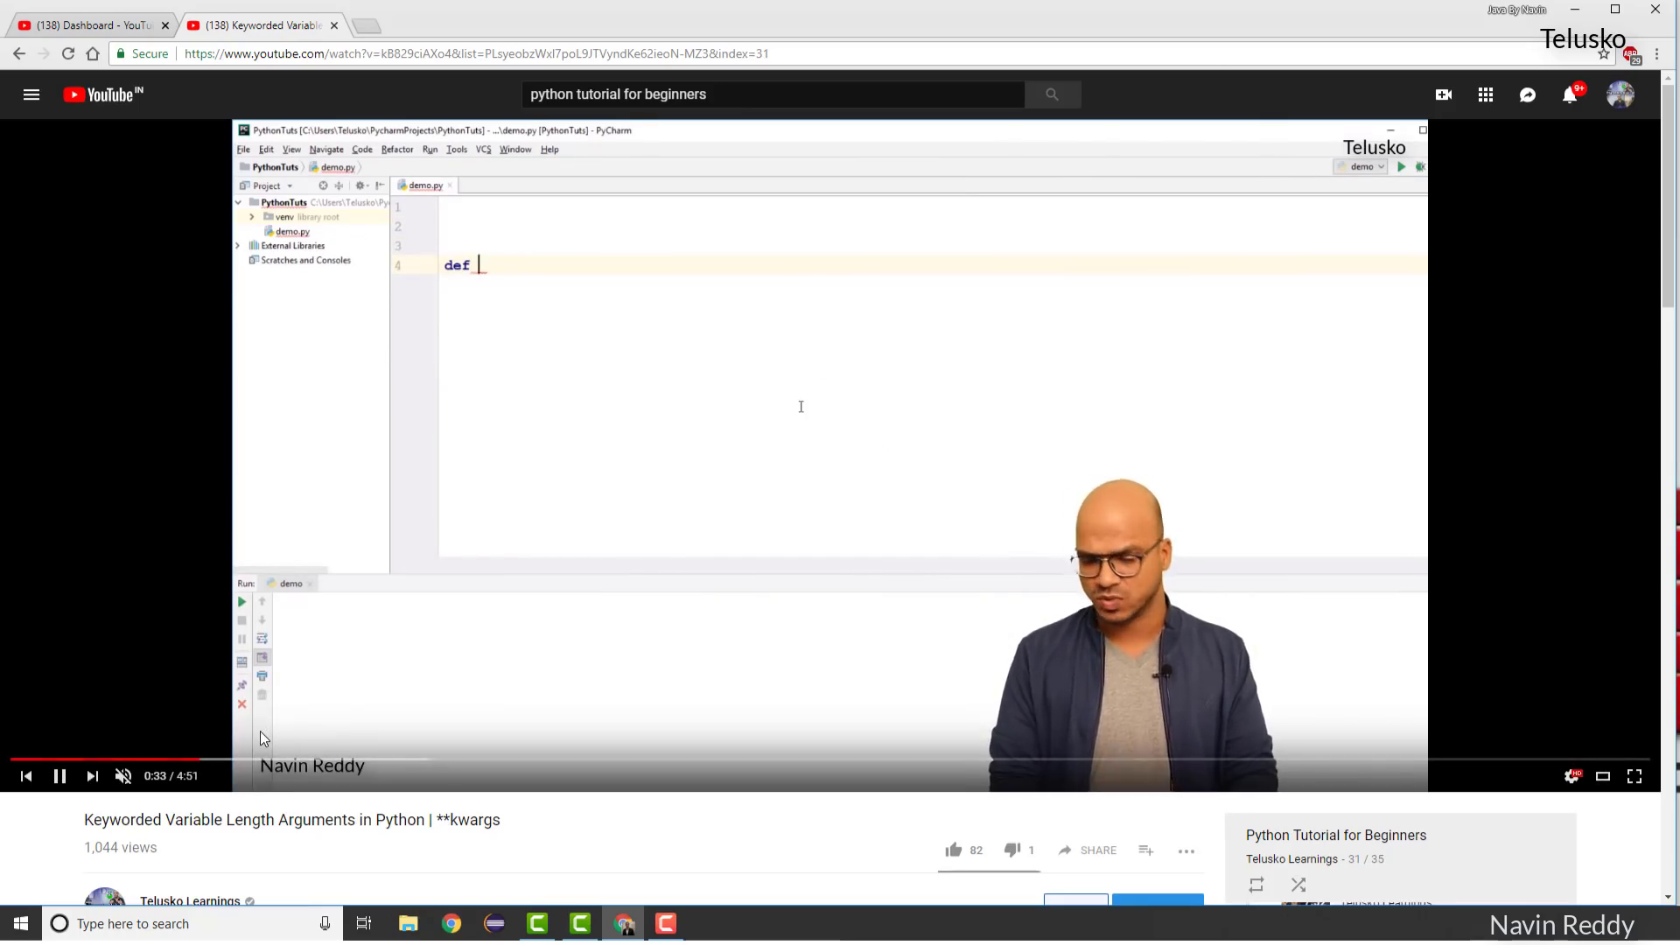
left_click(438, 760)
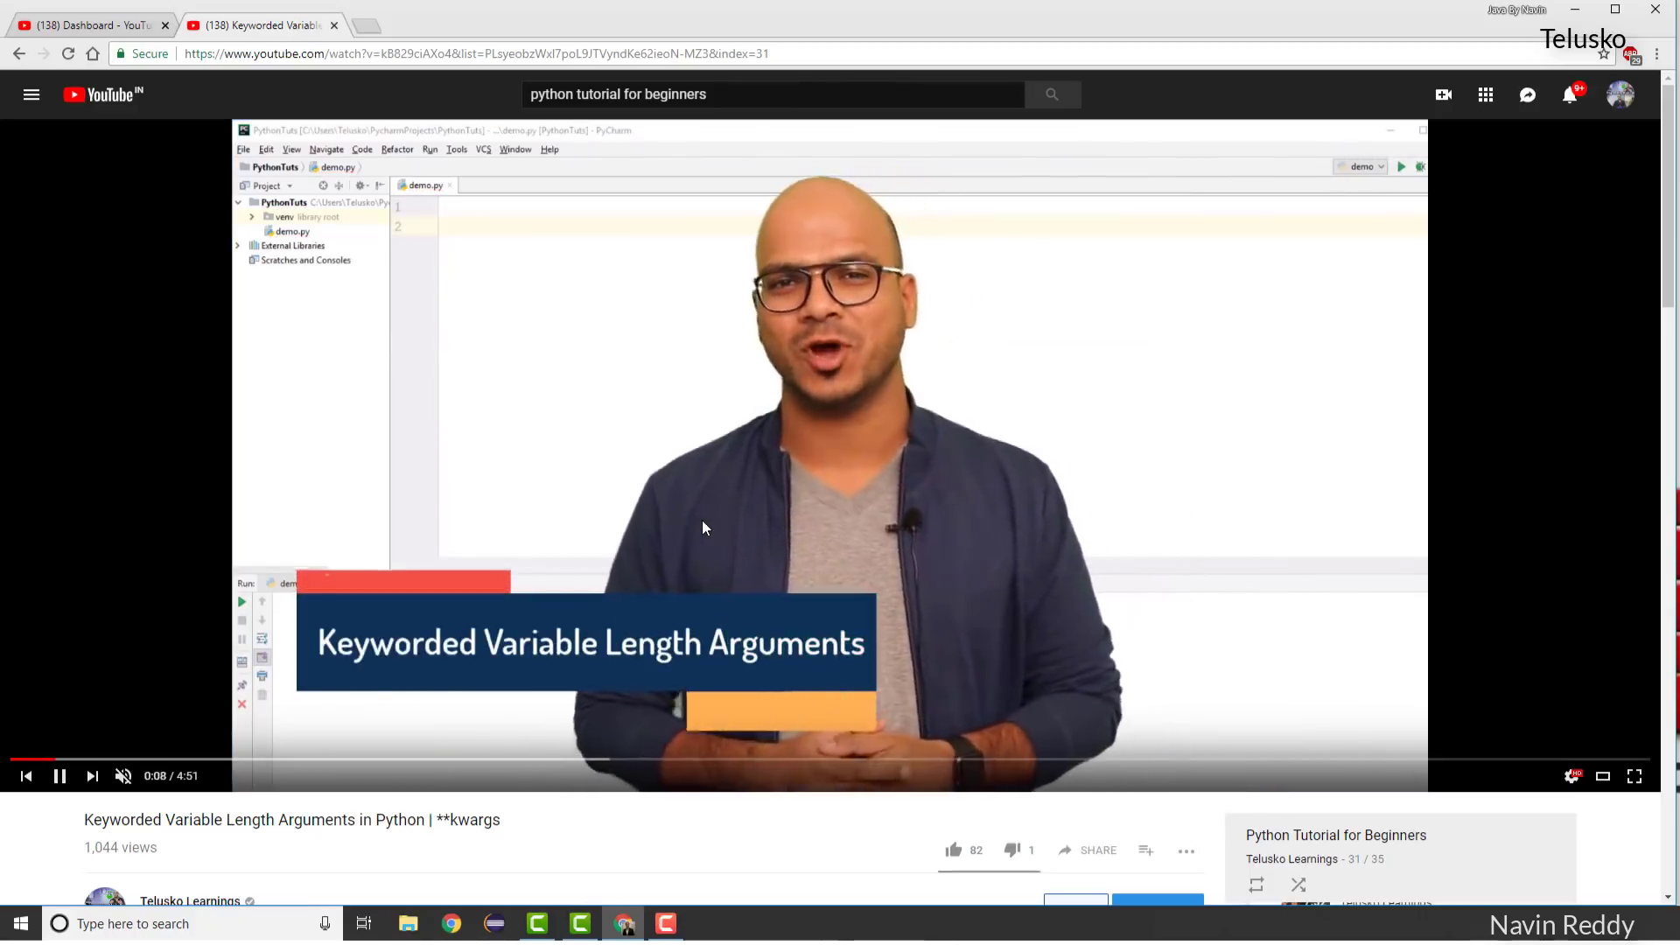
left_click(857, 442)
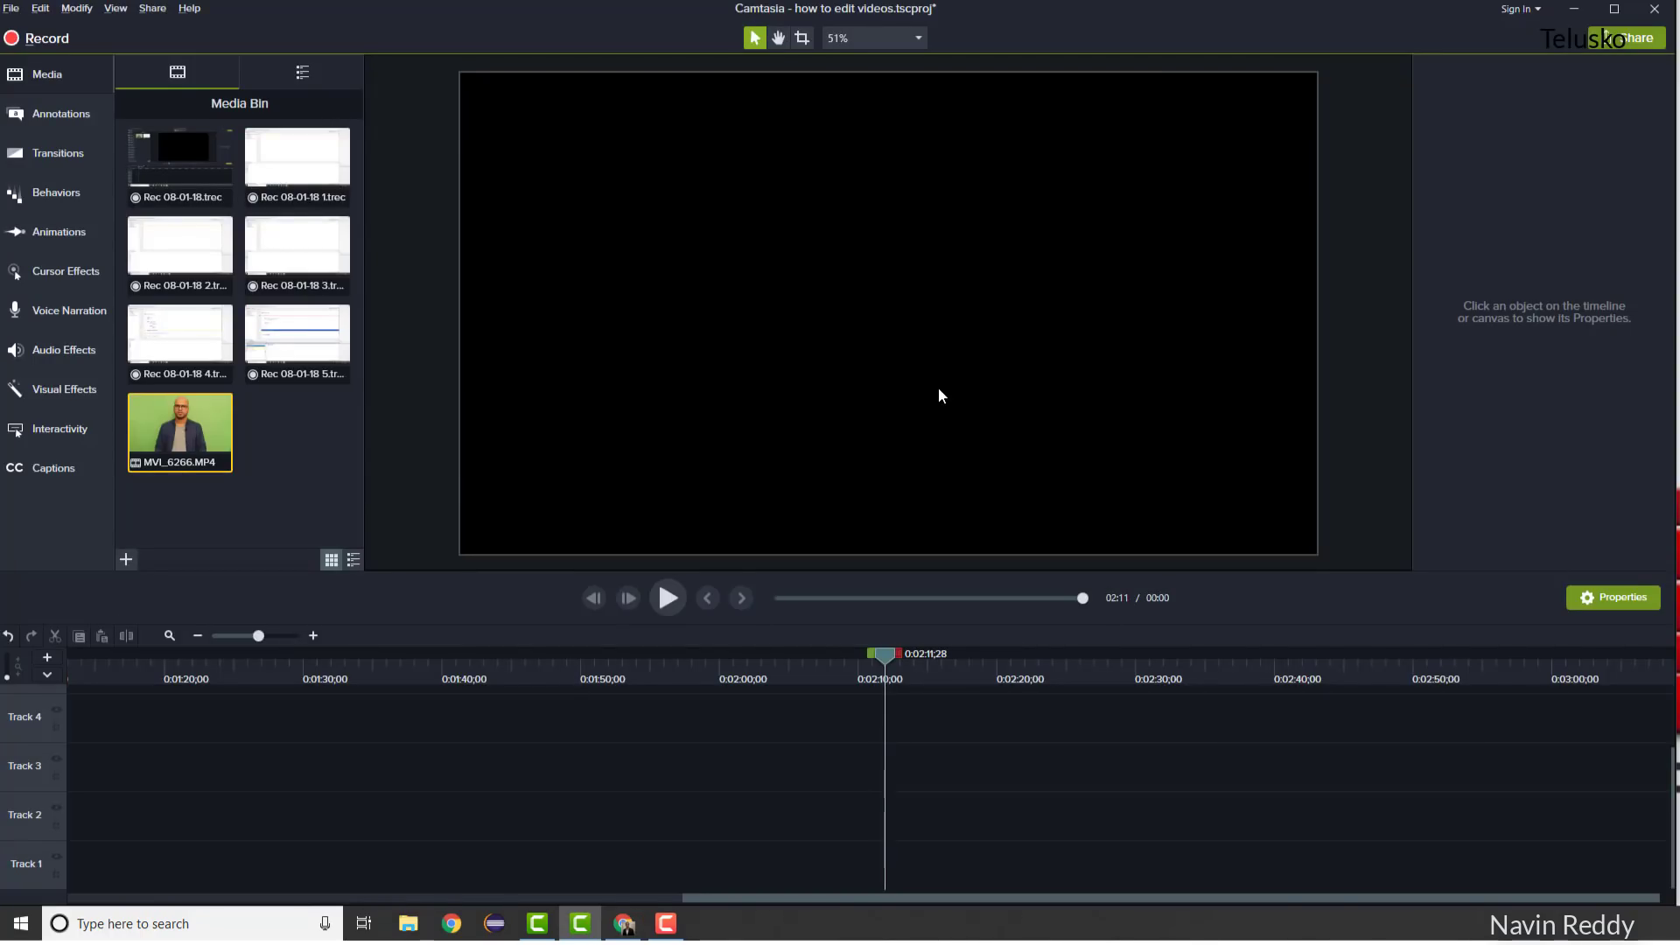
Save the 'how to edit videos' project and select Rec 08-01-18 1.trec in the Media Bin.
key("ctrl+s")
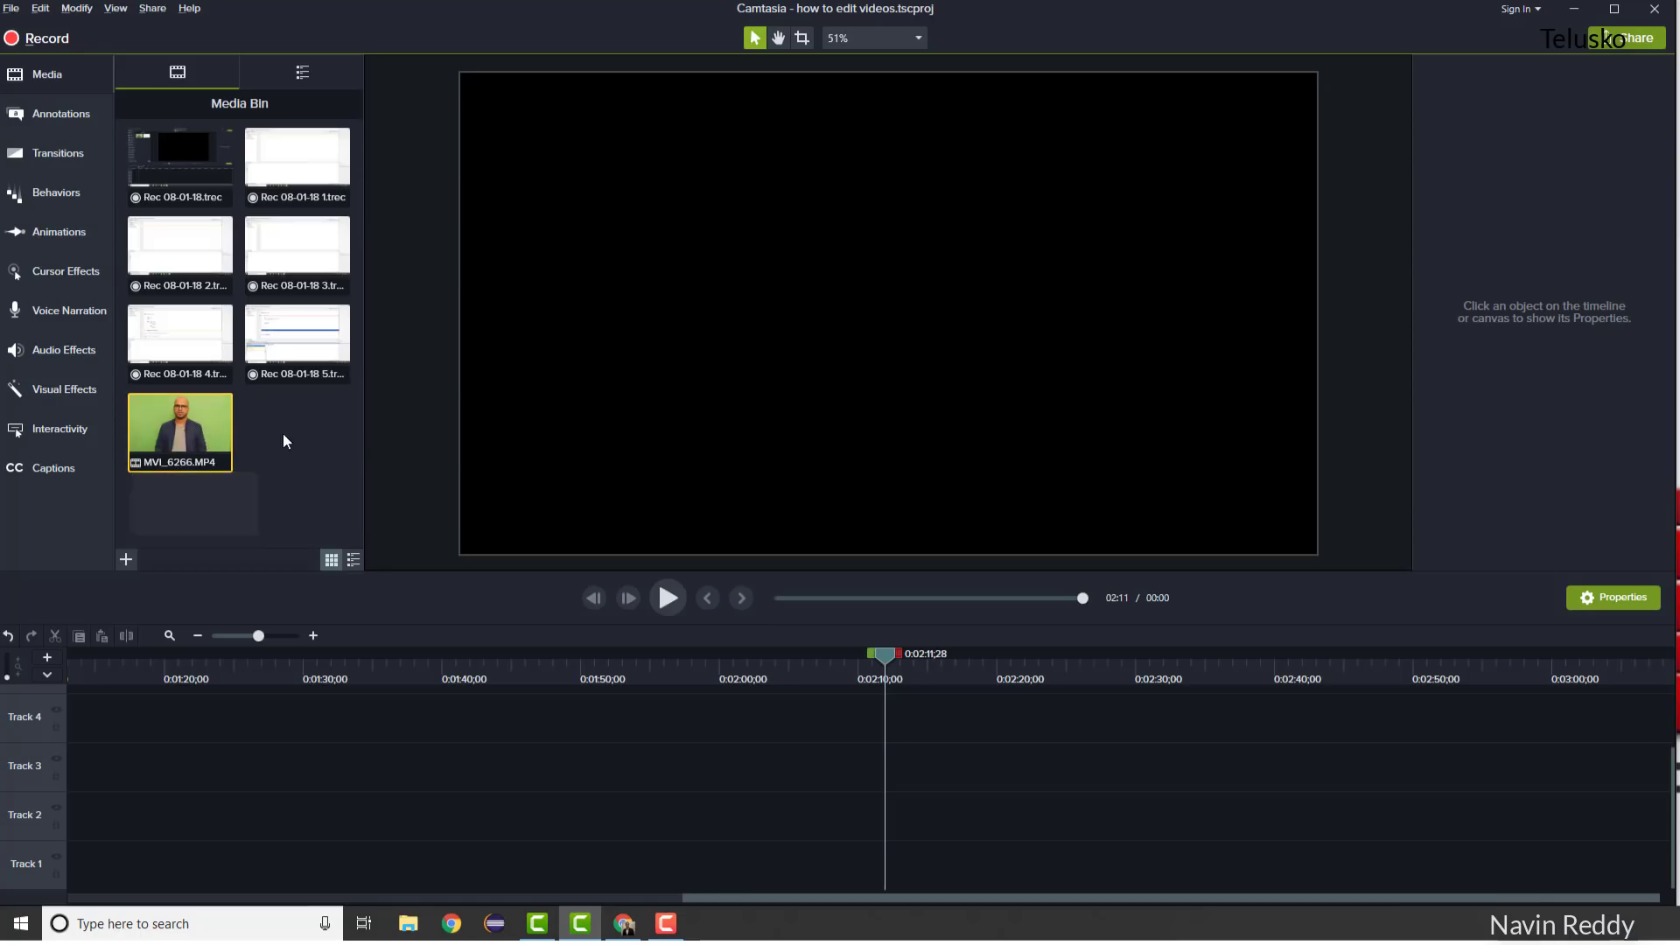
left_click(125, 561)
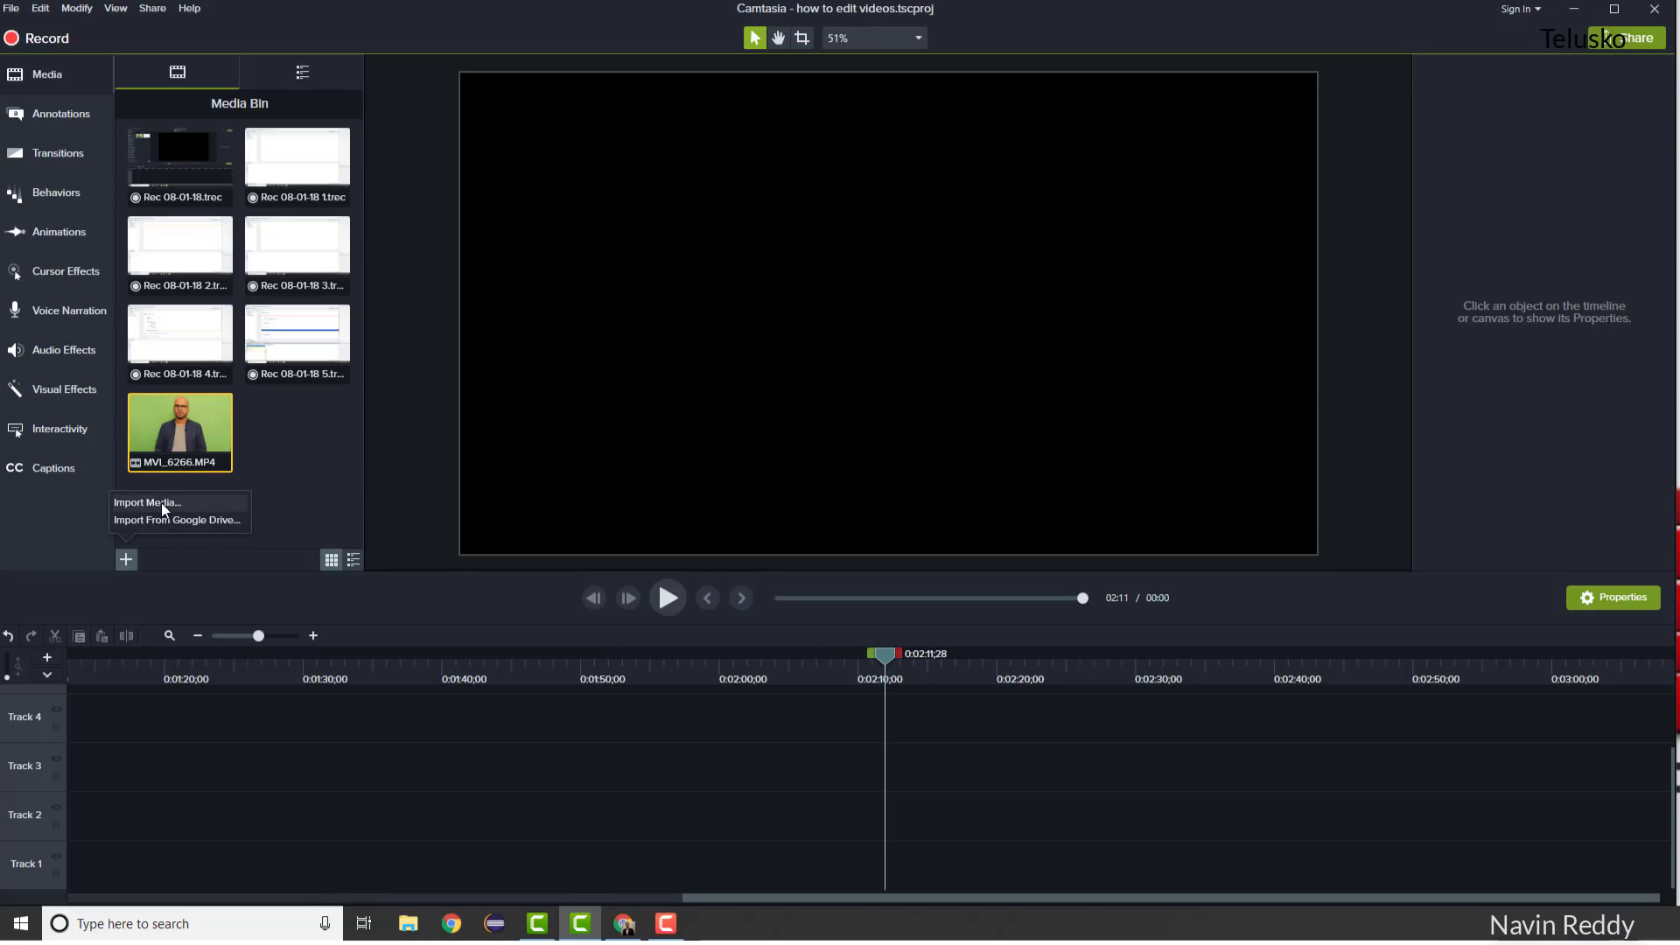
left_click(184, 429)
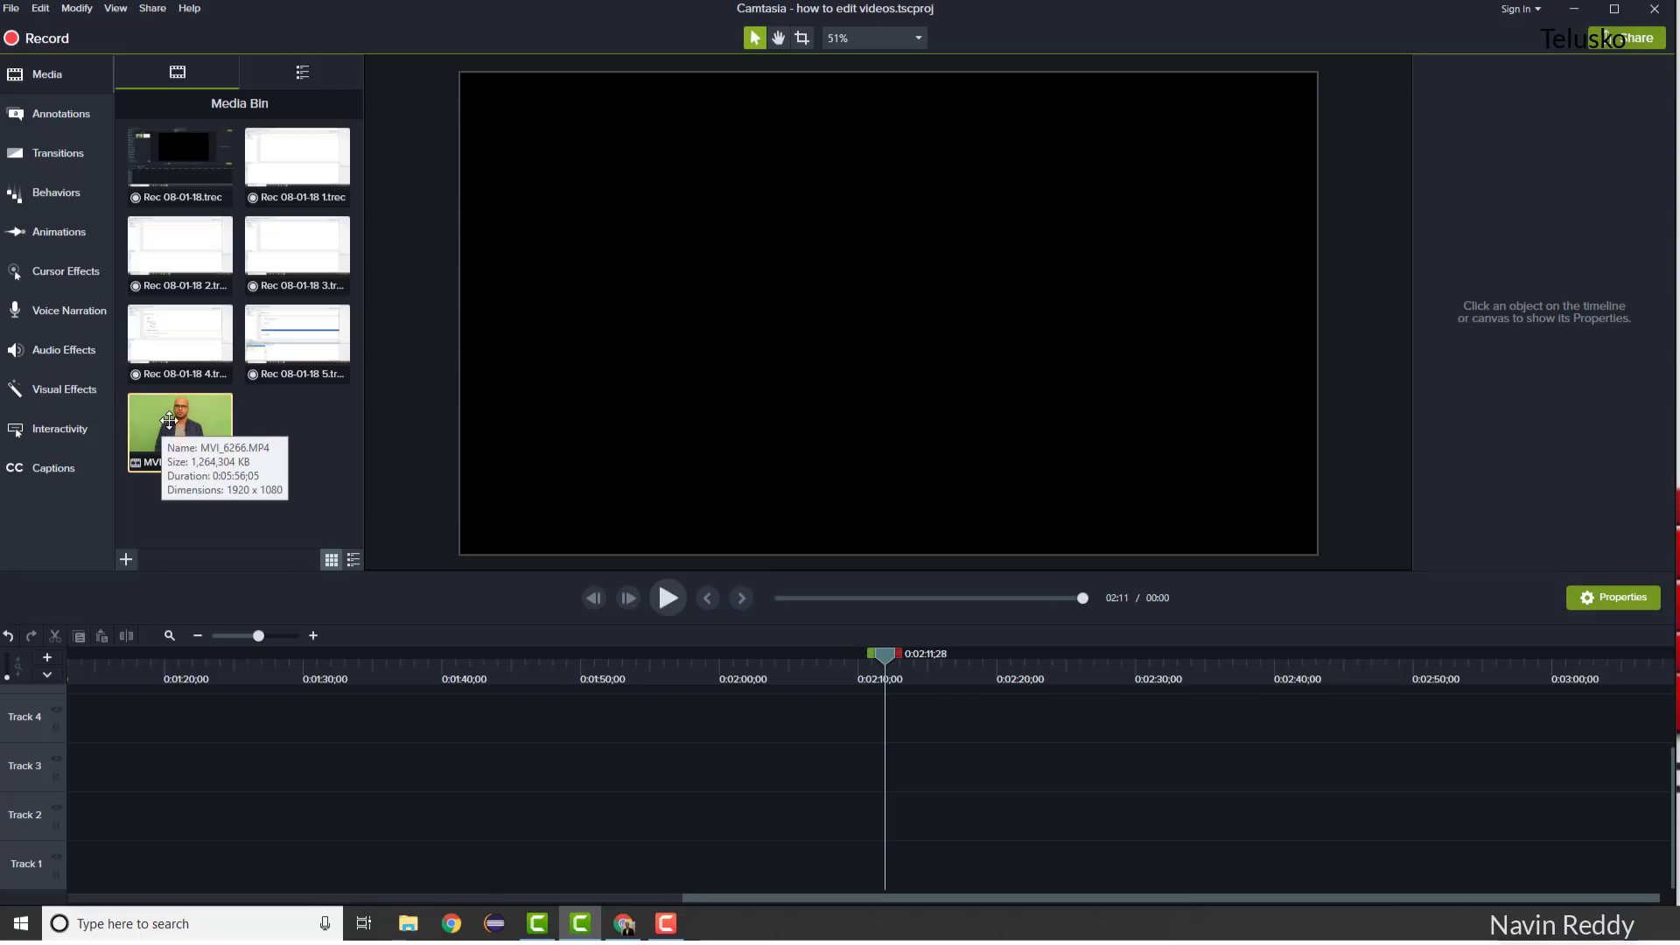
left_click(311, 163)
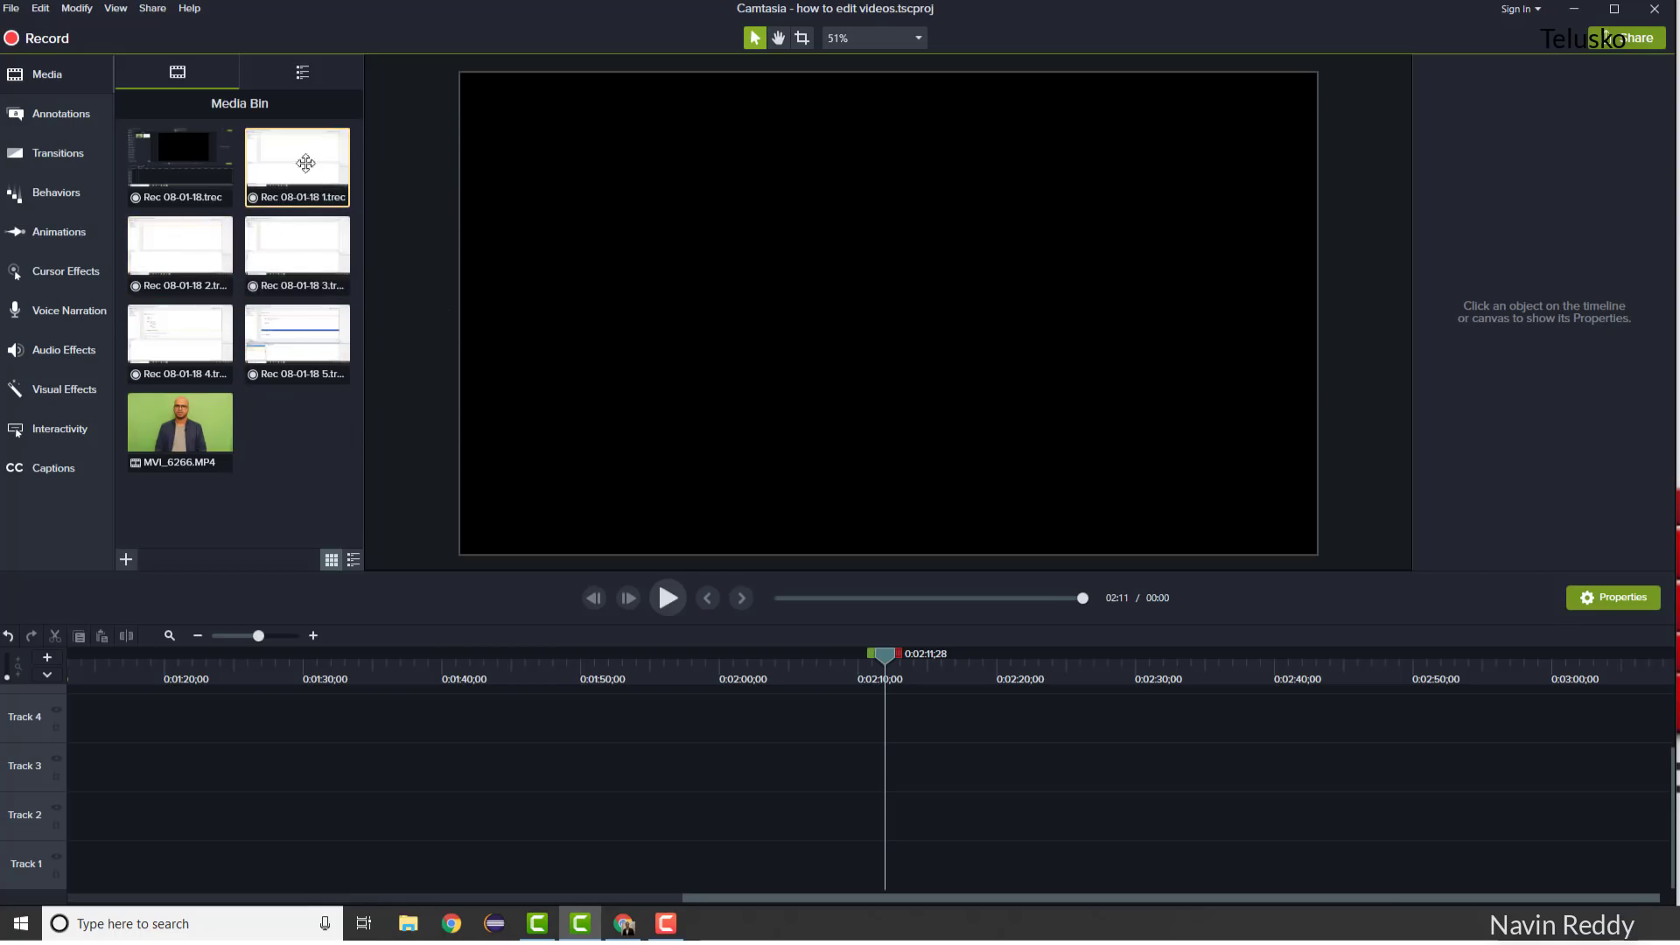
Place the Rec 08-01-18 1 screen and audio clips on Tracks 1–2 starting at 0:00.
left_click_drag(306, 166, 123, 862)
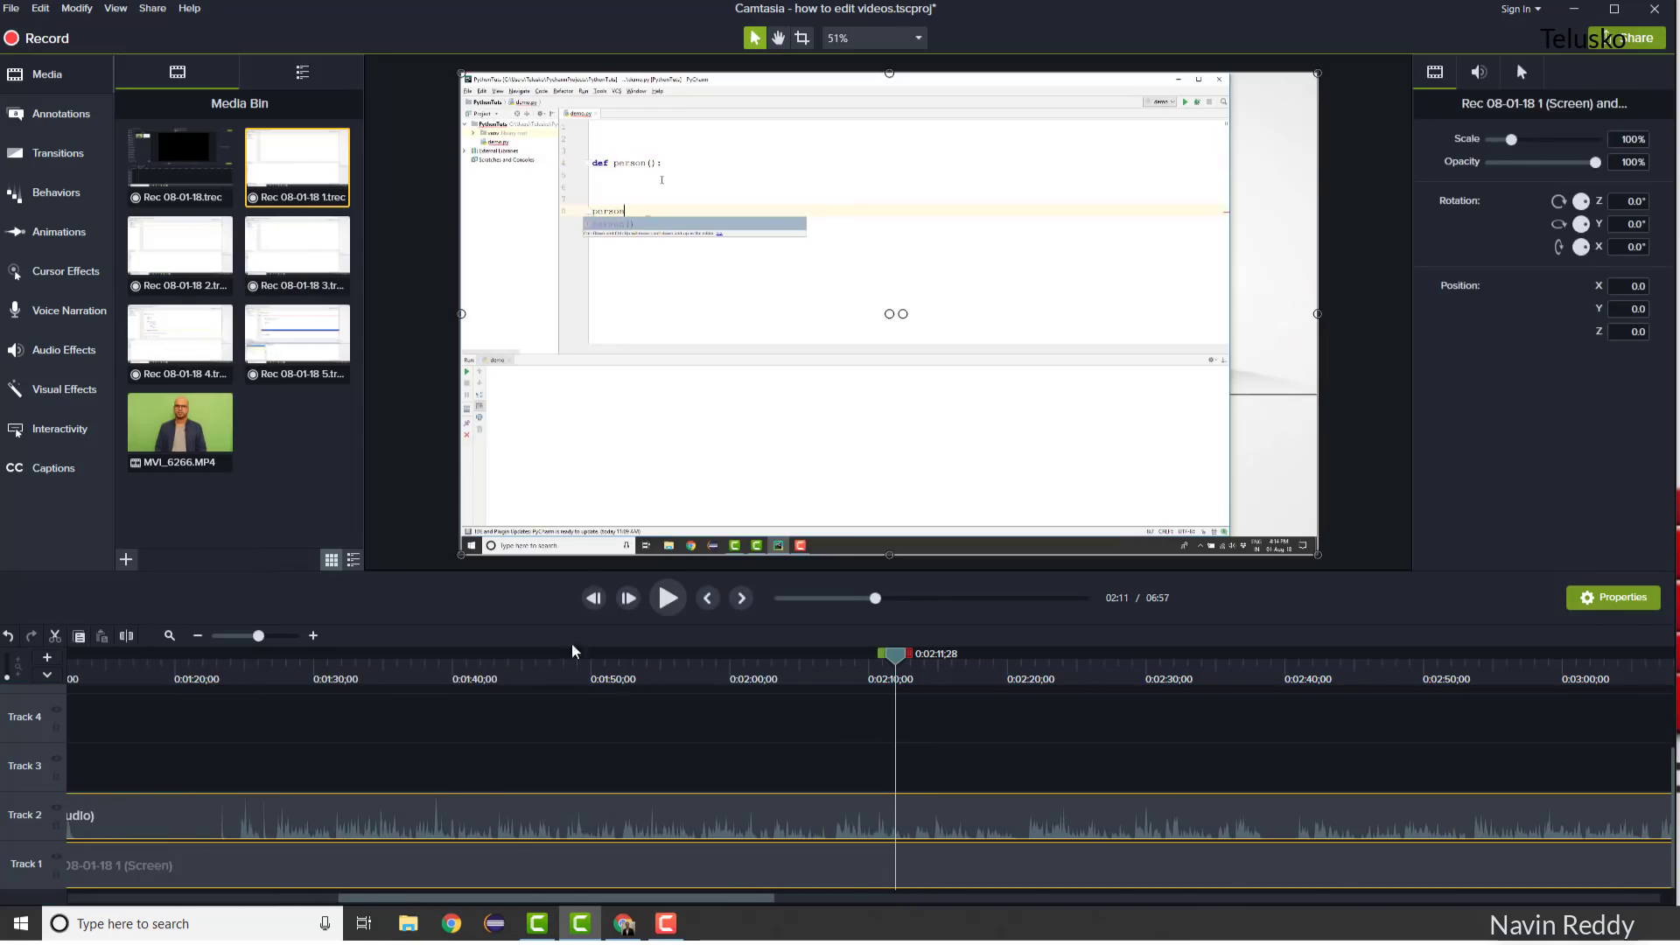
left_click(777, 600)
left_click(198, 635)
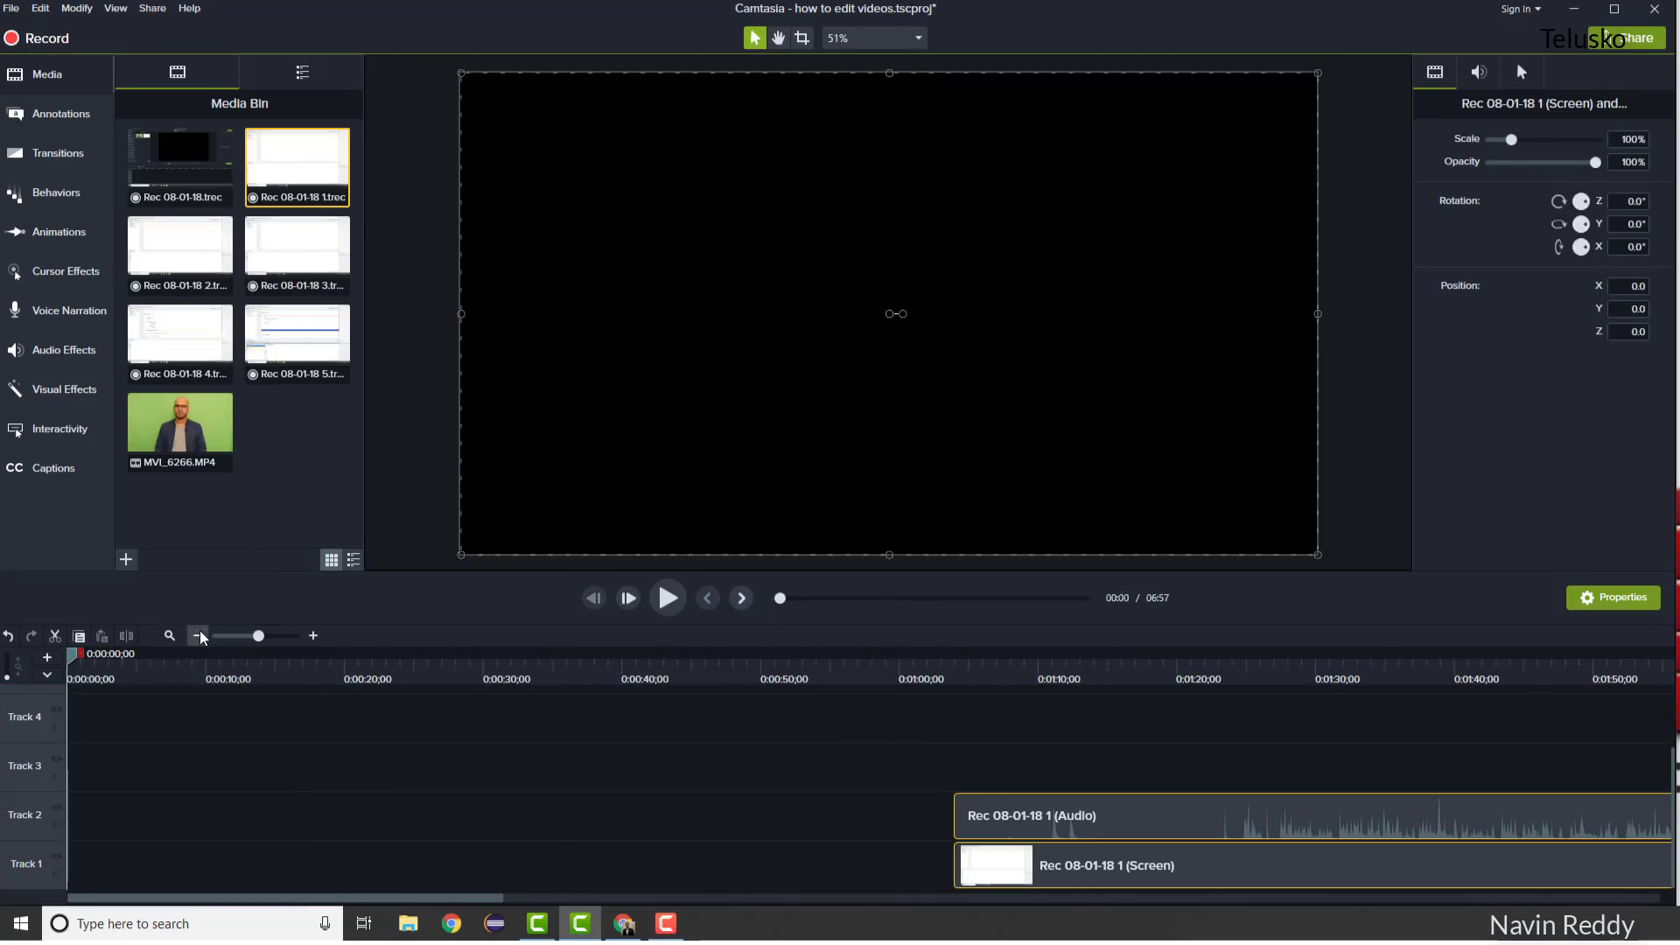
left_click_drag(604, 818, 278, 773)
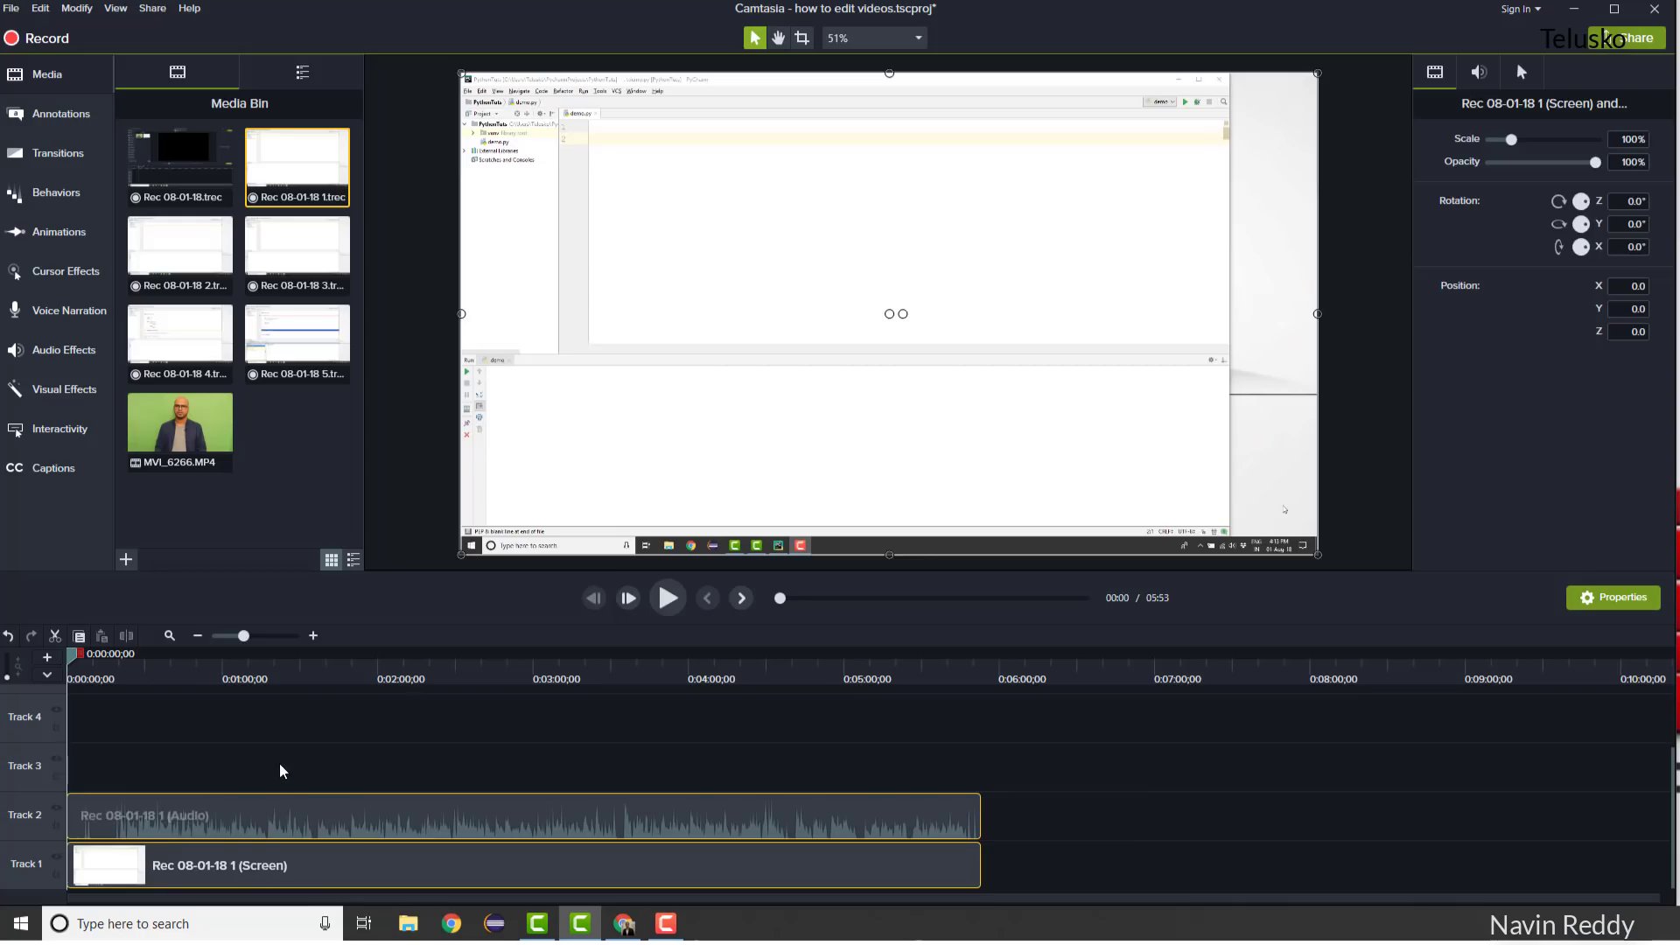
left_click(278, 774)
Add the MVI_6266 presenter clip onto Track 3 and return the playhead to the start.
left_click_drag(179, 411, 68, 770)
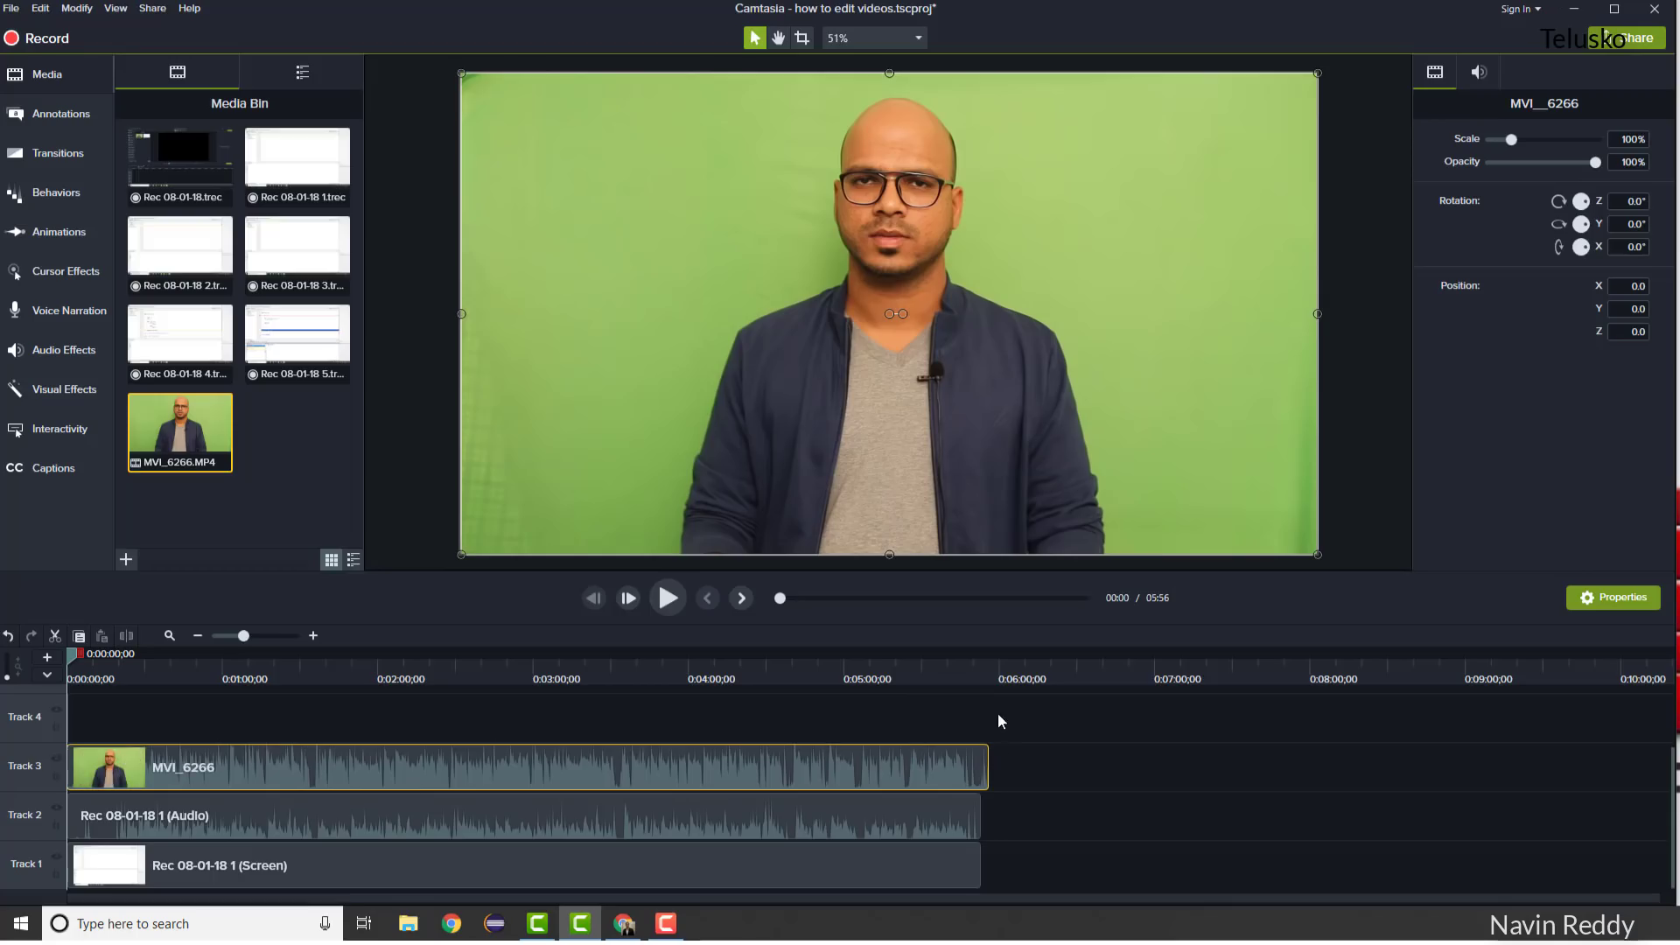
left_click(987, 653)
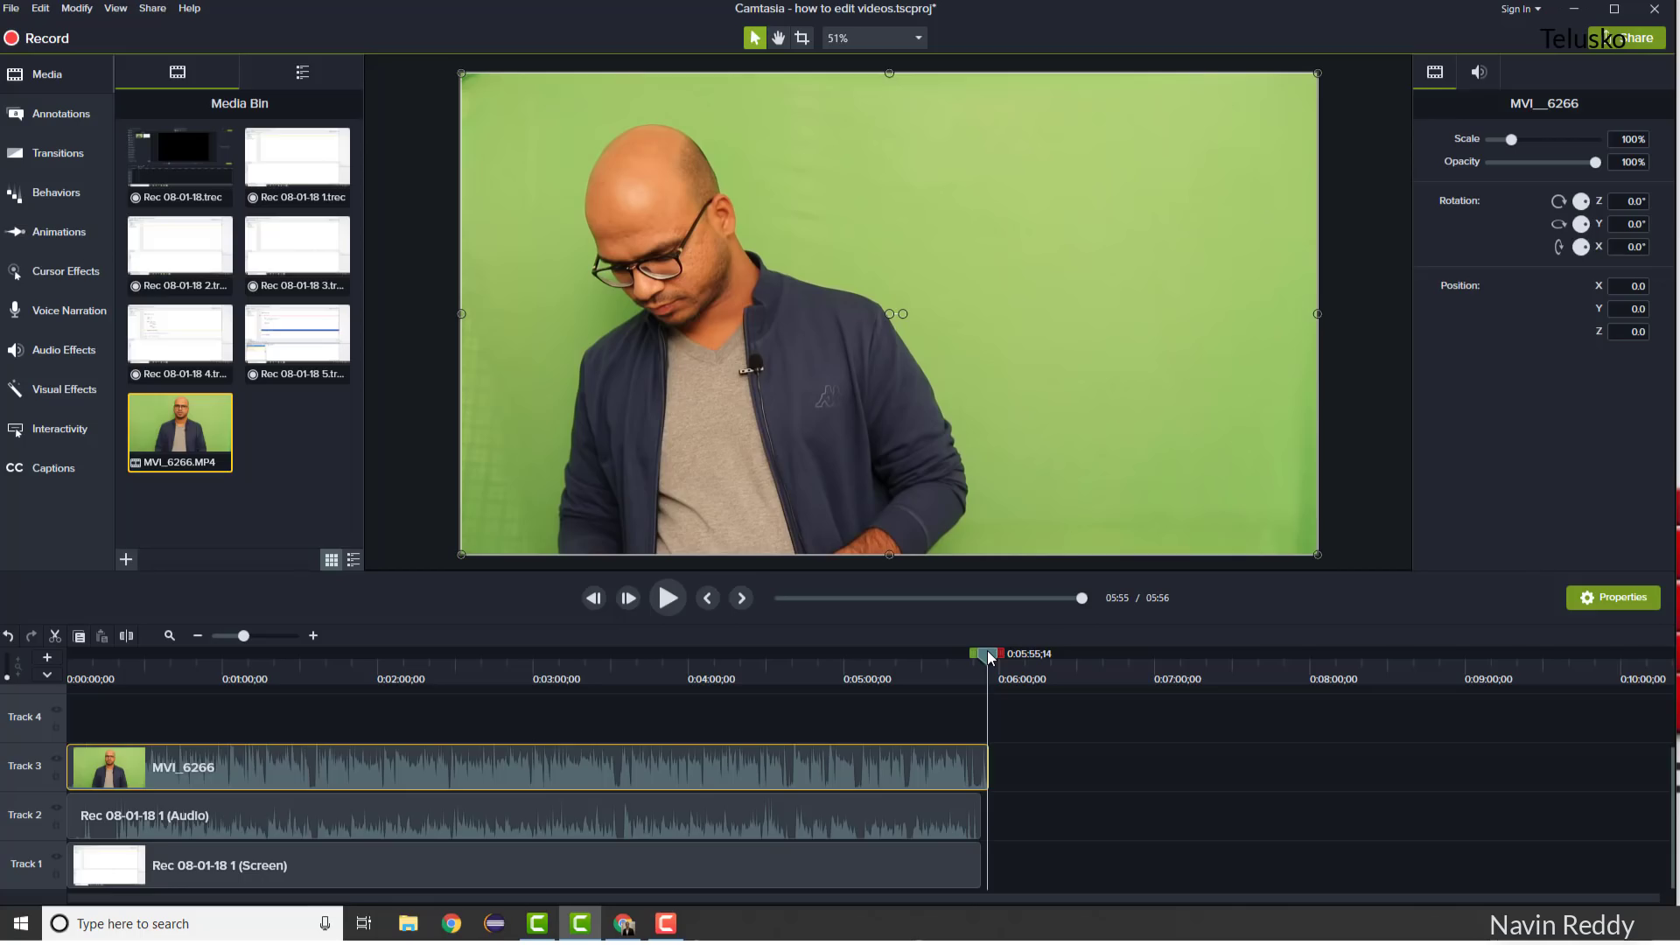
key("alt+Tab")
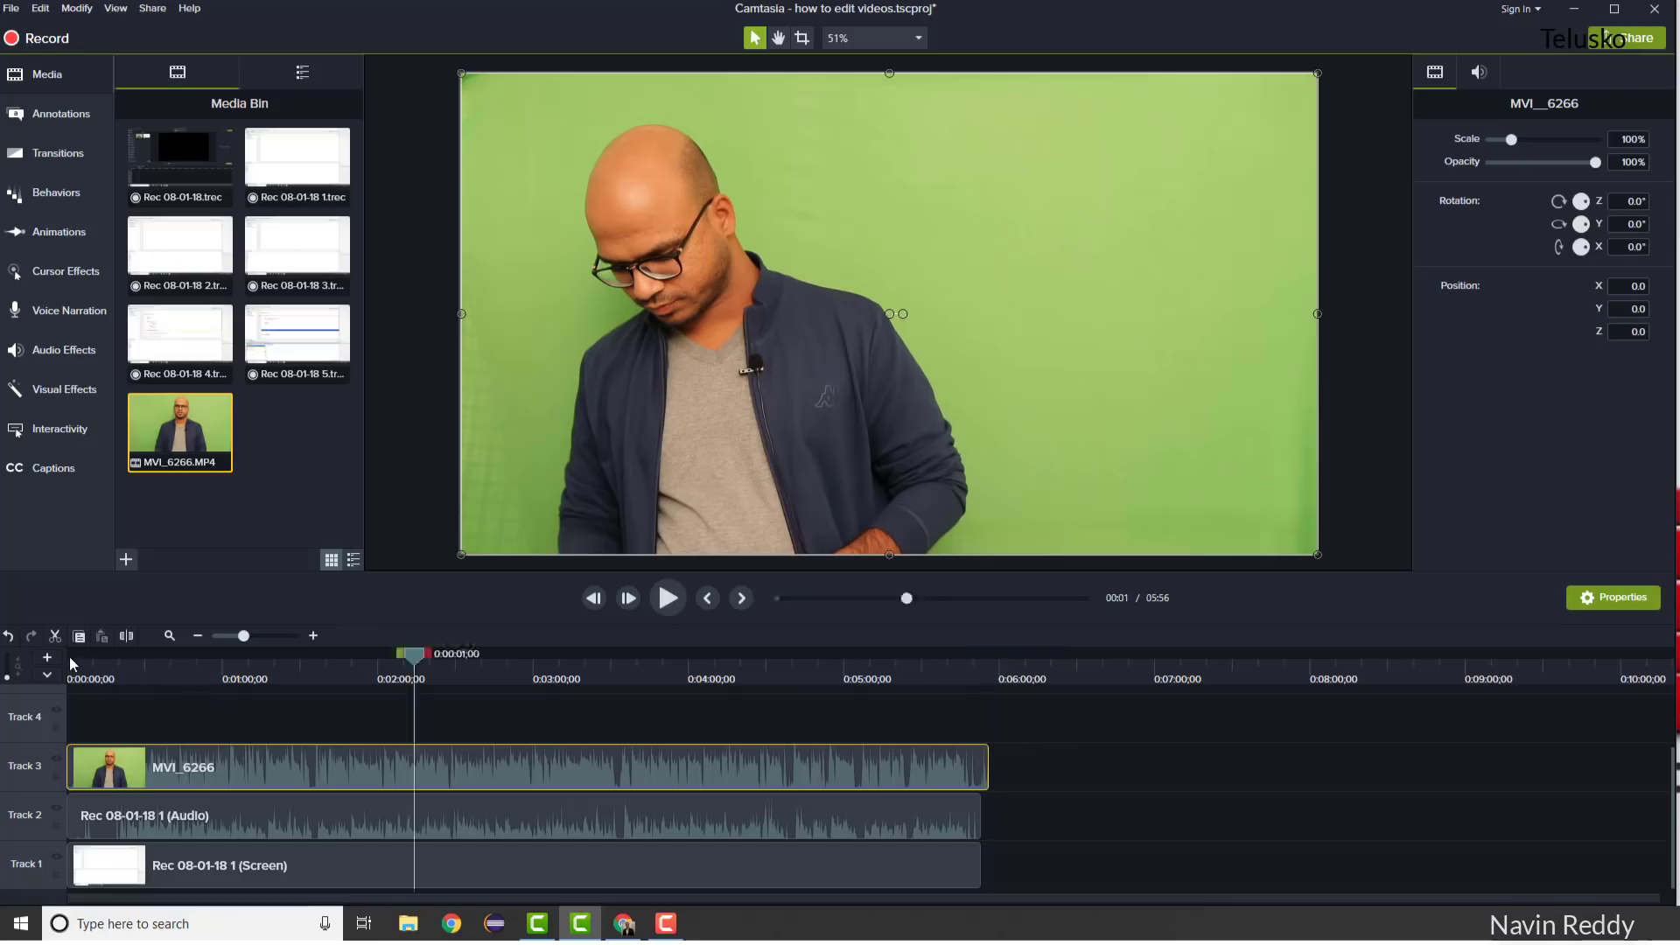
left_click(70, 656)
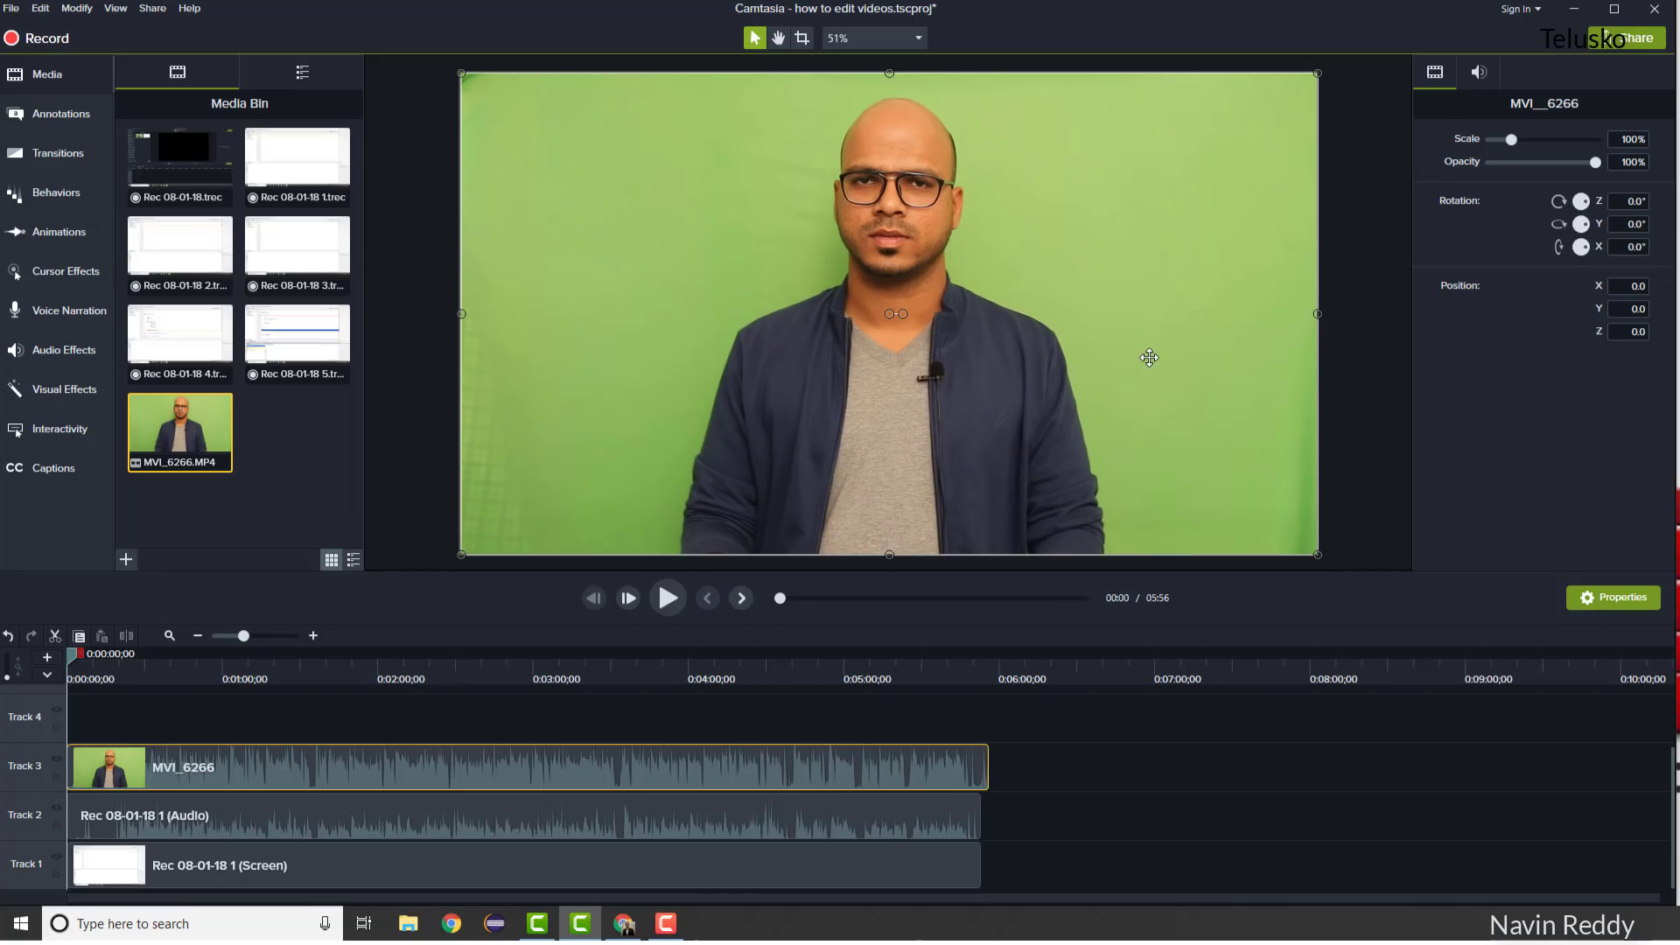
Apply the Remove a Color visual effect to the MVI_6266 presenter clip.
right_click(1171, 260)
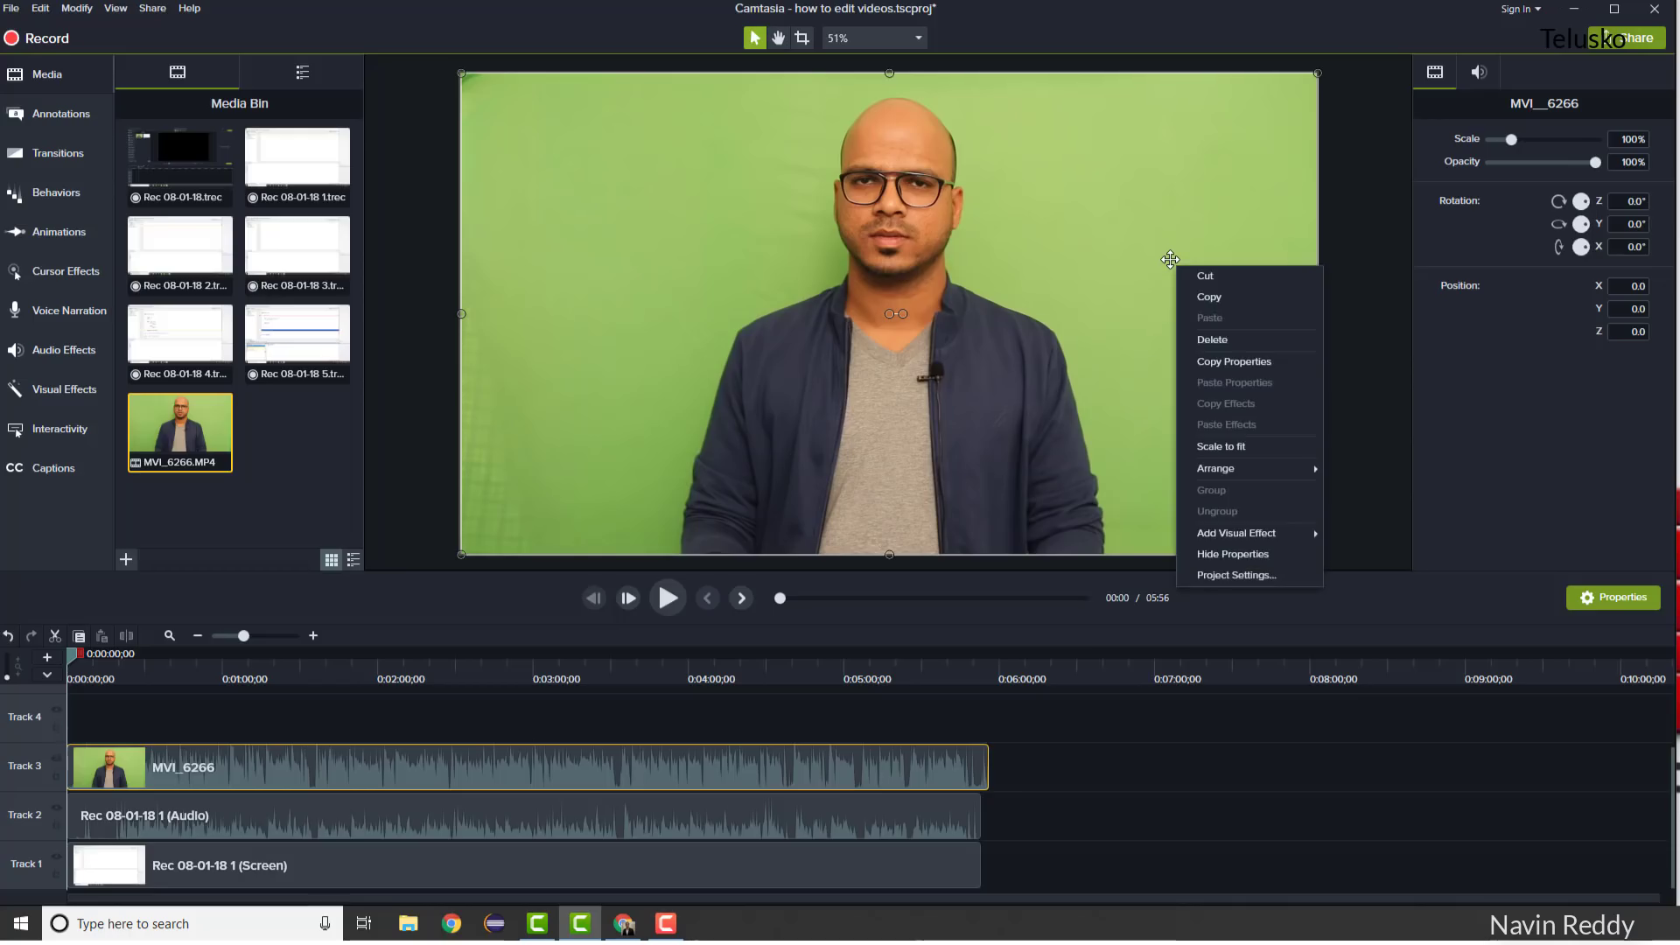
mouse_move(1243, 530)
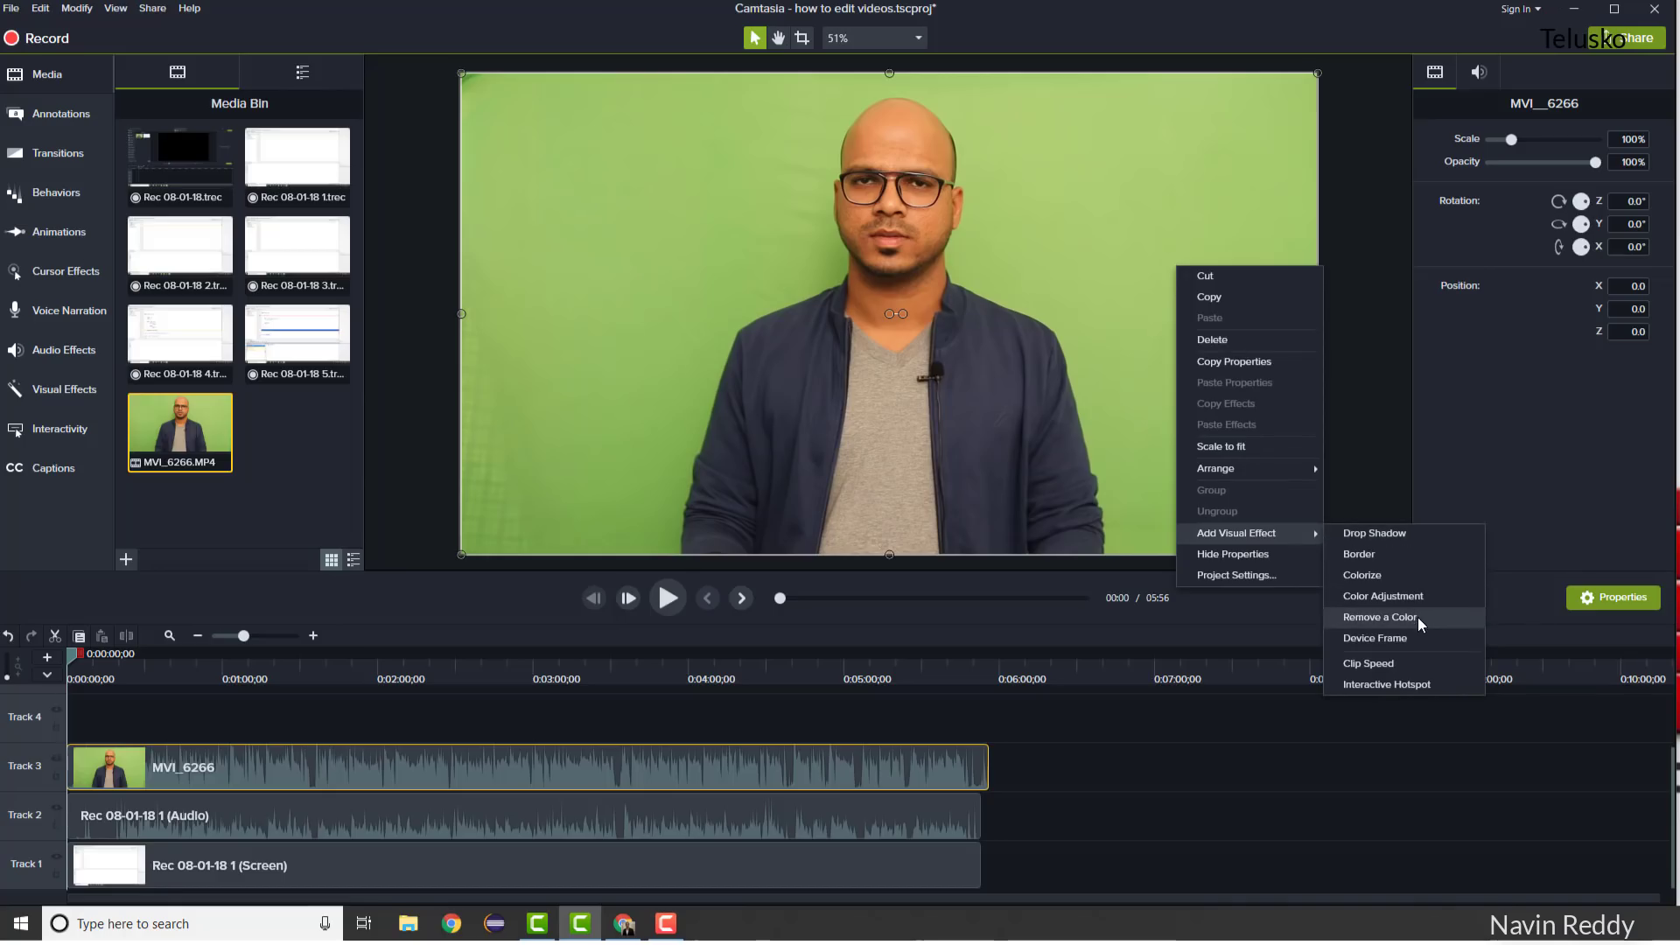
left_click(660, 178)
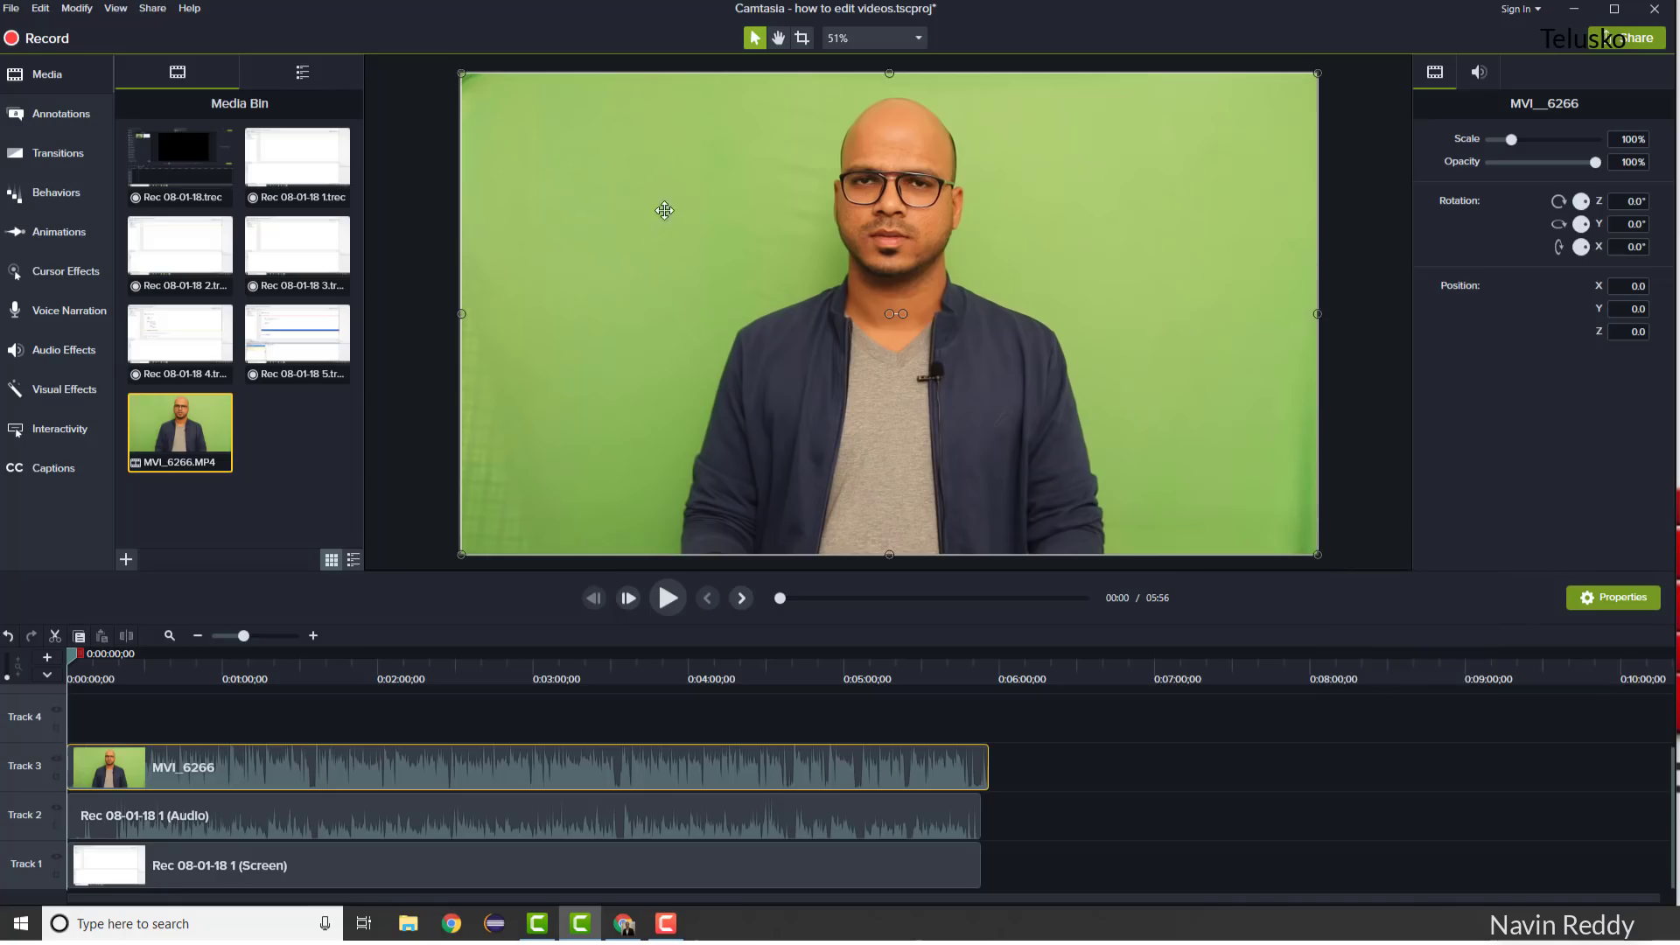
left_click(65, 394)
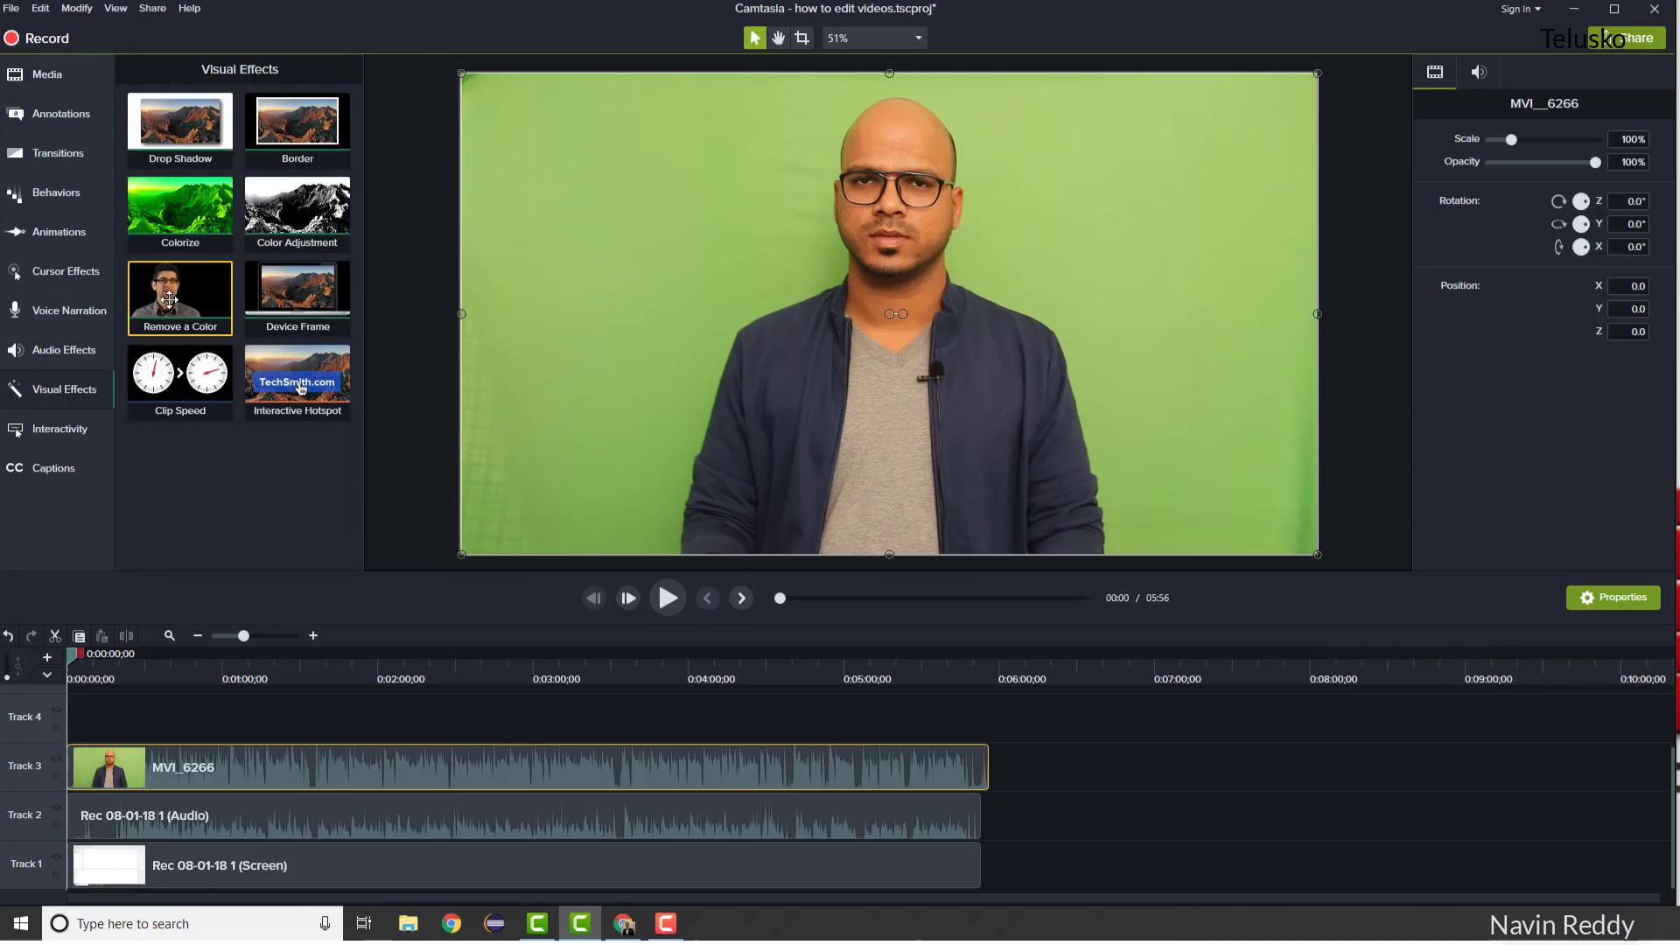
left_click_drag(169, 299, 614, 283)
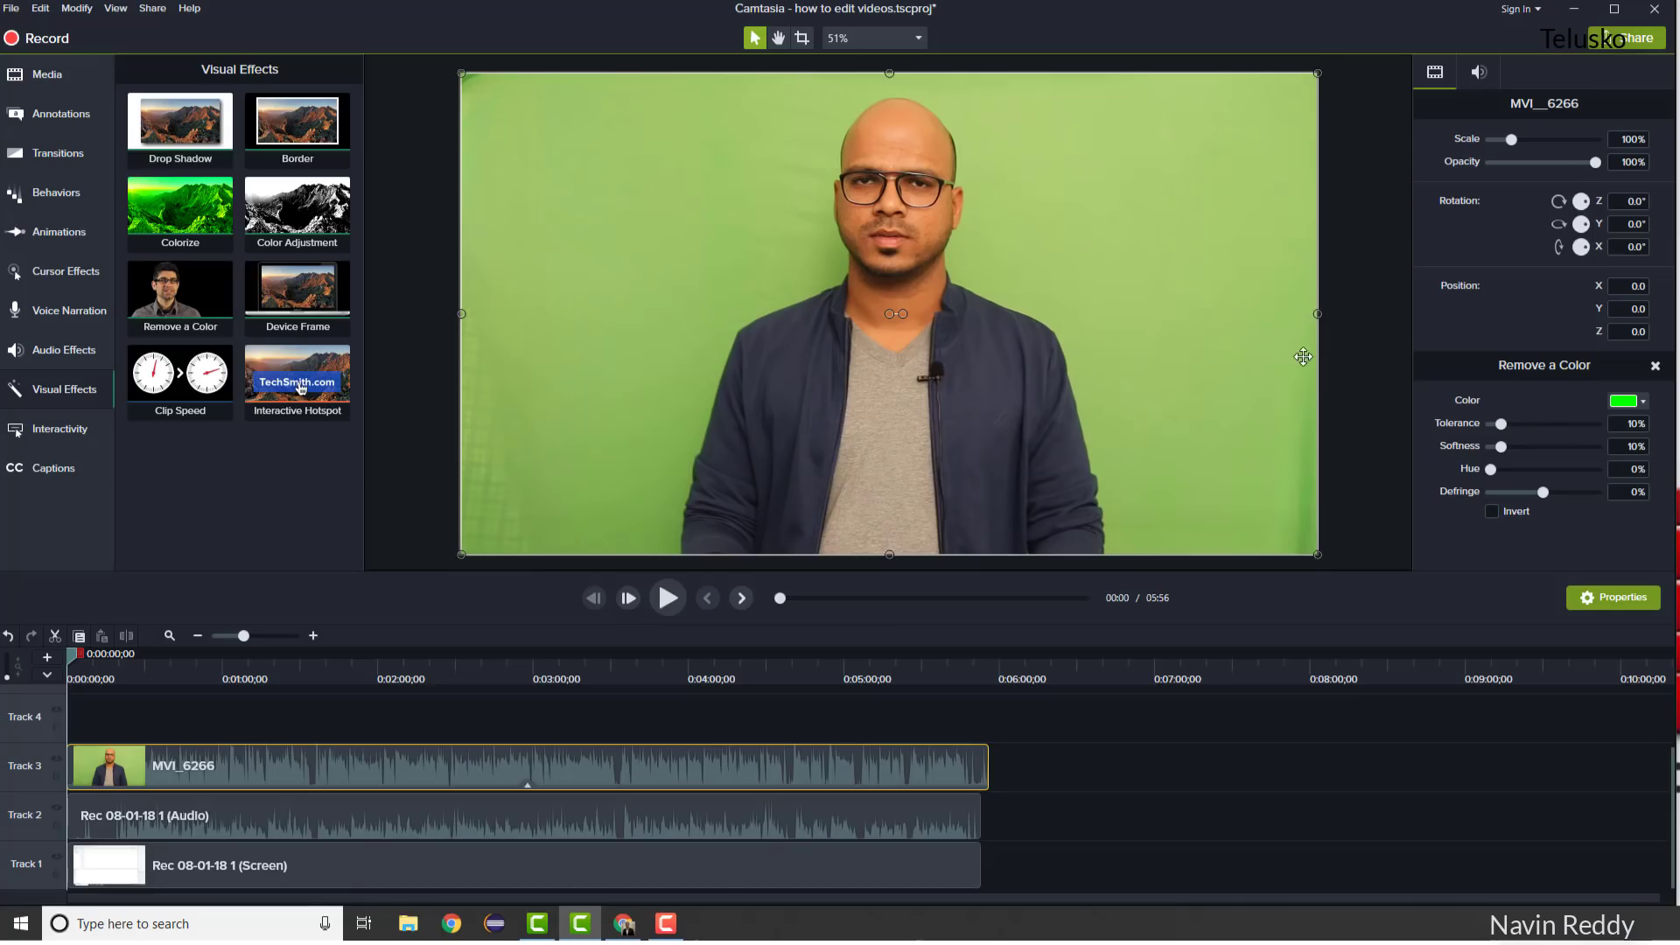
Set Remove a Color to the green backdrop using the eyedropper on the canvas.
left_click(1644, 402)
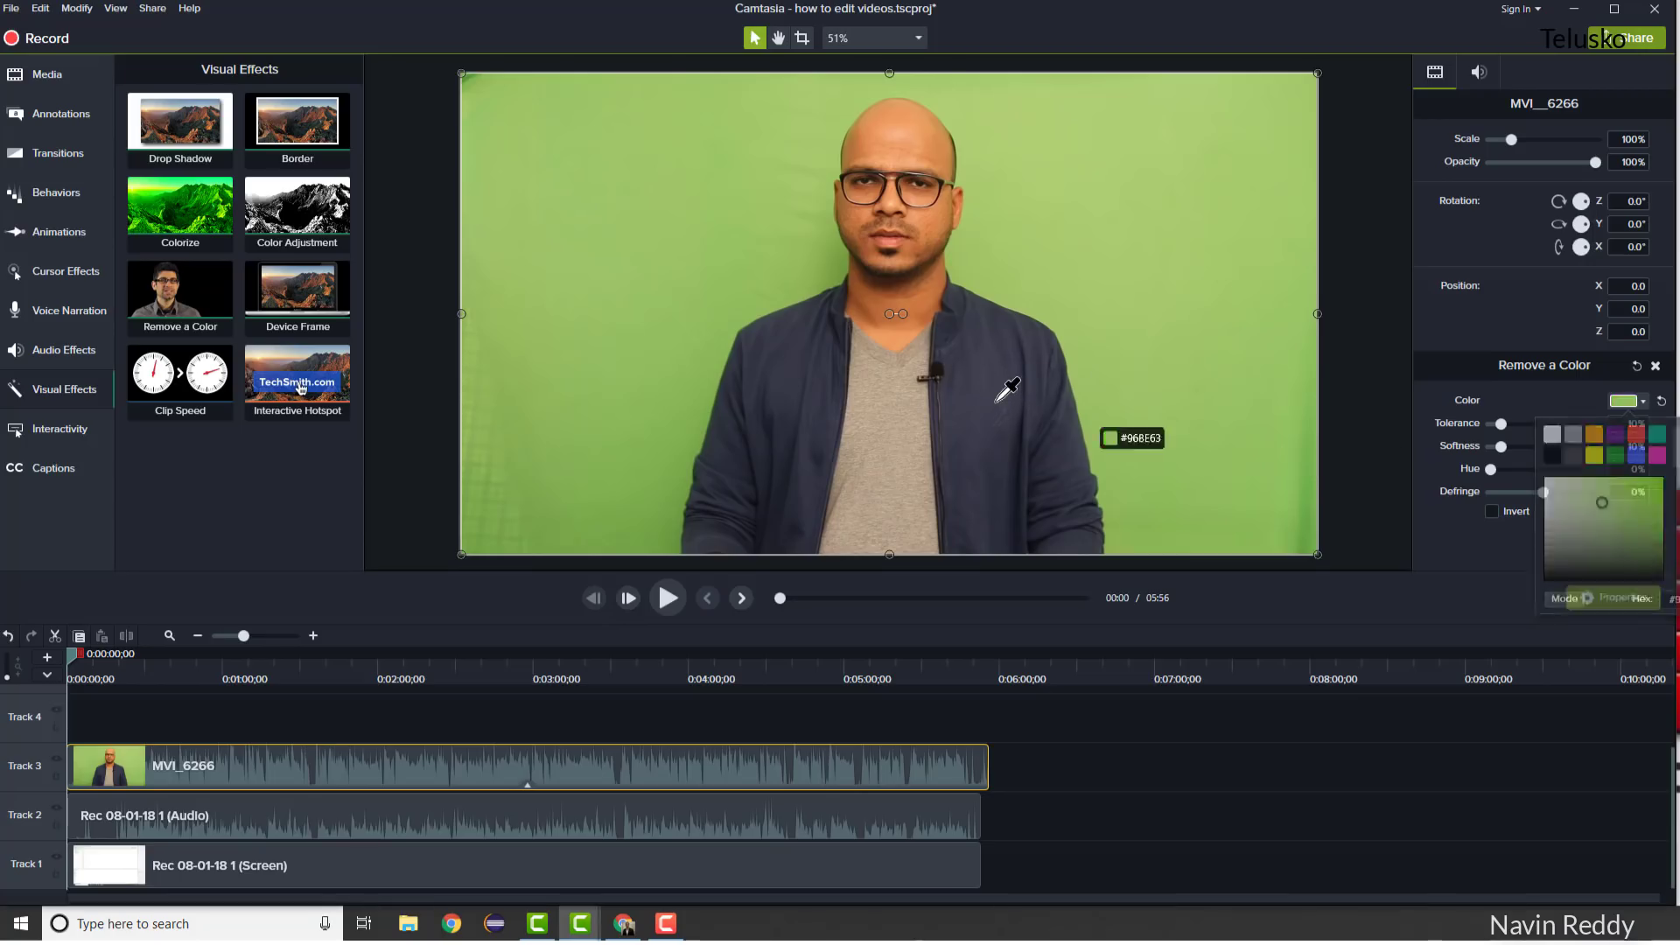
left_click(1102, 434)
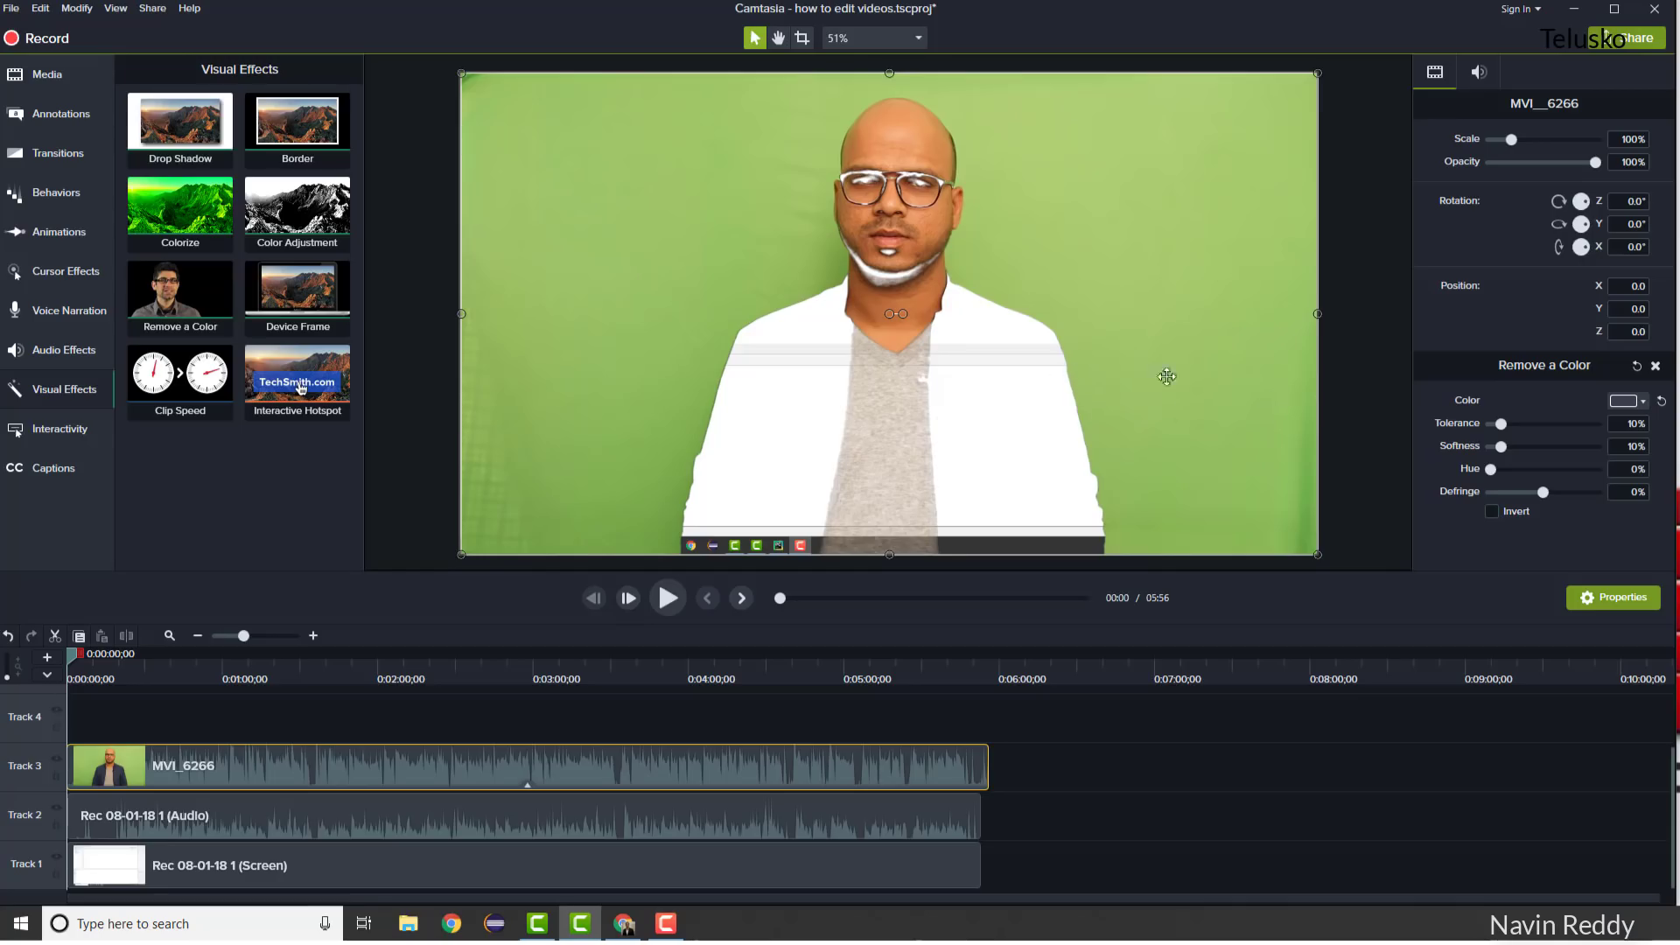
left_click(1629, 400)
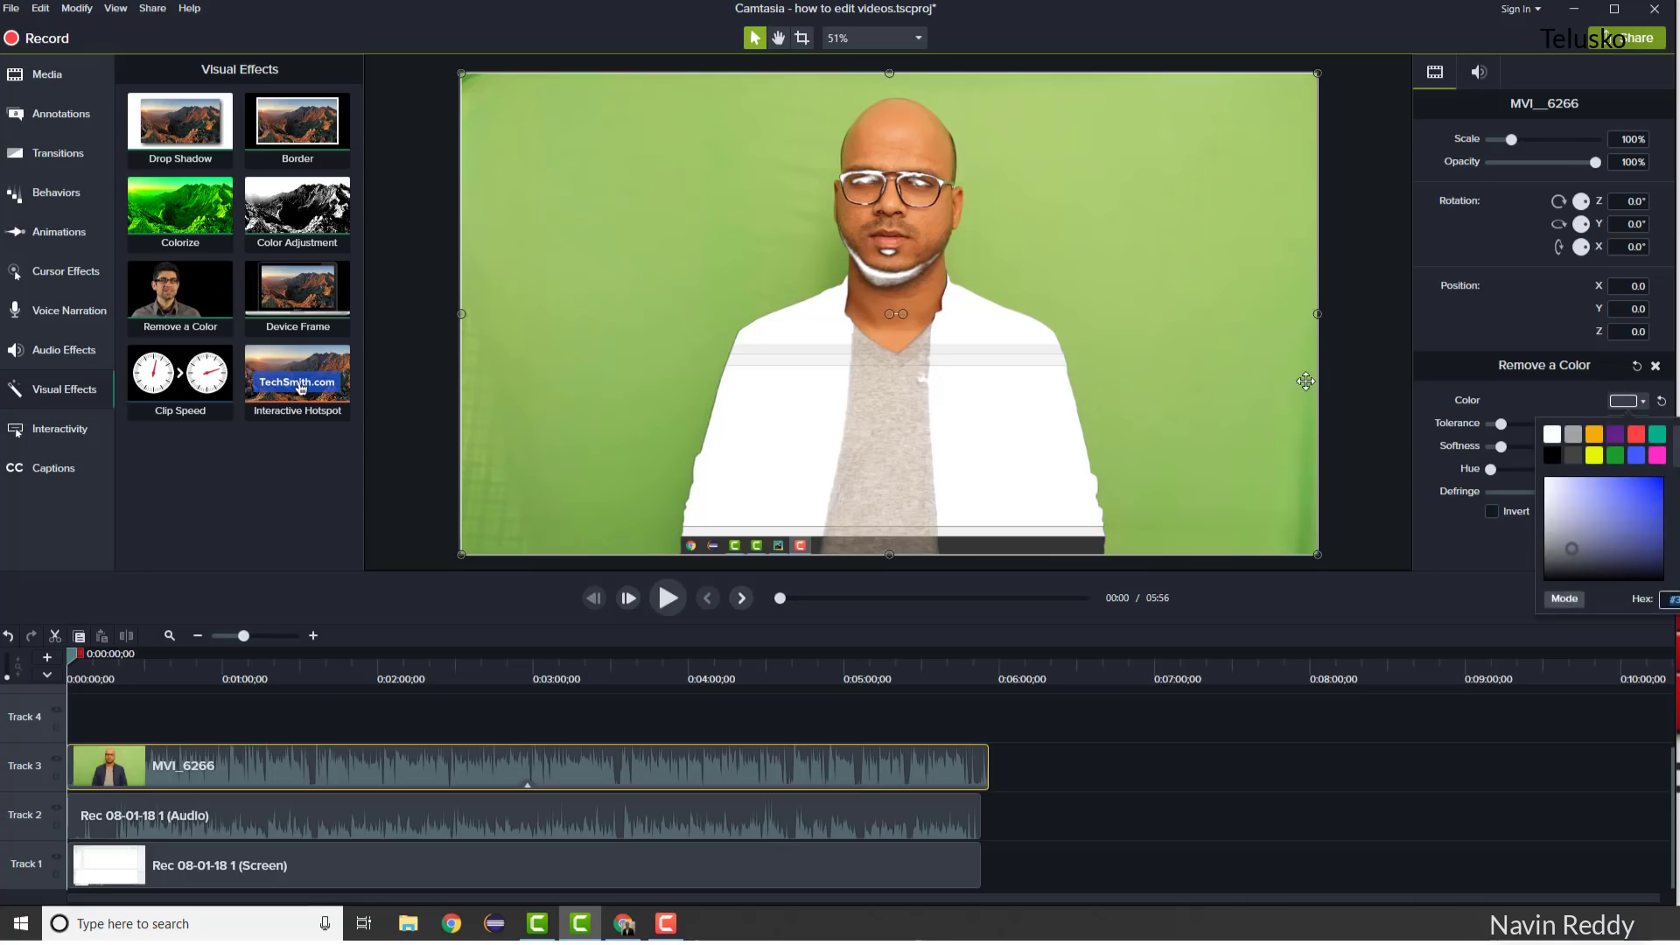
left_click(1346, 400)
left_click(1277, 402)
left_click(1629, 401)
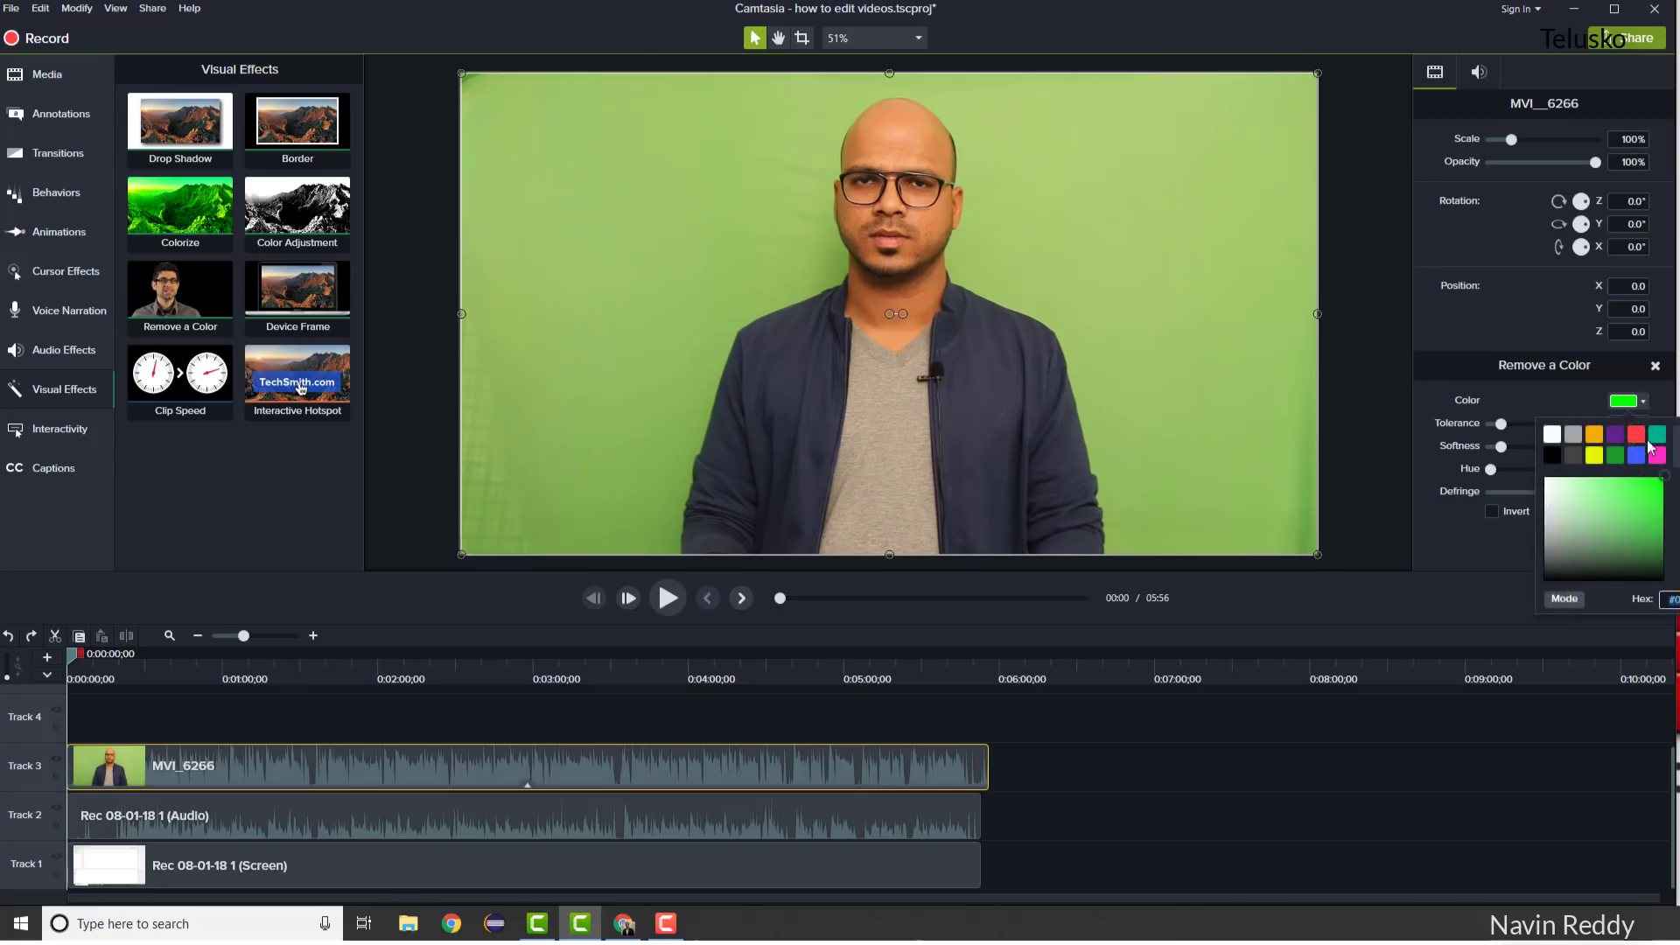
left_click(1669, 601)
left_click(1198, 325)
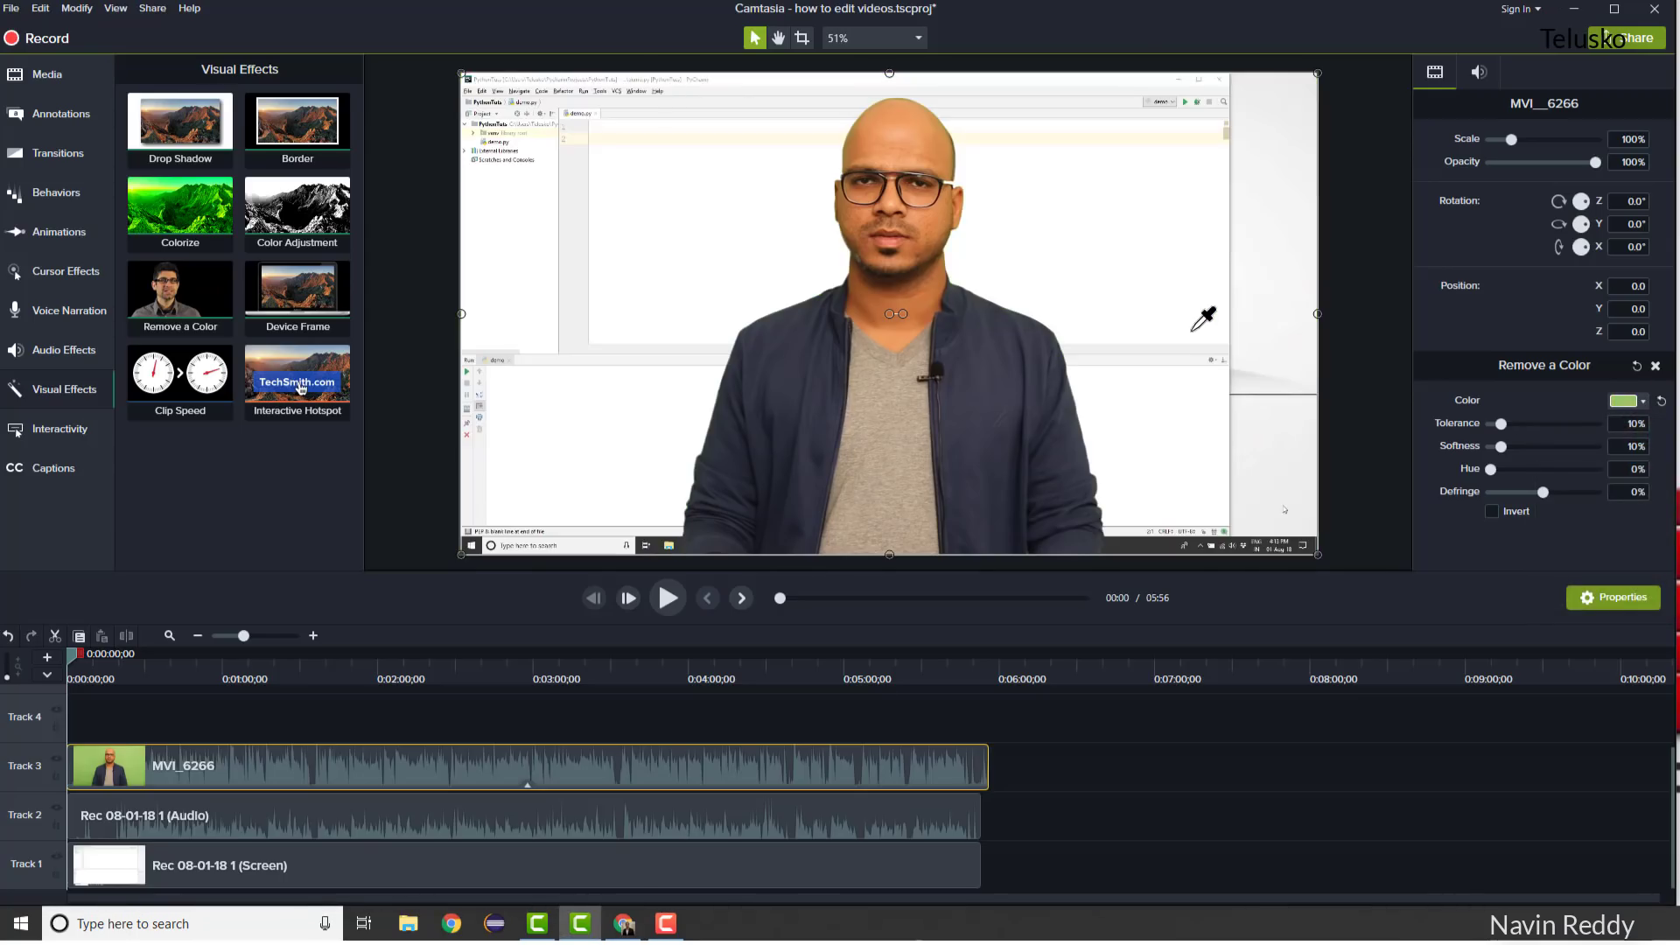
key("Escape")
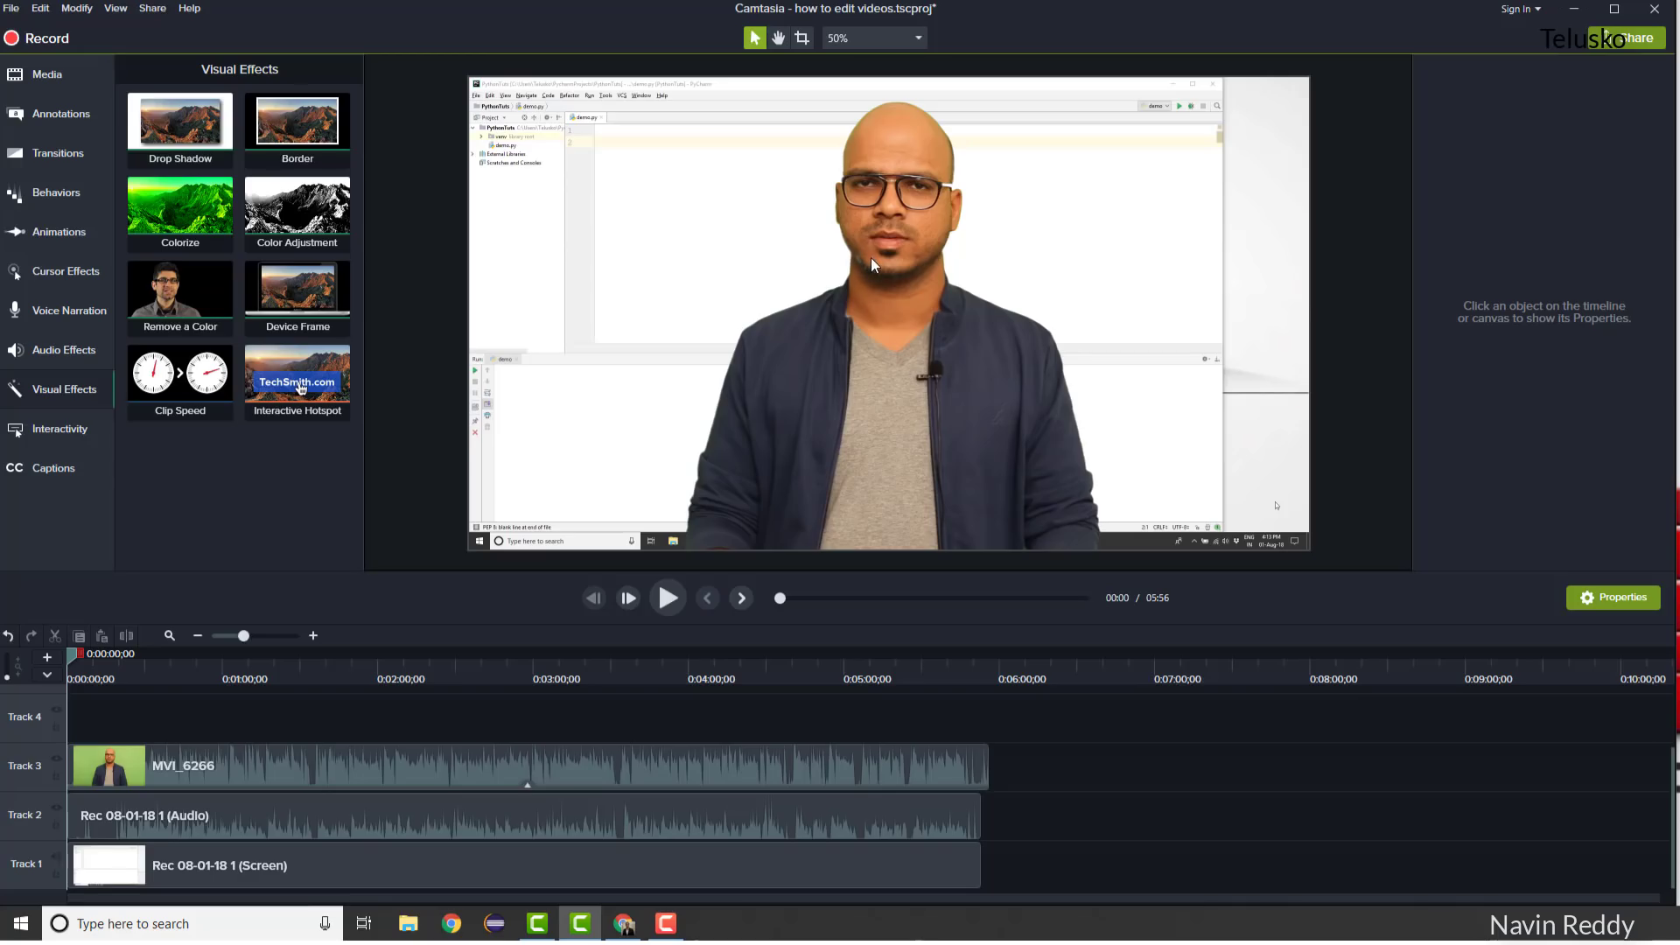
Lower the MVI_6266 Remove a Color tolerance from 10% to 8%.
left_click(913, 281)
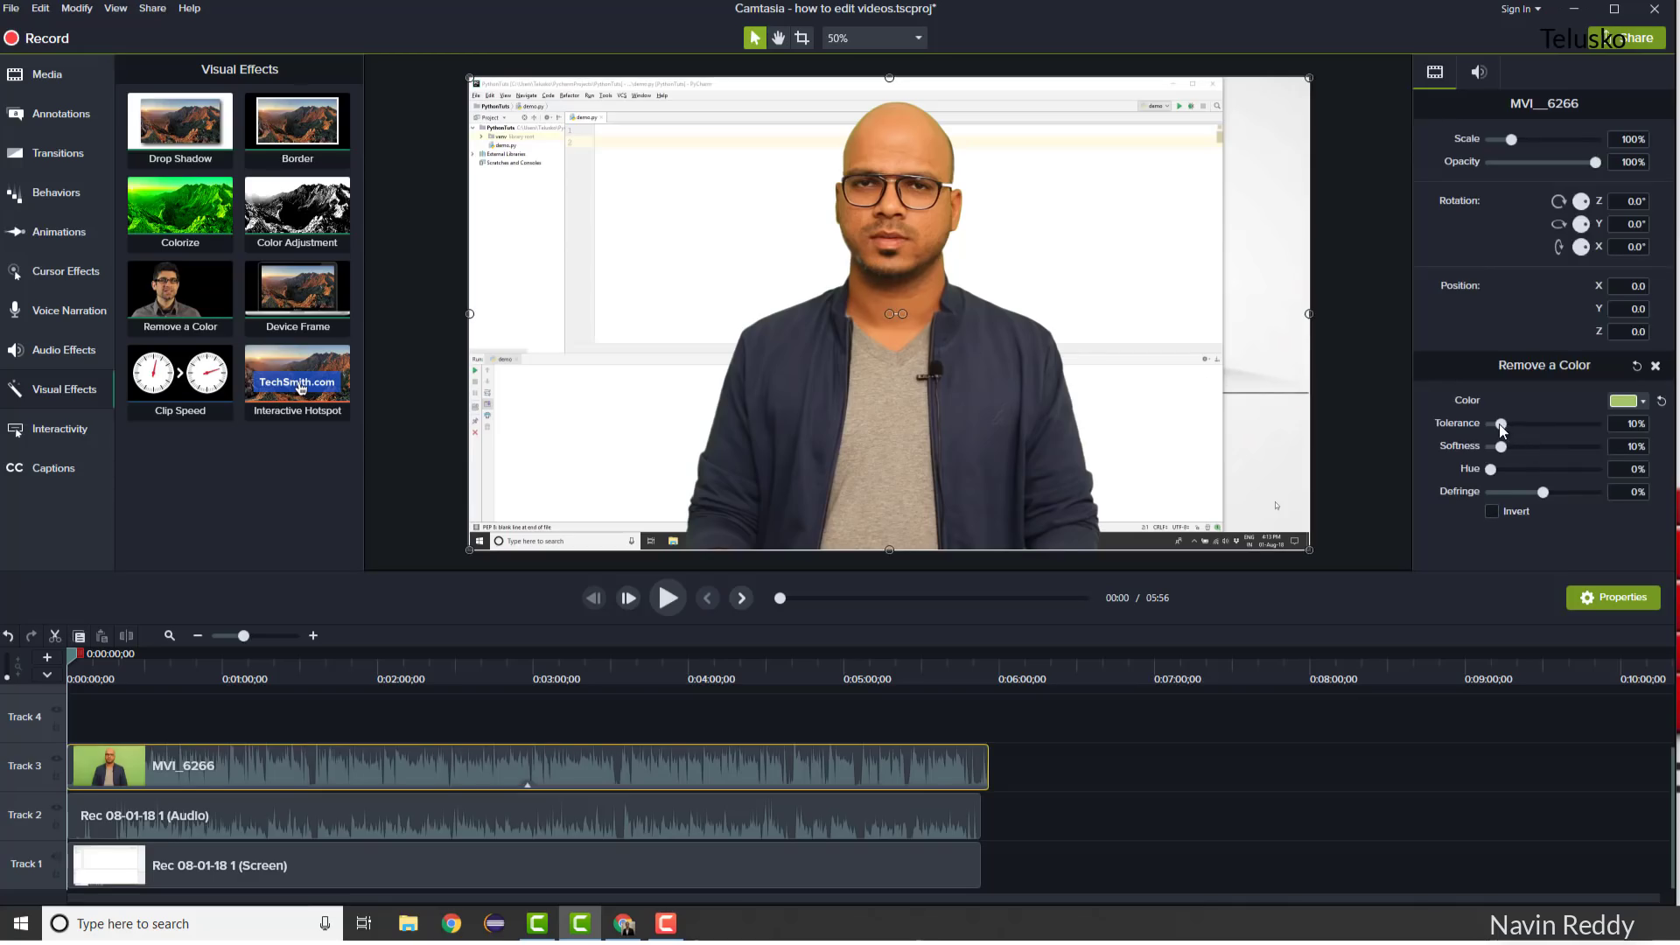
left_click_drag(1501, 425, 1498, 425)
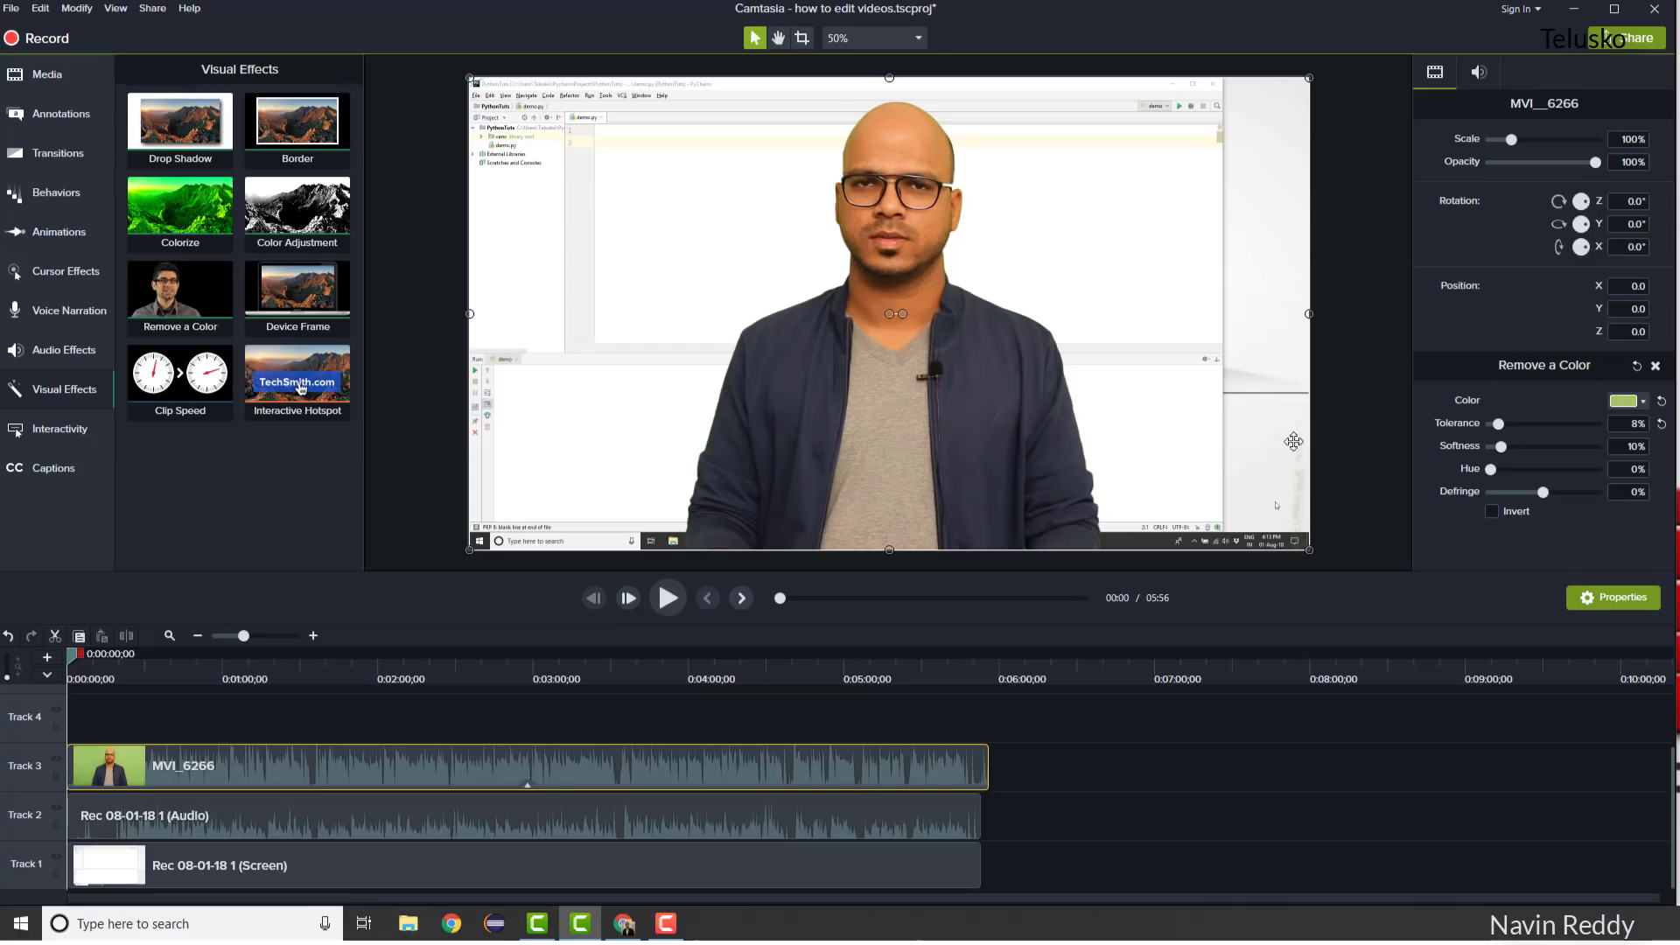
left_click(801, 37)
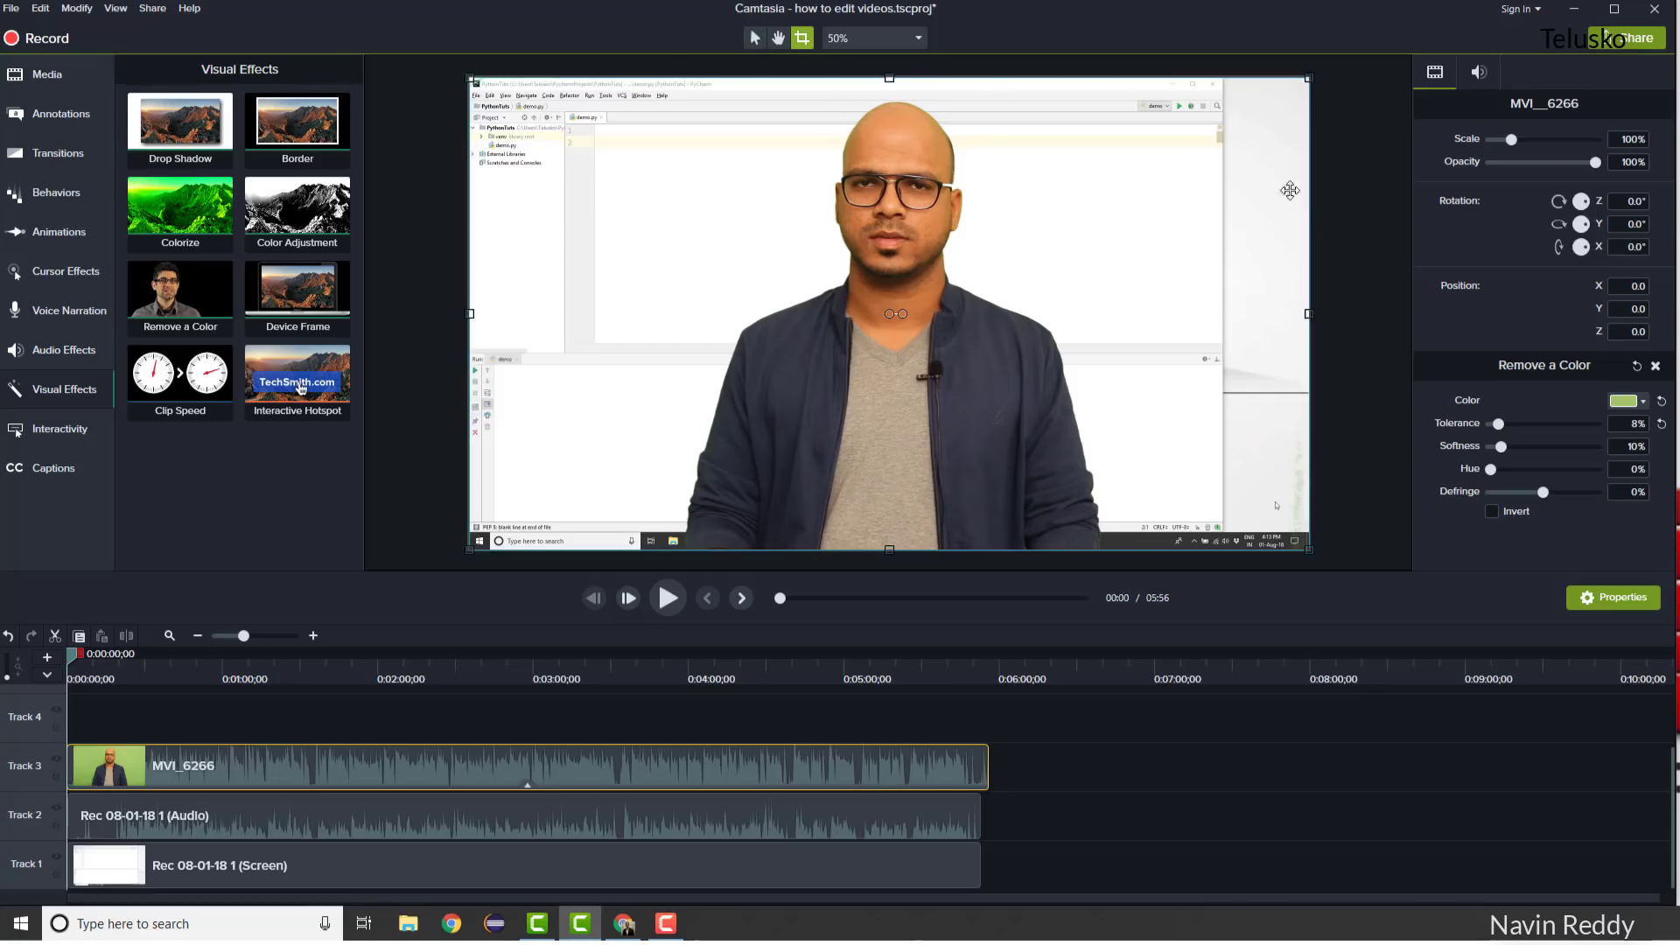
Trial-crop the presenter video's left and right edges, then undo the crop.
left_click_drag(1309, 314, 1226, 313)
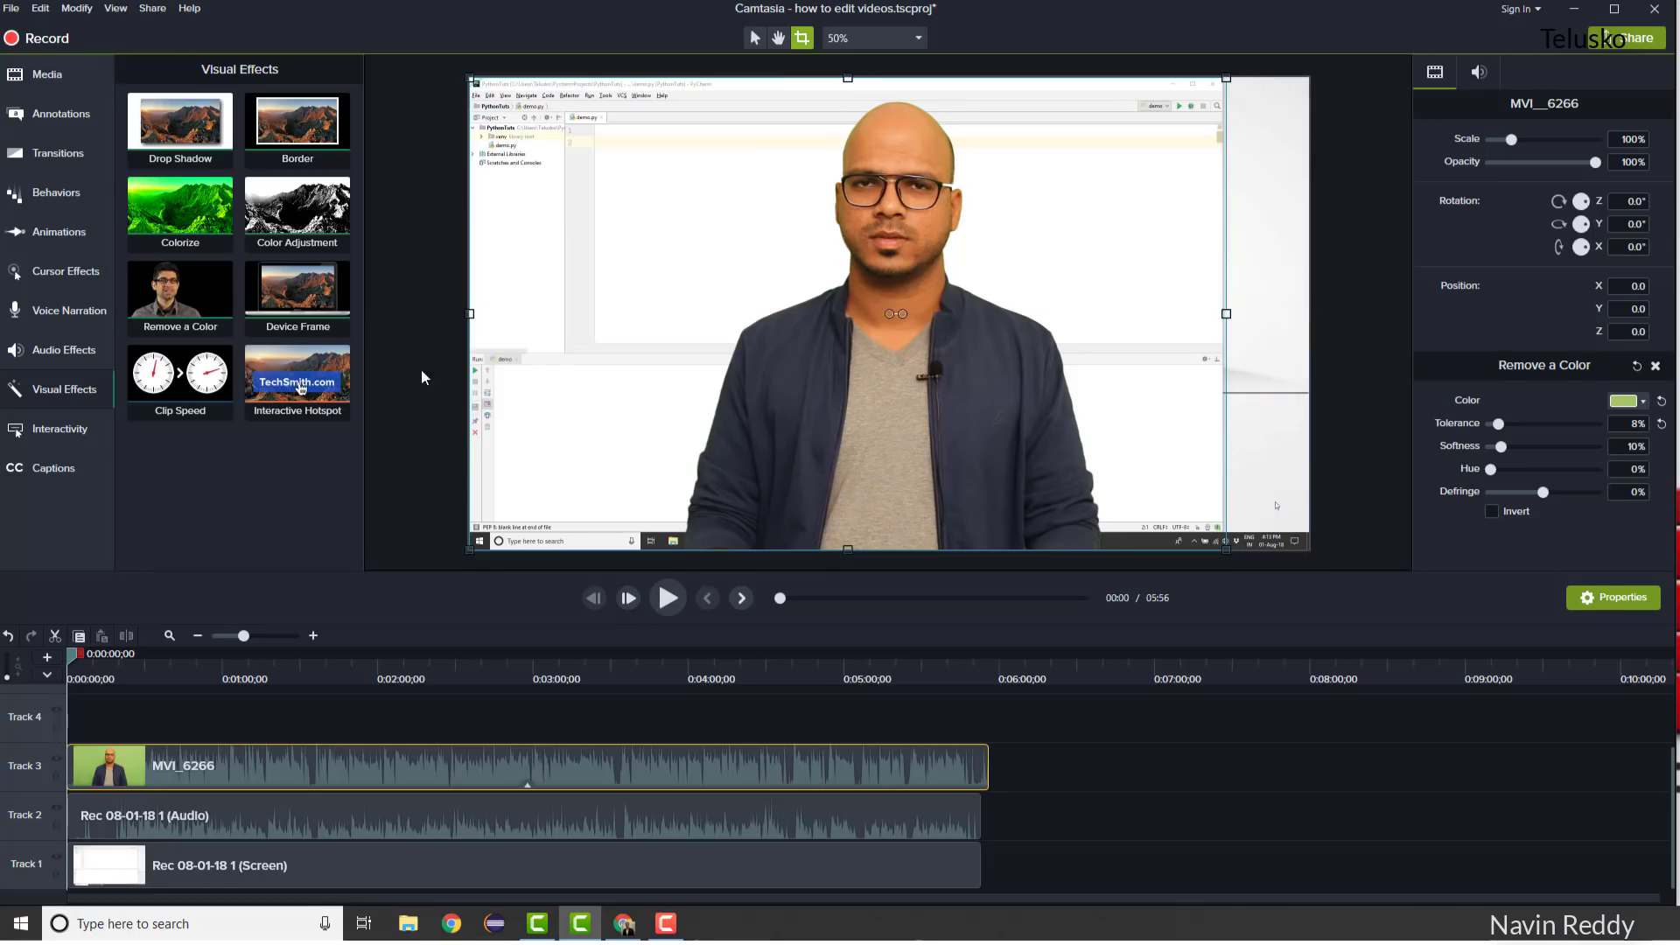
left_click_drag(470, 313, 557, 314)
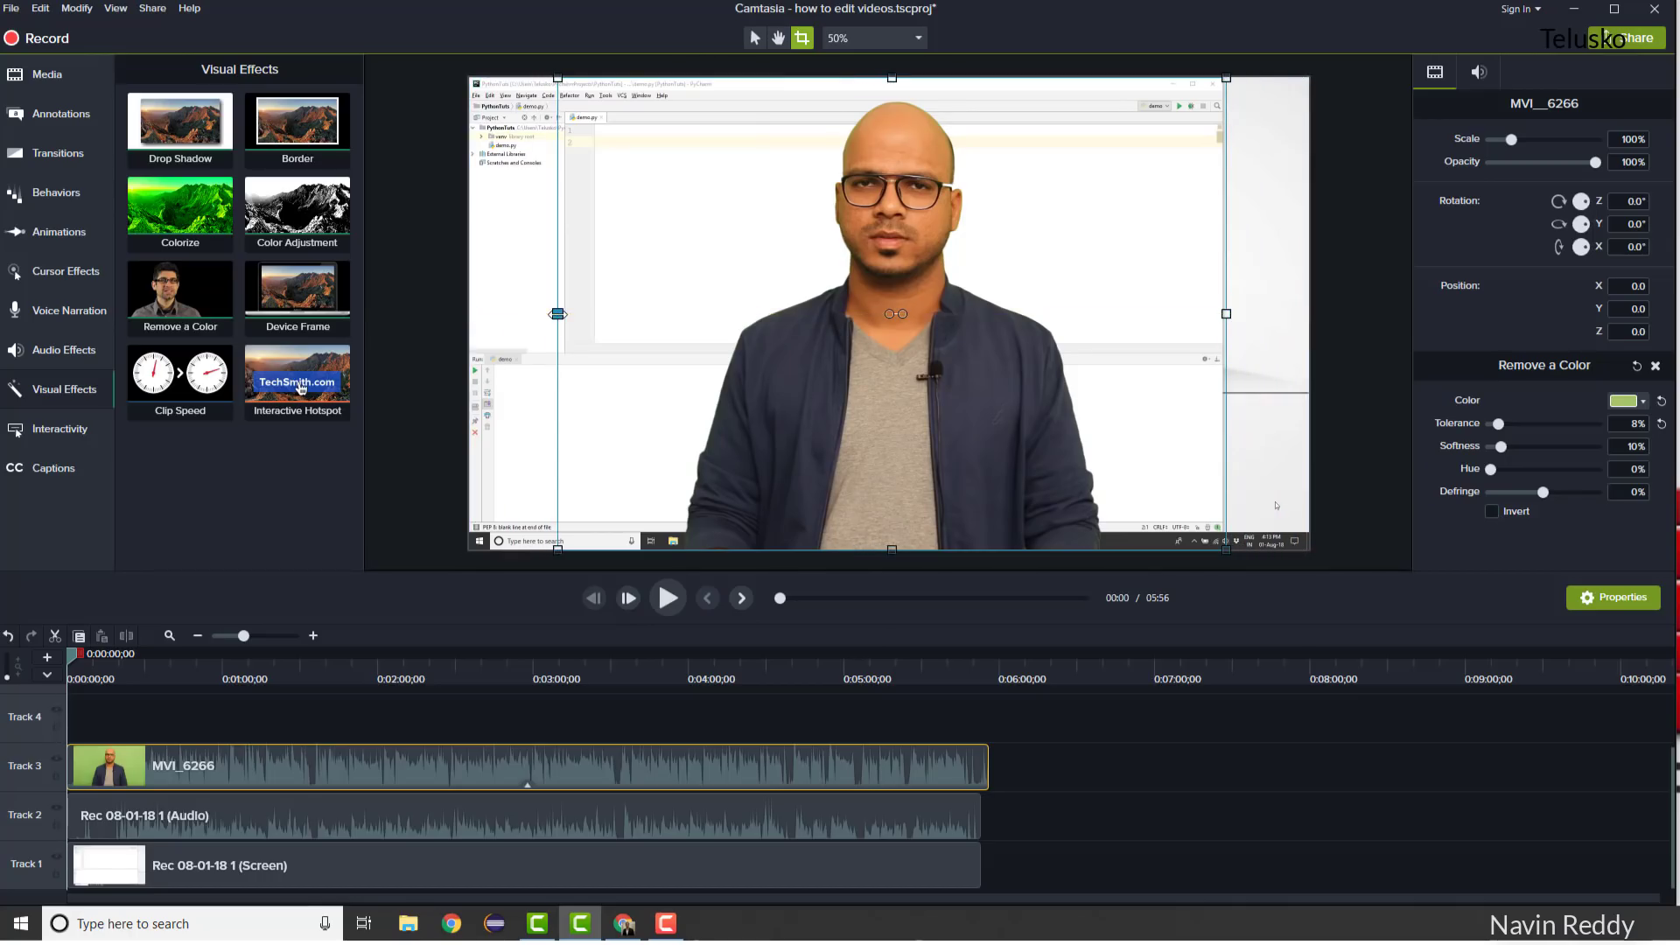
key("ctrl+z")
key("ctrl+z")
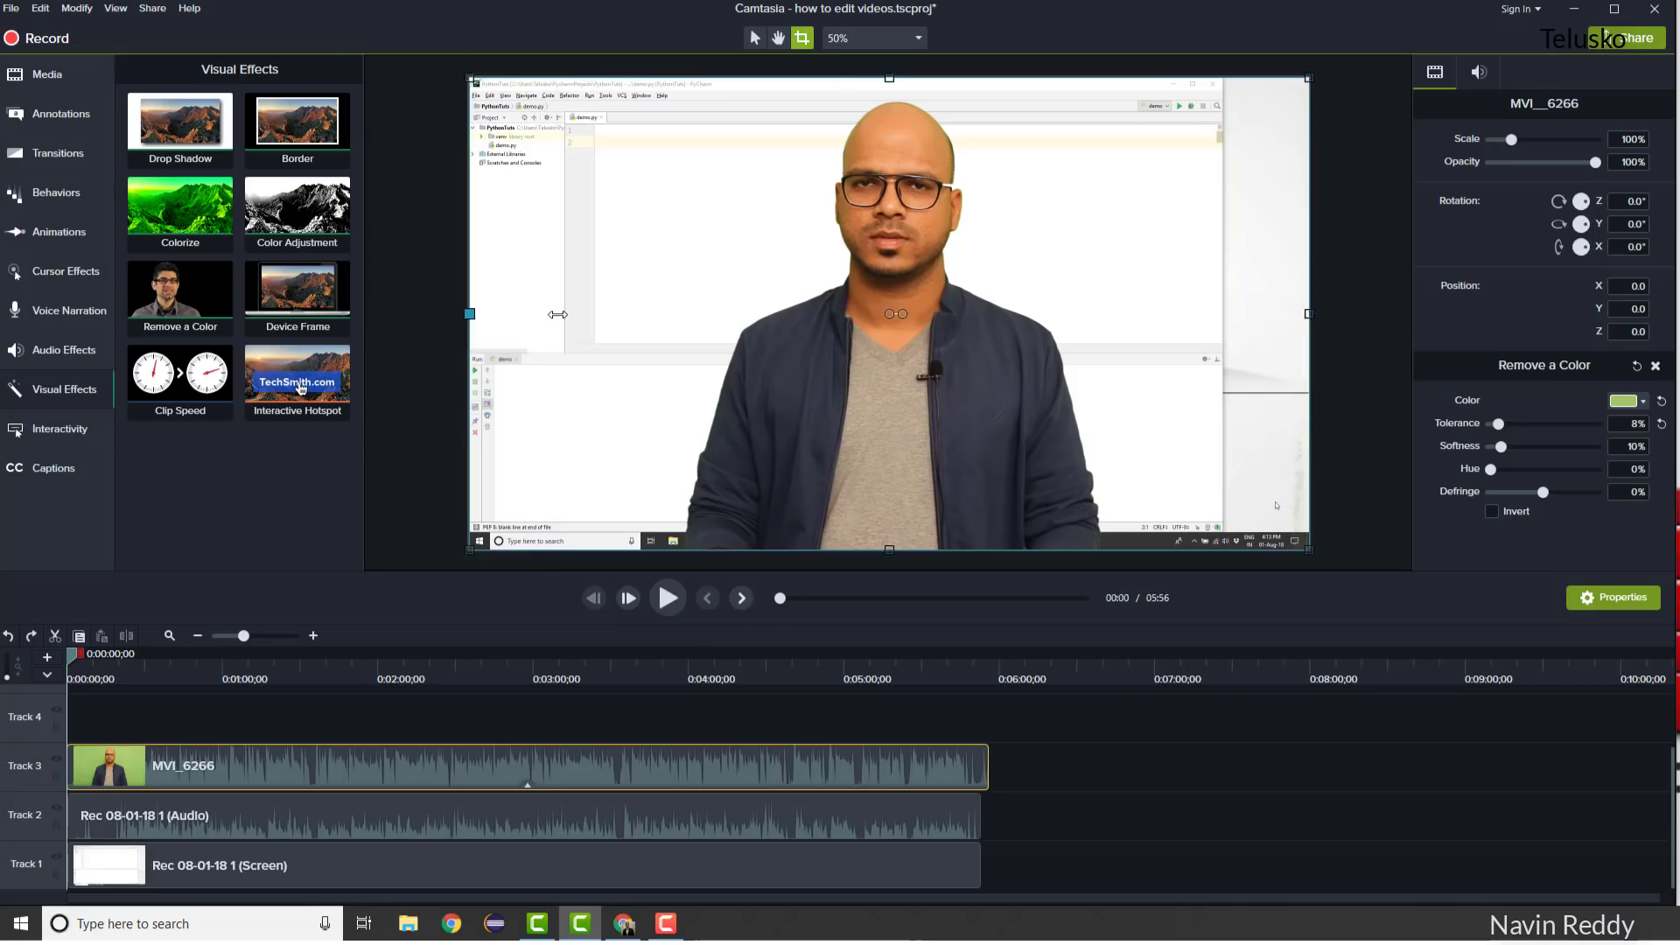
Set the presenter's Remove a Color tolerance to 9% and softness to 4%.
left_click_drag(1497, 423, 1500, 424)
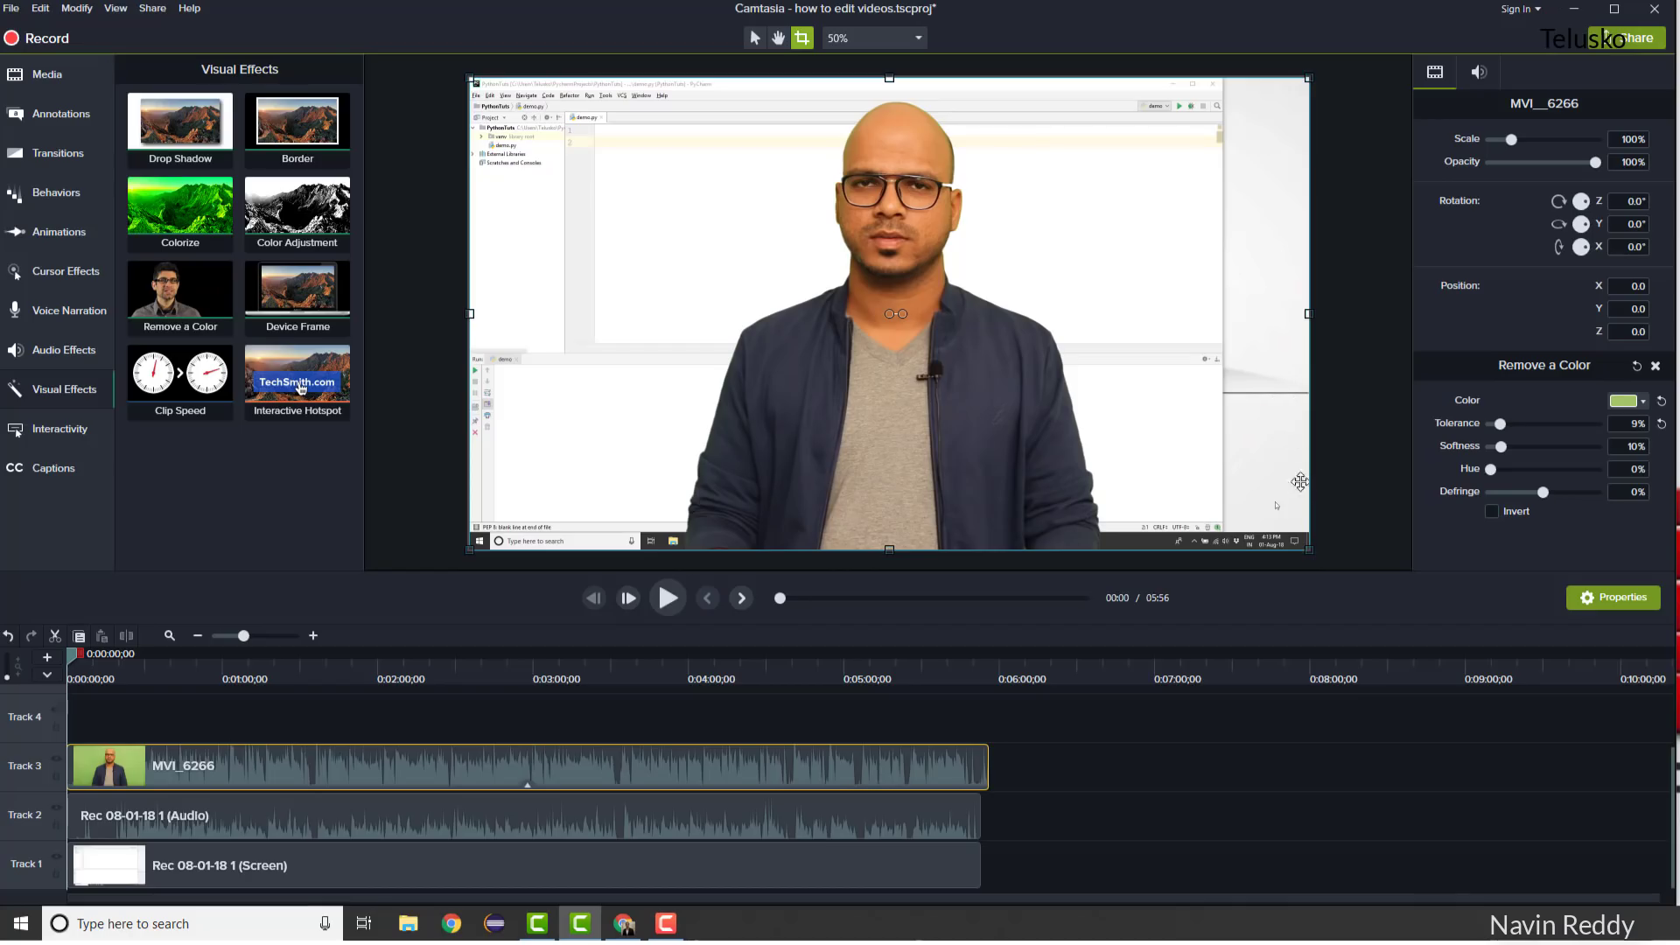
mouse_move(1505, 449)
left_mouse_down()
mouse_move(1522, 450)
mouse_move(1499, 449)
left_mouse_up()
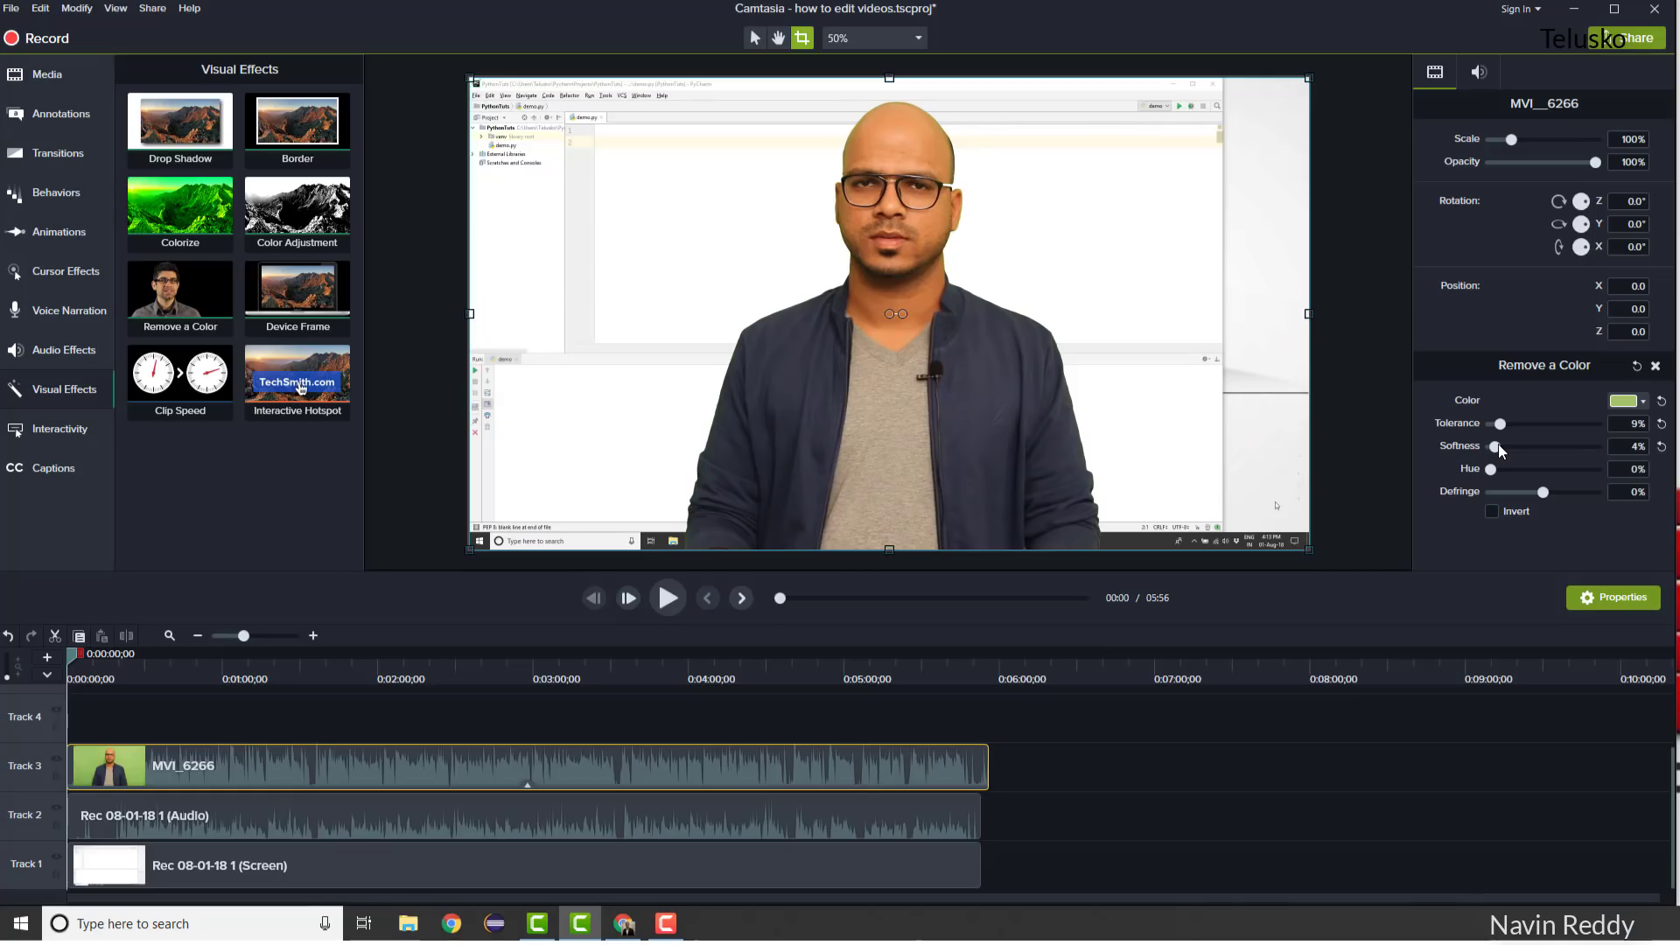
left_click(1374, 437)
left_click(833, 398)
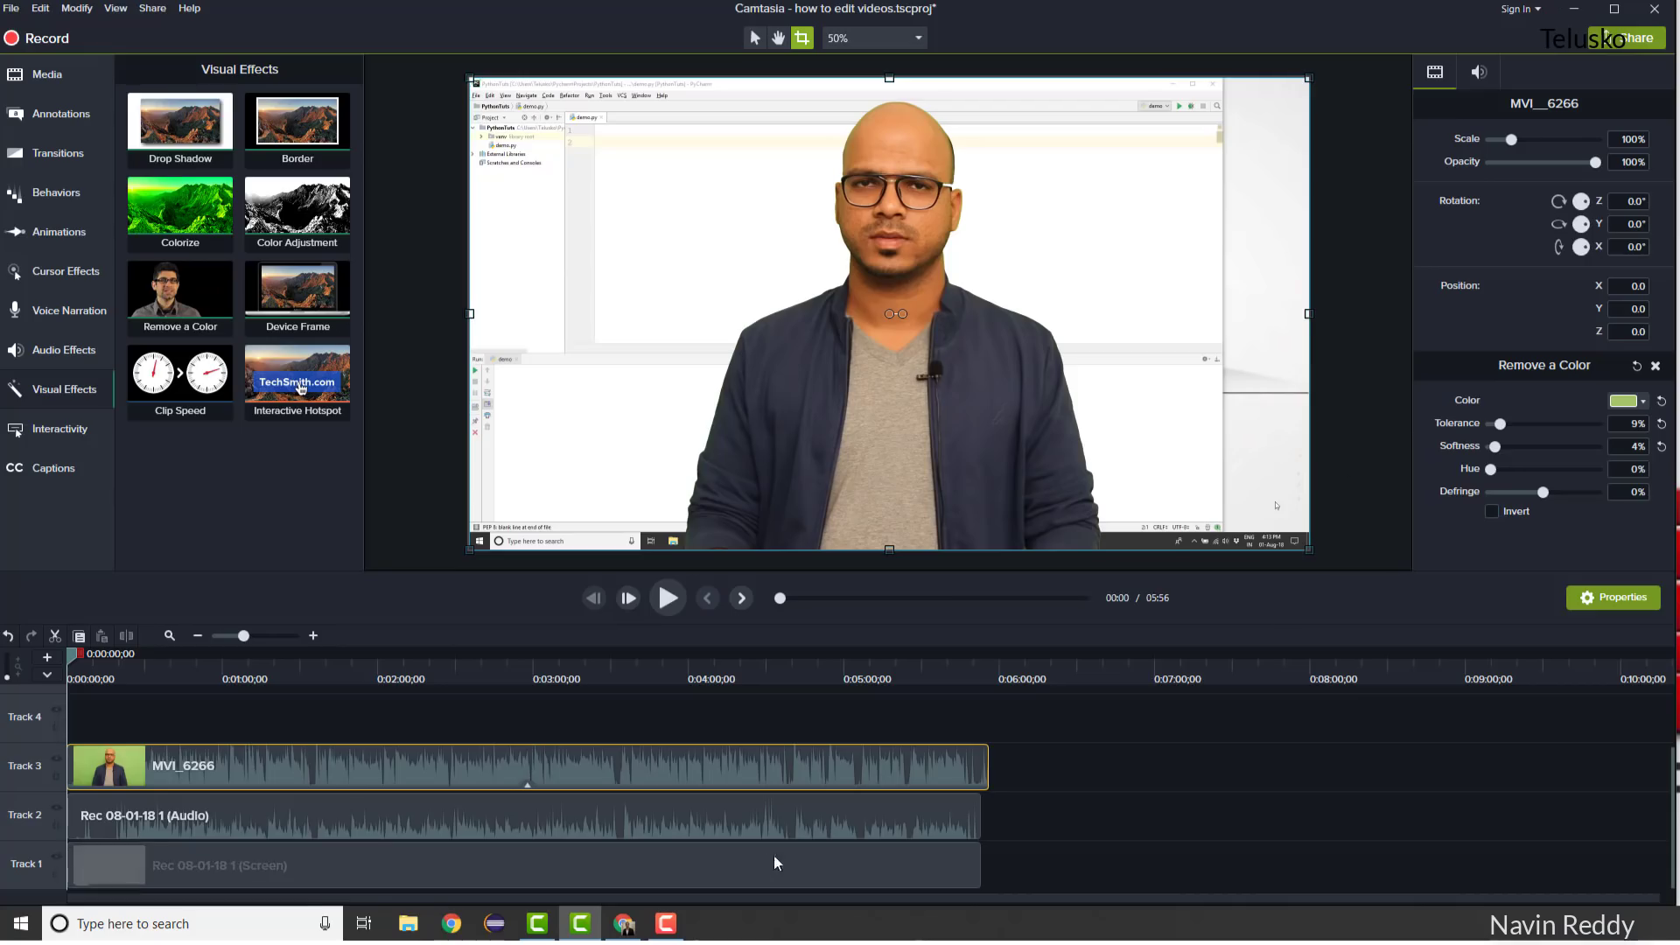
left_click(678, 865)
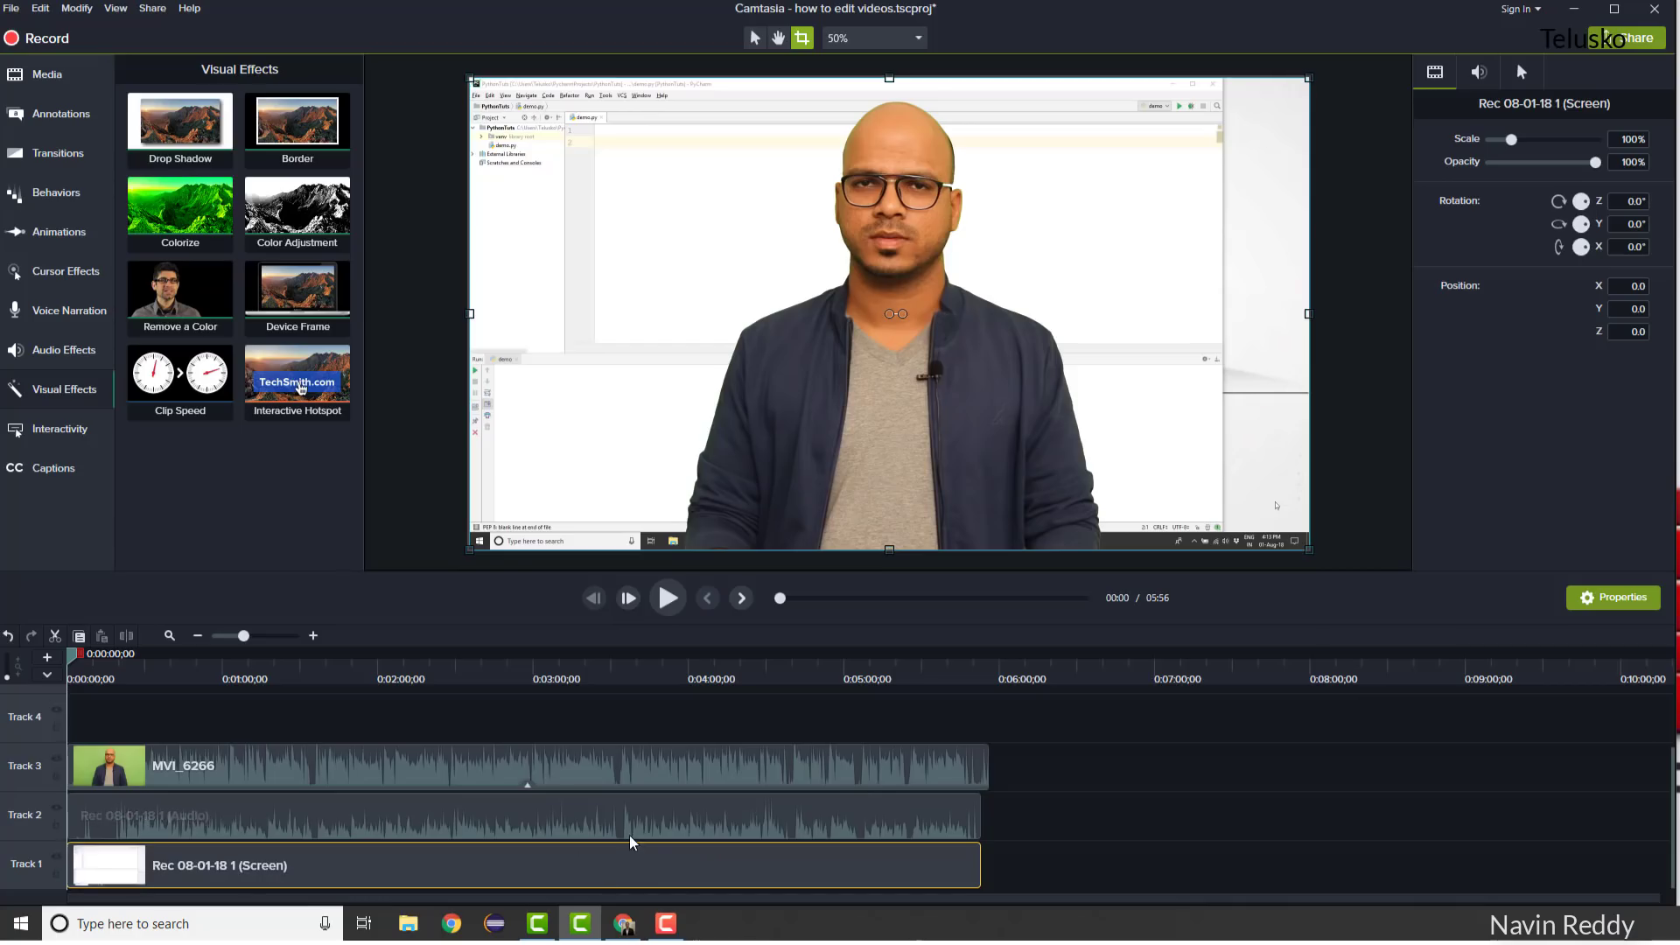
scroll(1365, 501, "down", 2)
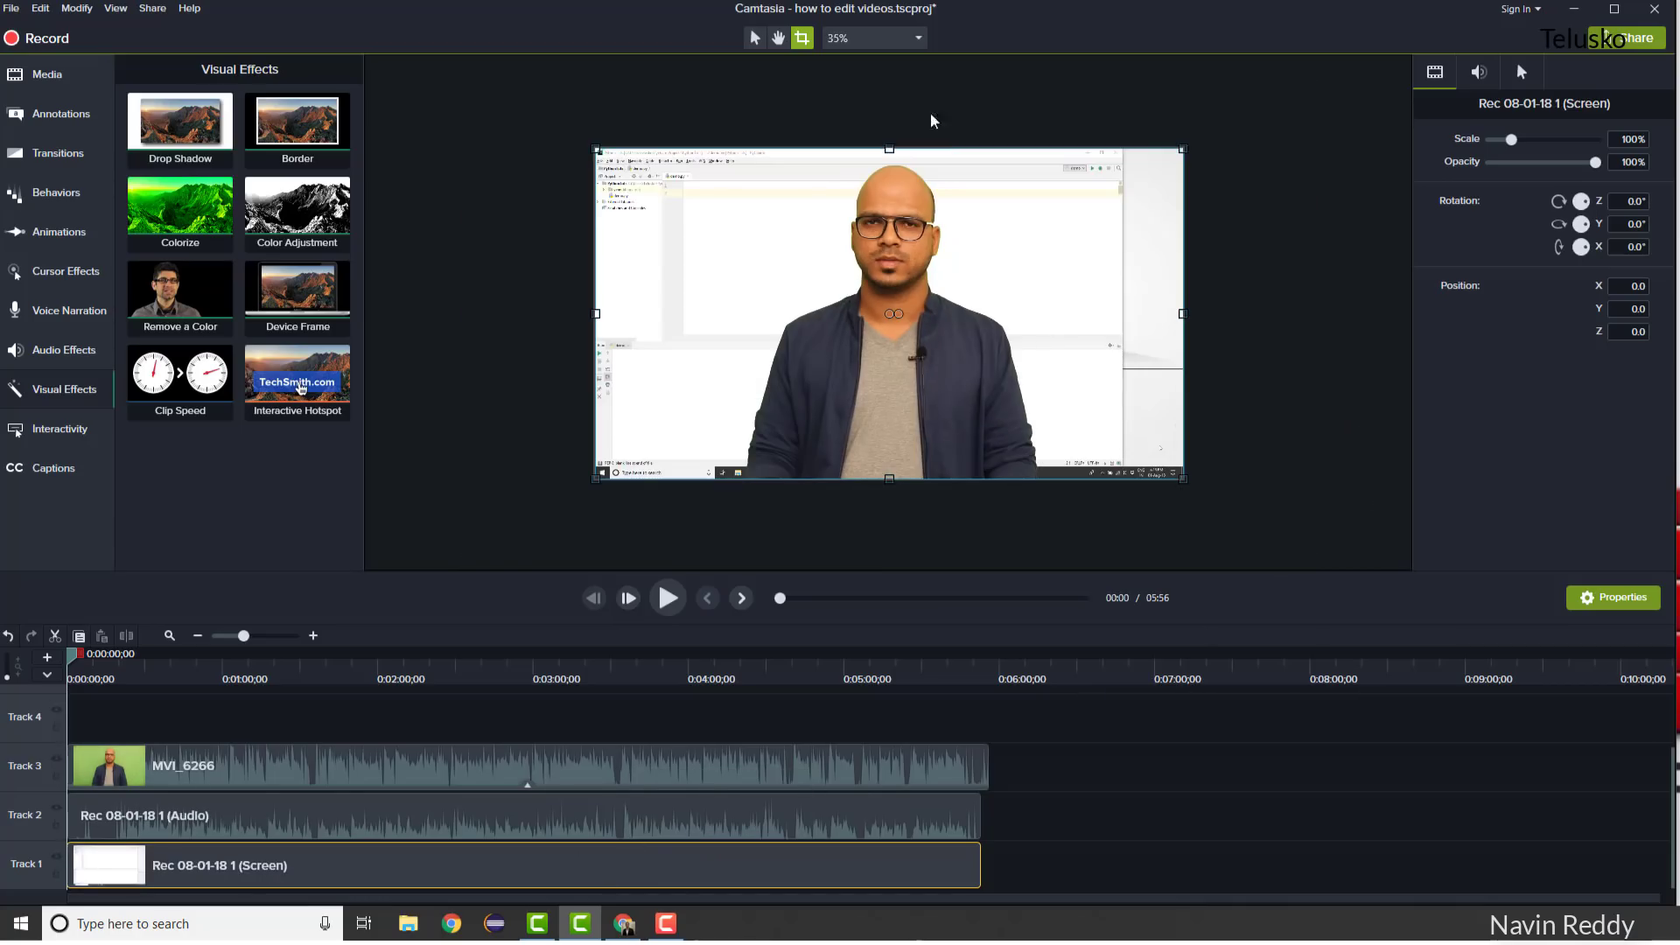
left_click(754, 39)
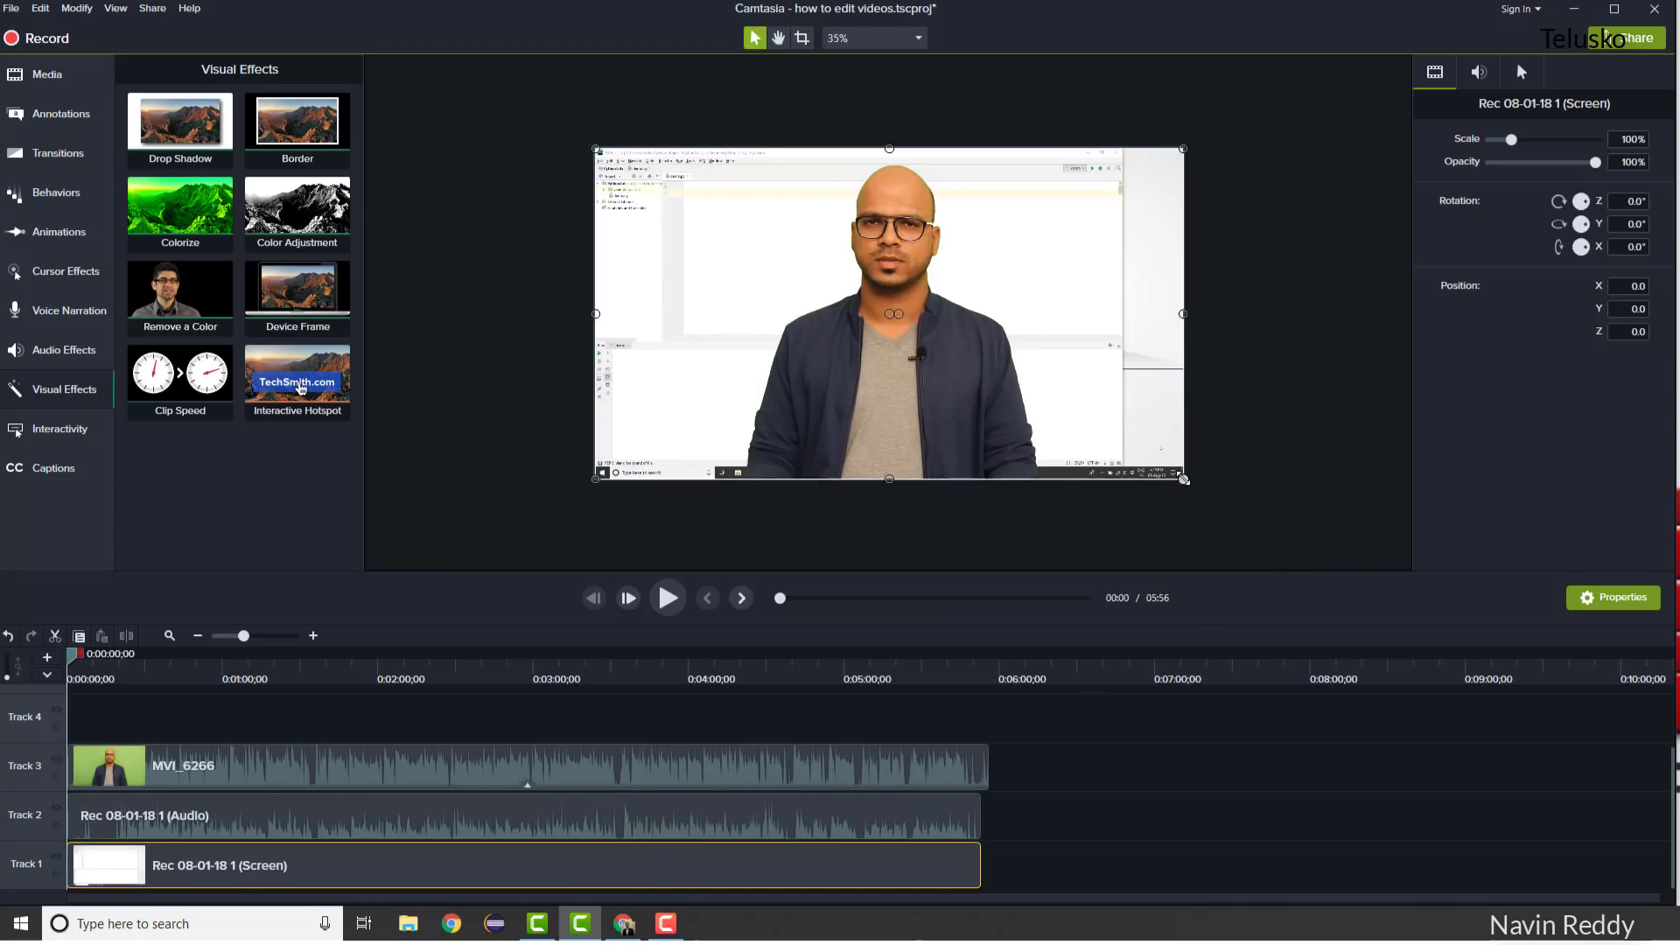
Scale the Rec 08-01-18 1 screen recording to 111.9% behind the presenter.
left_click_drag(1186, 482, 1196, 519)
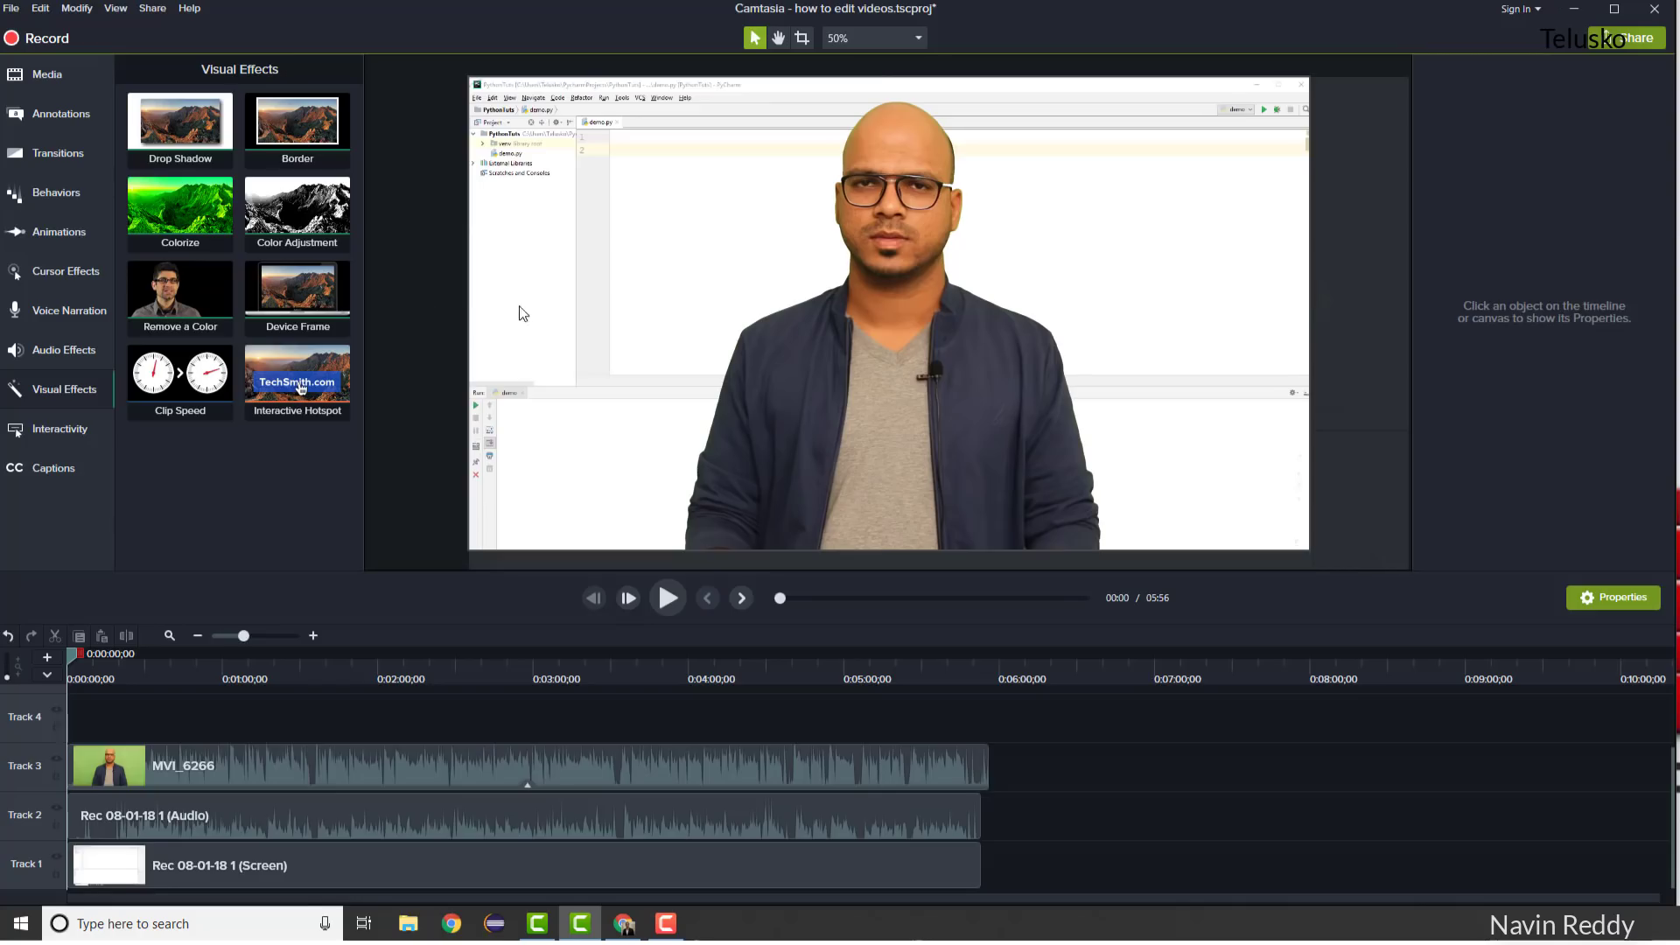
left_click(522, 305)
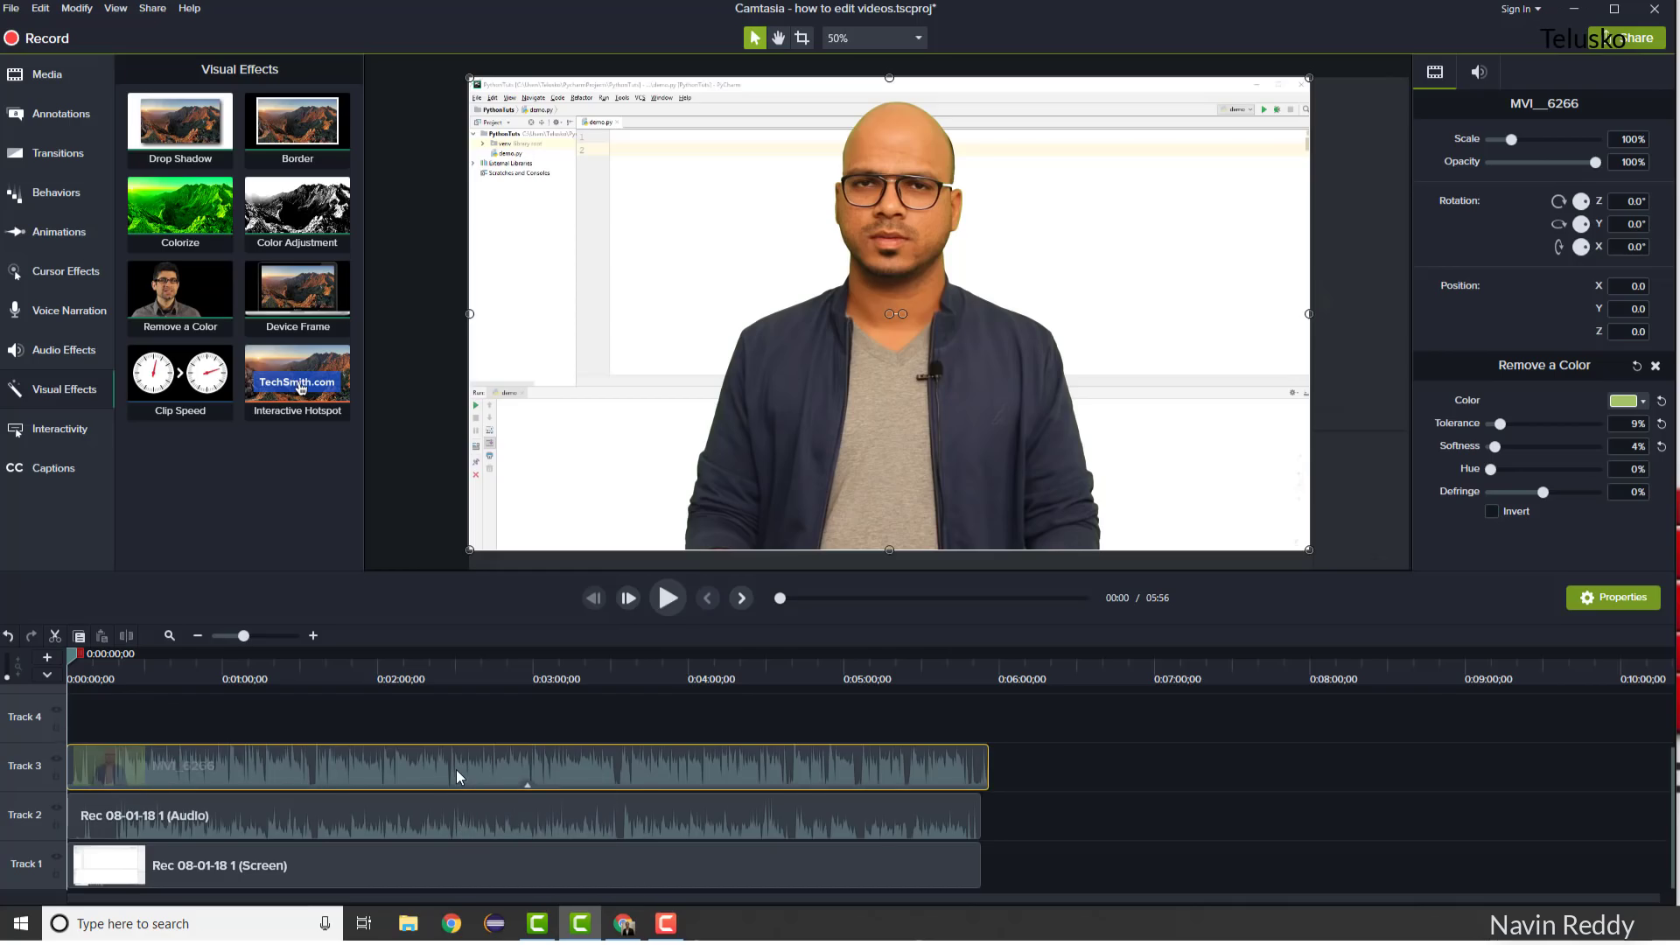
left_click(516, 829)
left_click(509, 858, "ctrl")
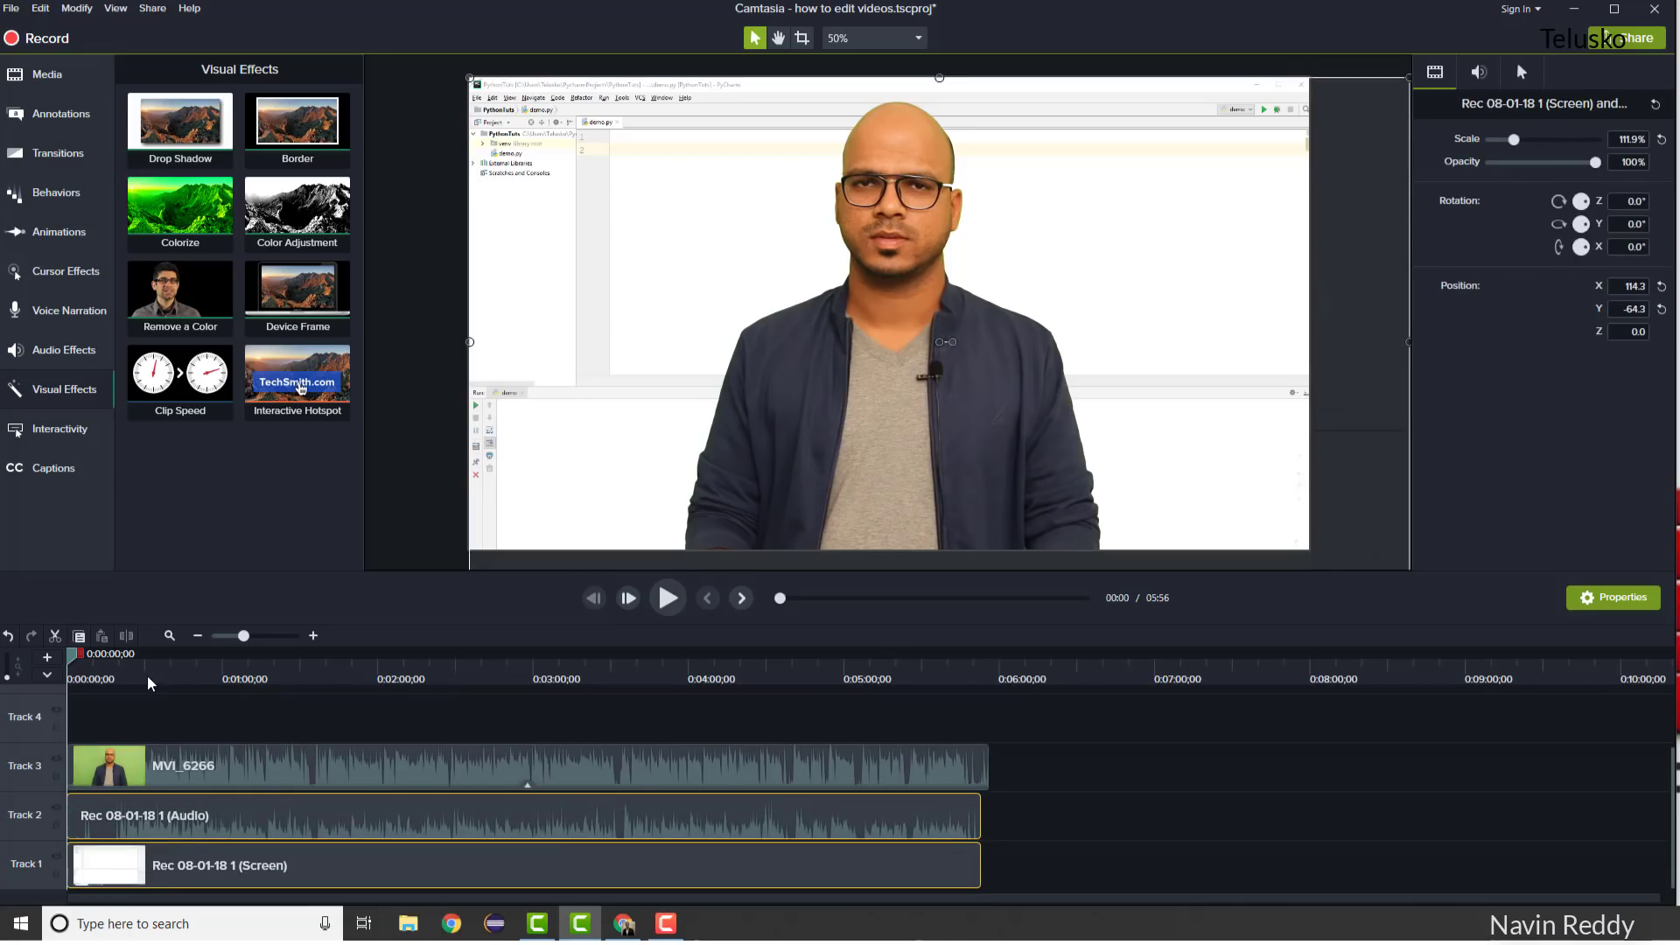
left_click(313, 636)
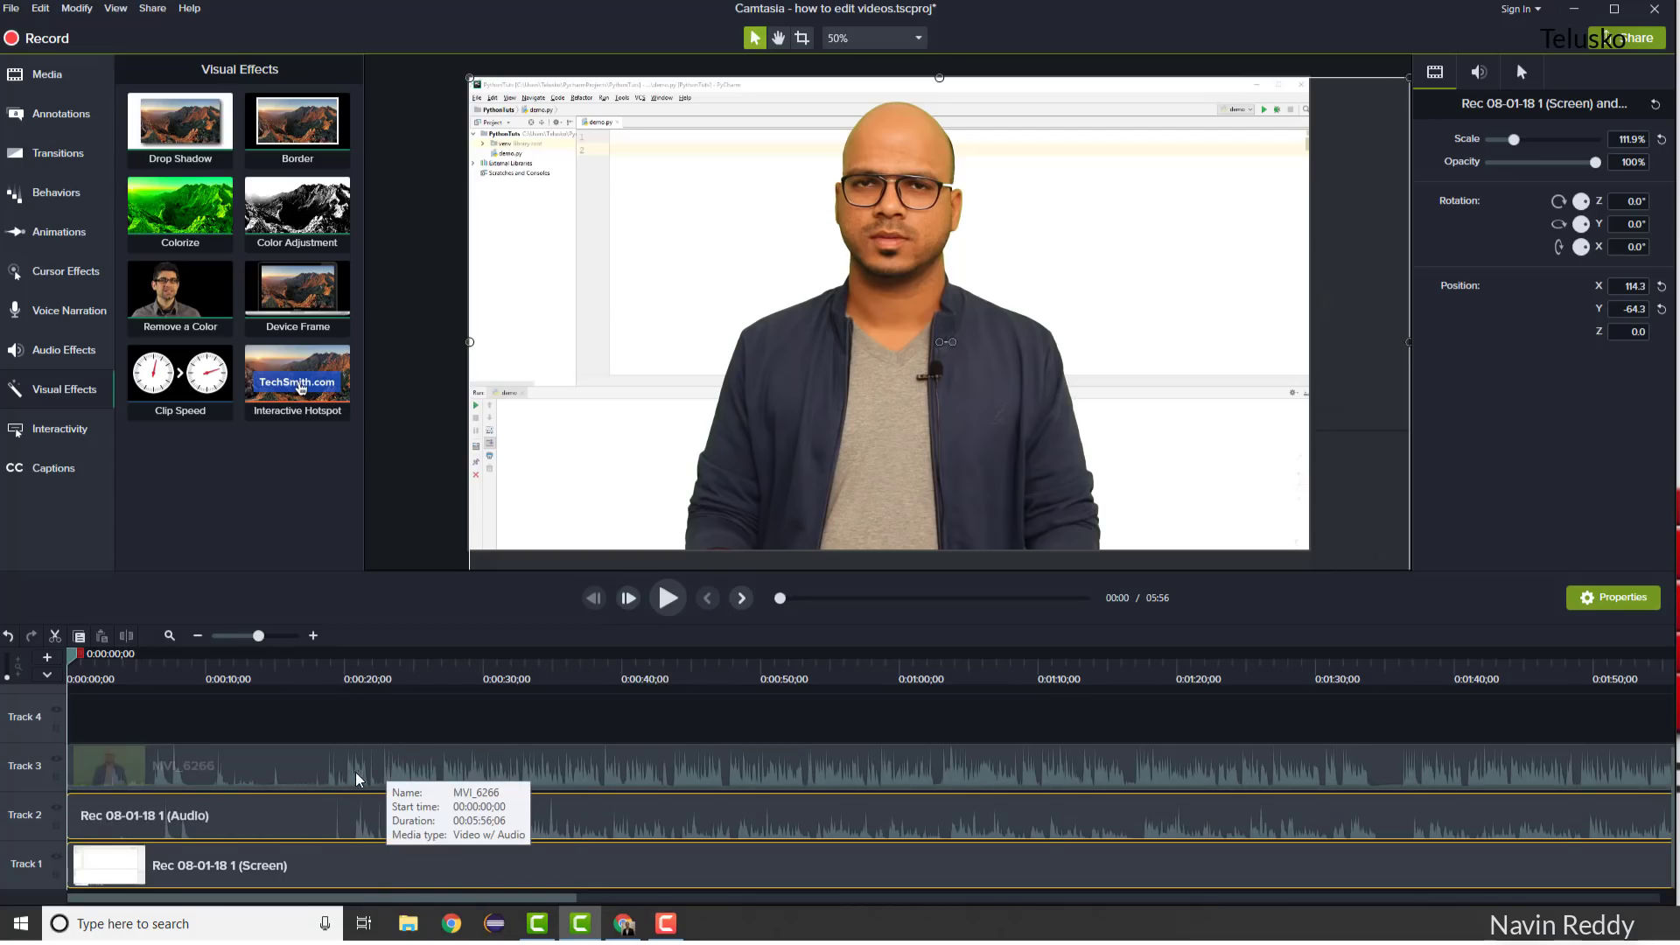
Preview playback from near the start, stopping at 0:00:19;23.
left_click(133, 664)
left_click(328, 665)
key("space")
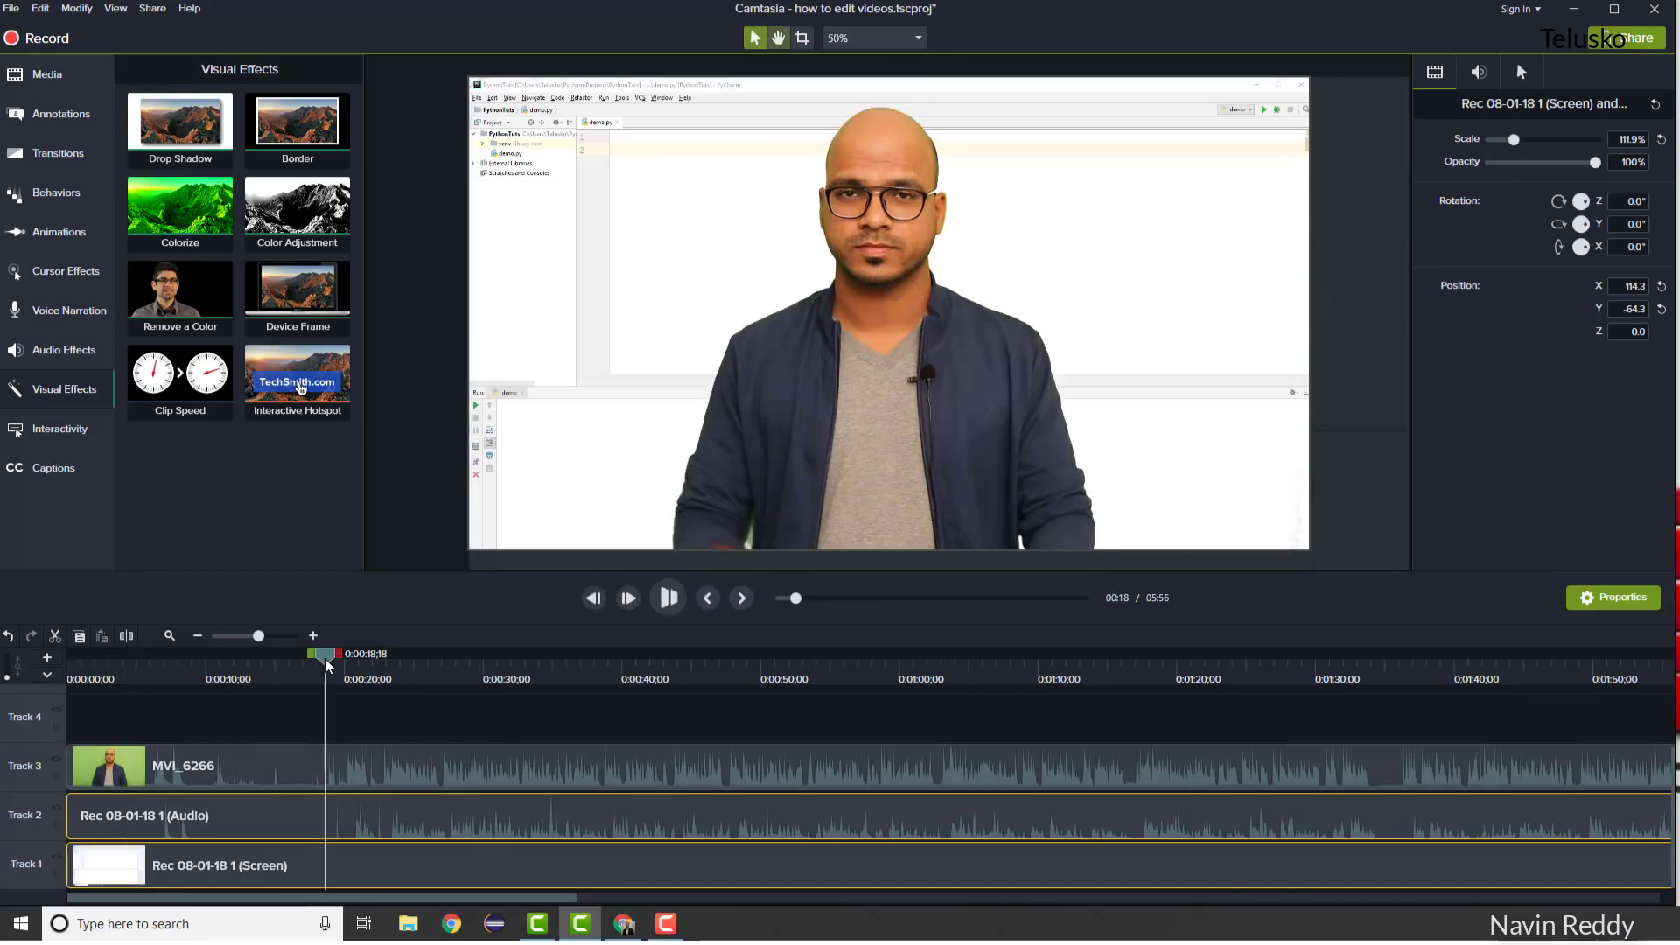
key("space")
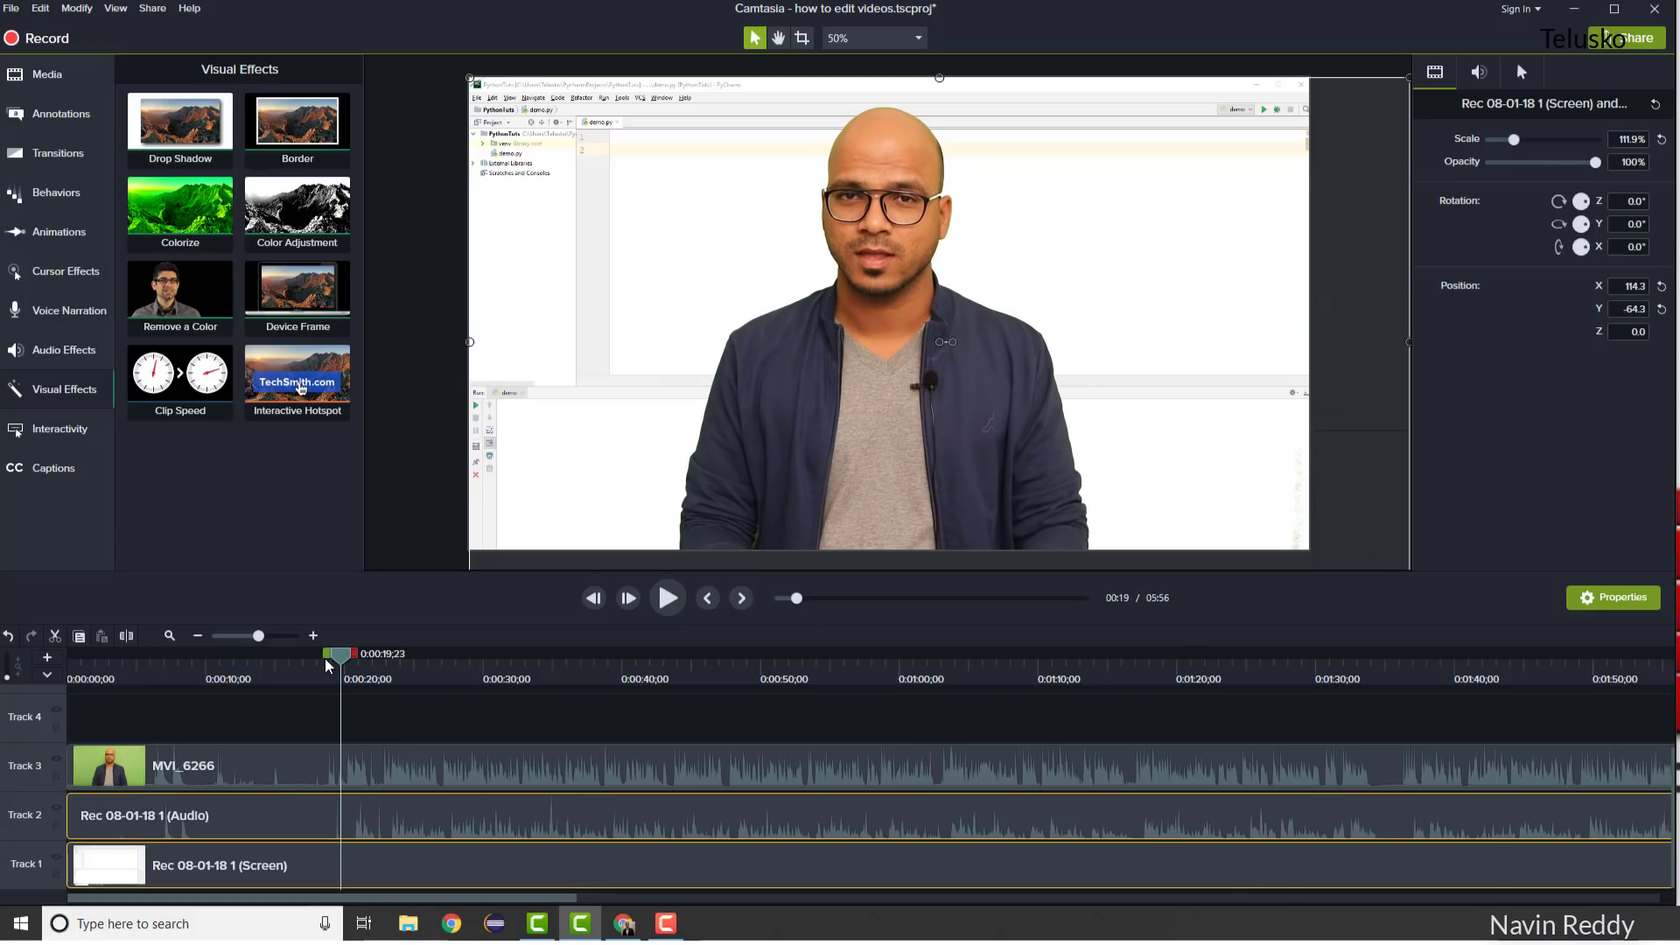
Shift the MVI_6266 presenter clip on Track 3 slightly later in time.
left_click(313, 636)
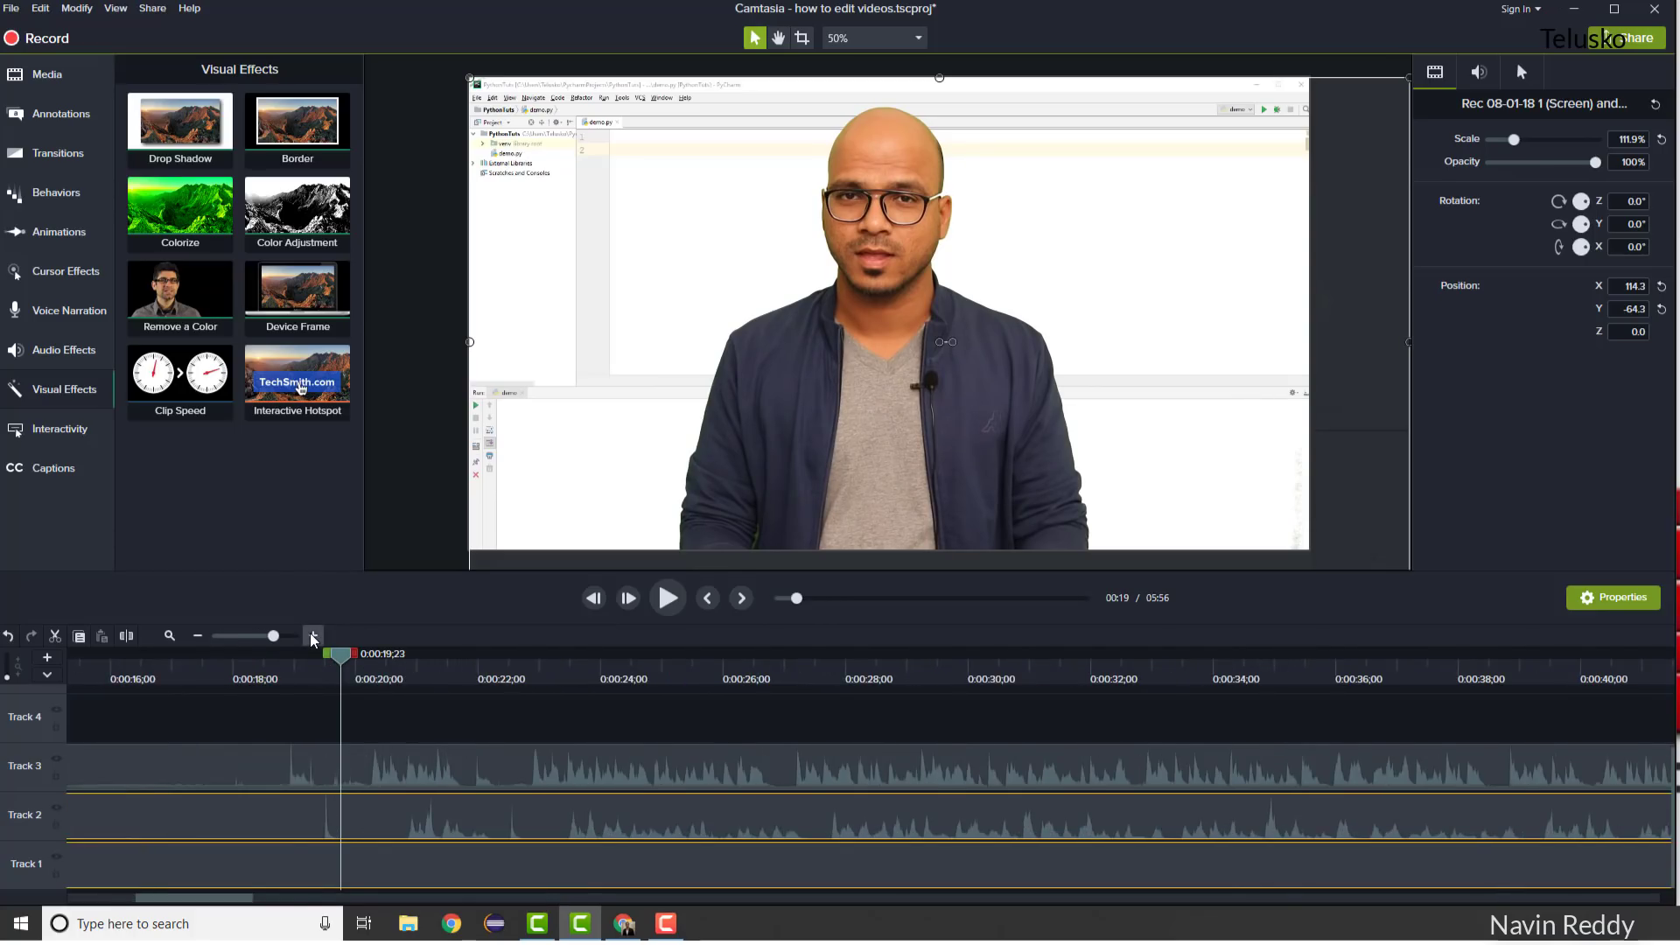
left_click(317, 759)
left_click_drag(320, 761, 340, 760)
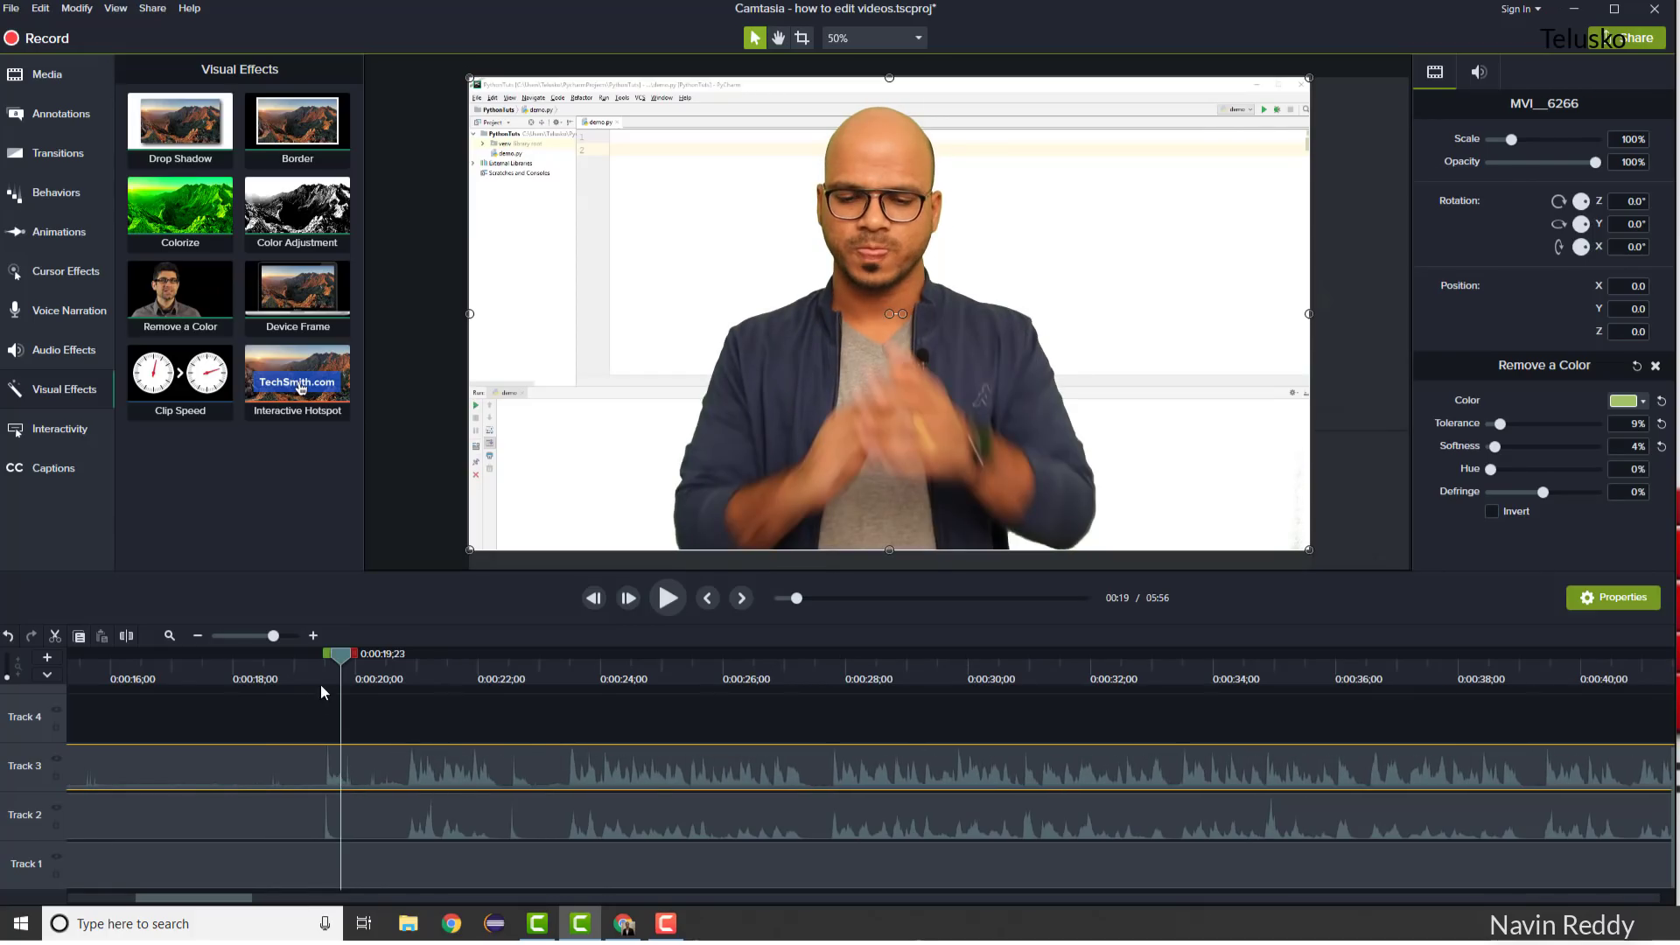
left_click(313, 636)
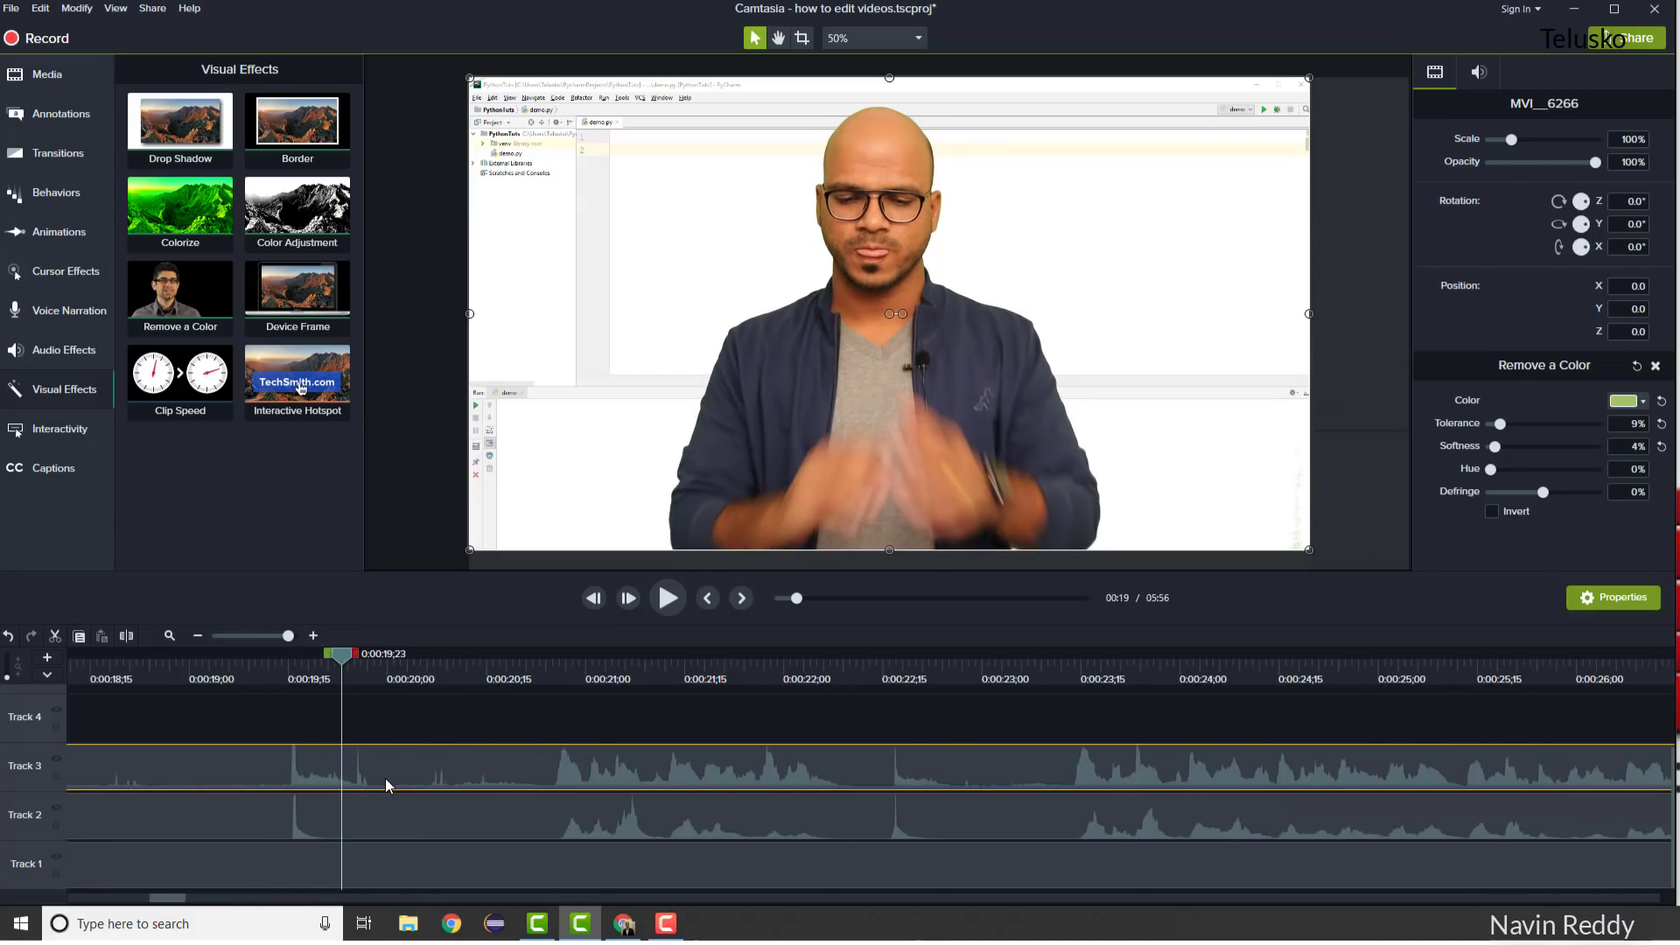
left_click(376, 719)
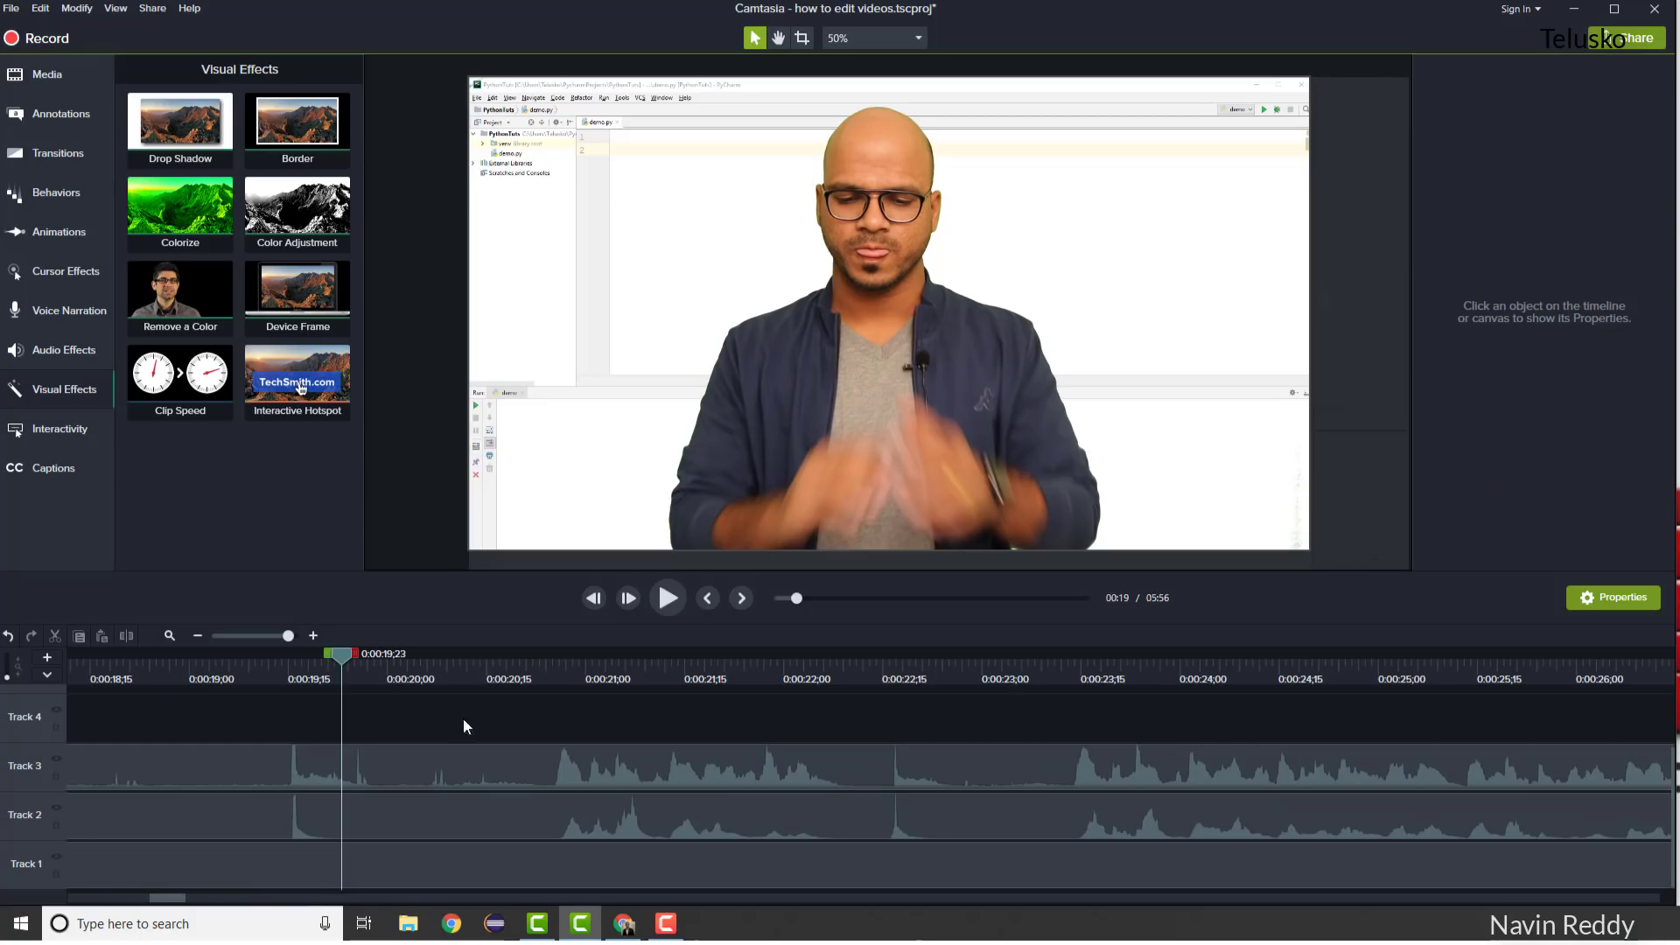
Rewind the playhead to 0:00 with the timeline zoomed out one step.
left_click(785, 598)
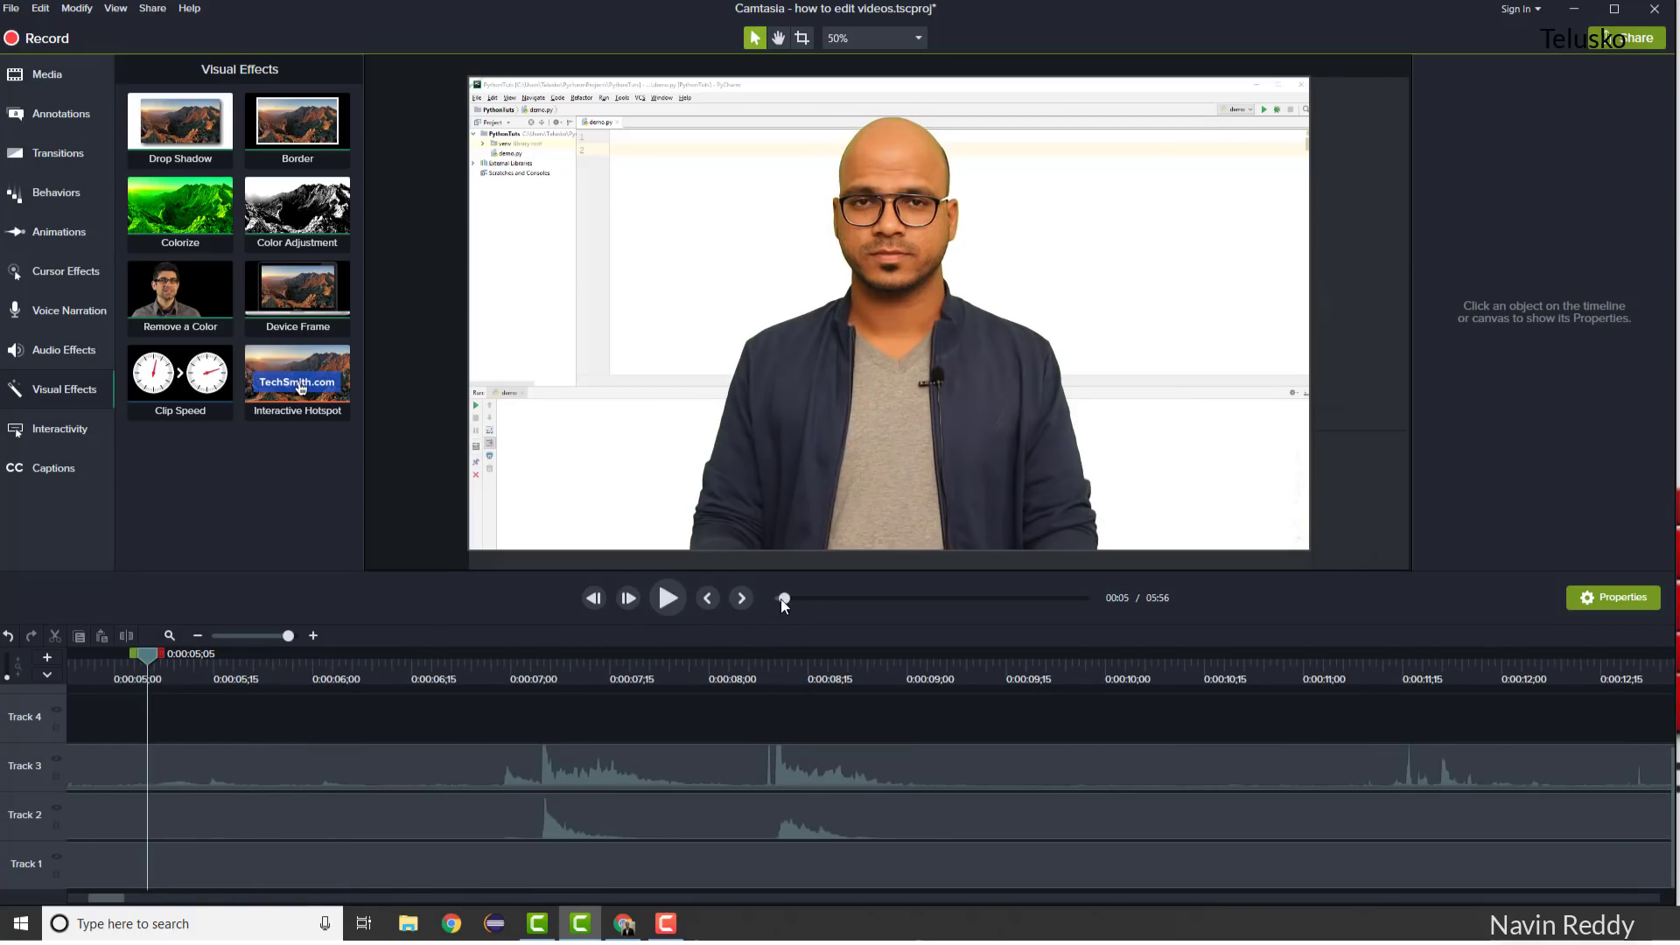
left_click_drag(782, 601, 771, 599)
left_click(196, 635)
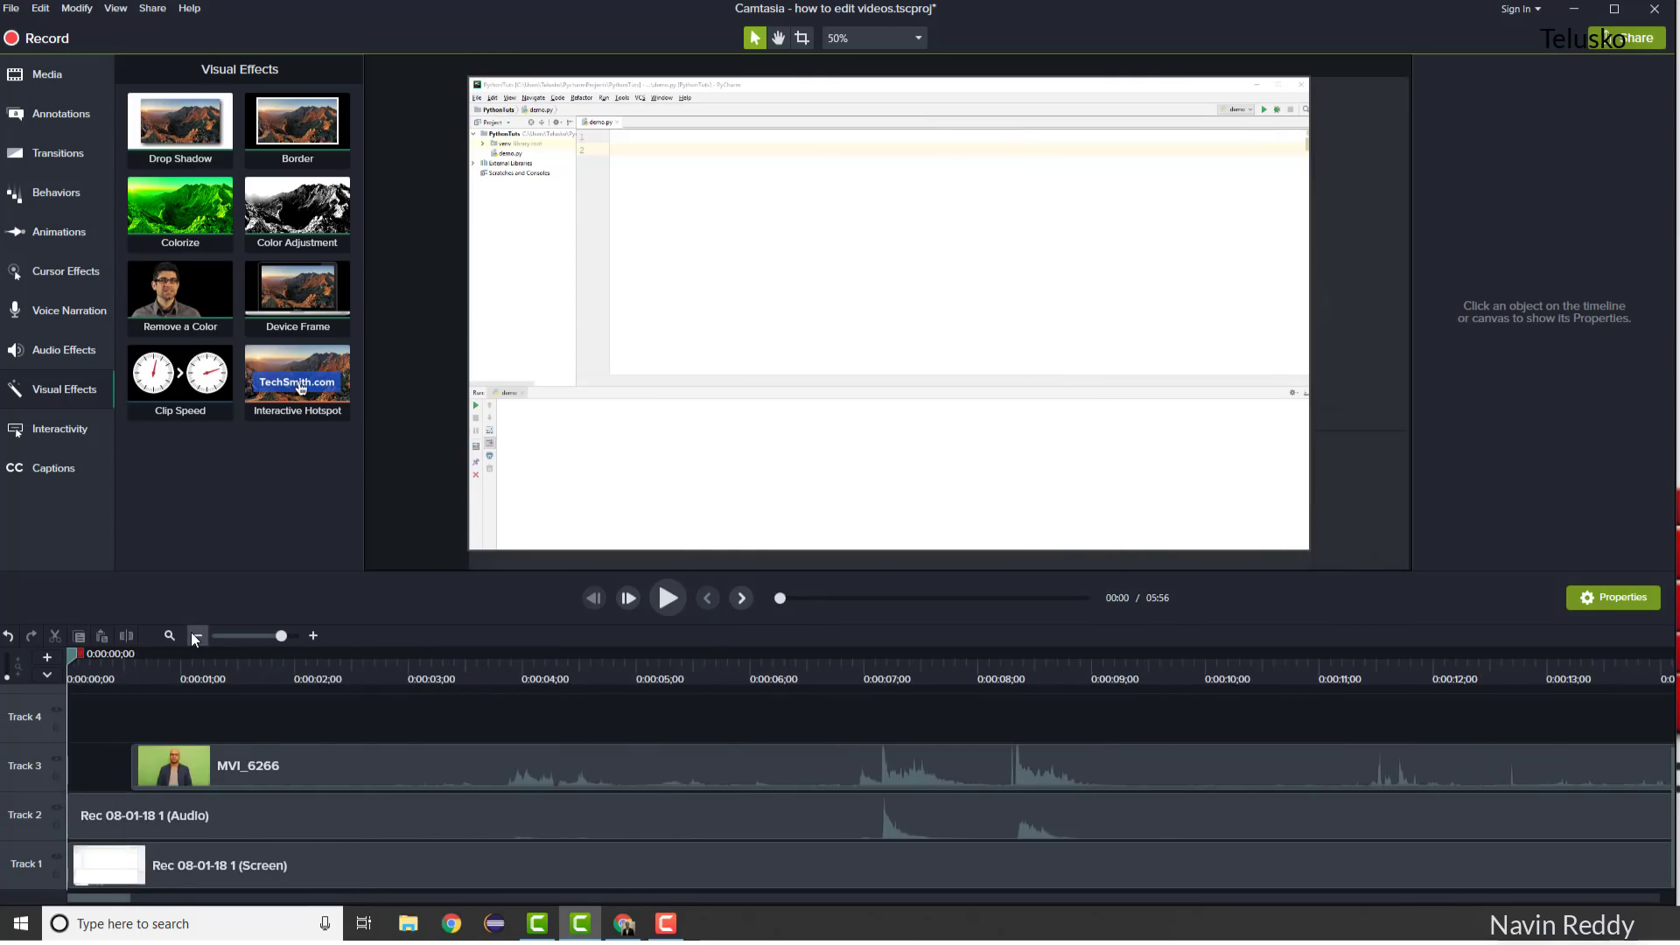
Delete the Rec 08-01-18 1 (Audio) clip from Track 2.
left_click(194, 636)
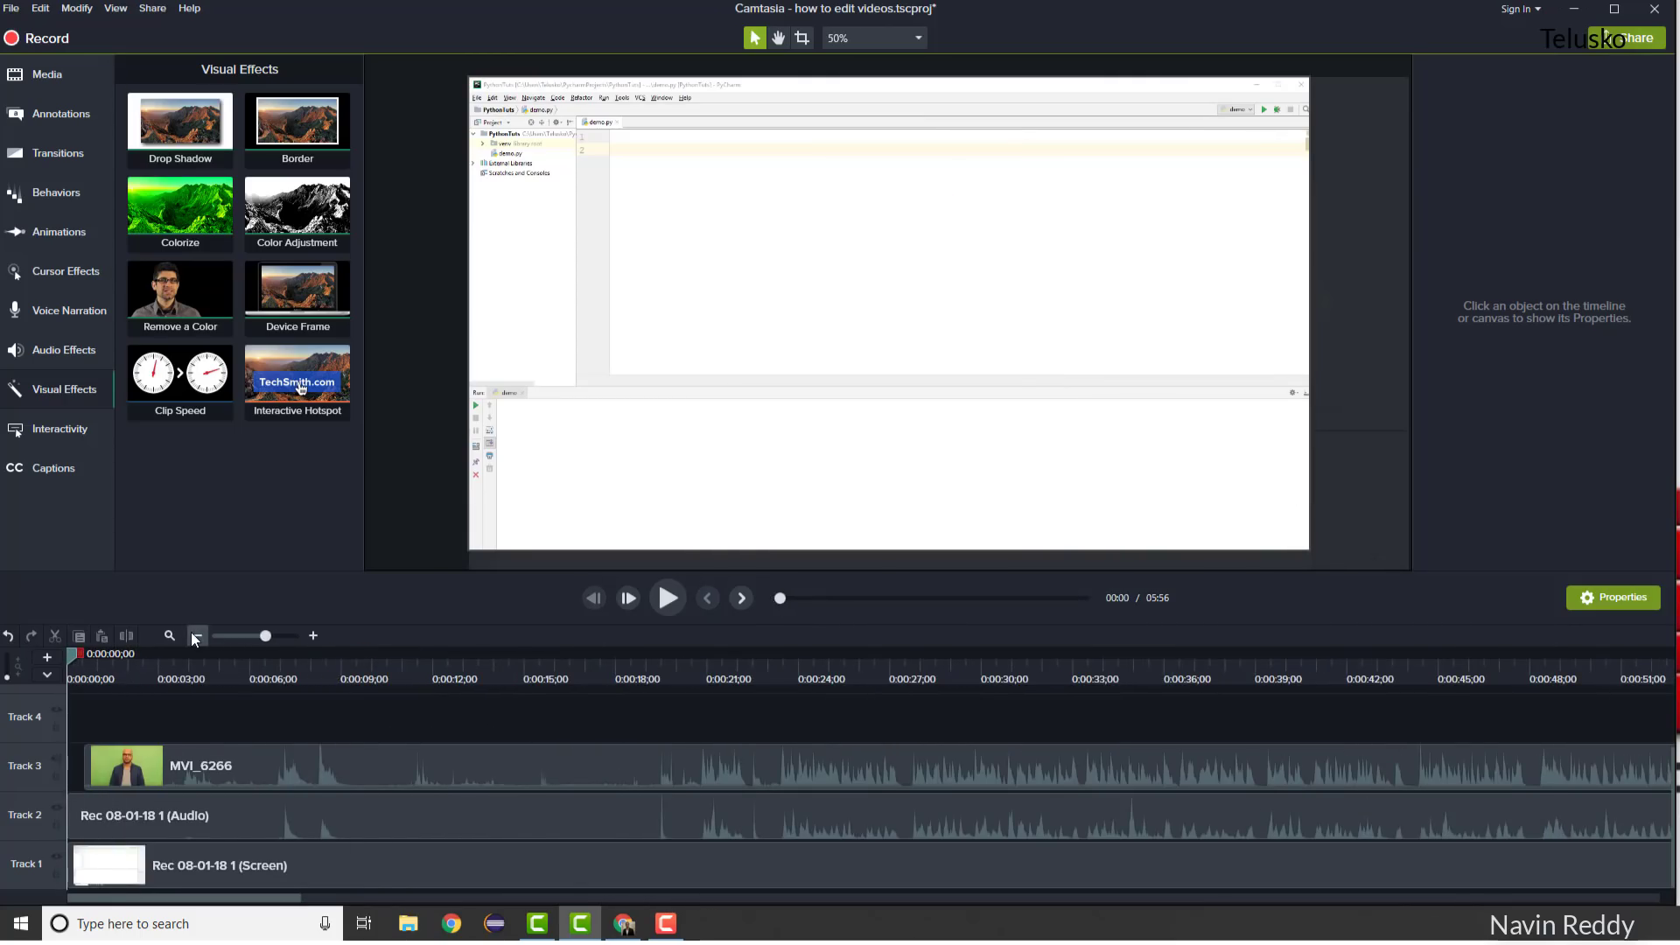
left_click(196, 635)
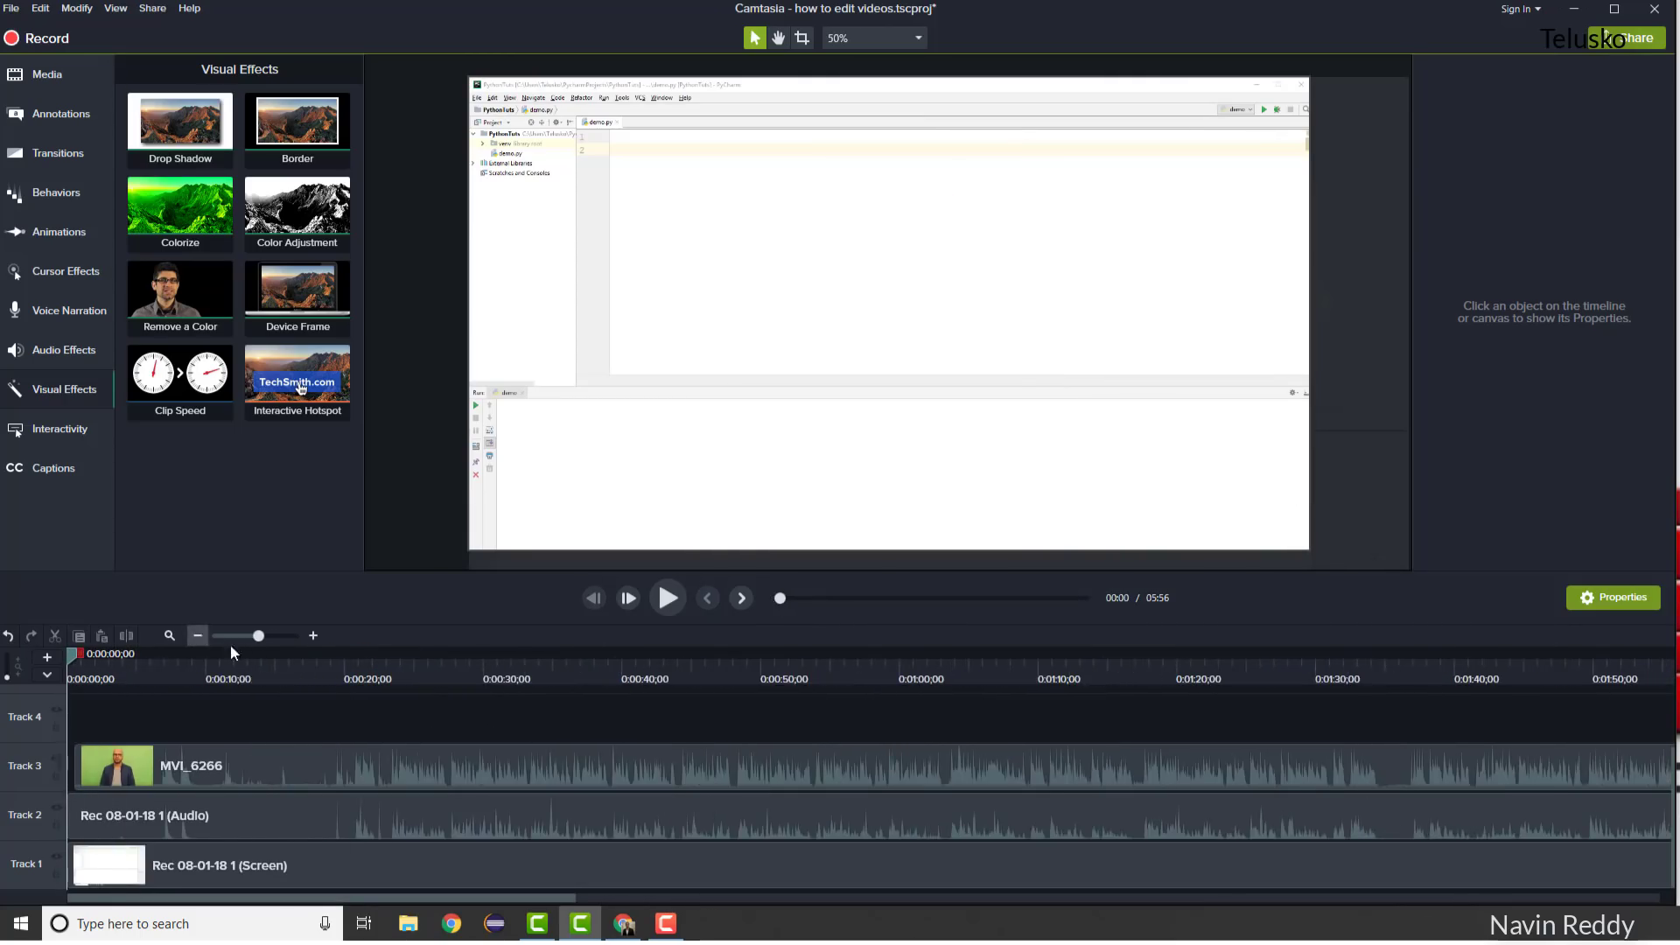
left_click(389, 807)
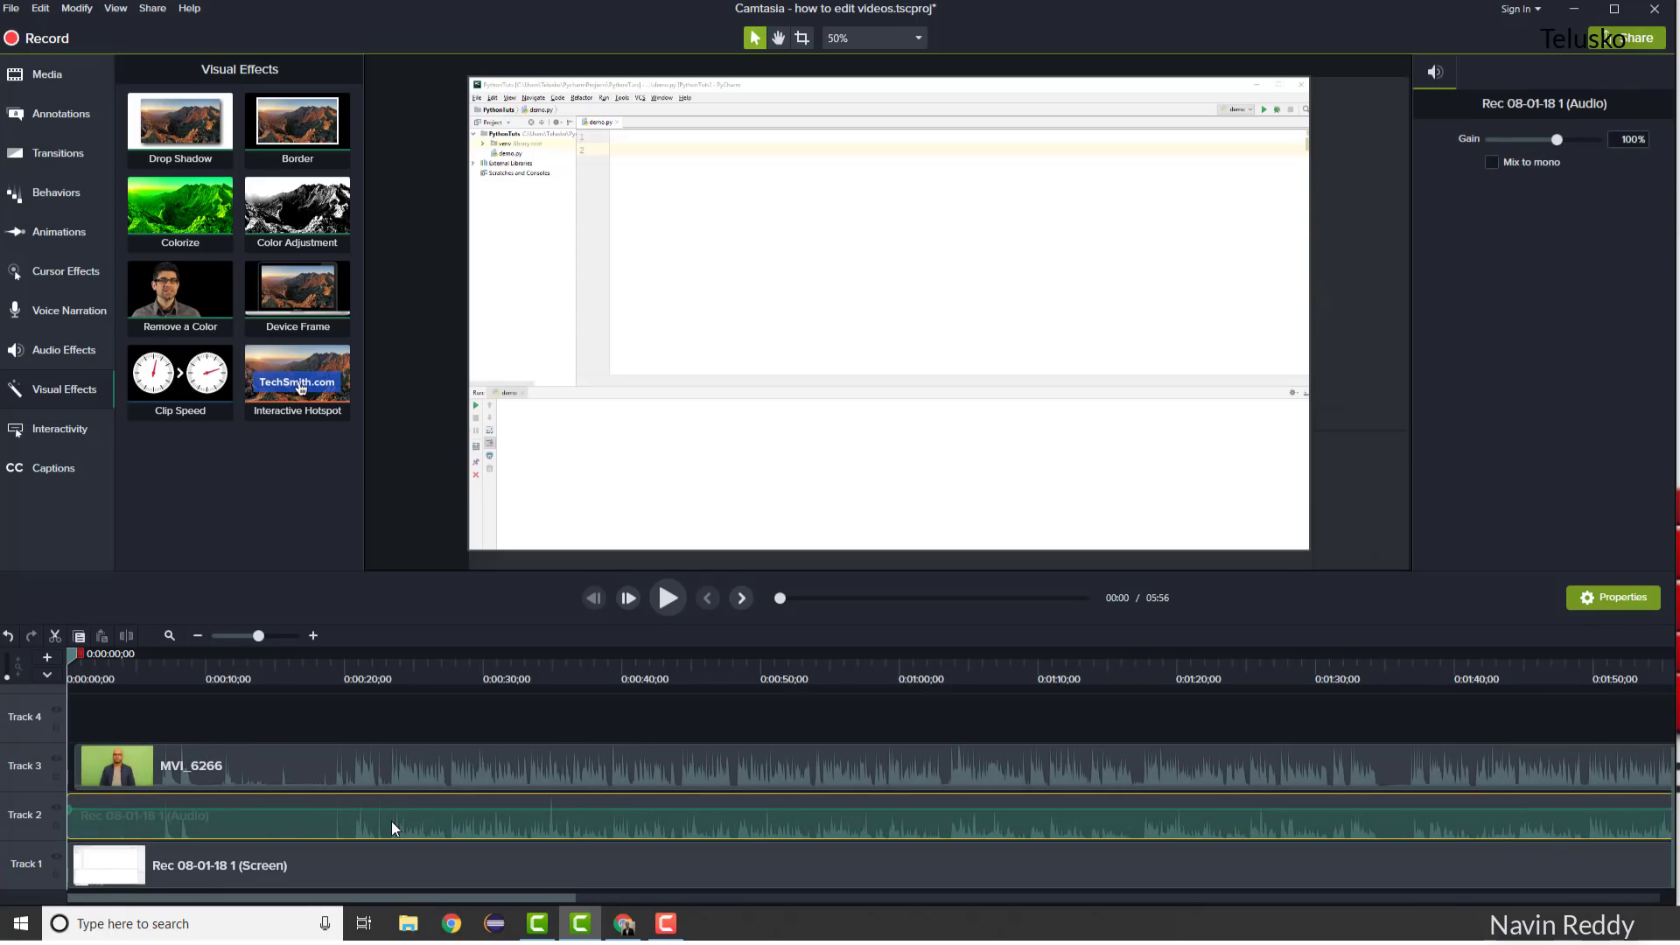
left_click(376, 772)
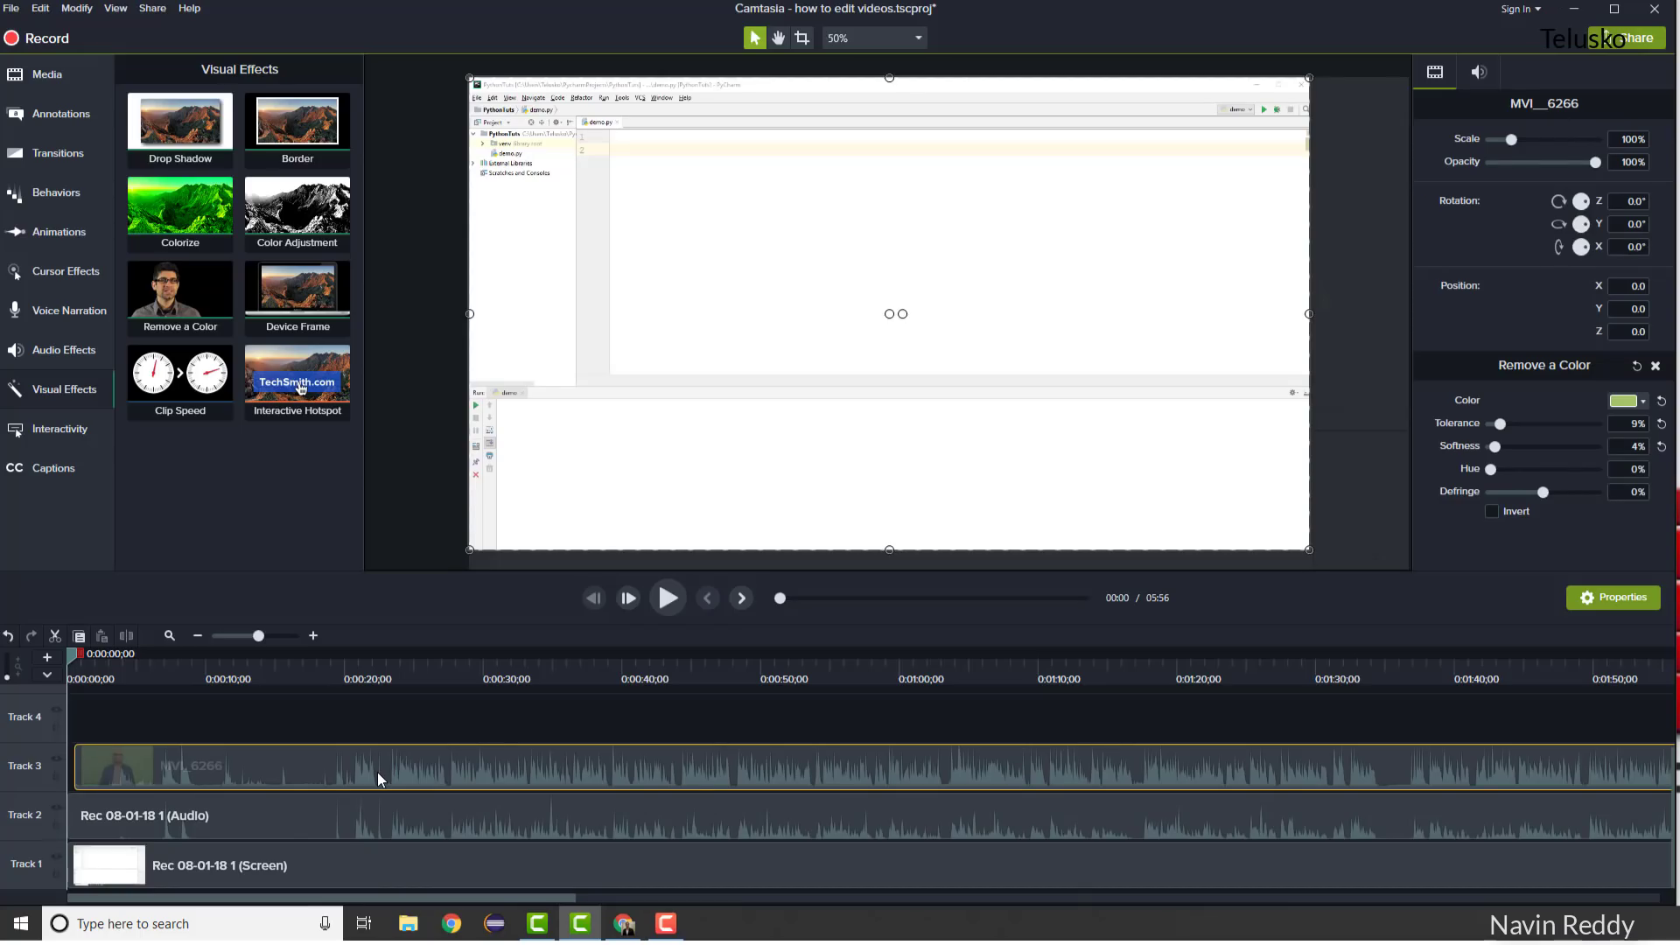
left_click(371, 817)
key("Delete")
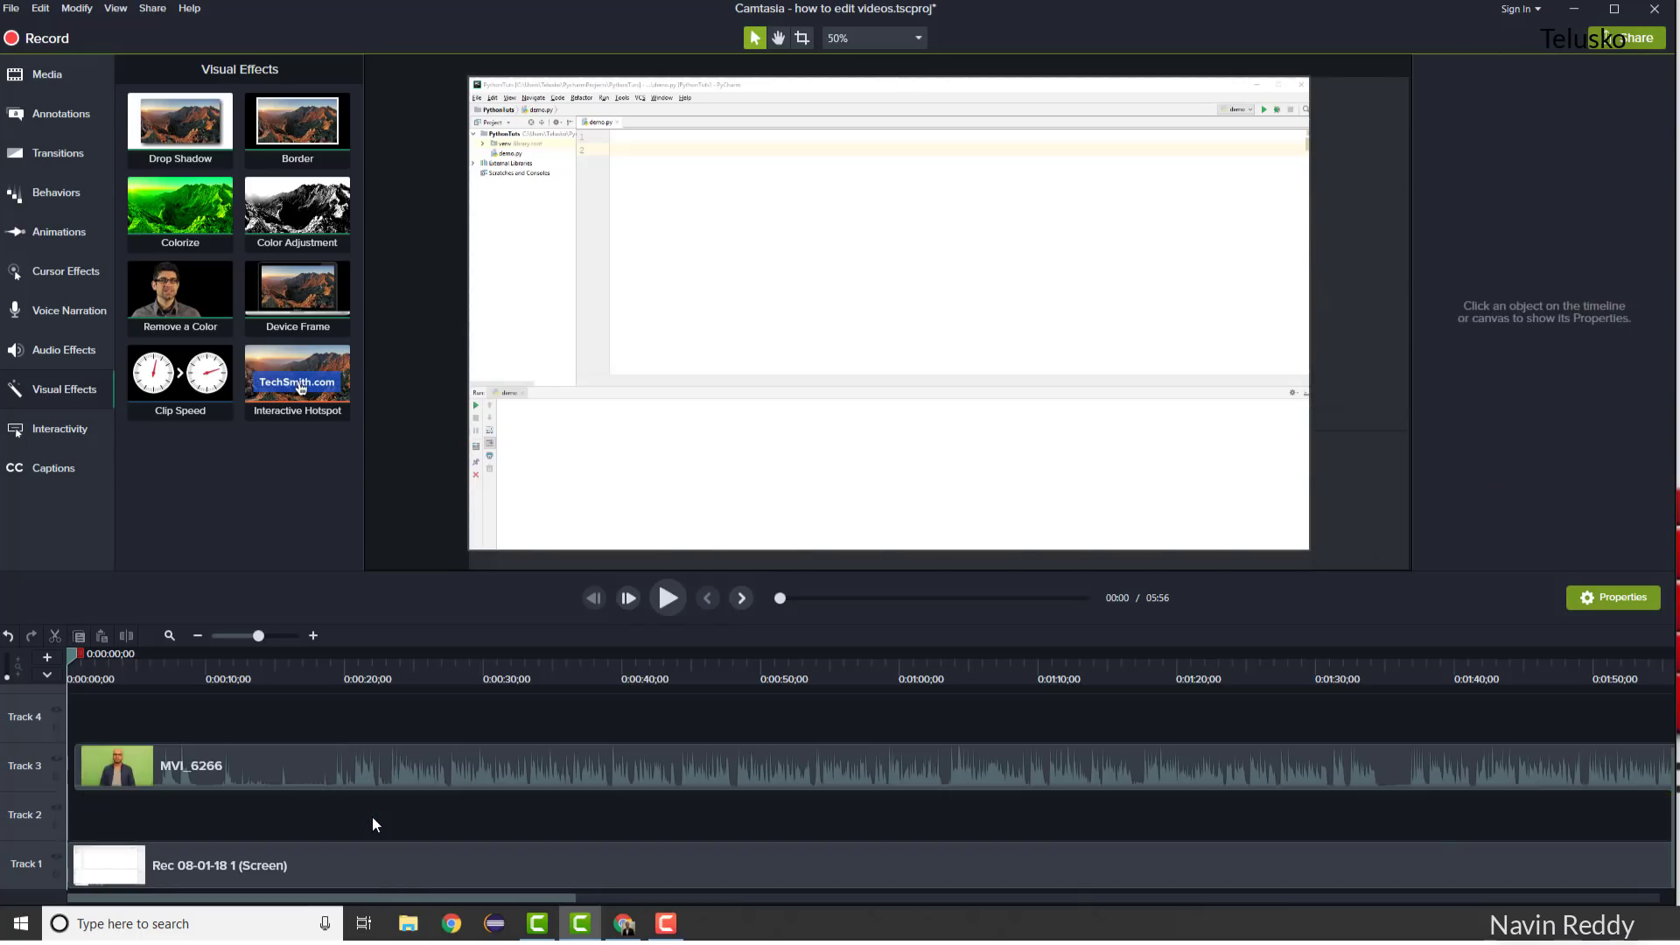
Locate the cut point near 23 seconds and select the 0–23 second range.
left_click(328, 655)
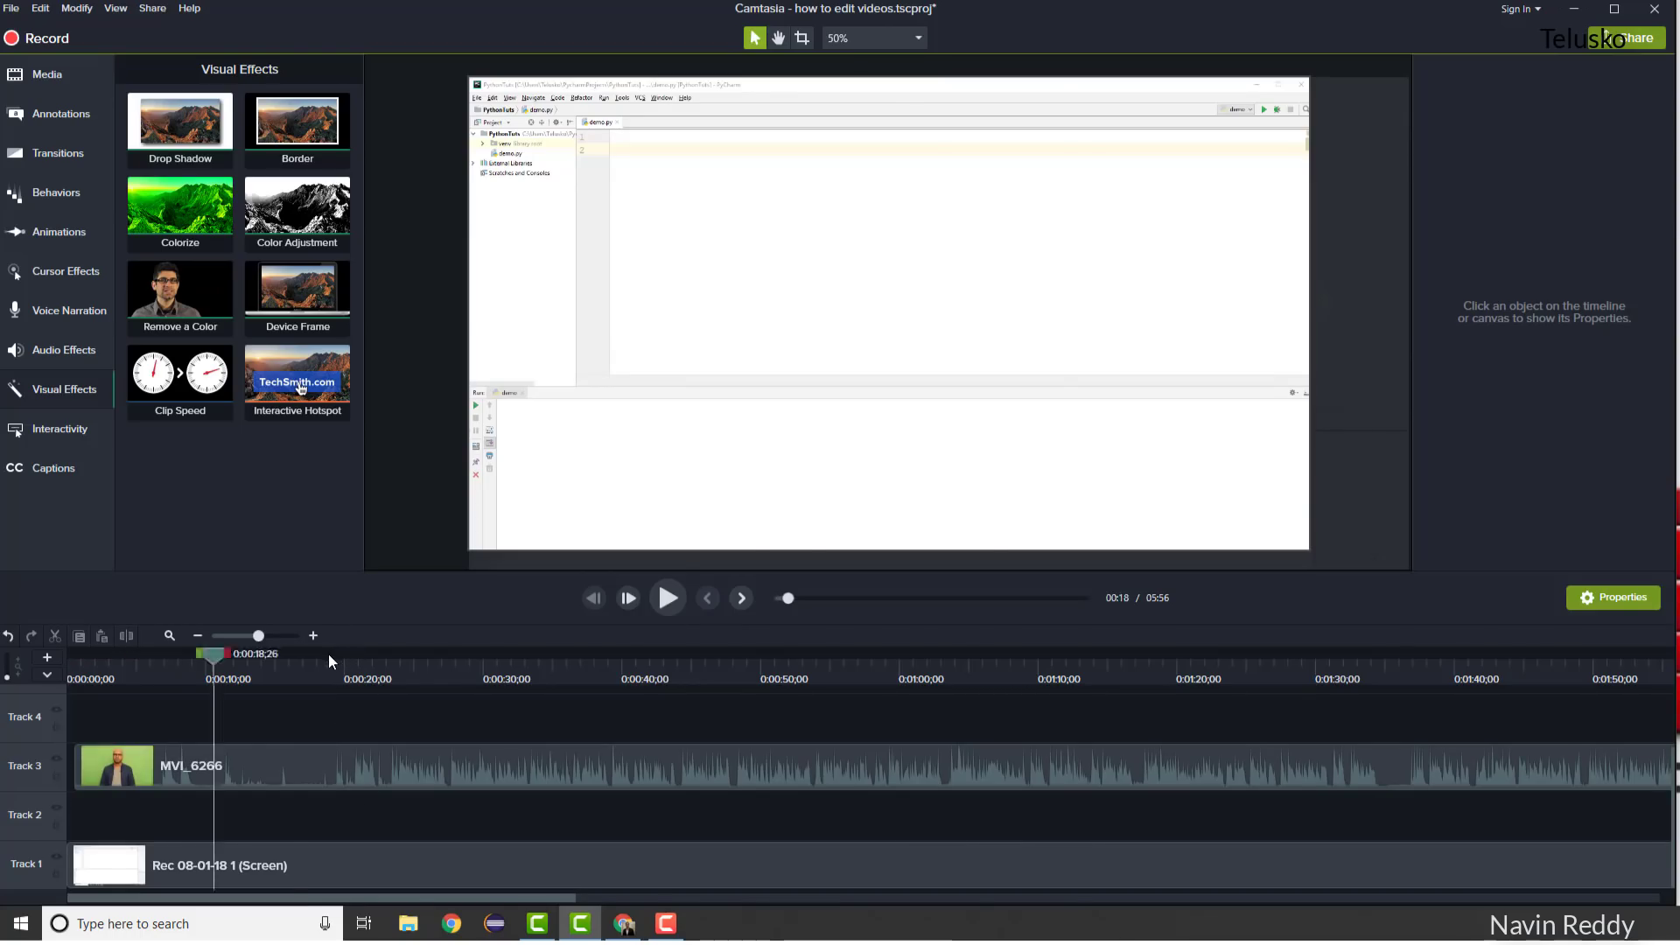
left_click(313, 637)
key("space")
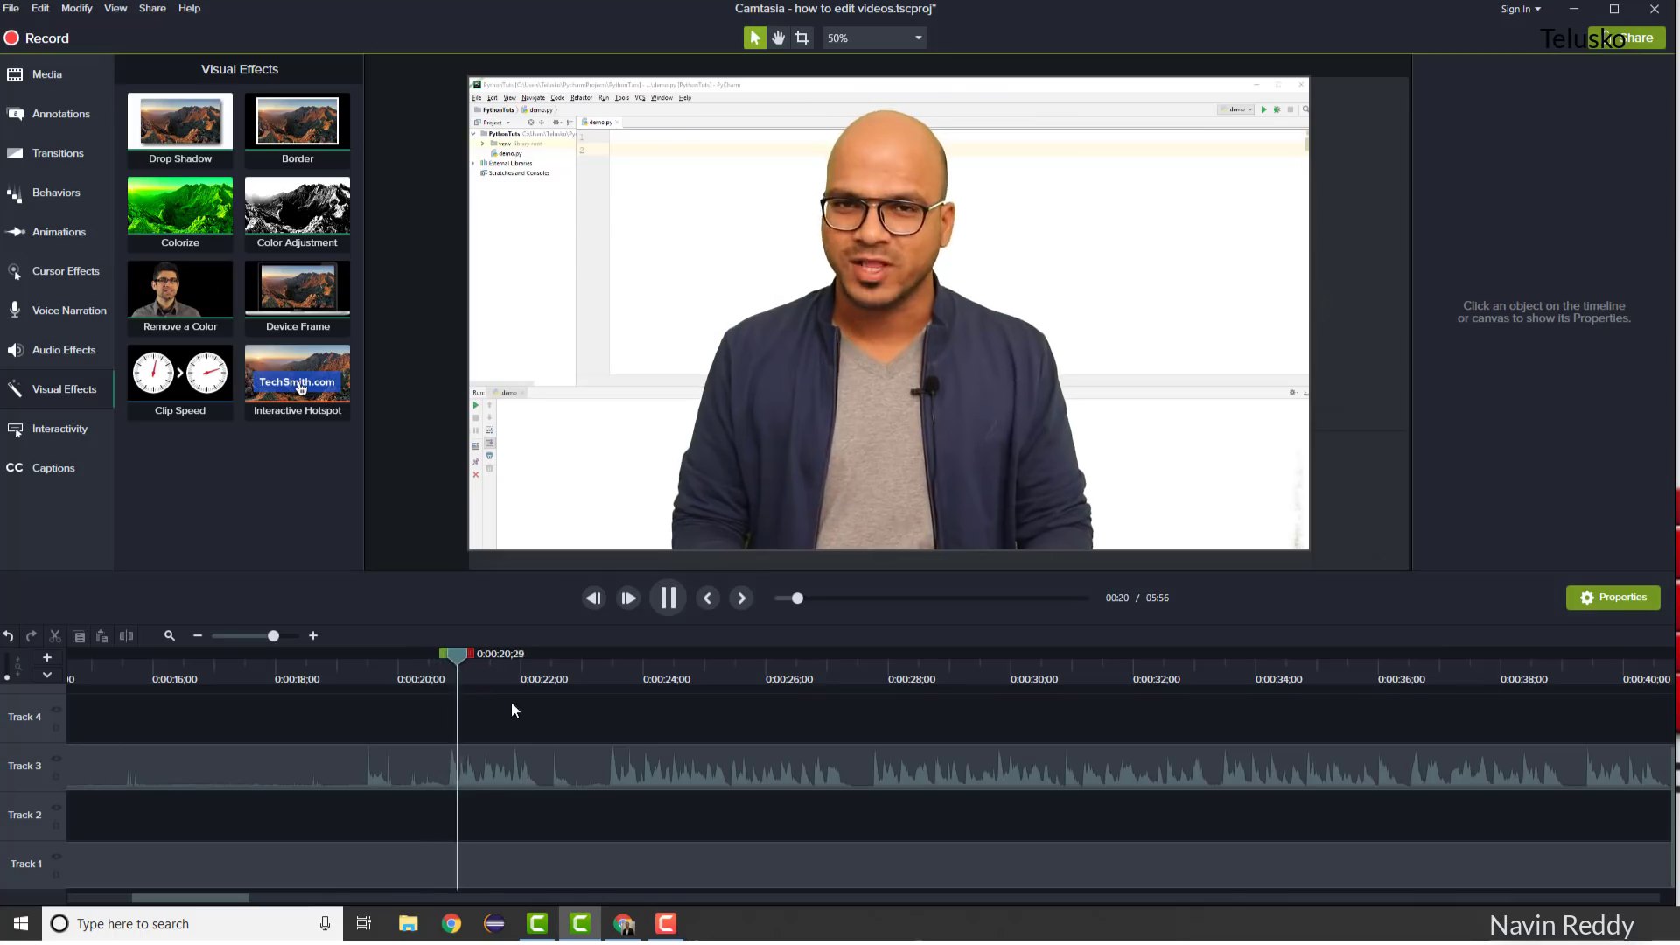
left_click(607, 654)
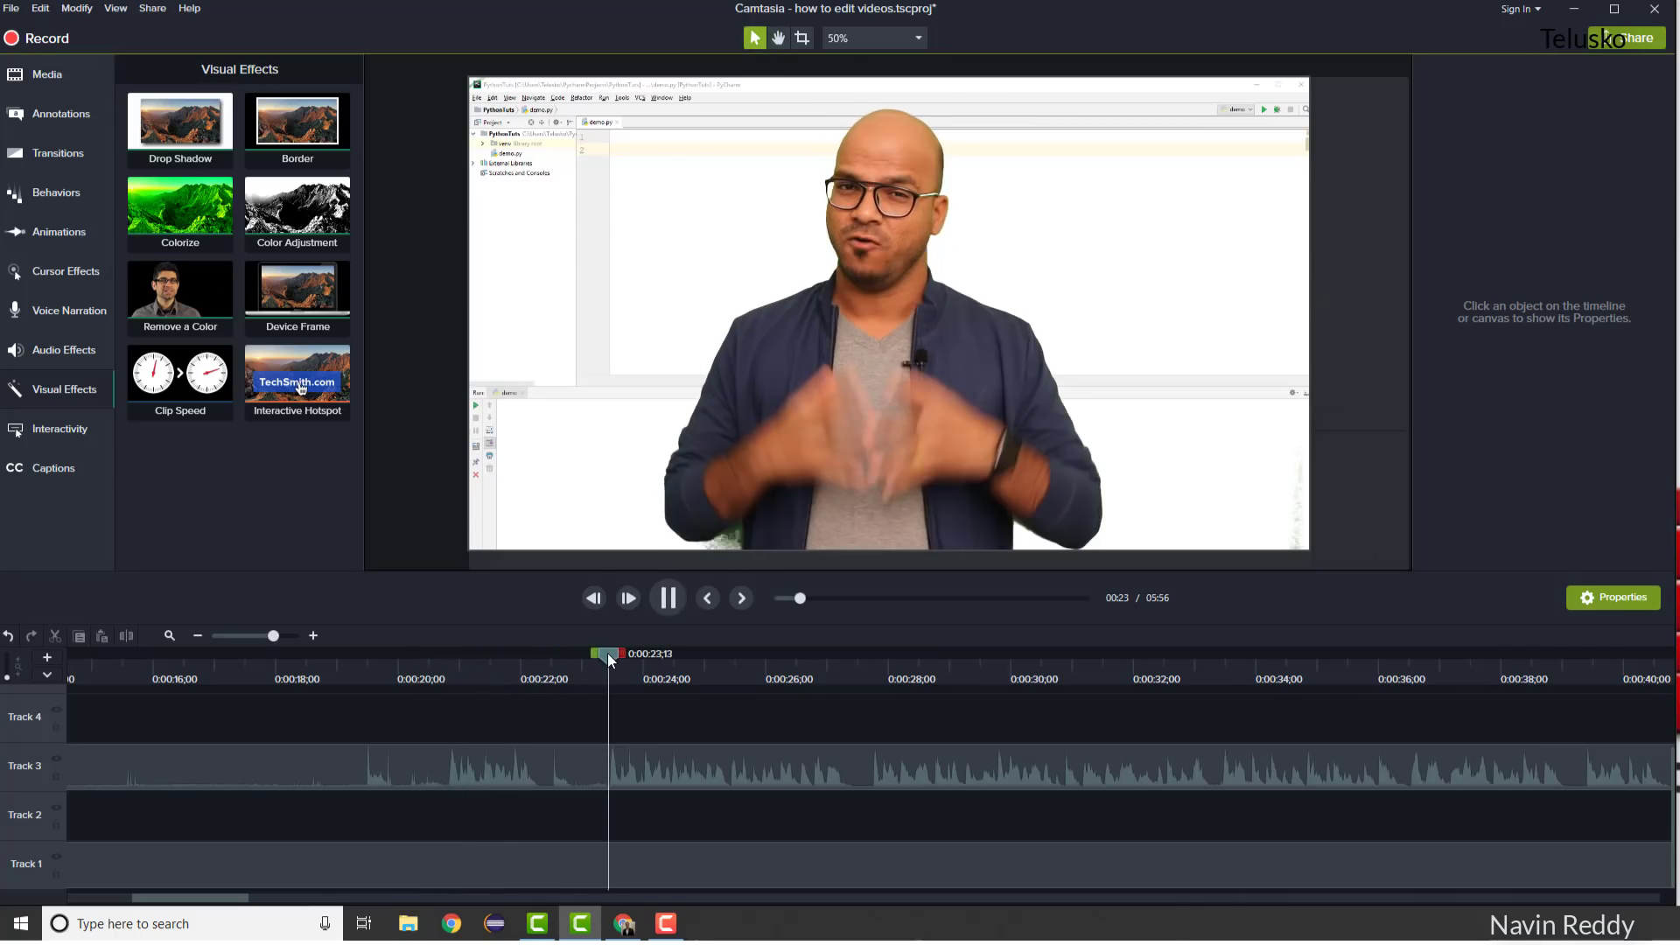
left_click(200, 635)
left_click_drag(372, 653, 70, 654)
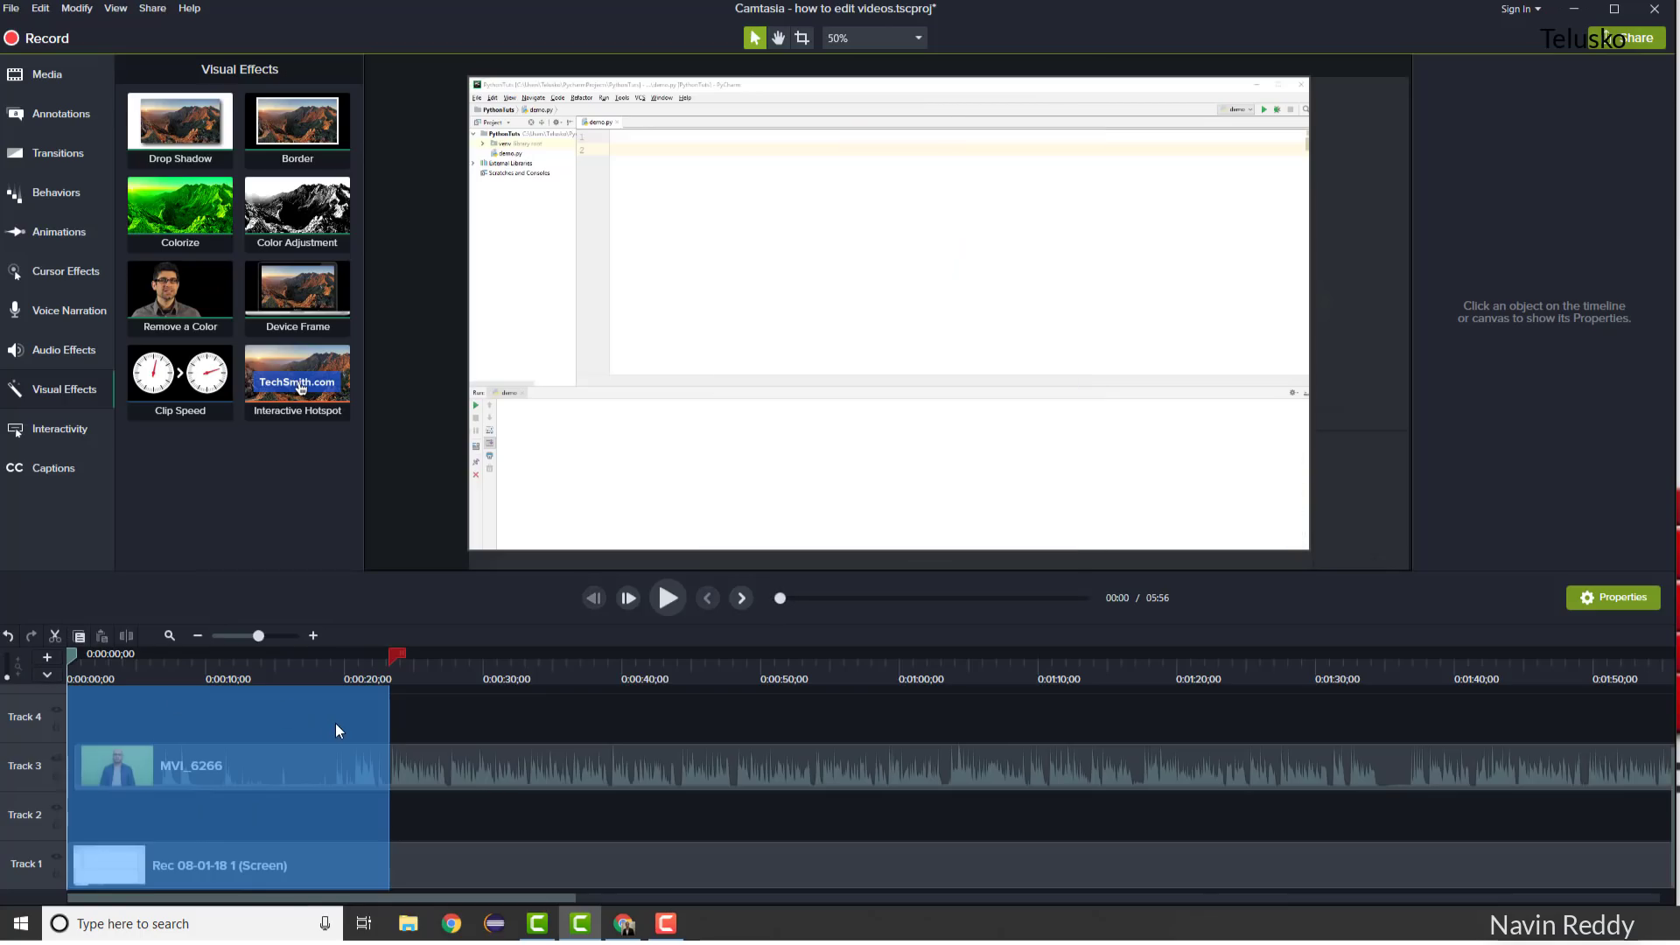
Cut the selected first 23 seconds from all tracks and preview the 5:33 result.
left_click(54, 638)
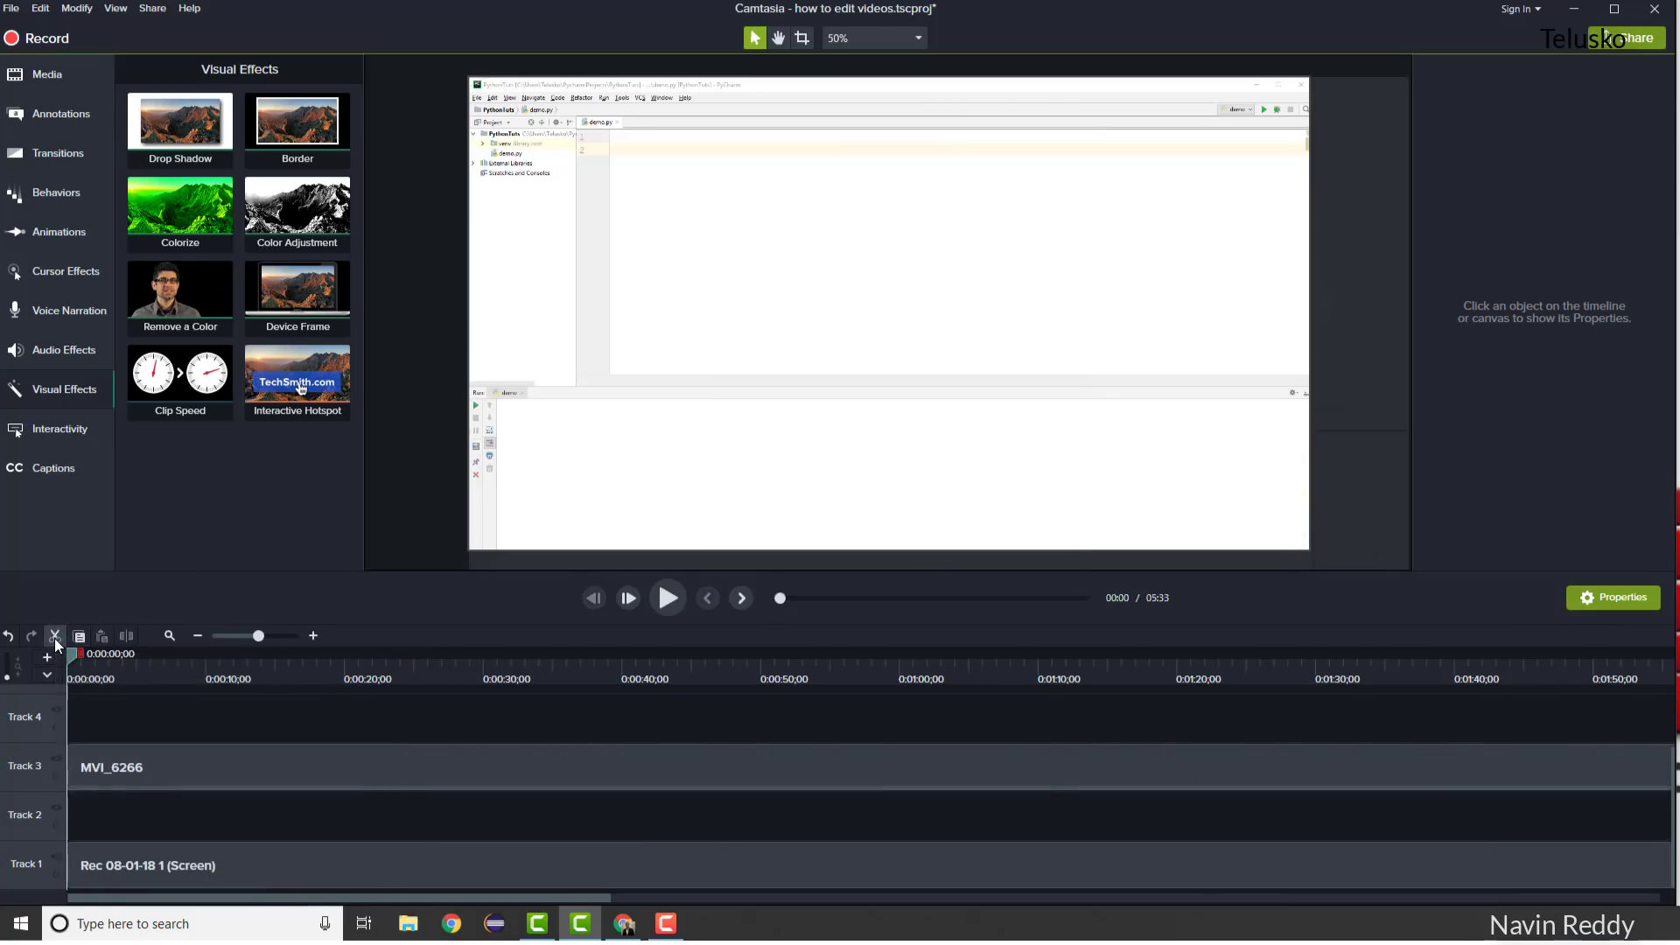
key("space")
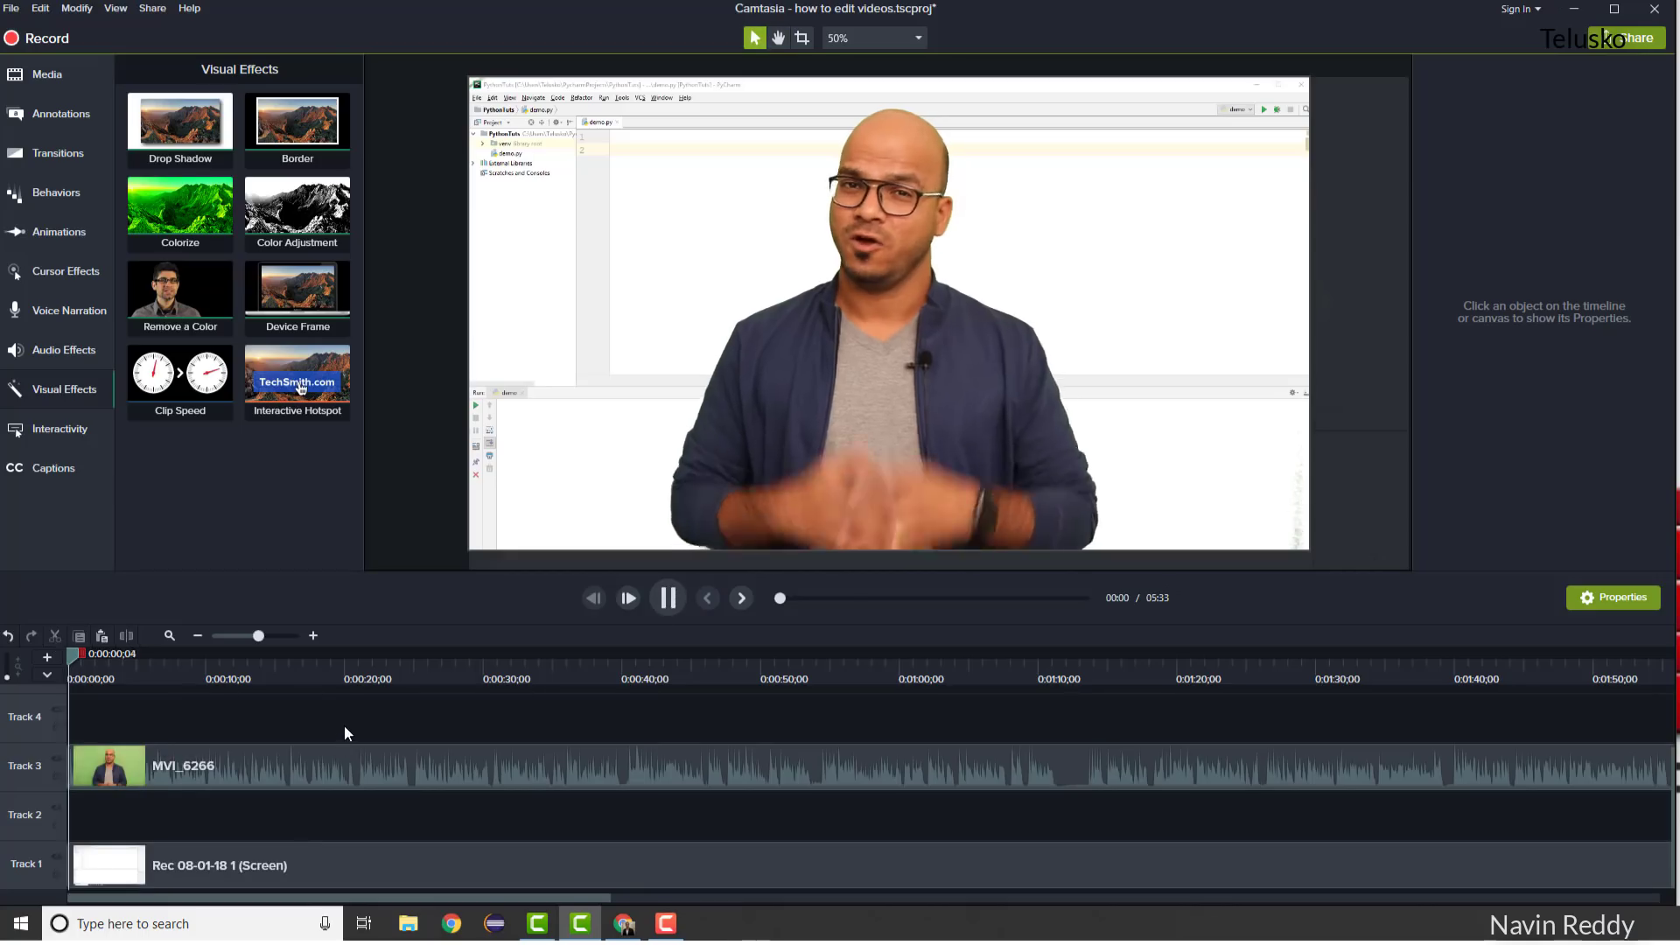
key("space")
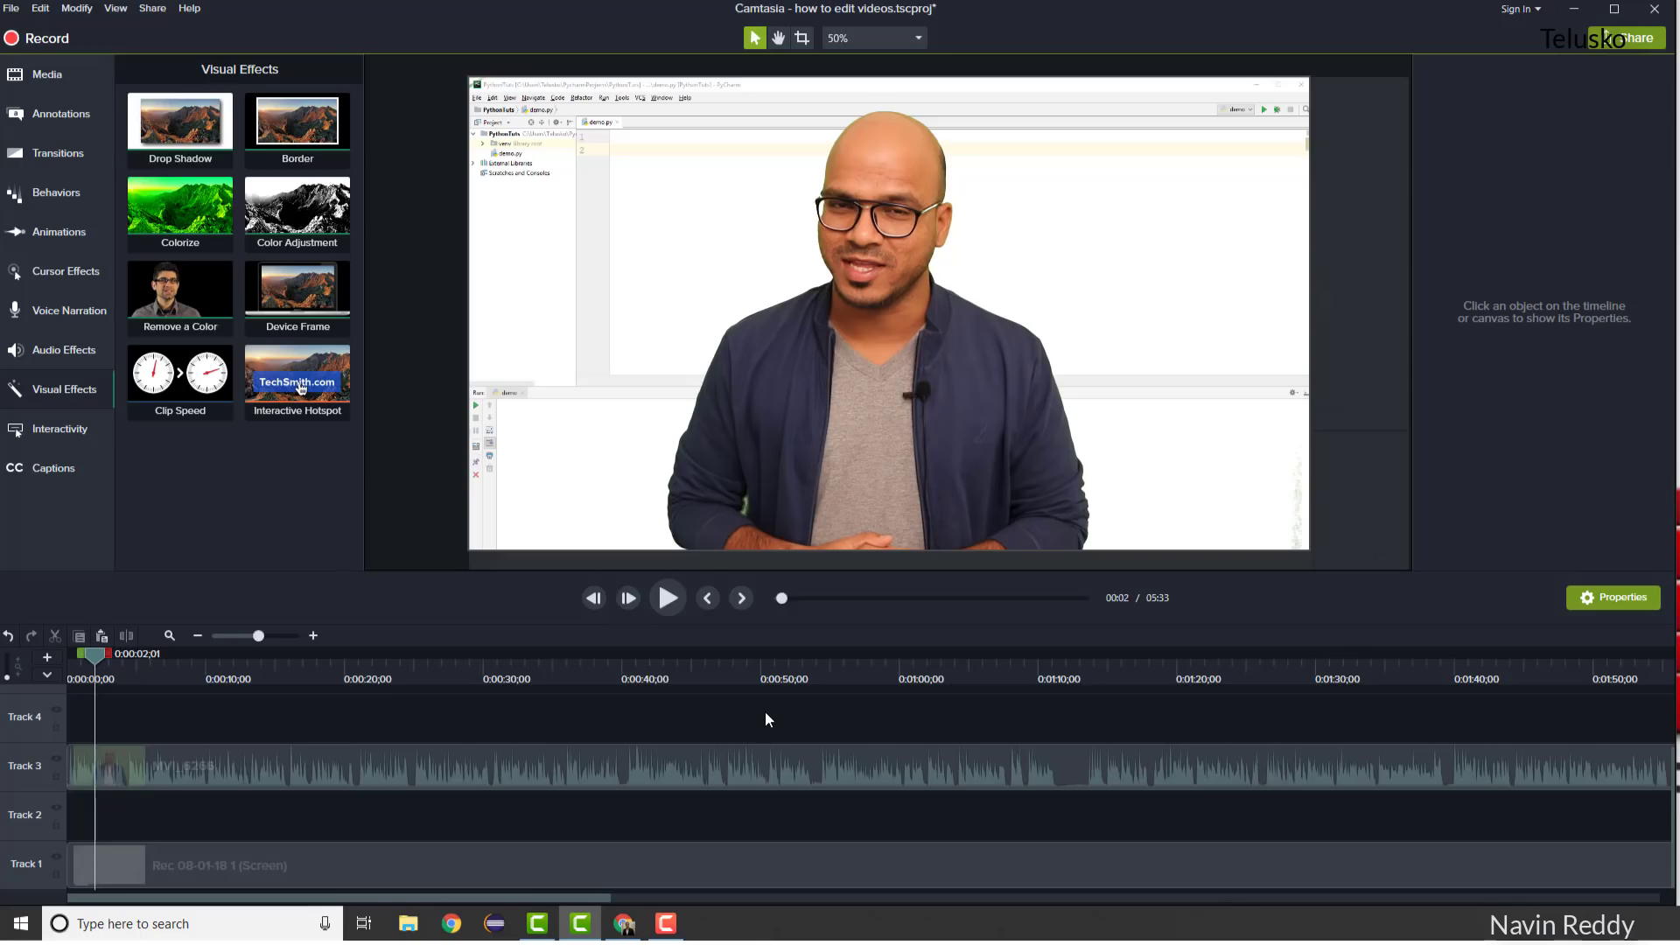
Move MVI_6266 down to Track 2, above the screen recording, and undo a trial screen-clip move.
left_click_drag(648, 772, 578, 818)
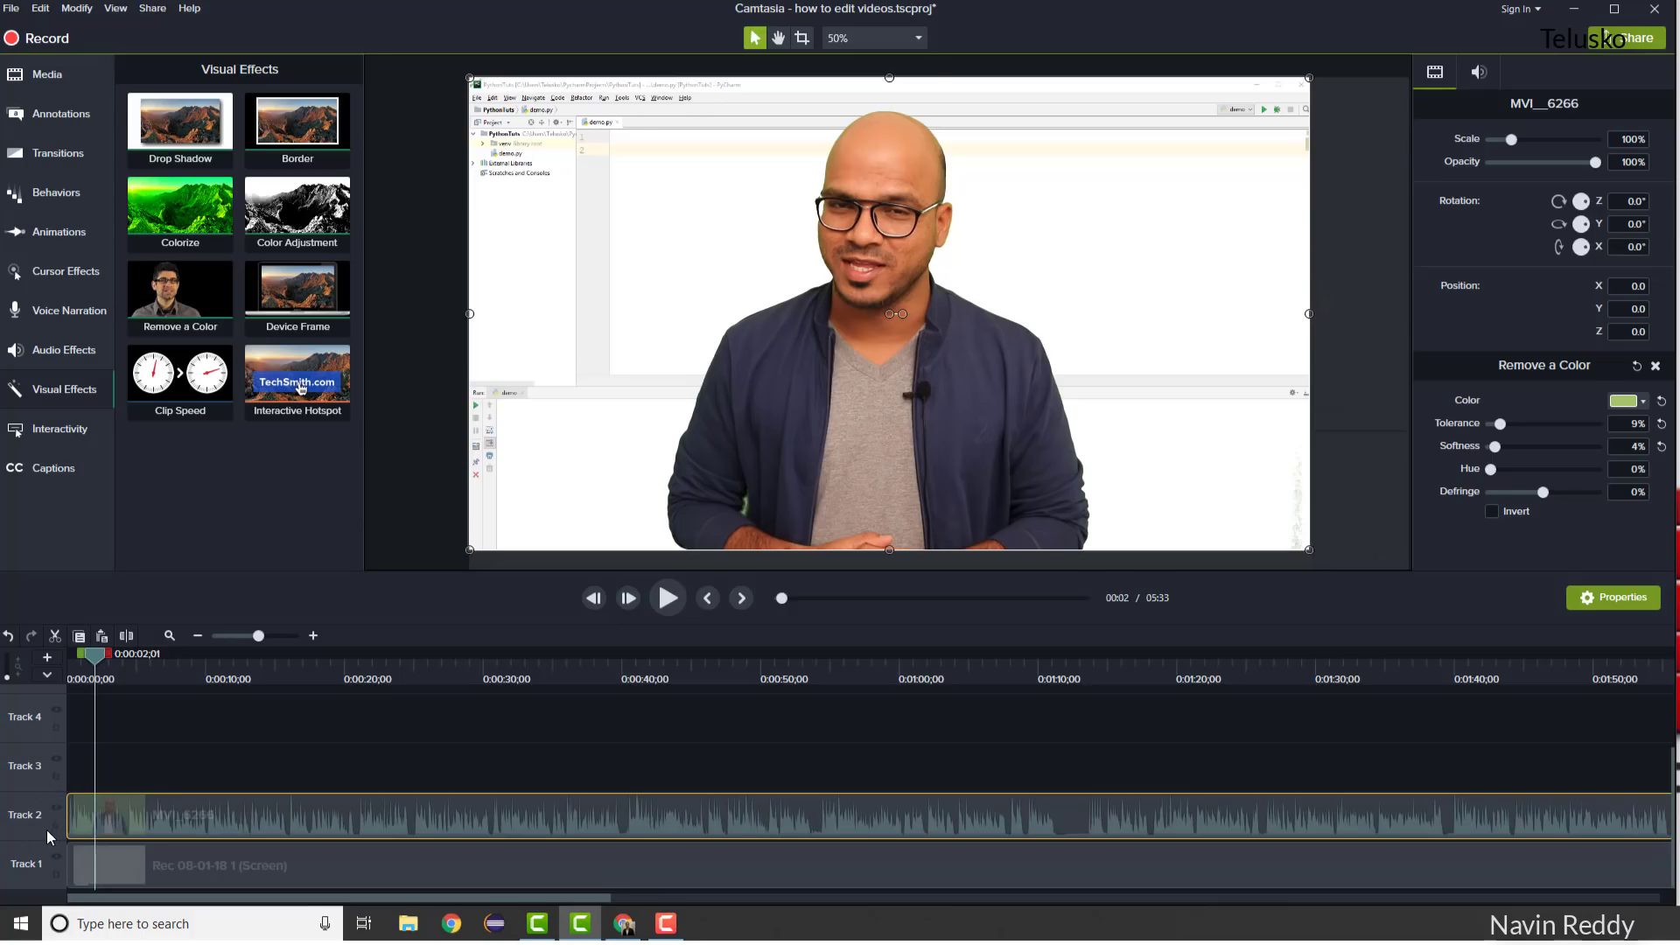
left_click(190, 857)
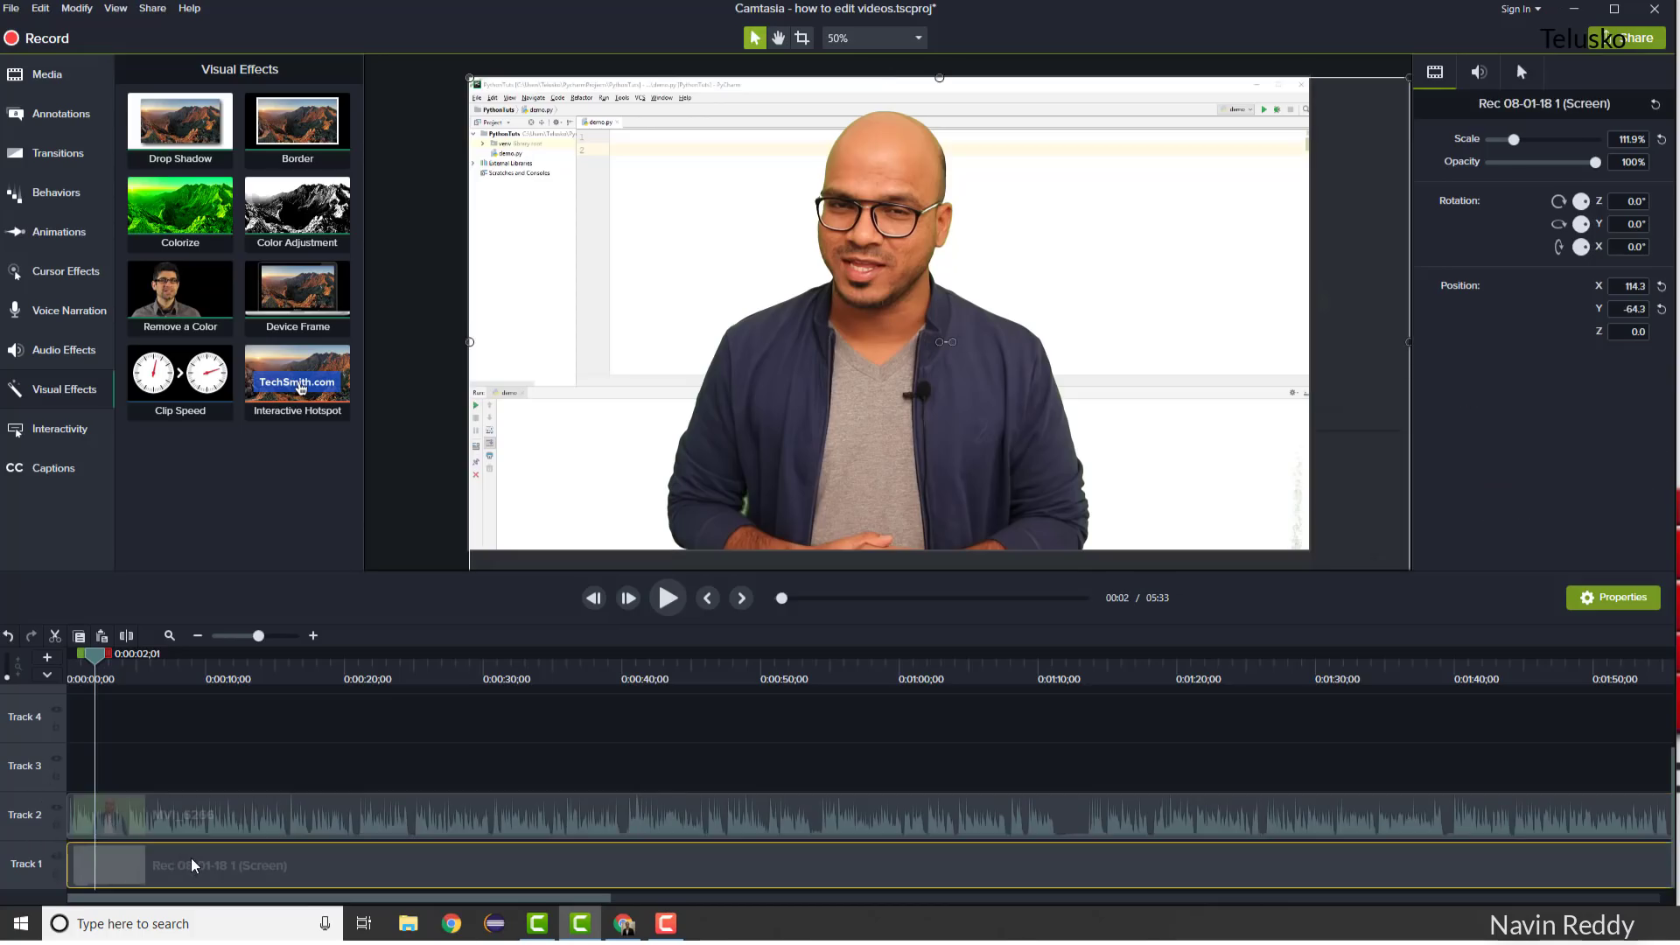
left_click(192, 812)
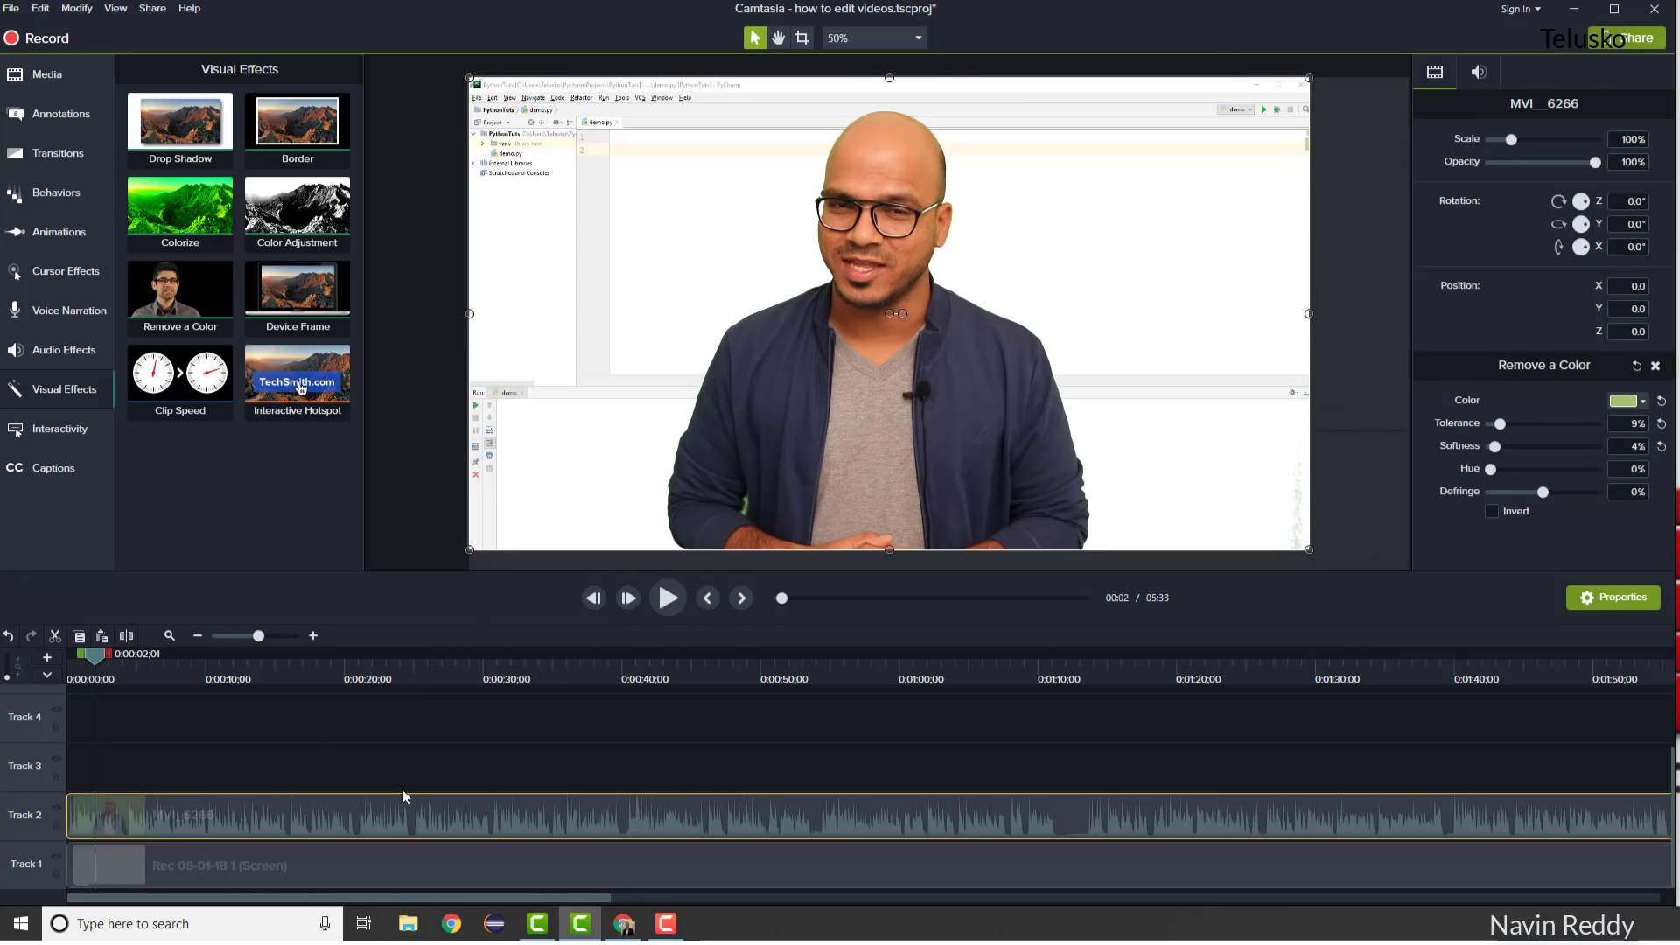
left_click_drag(359, 865, 244, 779)
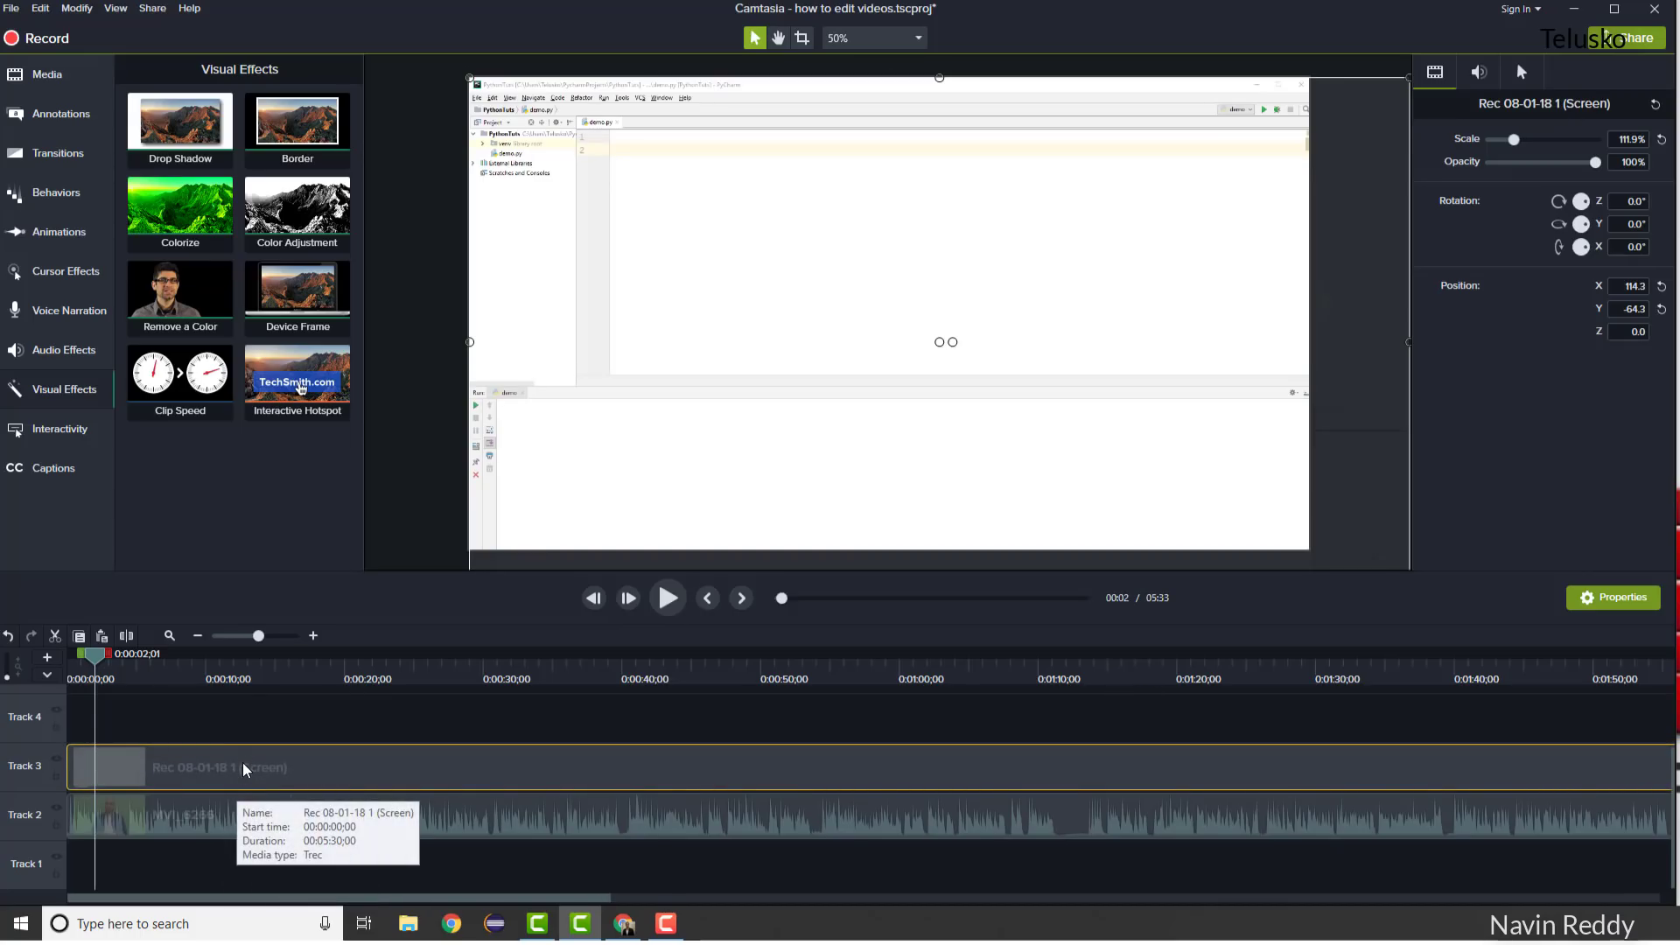
left_click_drag(245, 770, 412, 890)
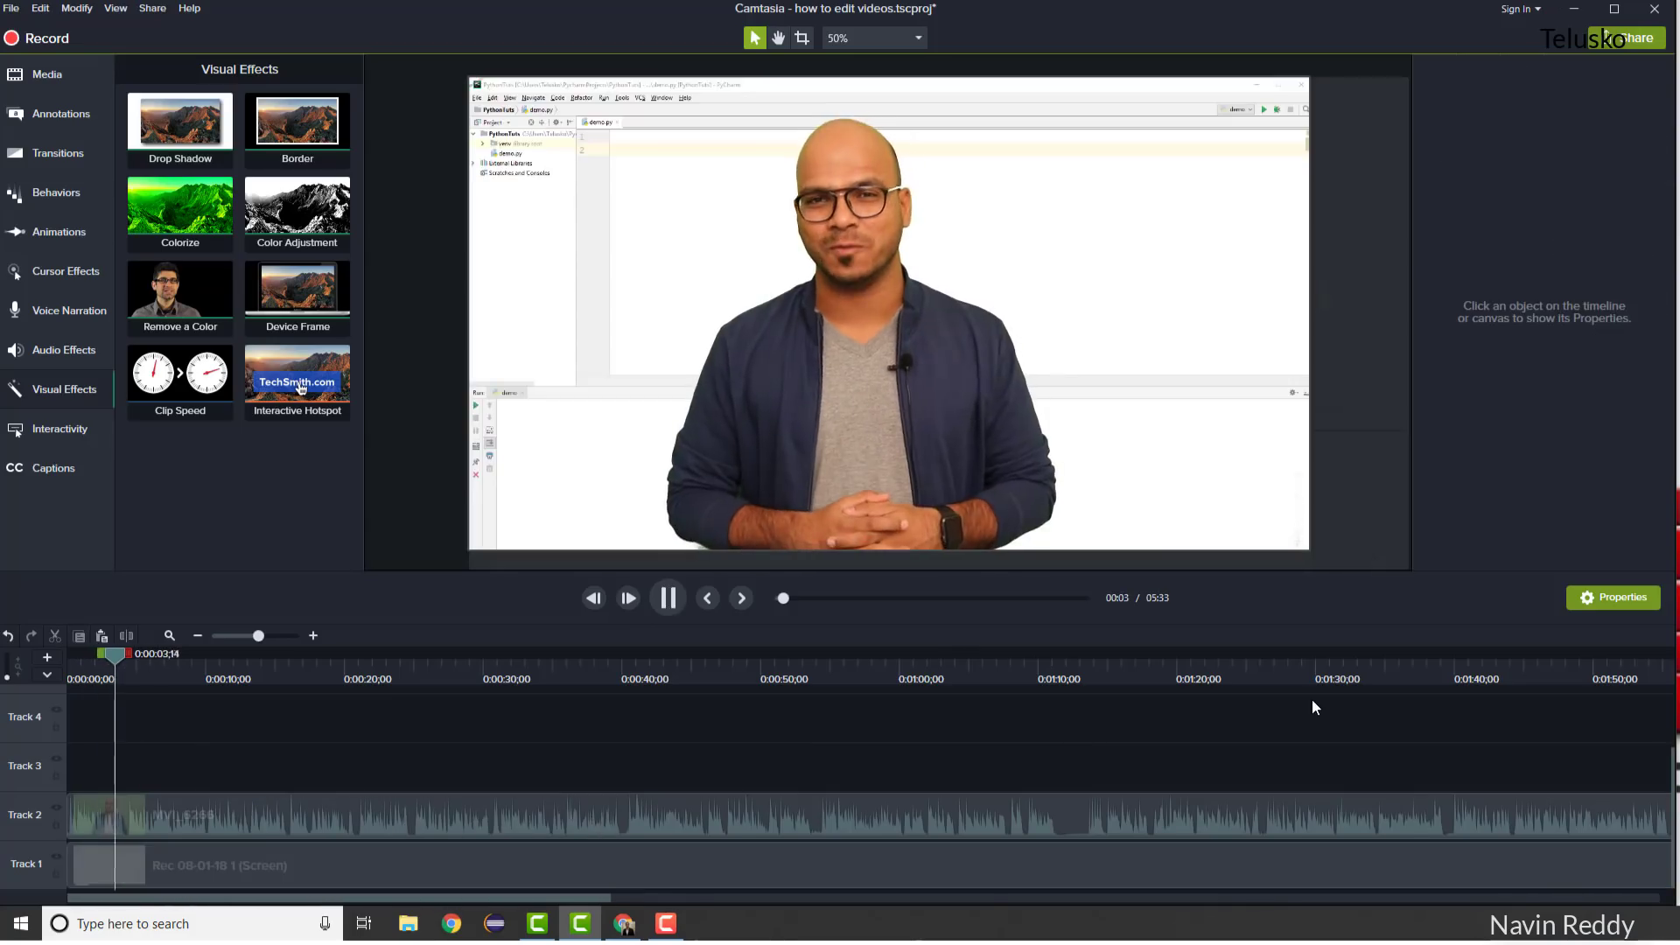
key("space")
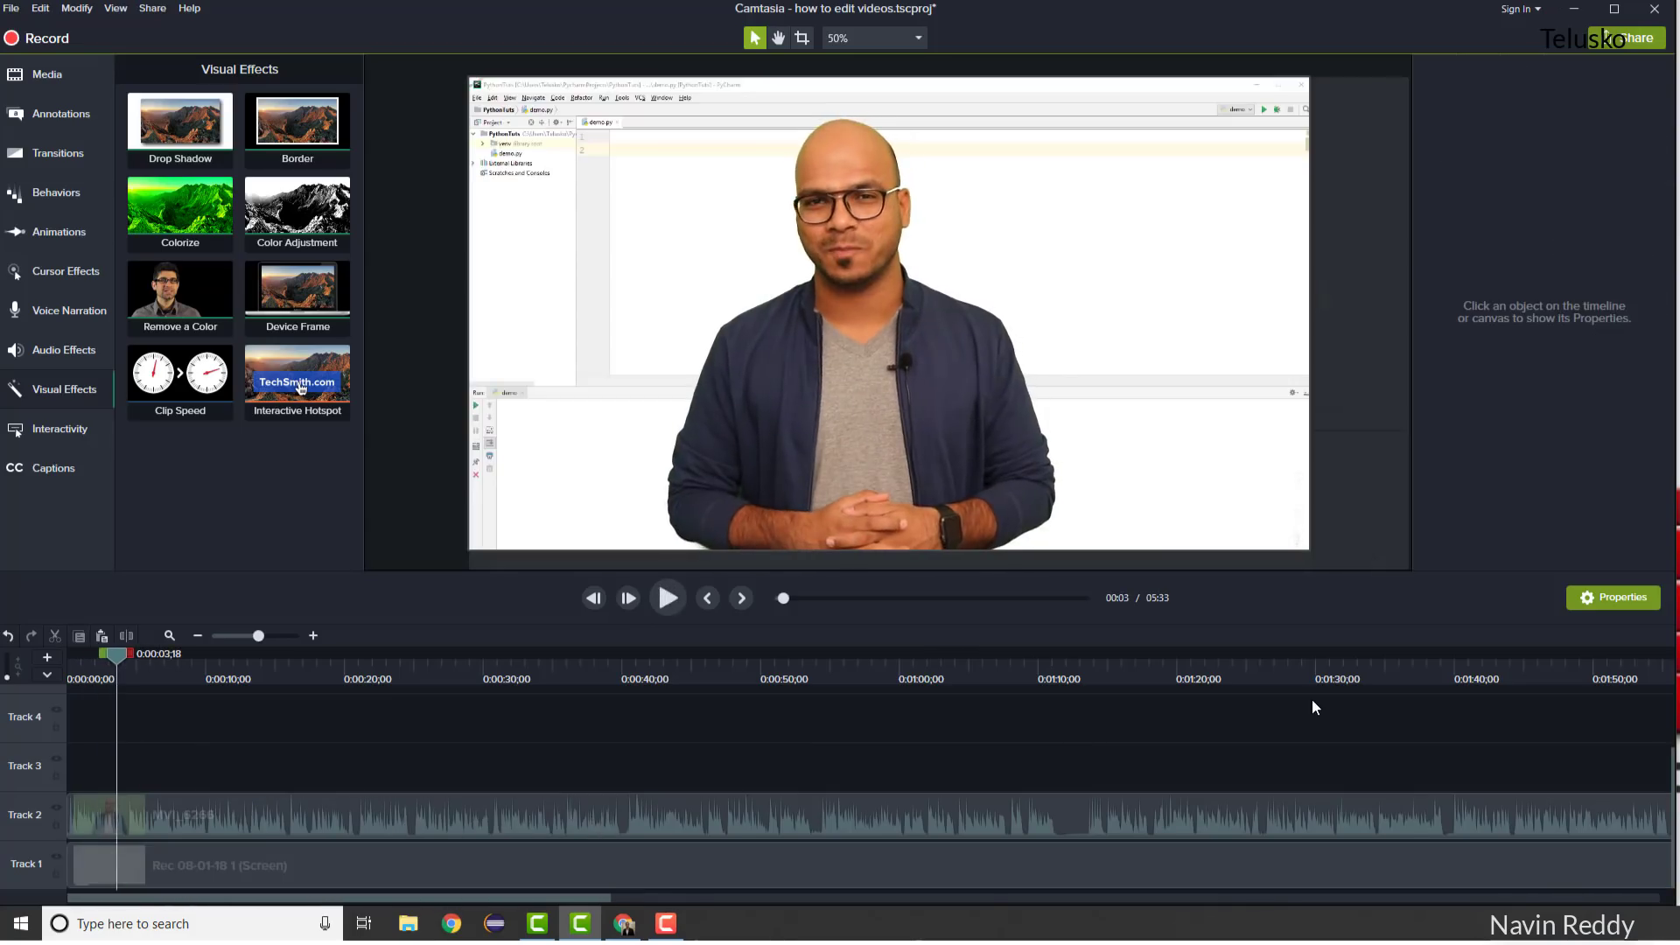
left_click(1306, 535)
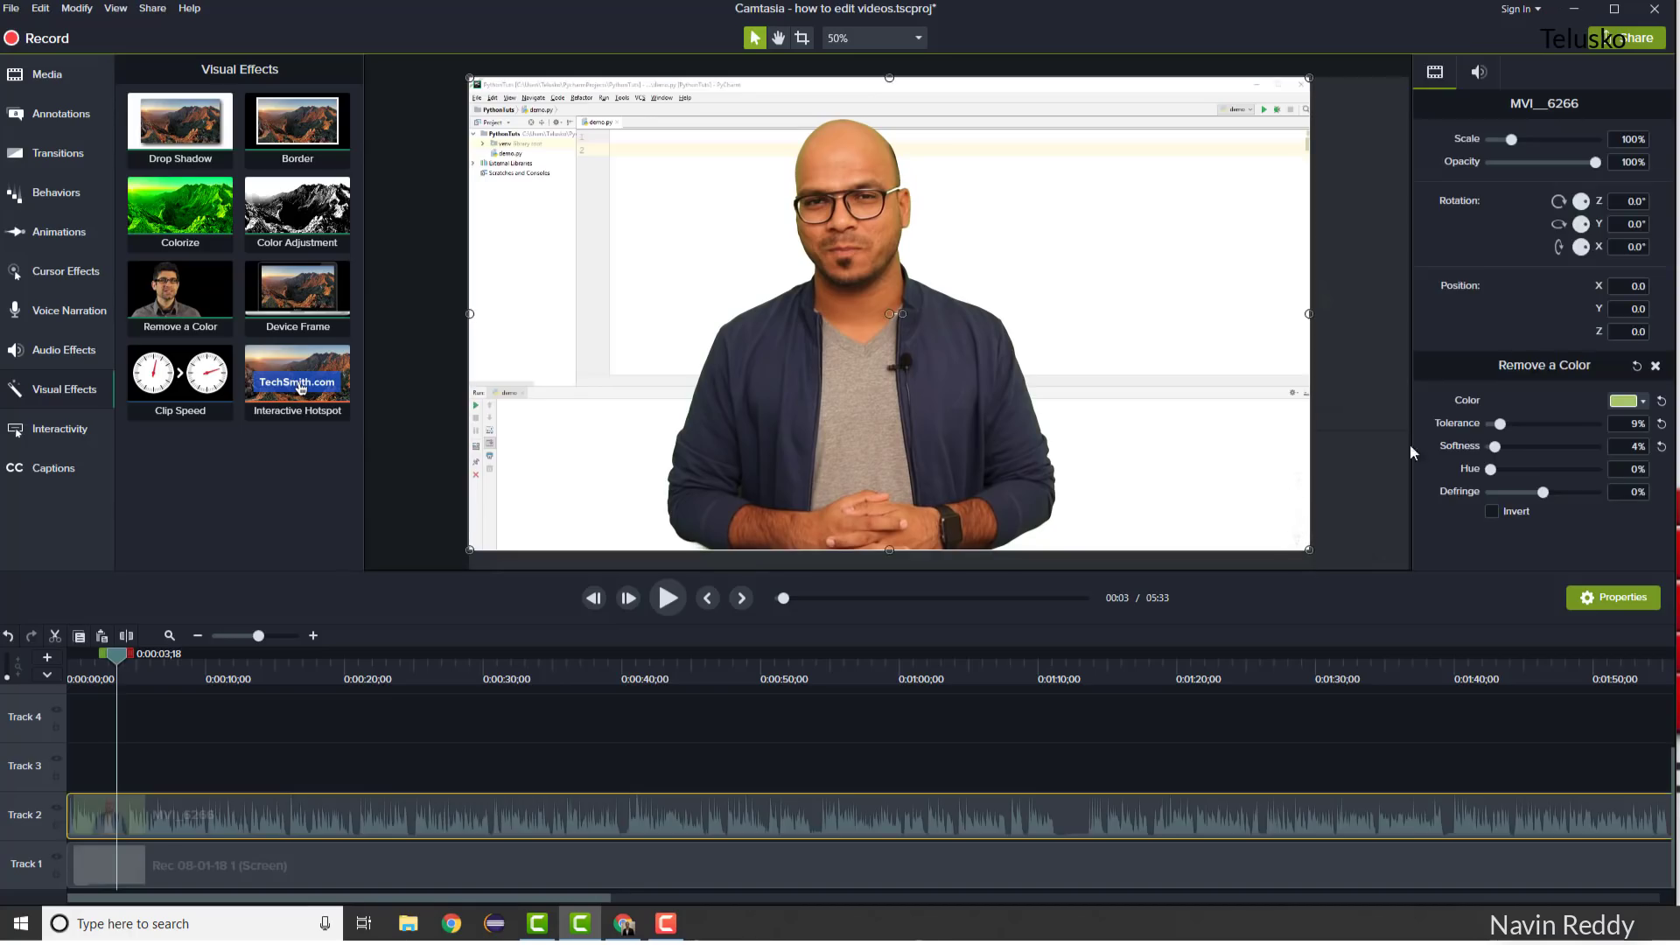
Raise the presenter's Remove a Color tolerance from 9% to 10% and preview the keying.
left_click_drag(1498, 425, 1499, 426)
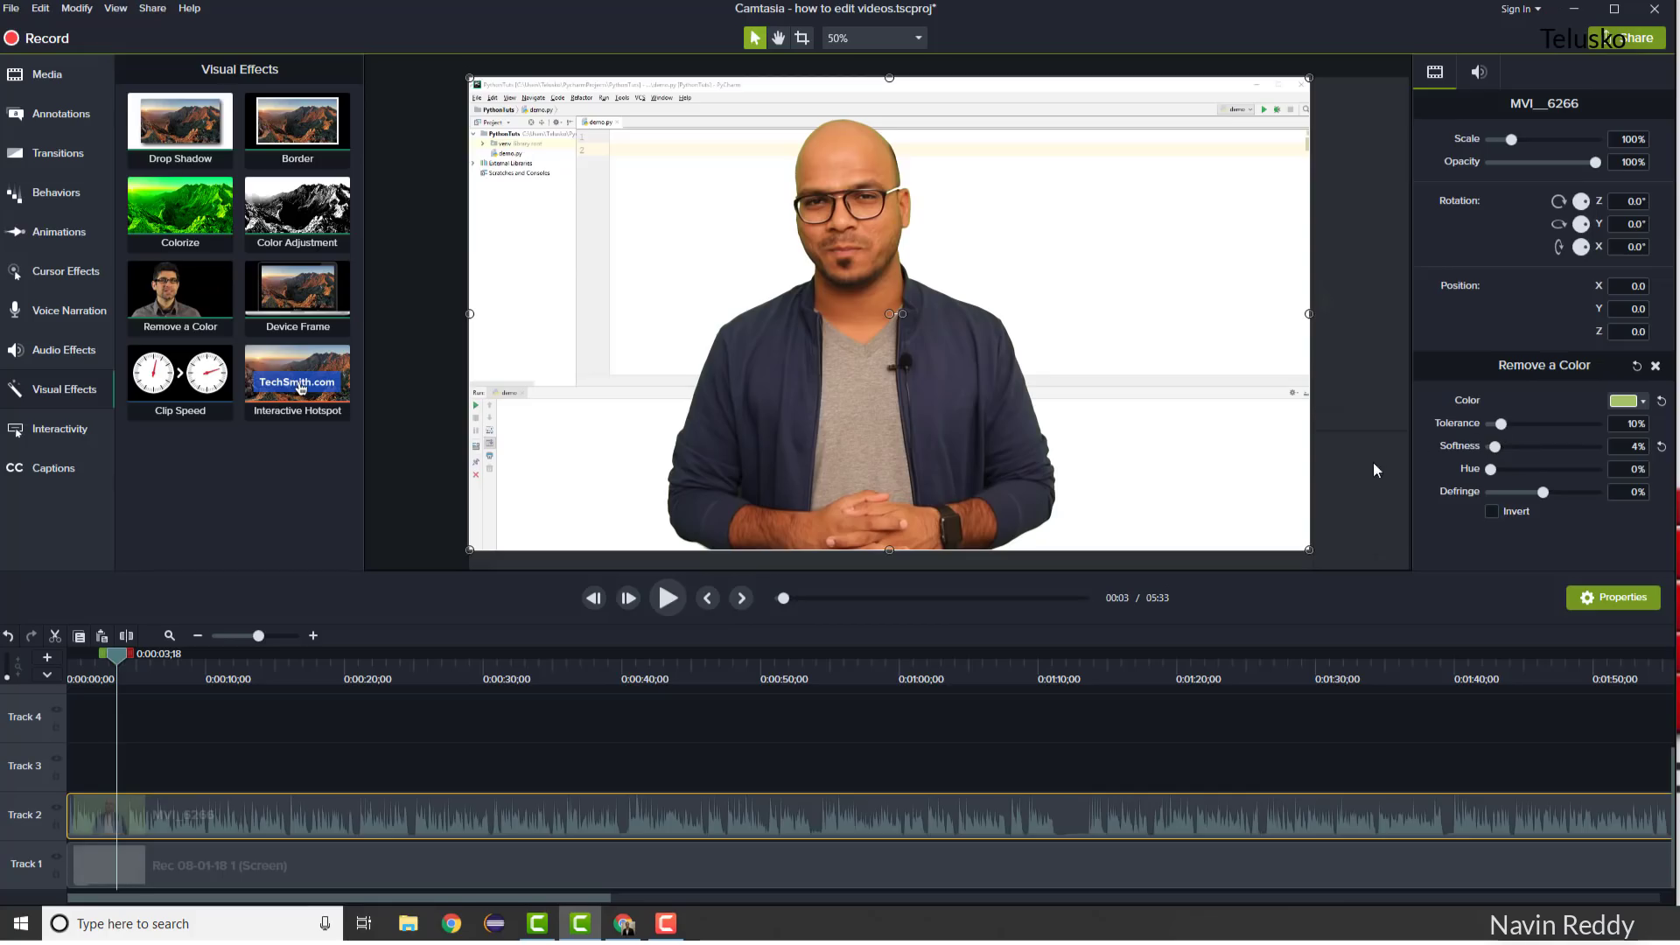
left_click(646, 710)
key("space")
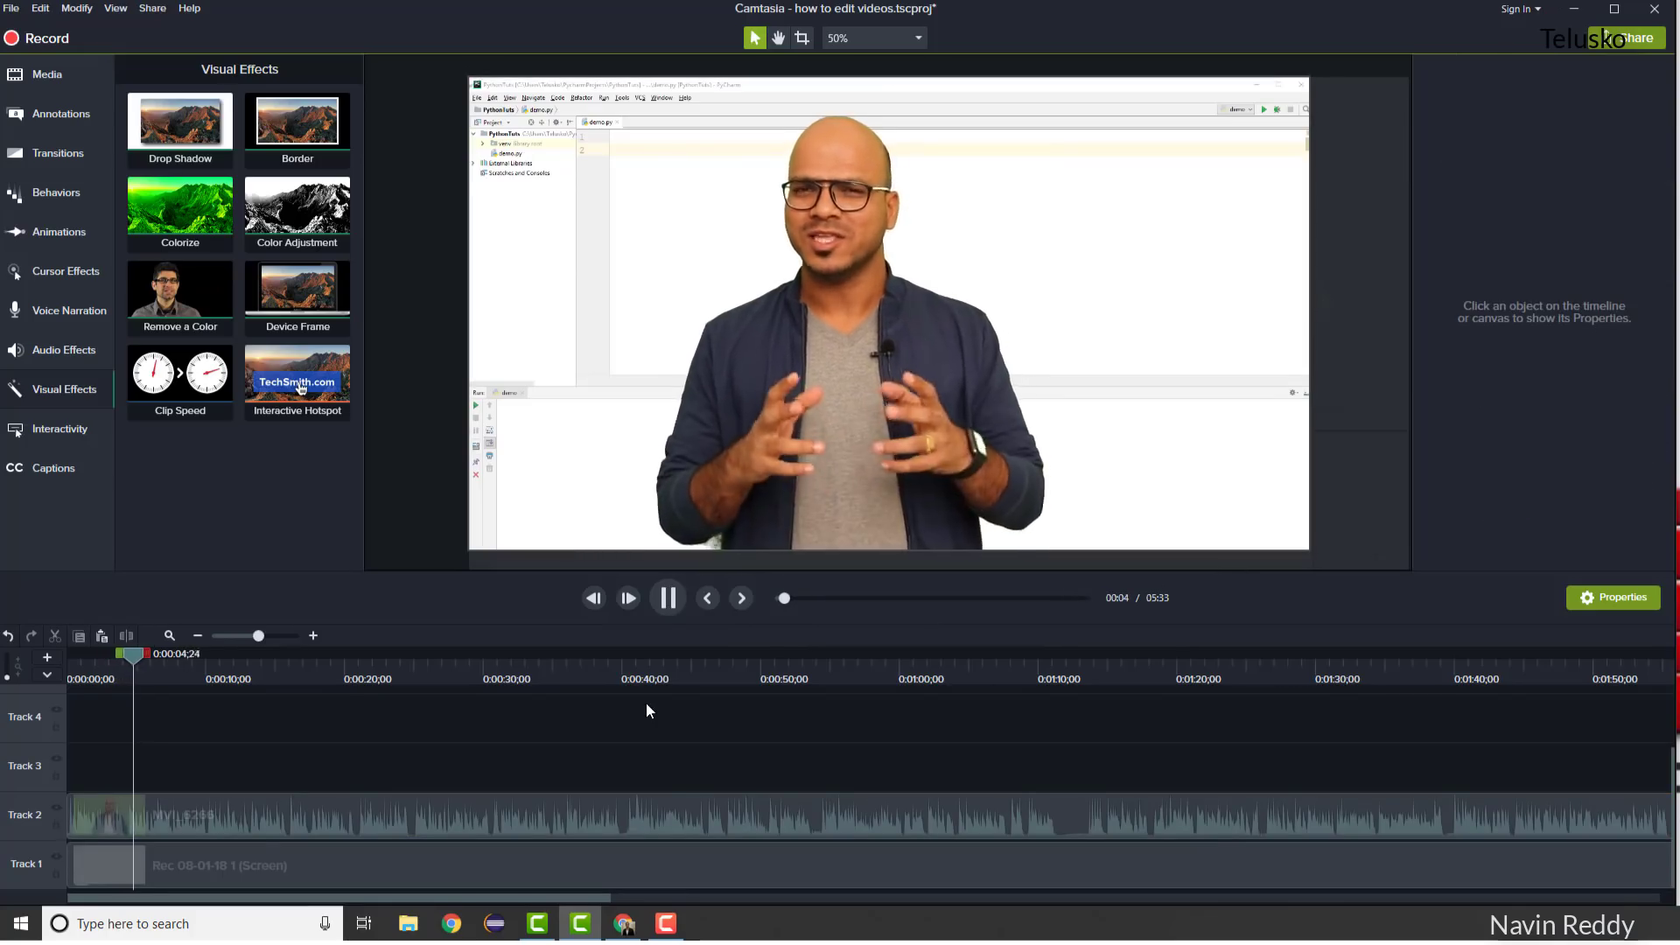
key("space")
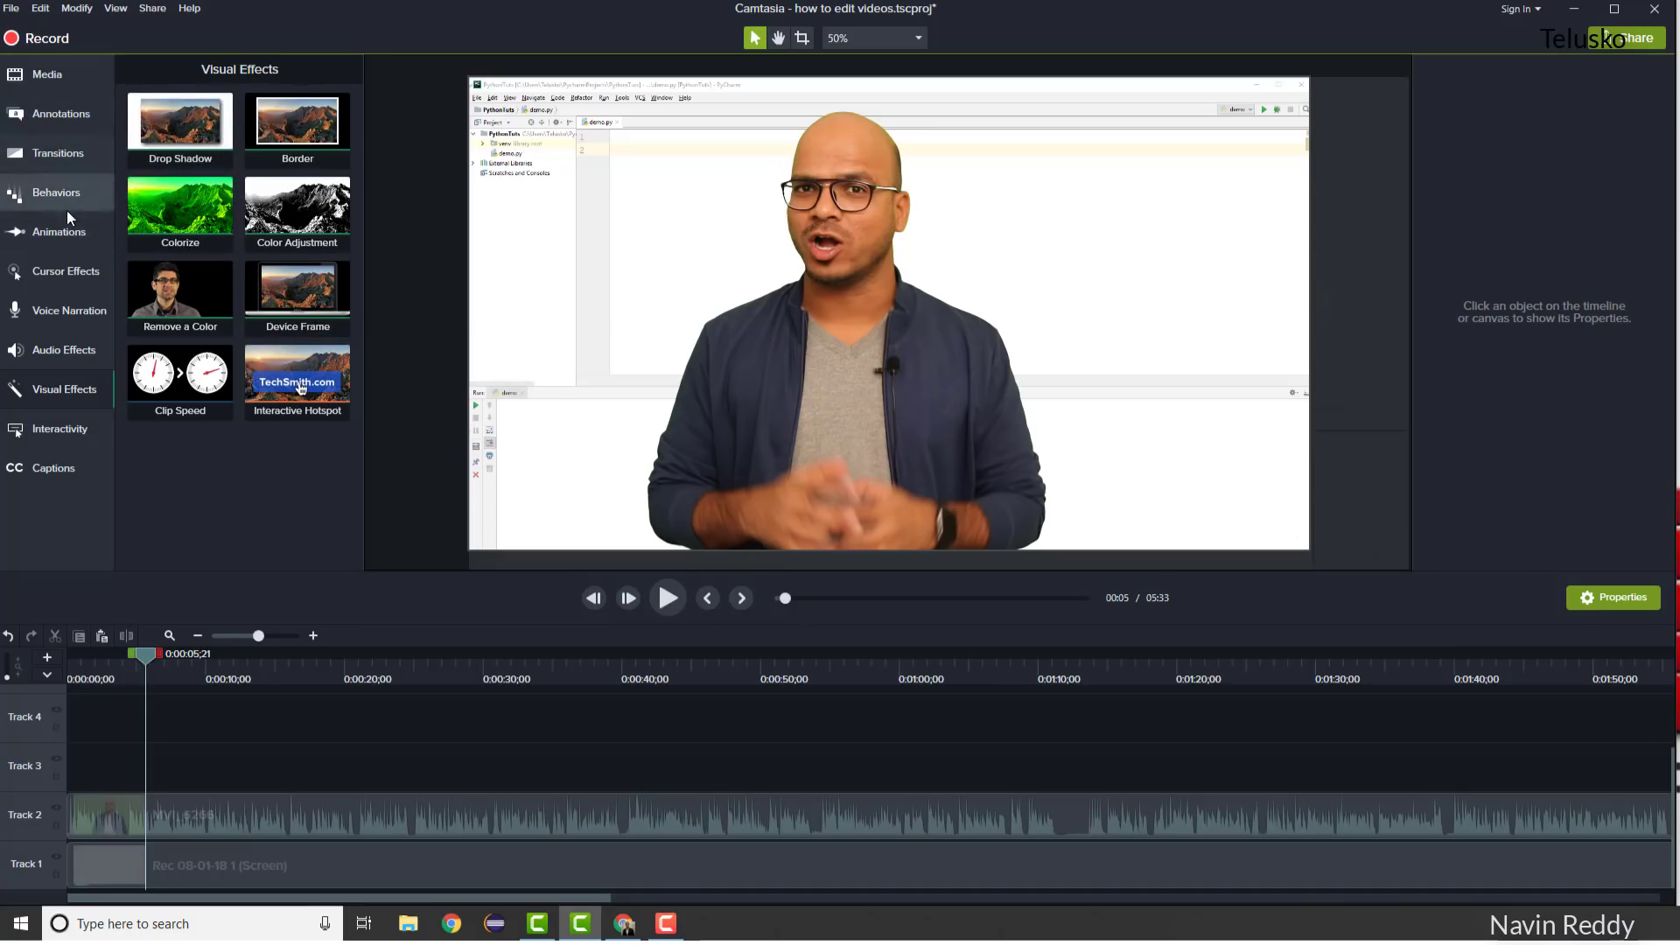
left_click(66, 82)
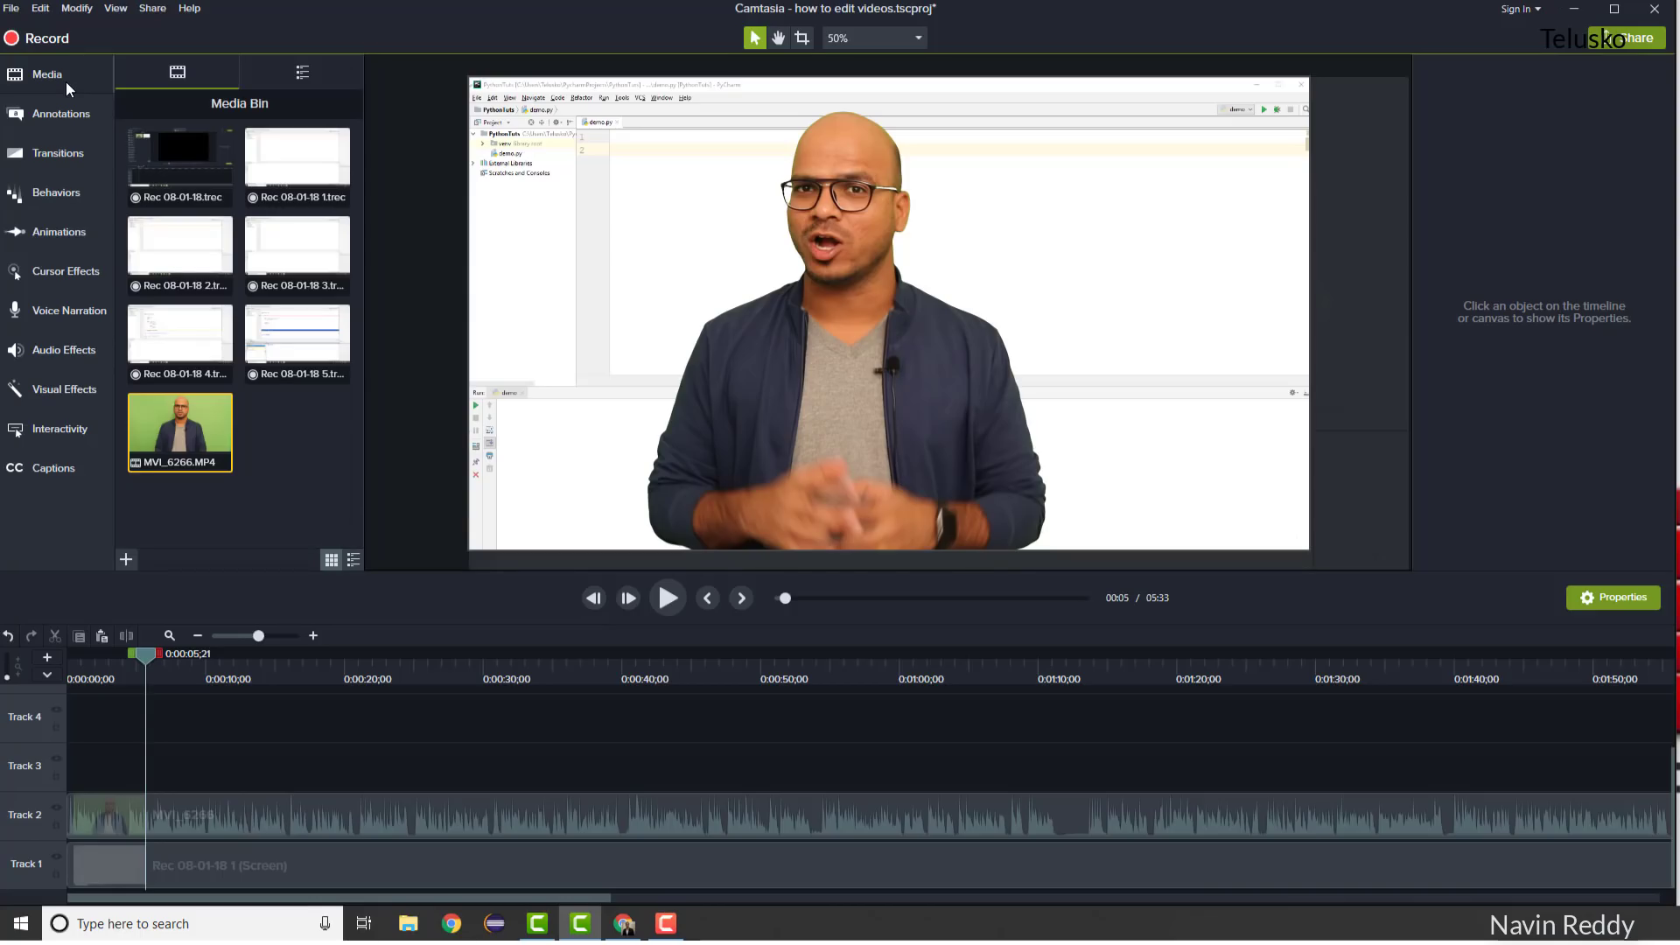
Expand the Motion Graphics - Lower Thirds folder in the Library to list its seven assets.
left_click(304, 71)
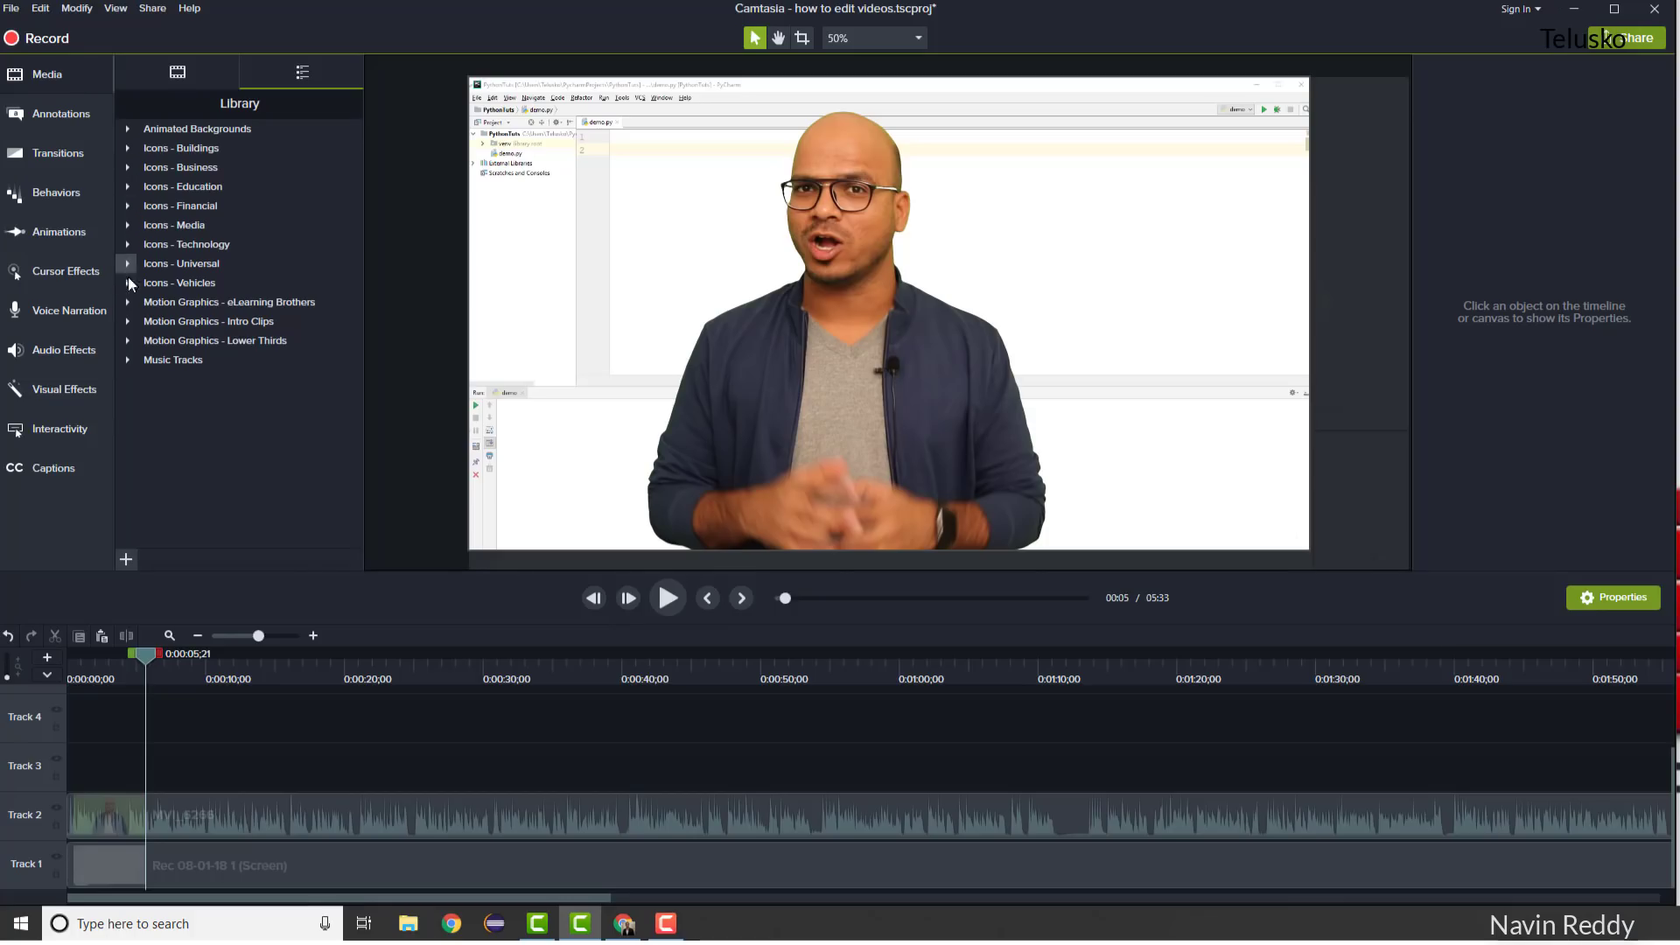
left_click(312, 343)
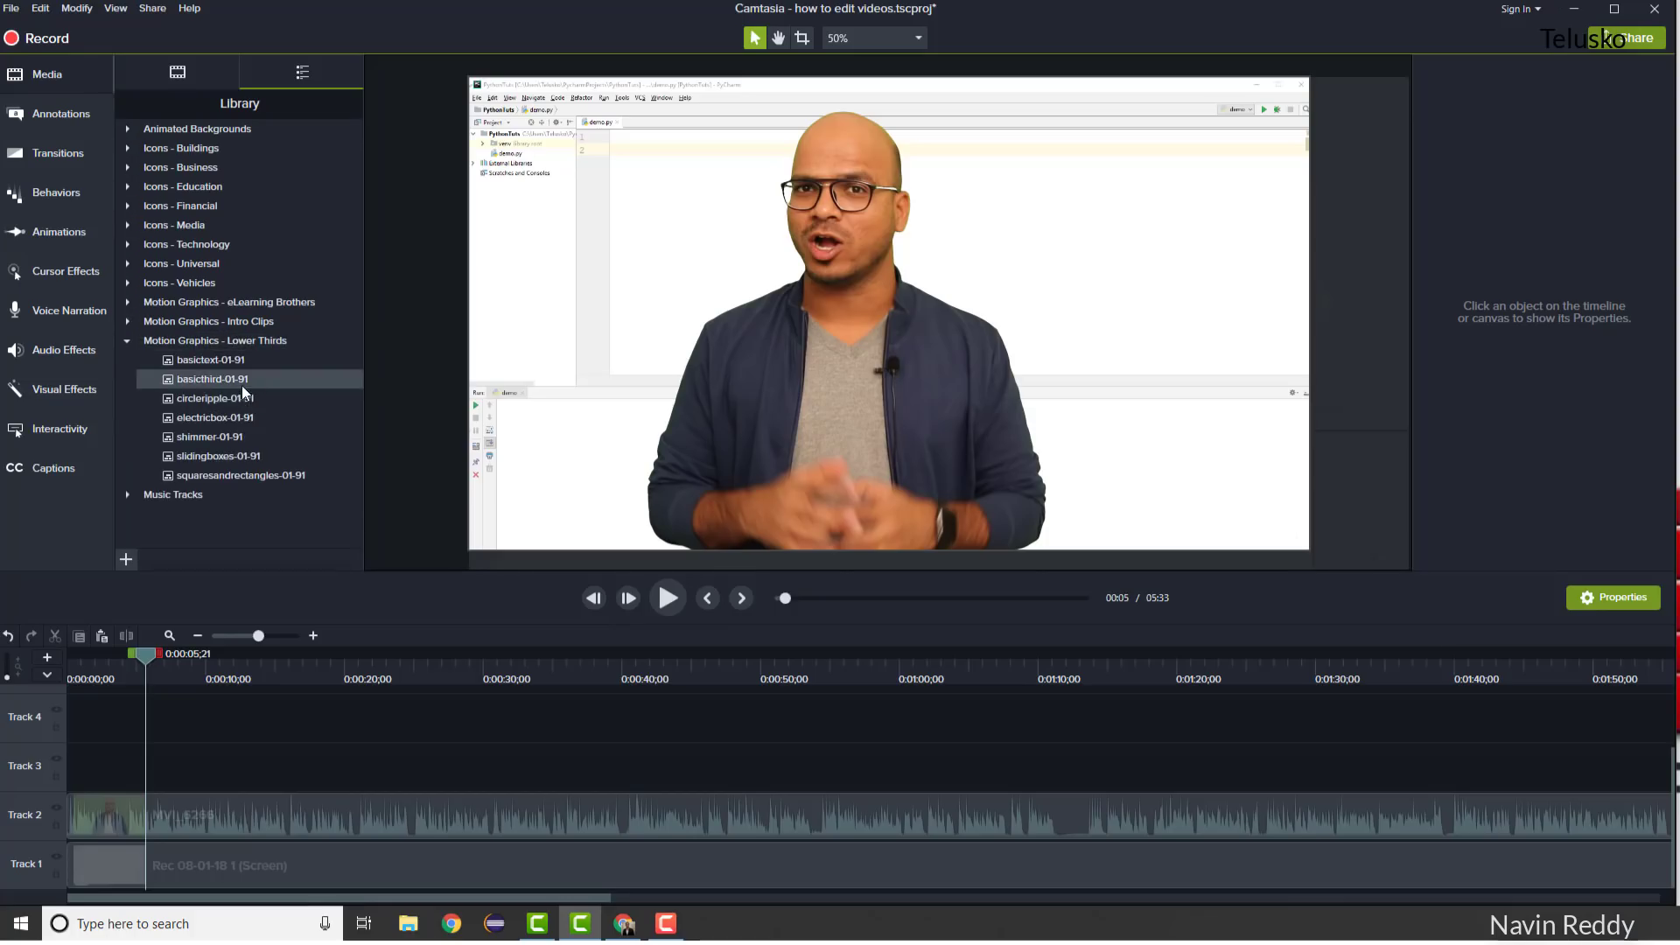
Place the slidingboxes-01-91 lower third on Track 3 at X 0, Y -64.3 and preview it.
left_click_drag(204, 455, 774, 435)
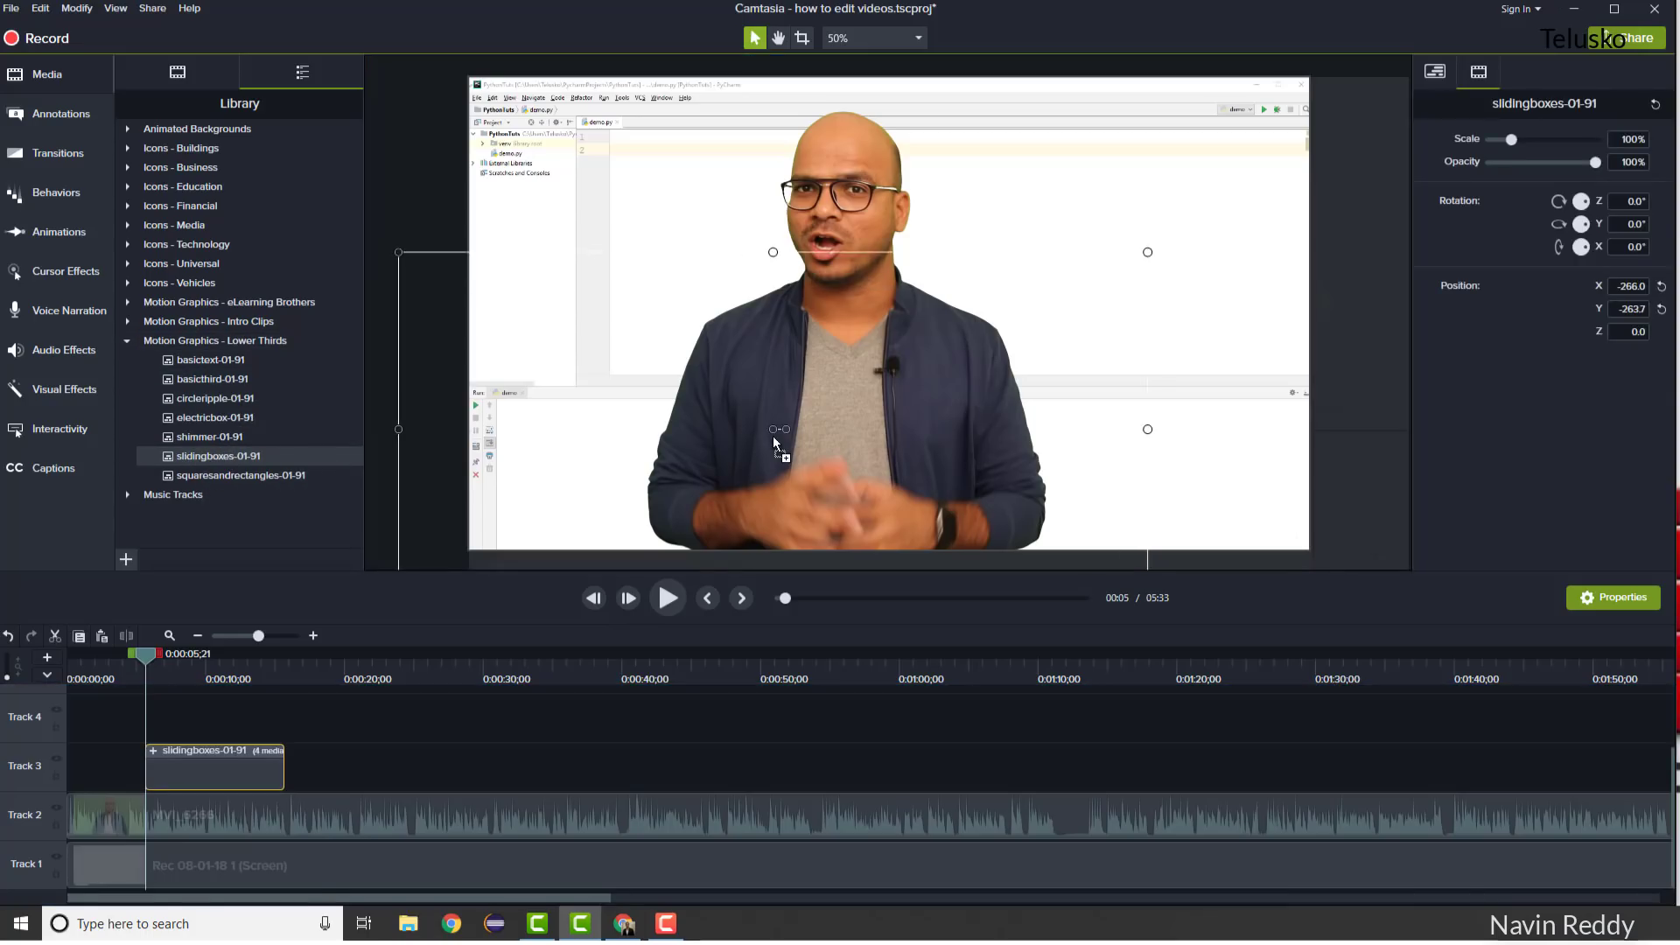
key("space")
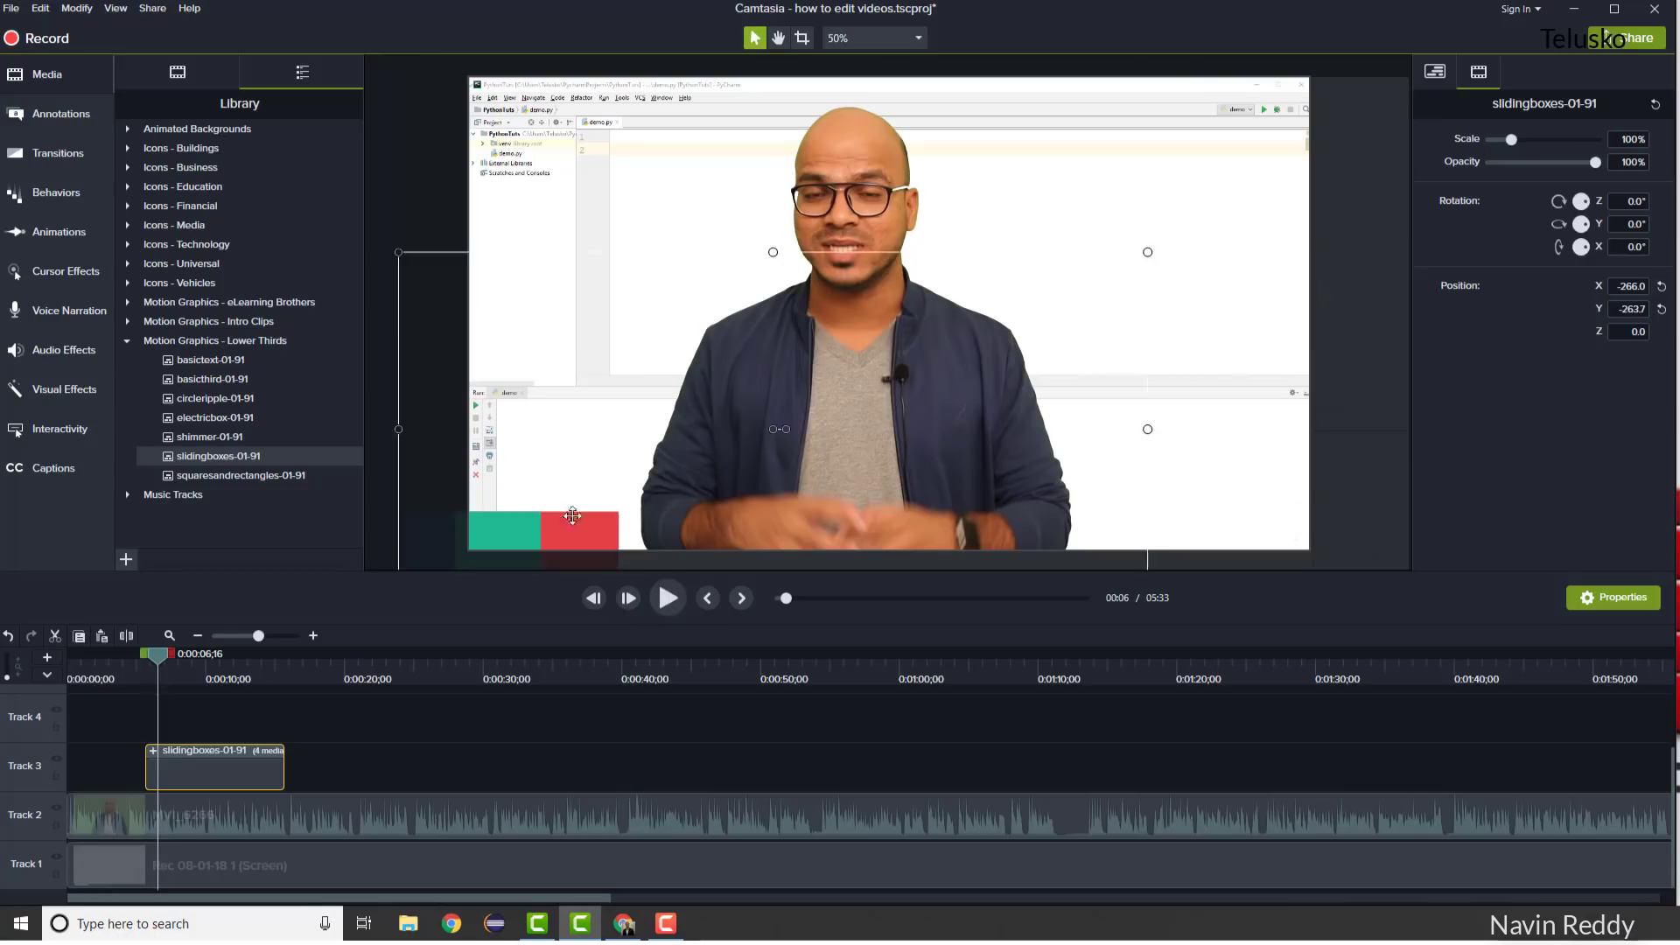
left_click_drag(564, 516, 672, 438)
key("space")
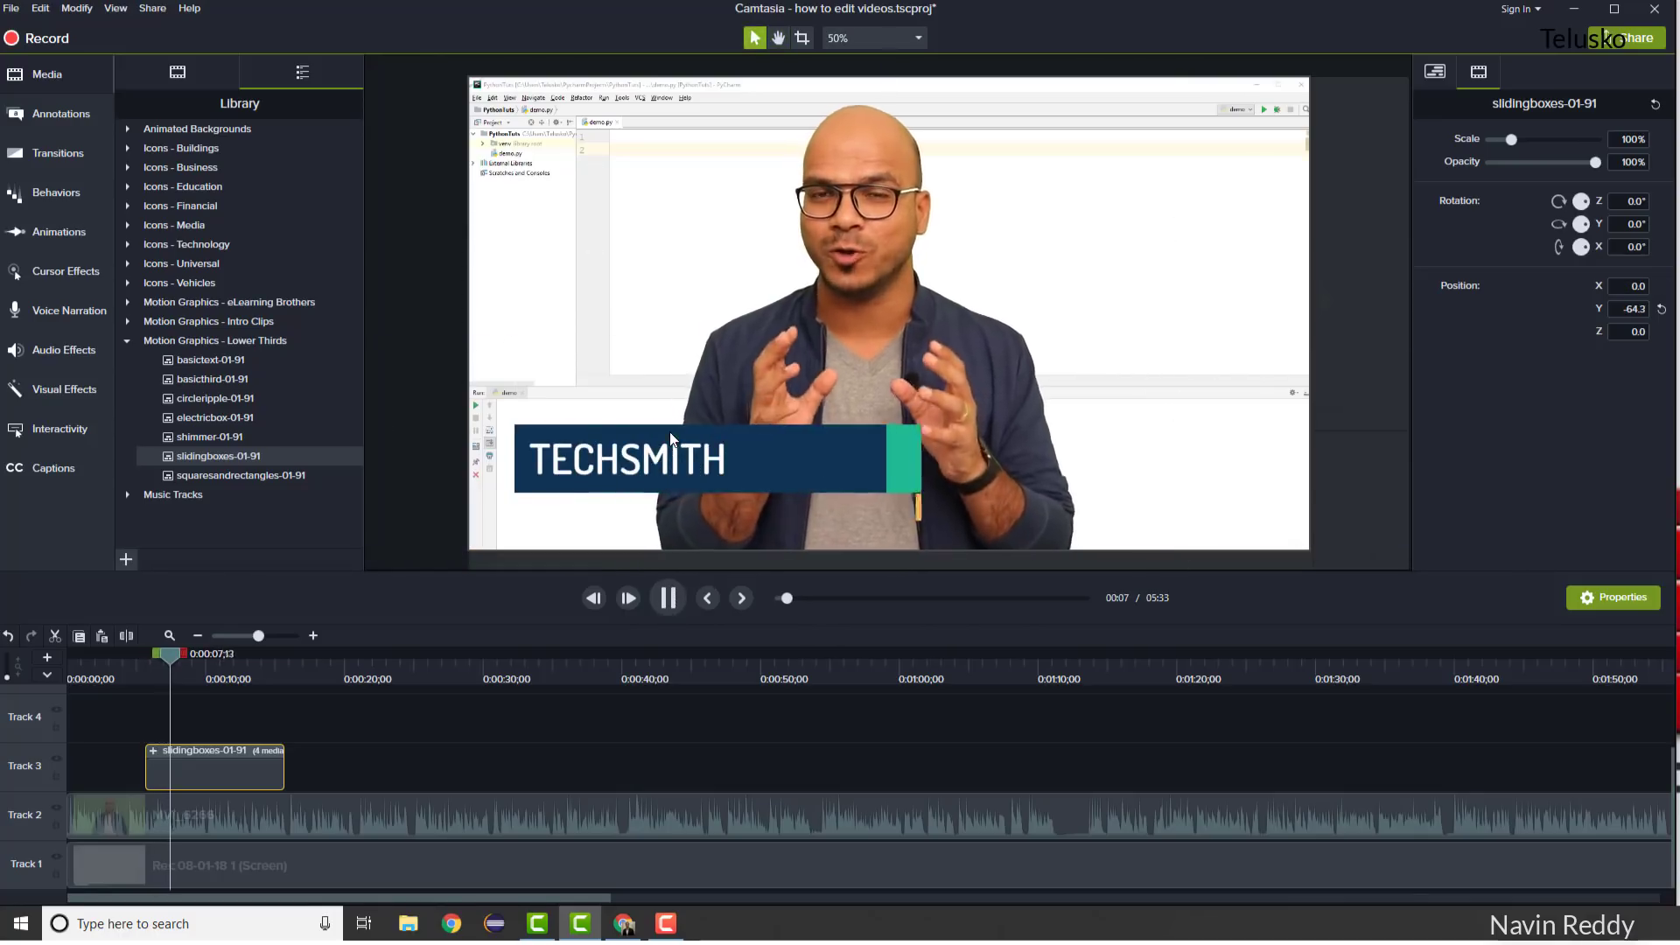
key("space")
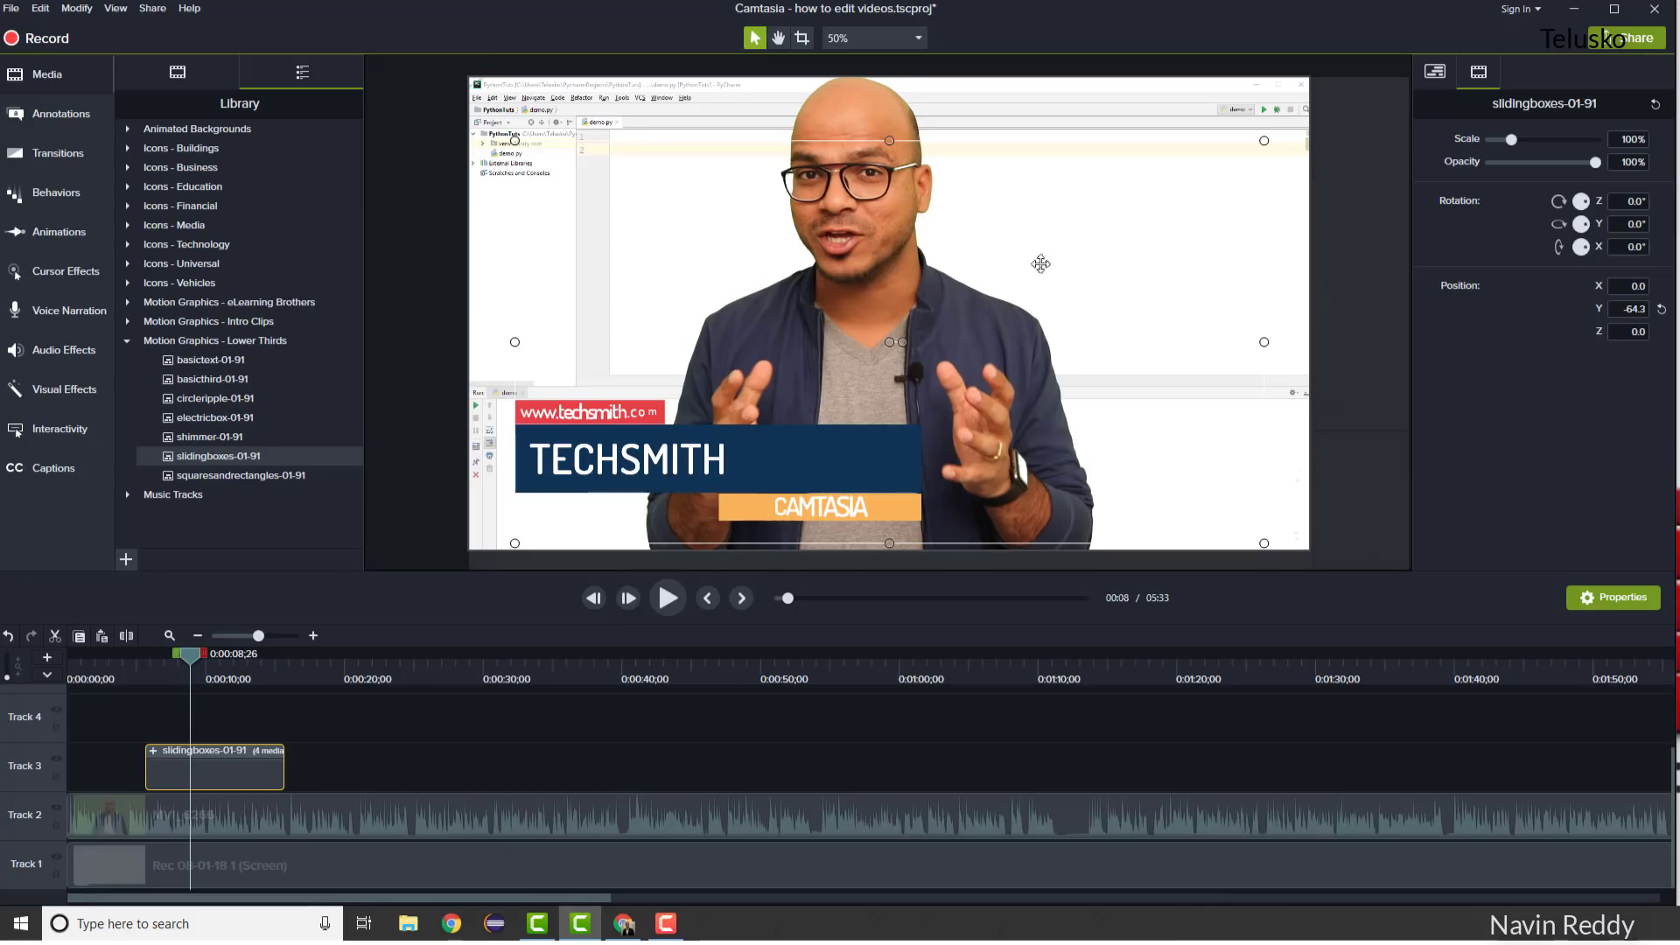
left_click(1435, 72)
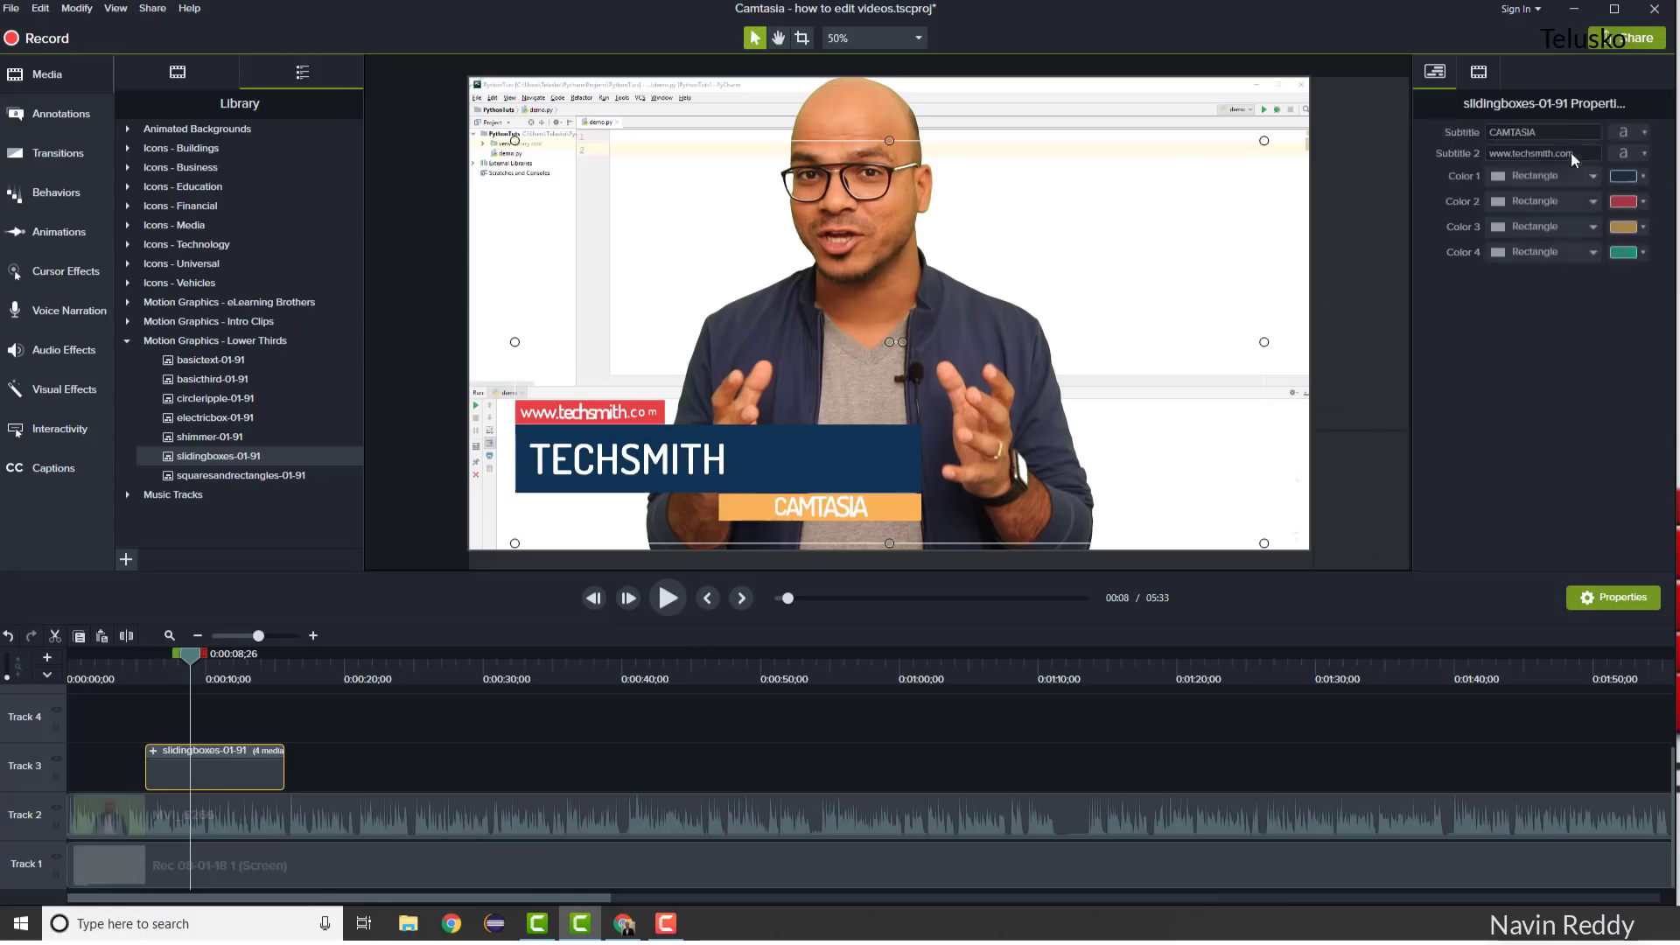
double_click(1550, 142)
type("Editing Video")
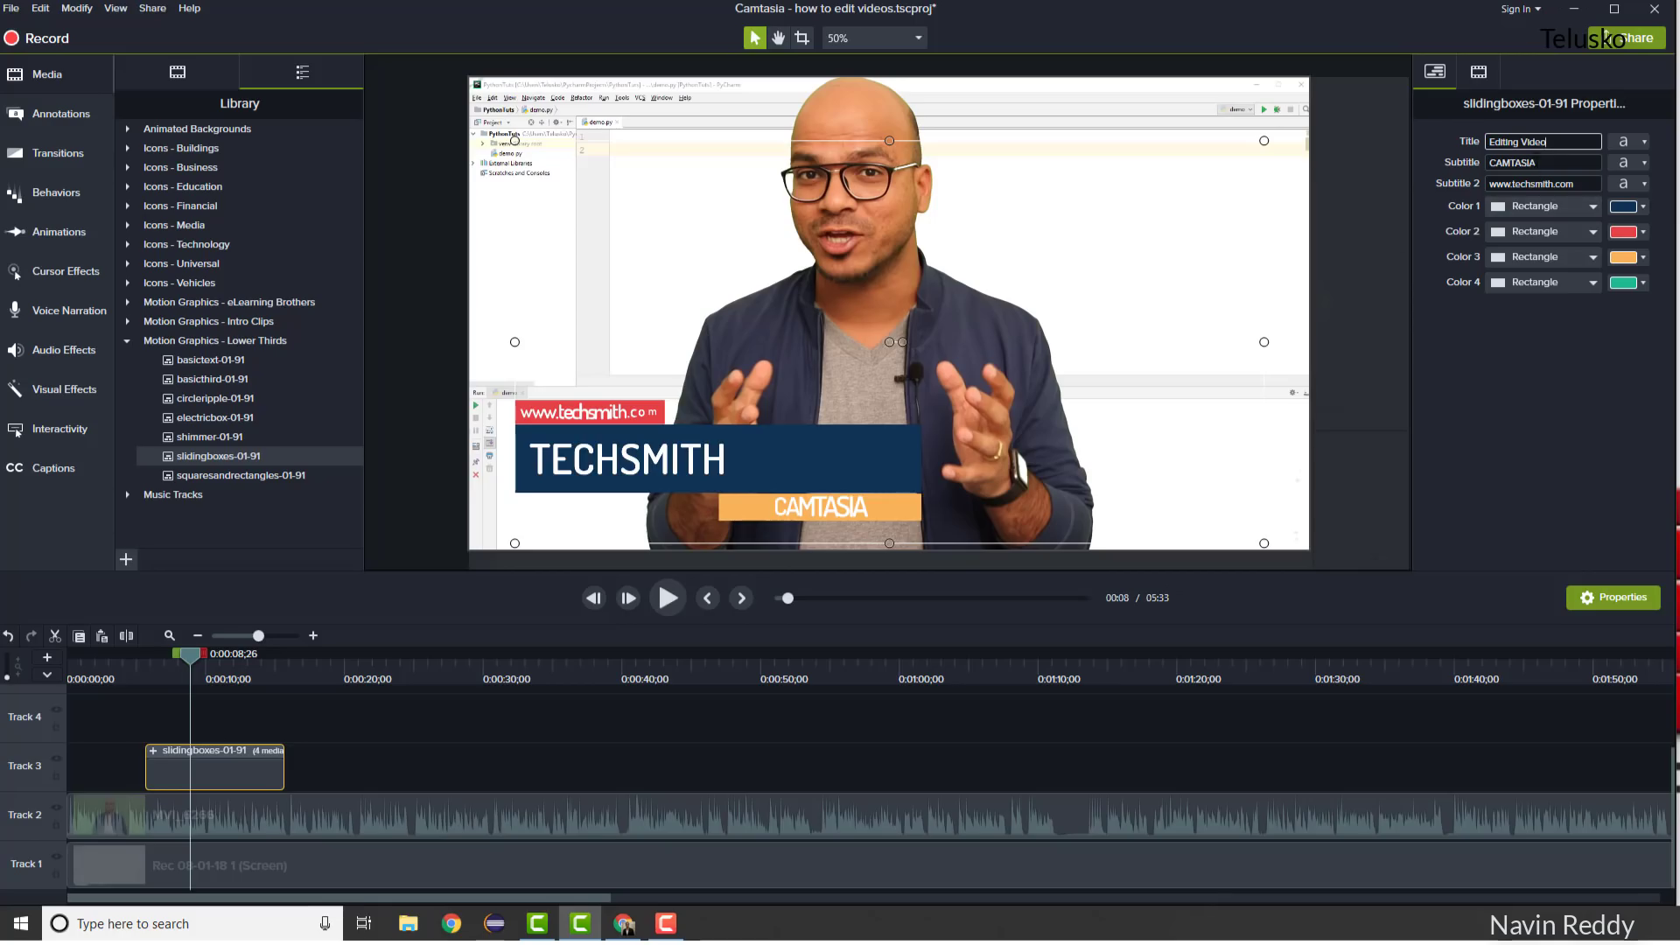
double_click(1534, 162)
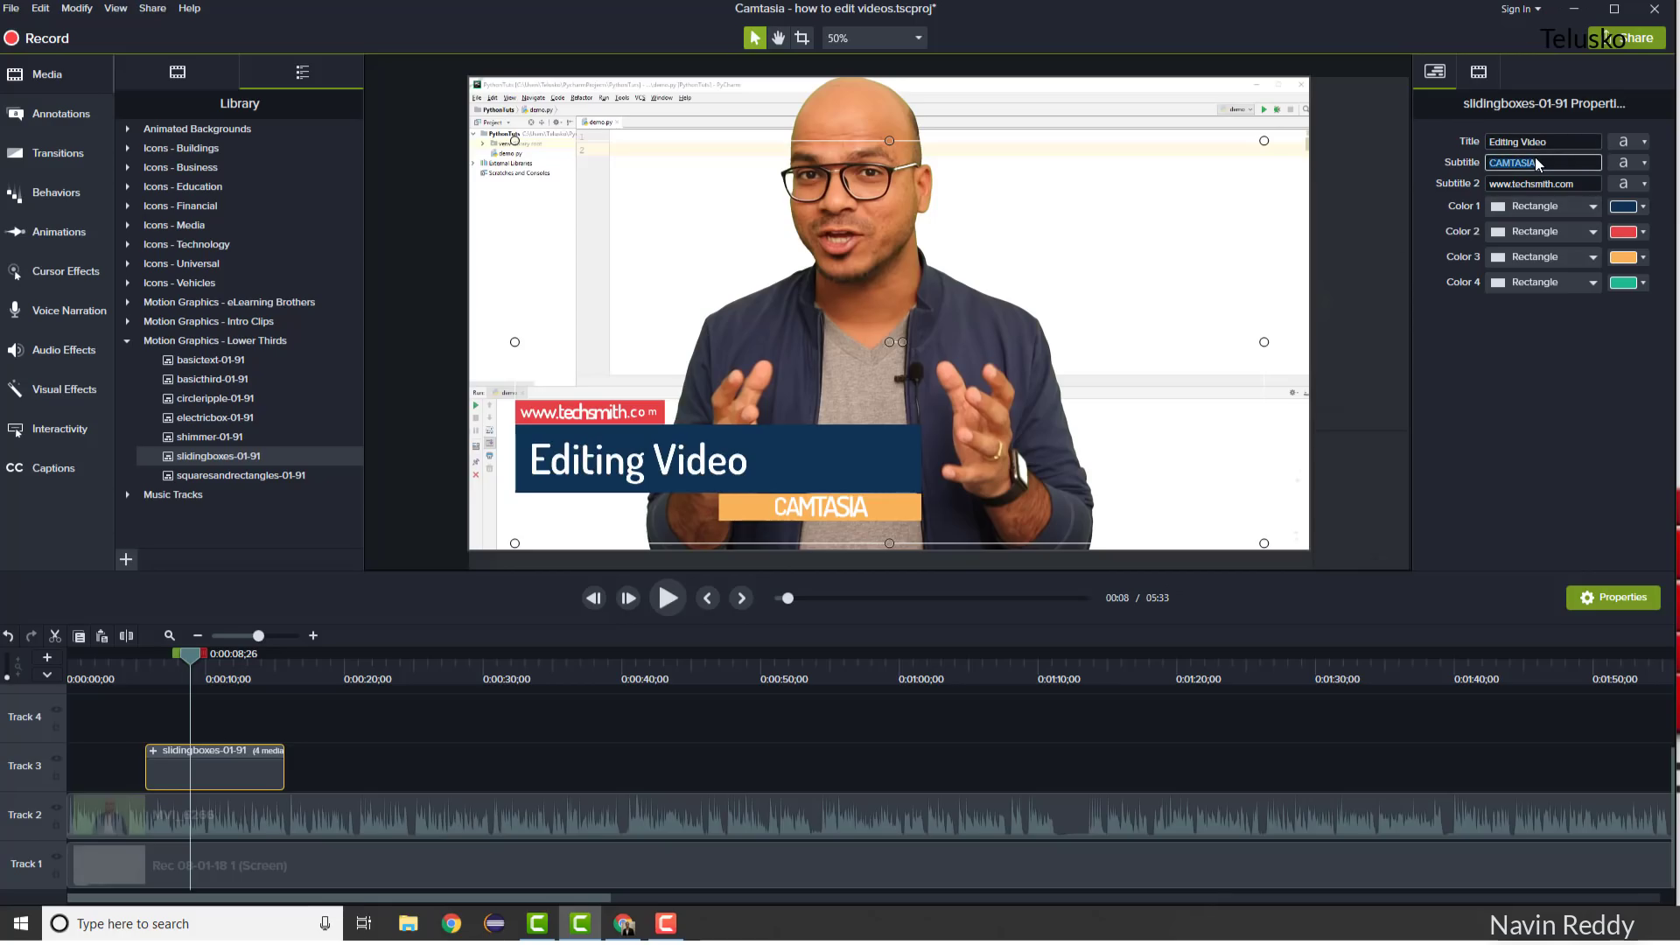
key("Tab")
left_click(1540, 184)
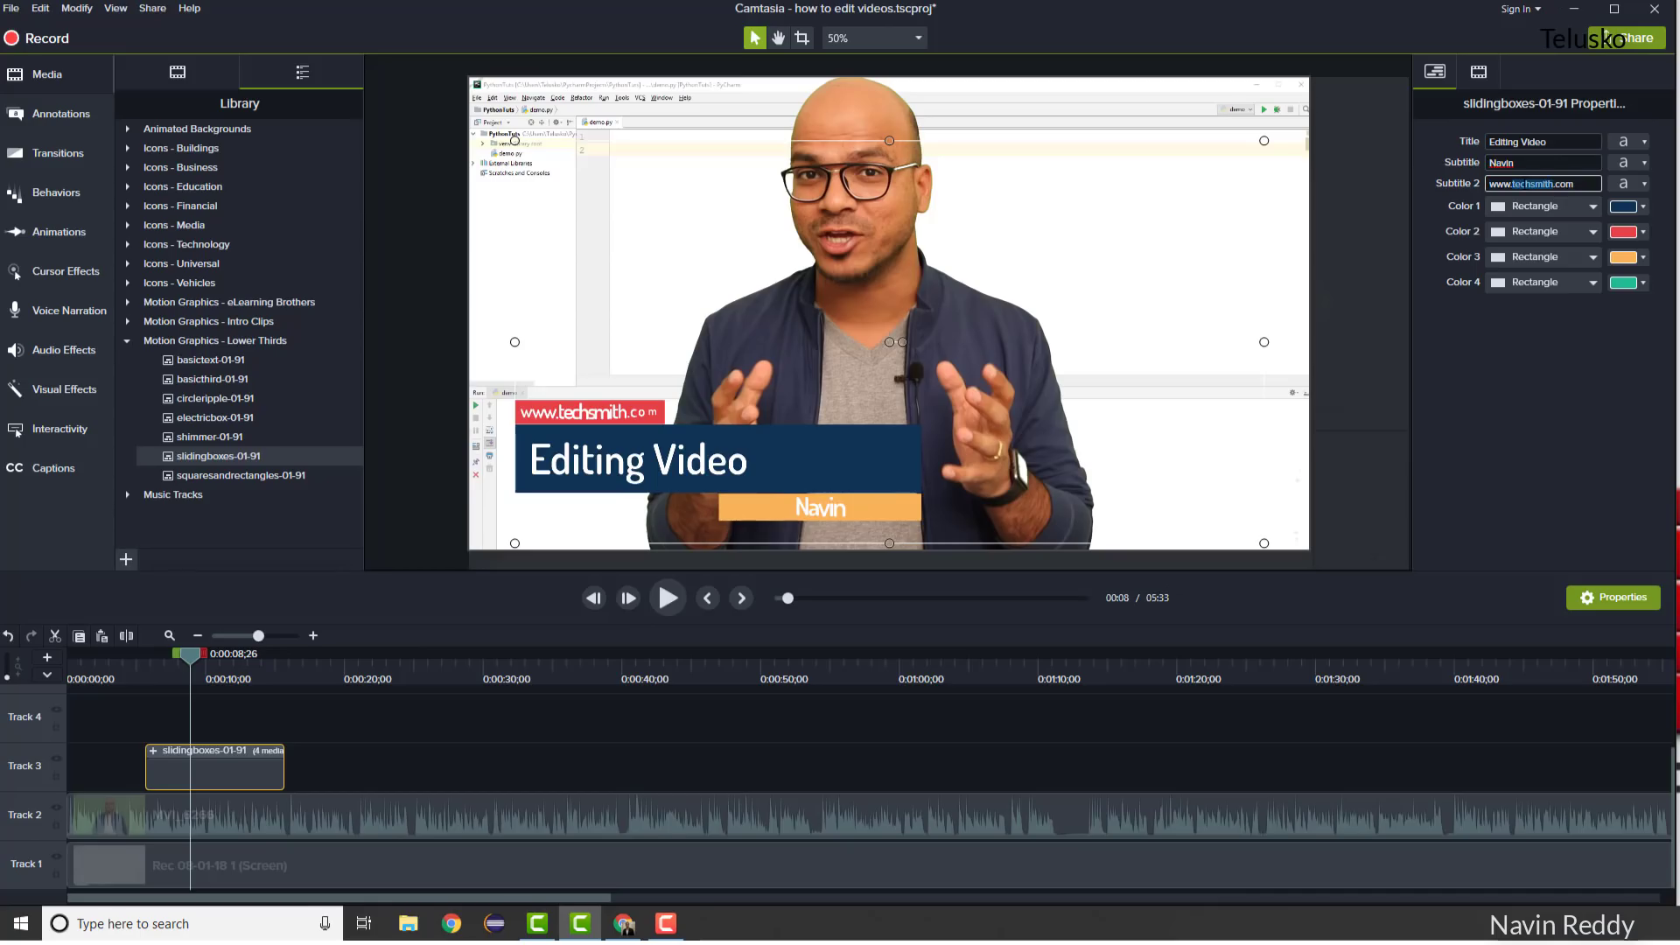
type("telusko")
left_click(637, 549)
key("space")
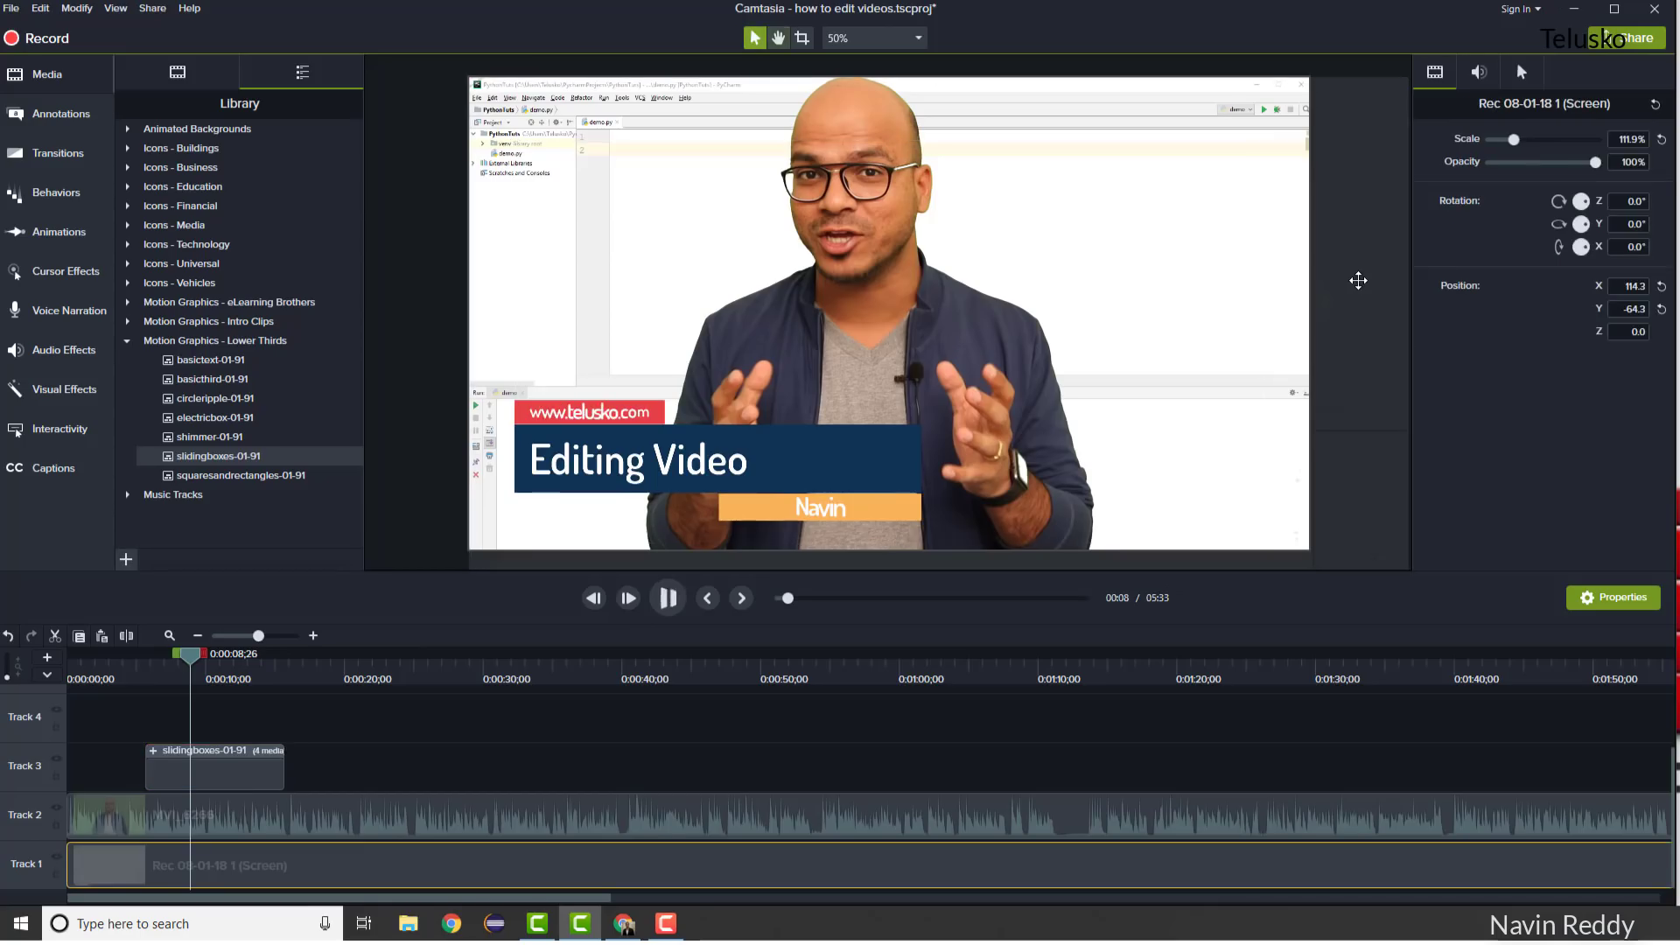
Pause playback, review the Editing Video lower third, and move the playhead to 0:33.
key("space")
left_click(387, 665)
left_click(199, 721)
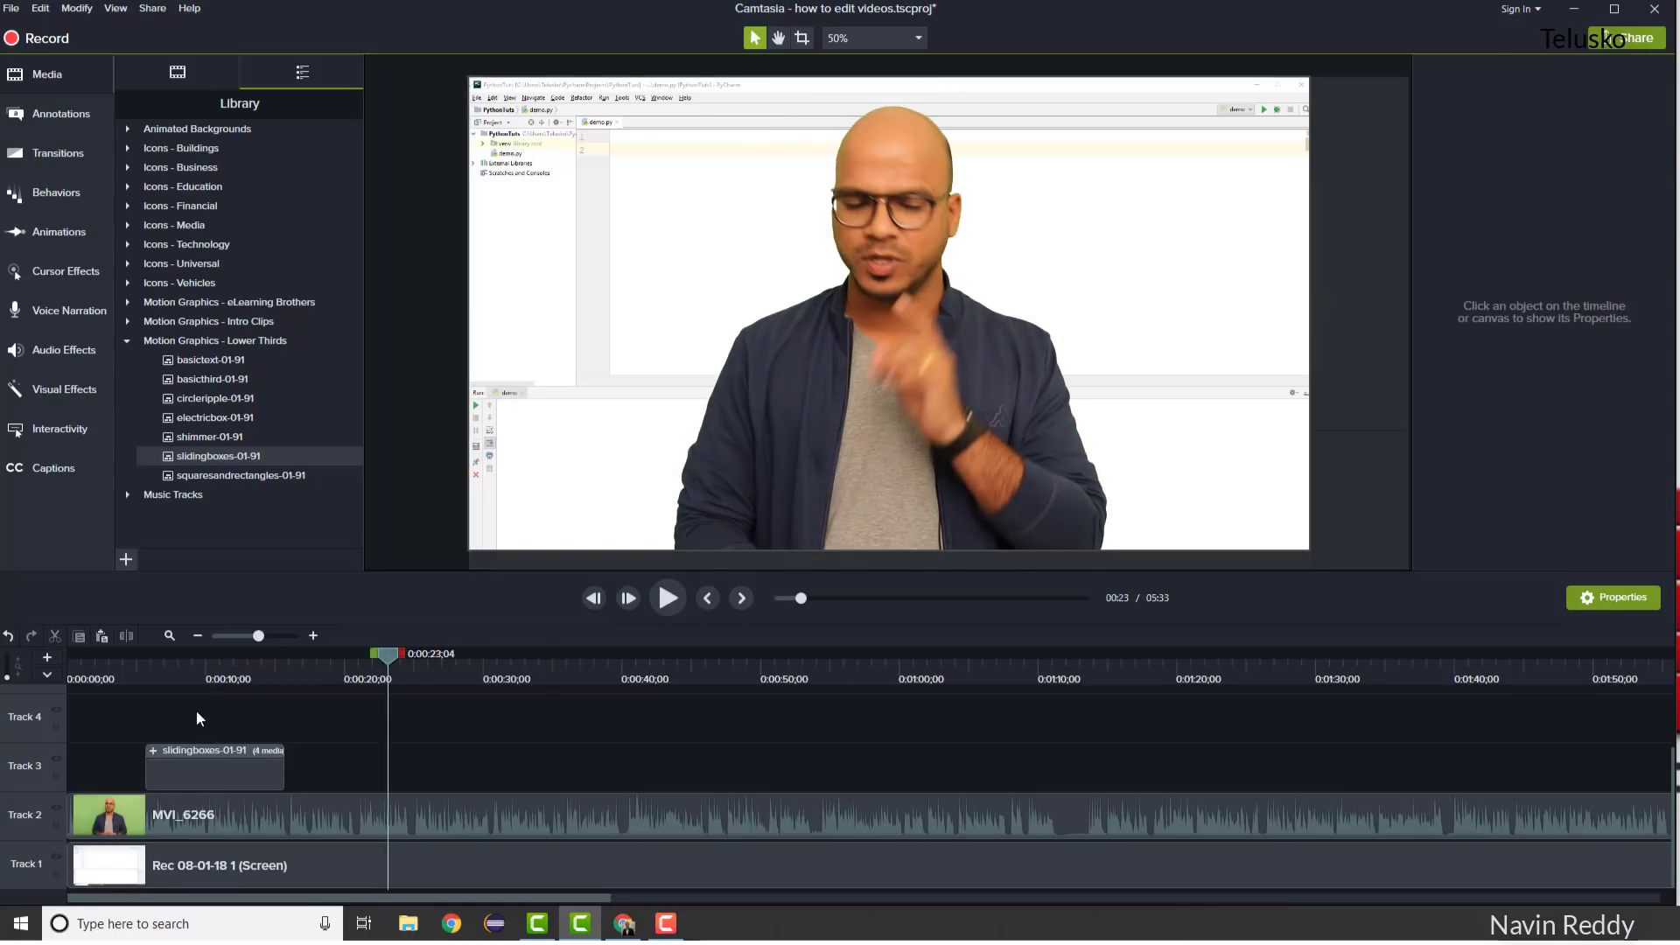
left_click_drag(206, 651, 212, 653)
left_click(528, 654)
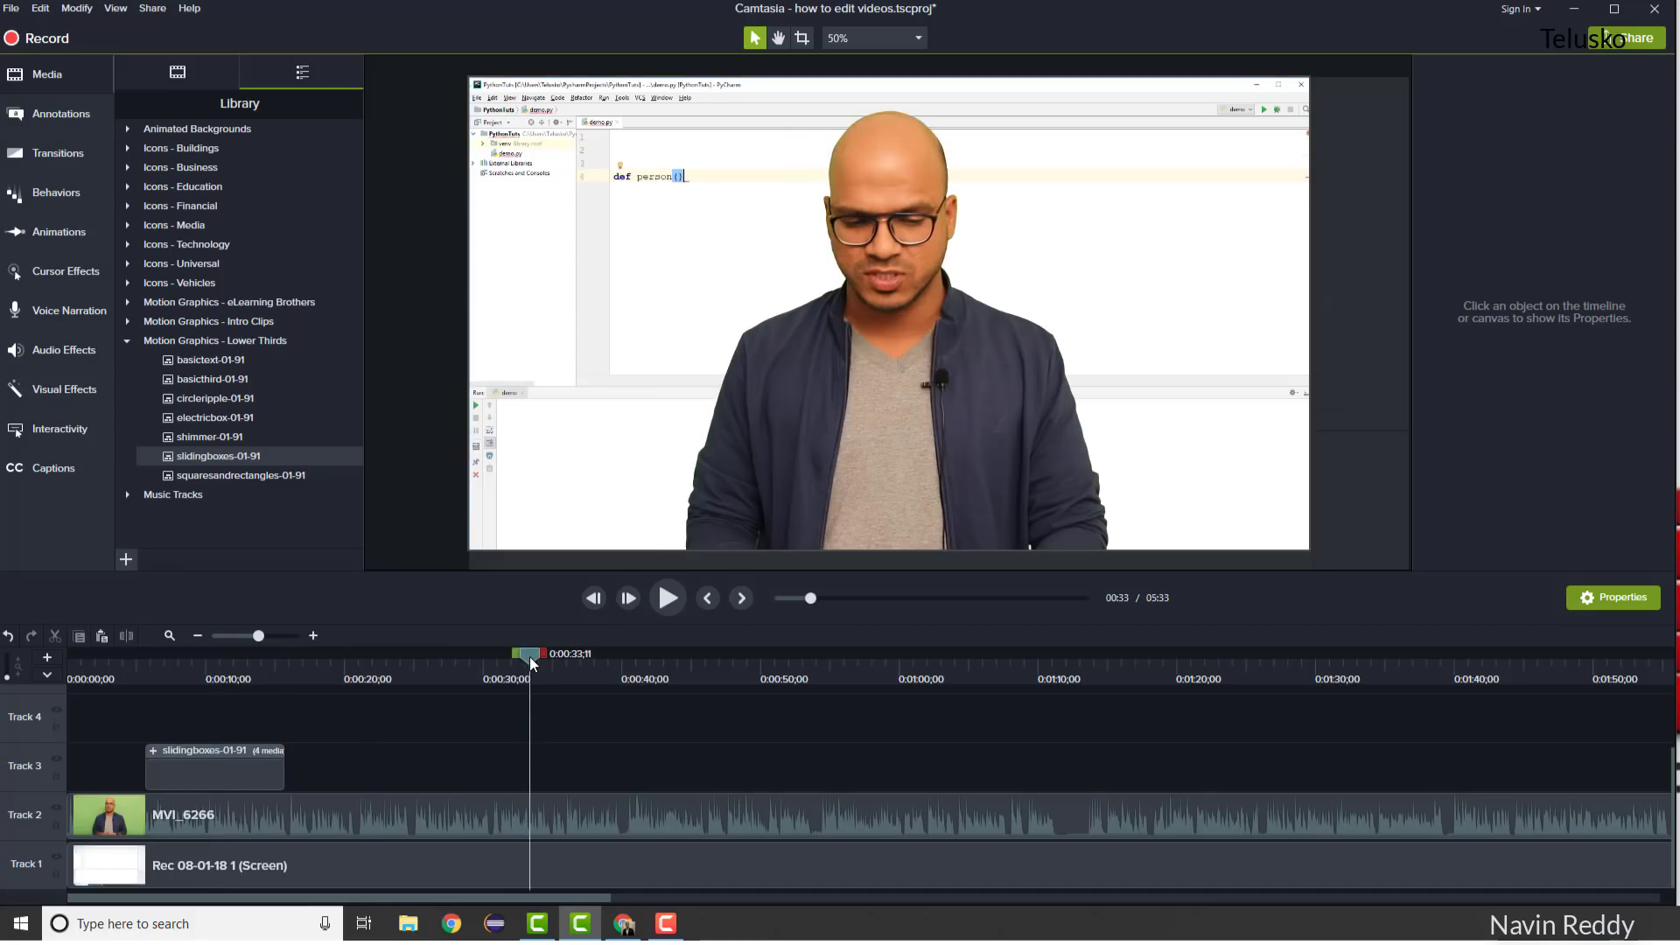
Show the Annotations callouts gallery with the style filter set from Basic to All.
left_click(61, 120)
left_click(238, 140)
left_click(228, 155)
scroll(215, 477, "down", 3)
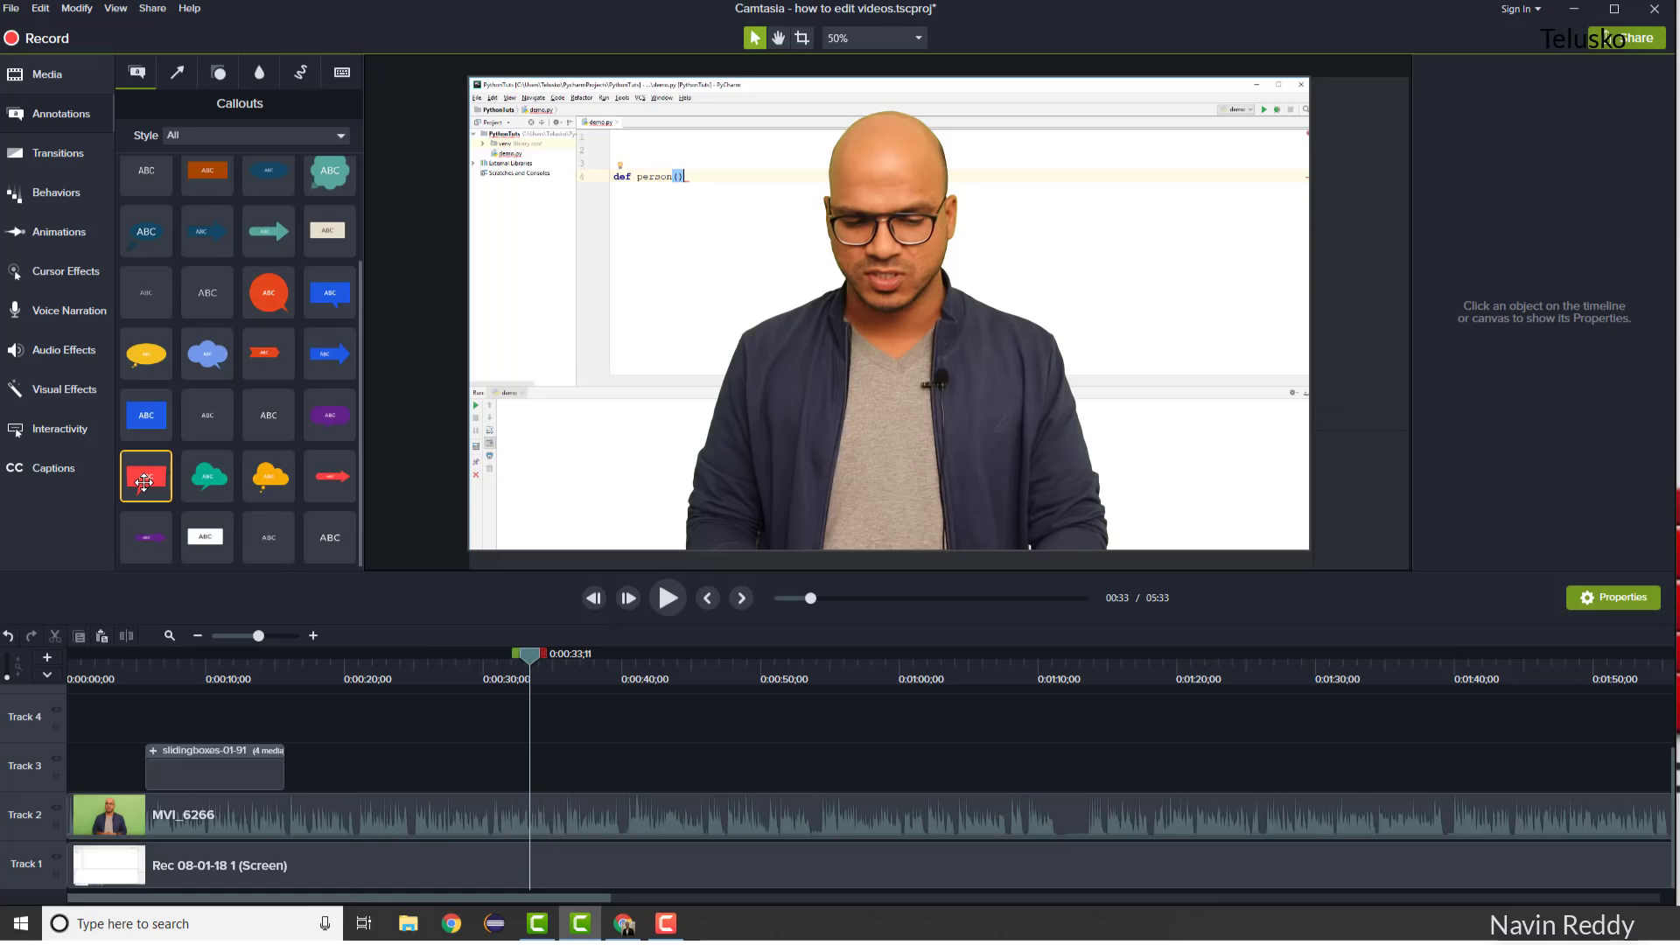
Add a red speech-bubble callout at upper right reading 'Subscribe' and 'Like' on two lines.
left_click_drag(145, 481, 1153, 219)
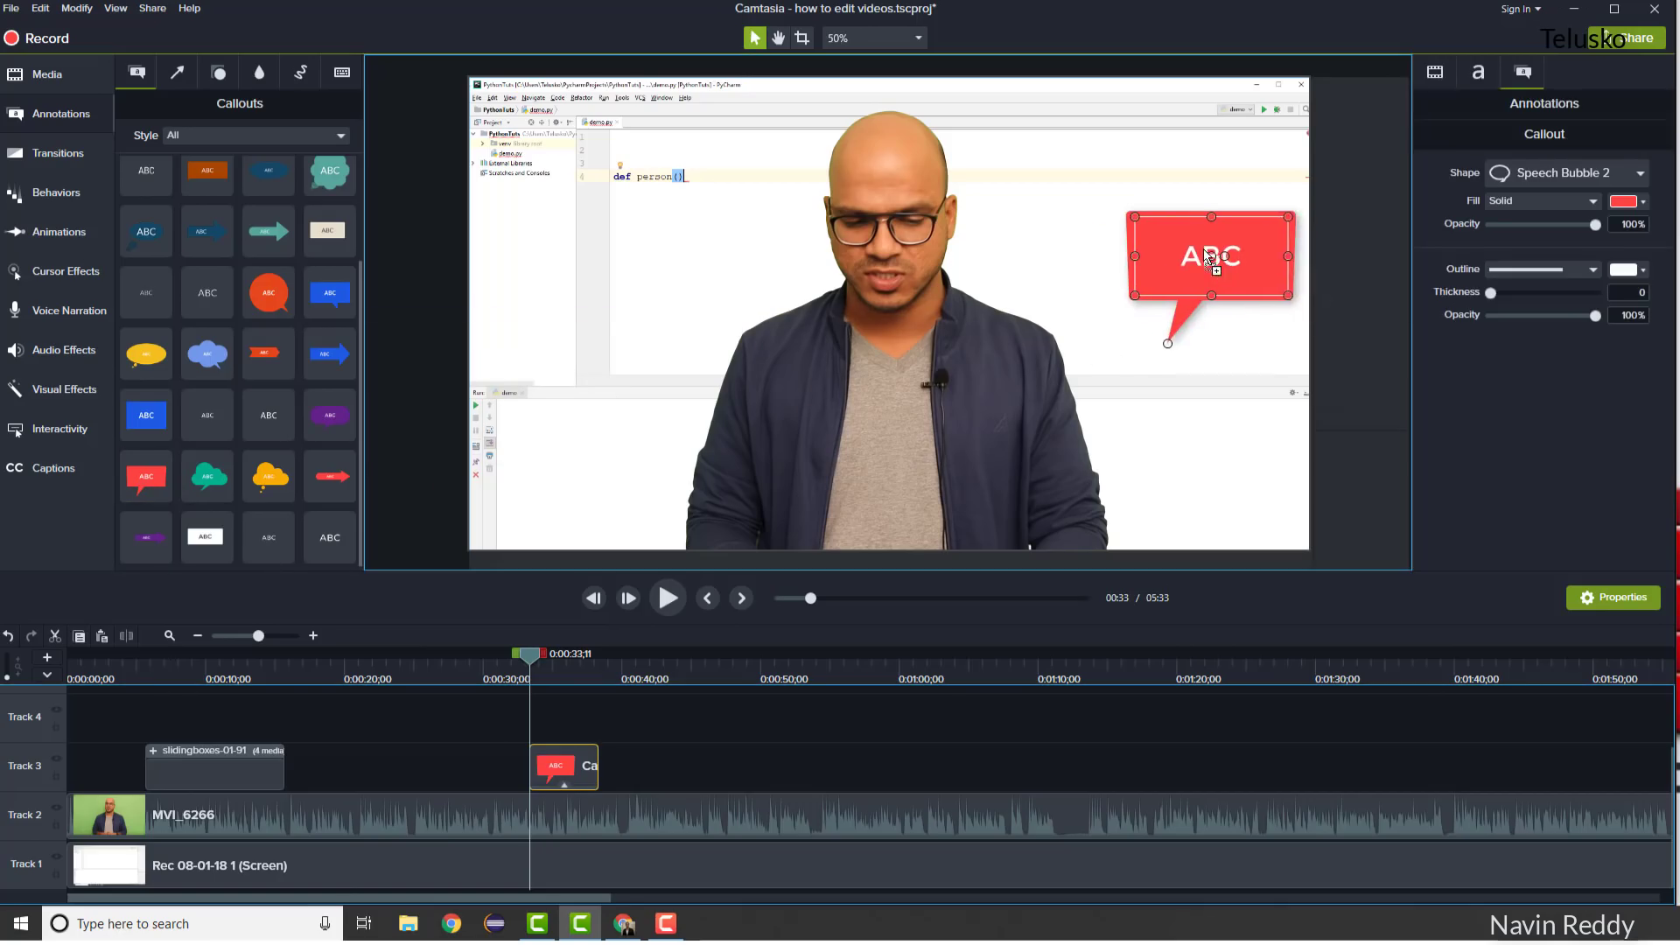
double_click(1153, 218)
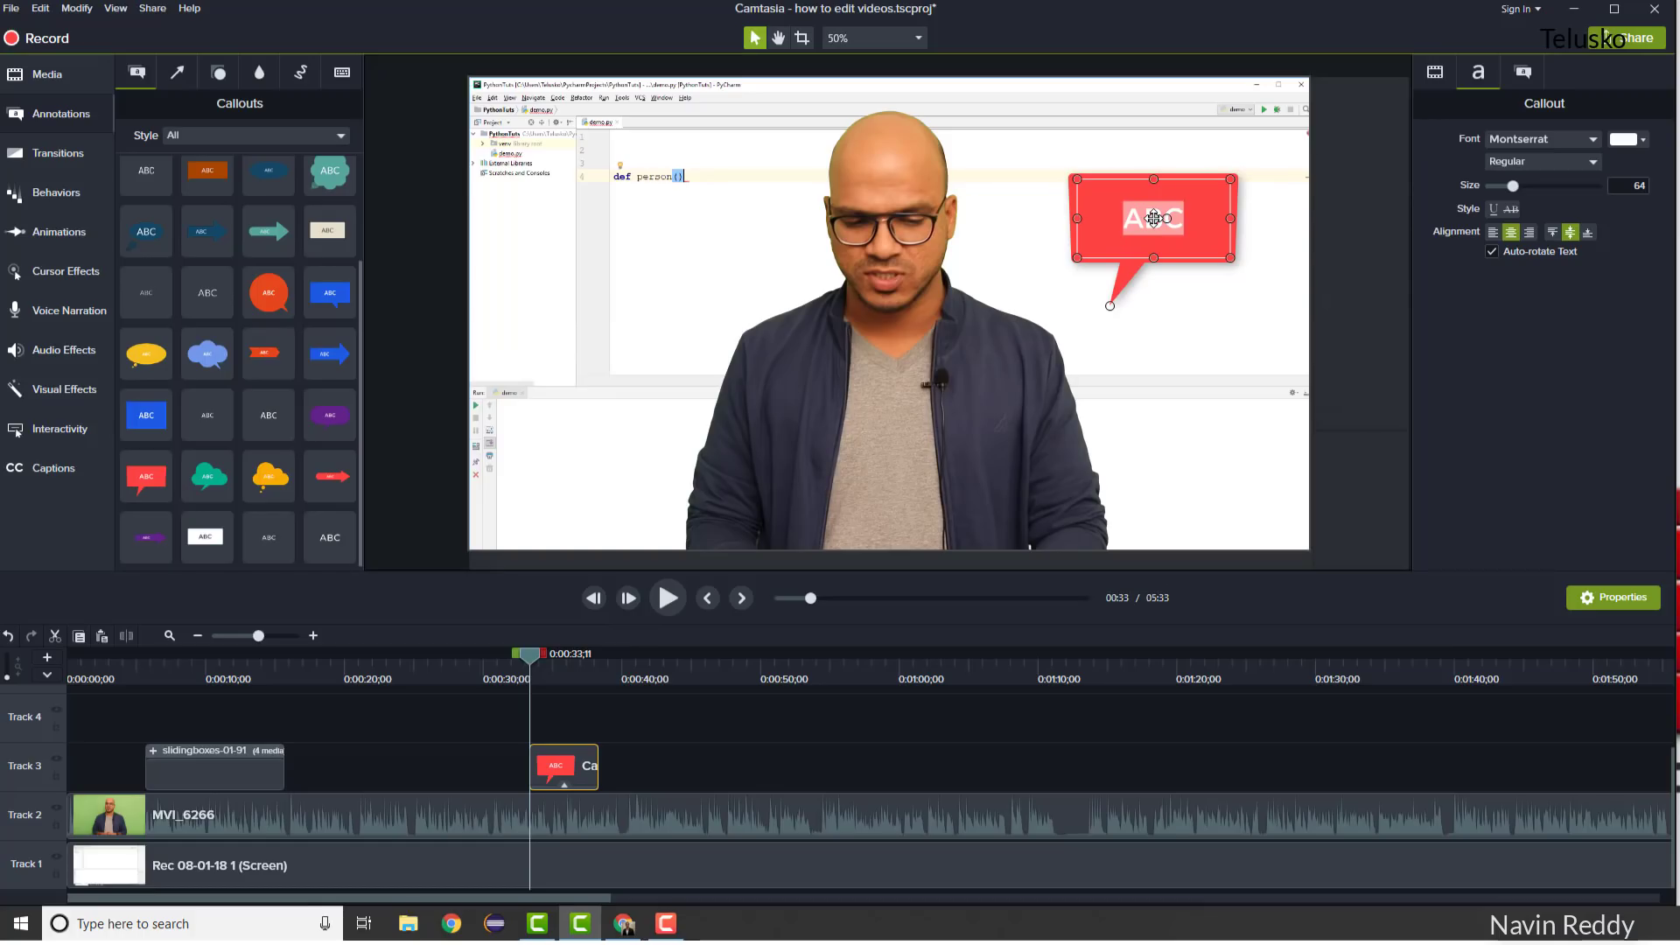
type("Subscribe")
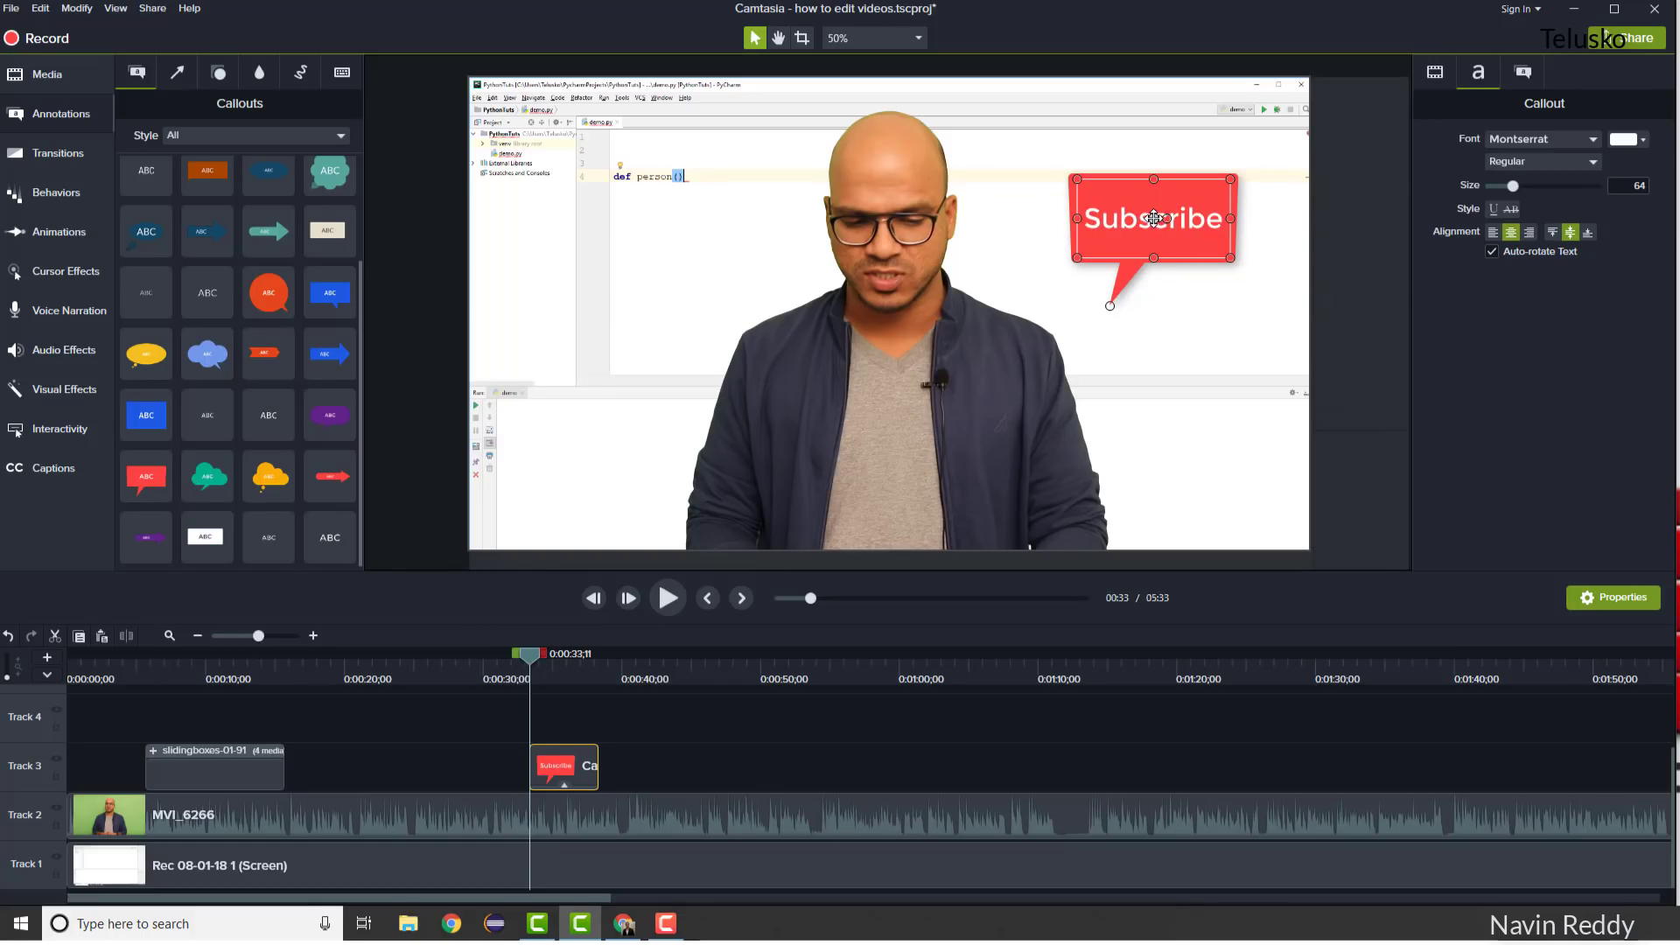
key("Return")
type("Like")
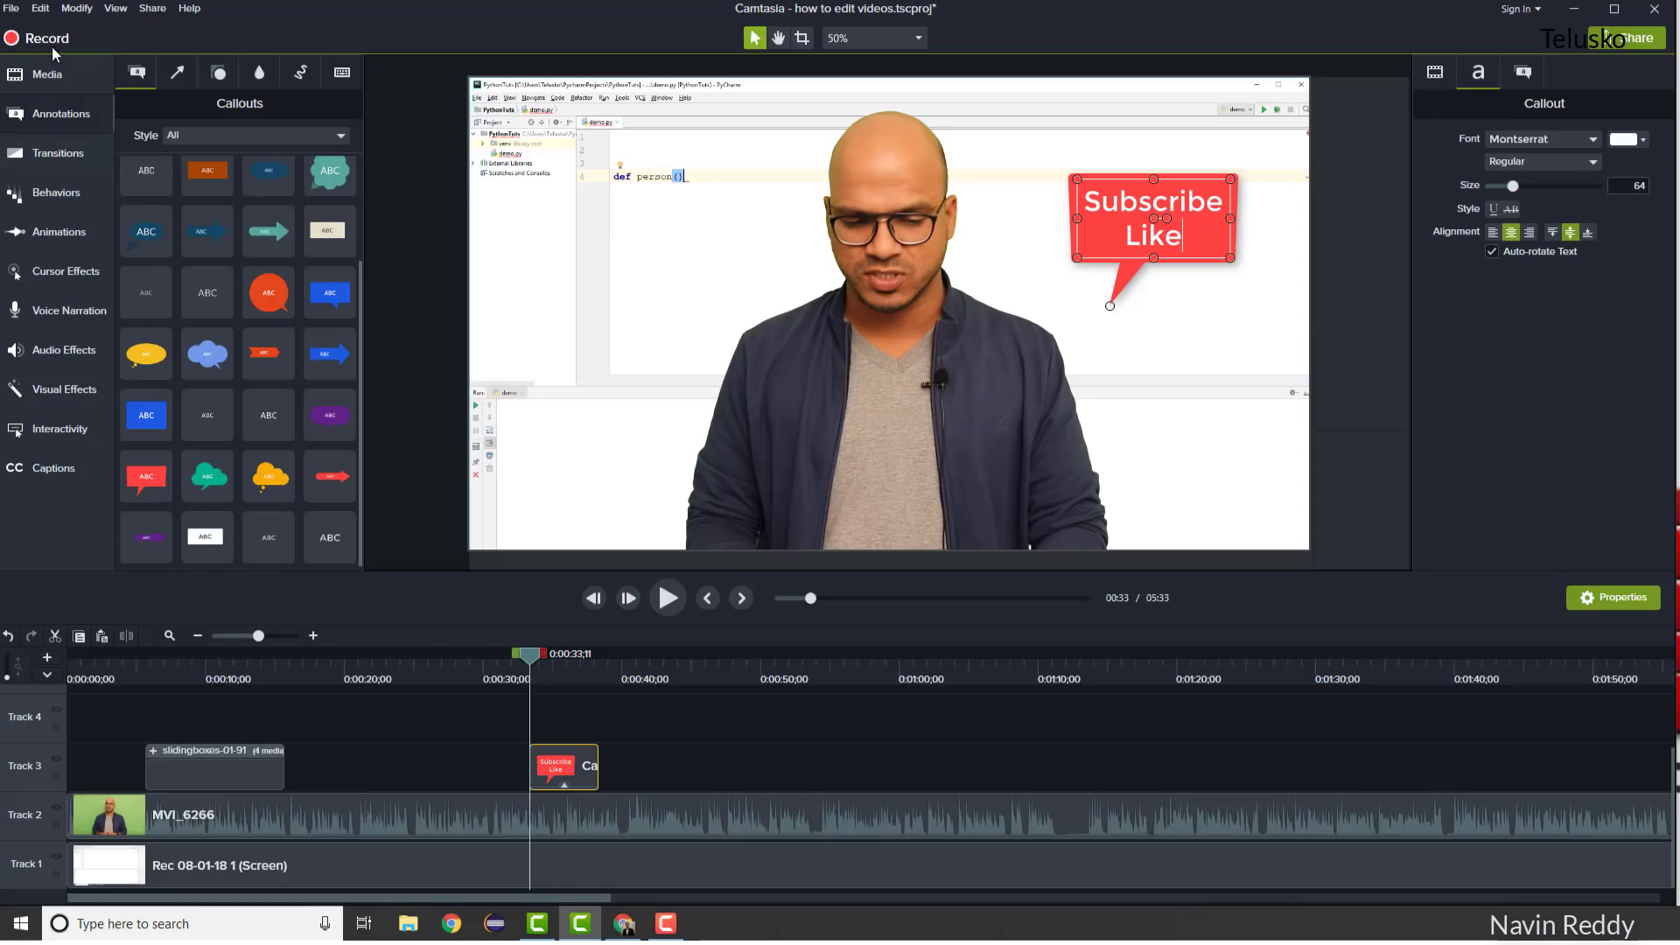
left_click(47, 73)
left_click(171, 81)
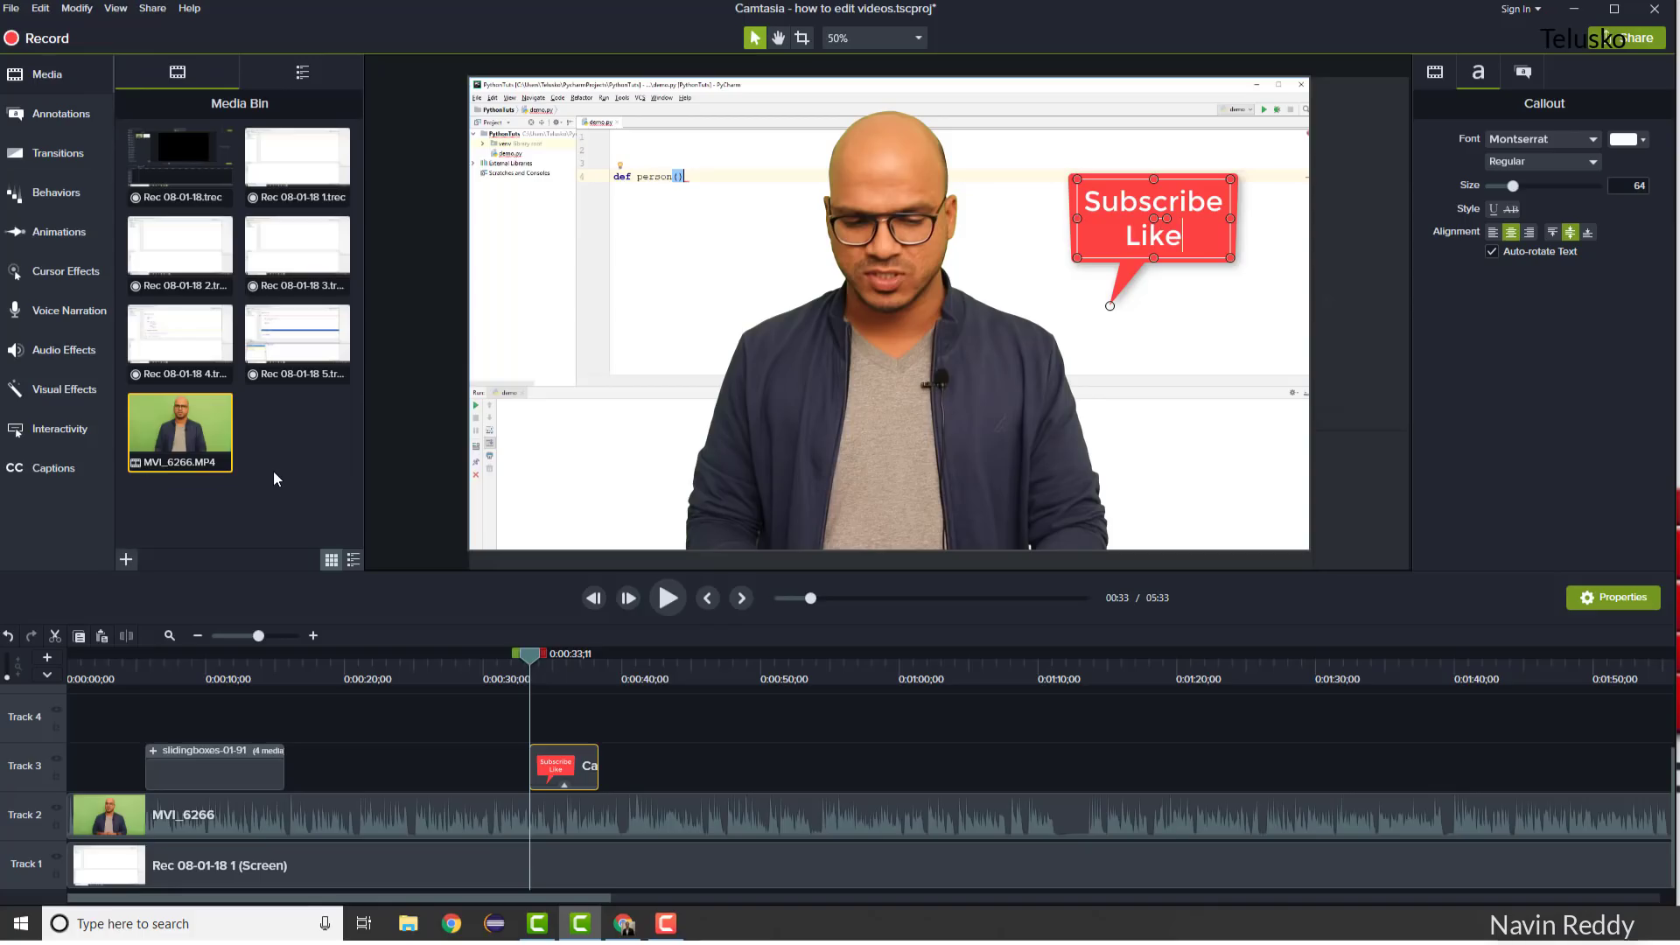
Stretch the Subscribe Like callout on Track 3 to run from 0:33 to about 0:54.
left_click(125, 560)
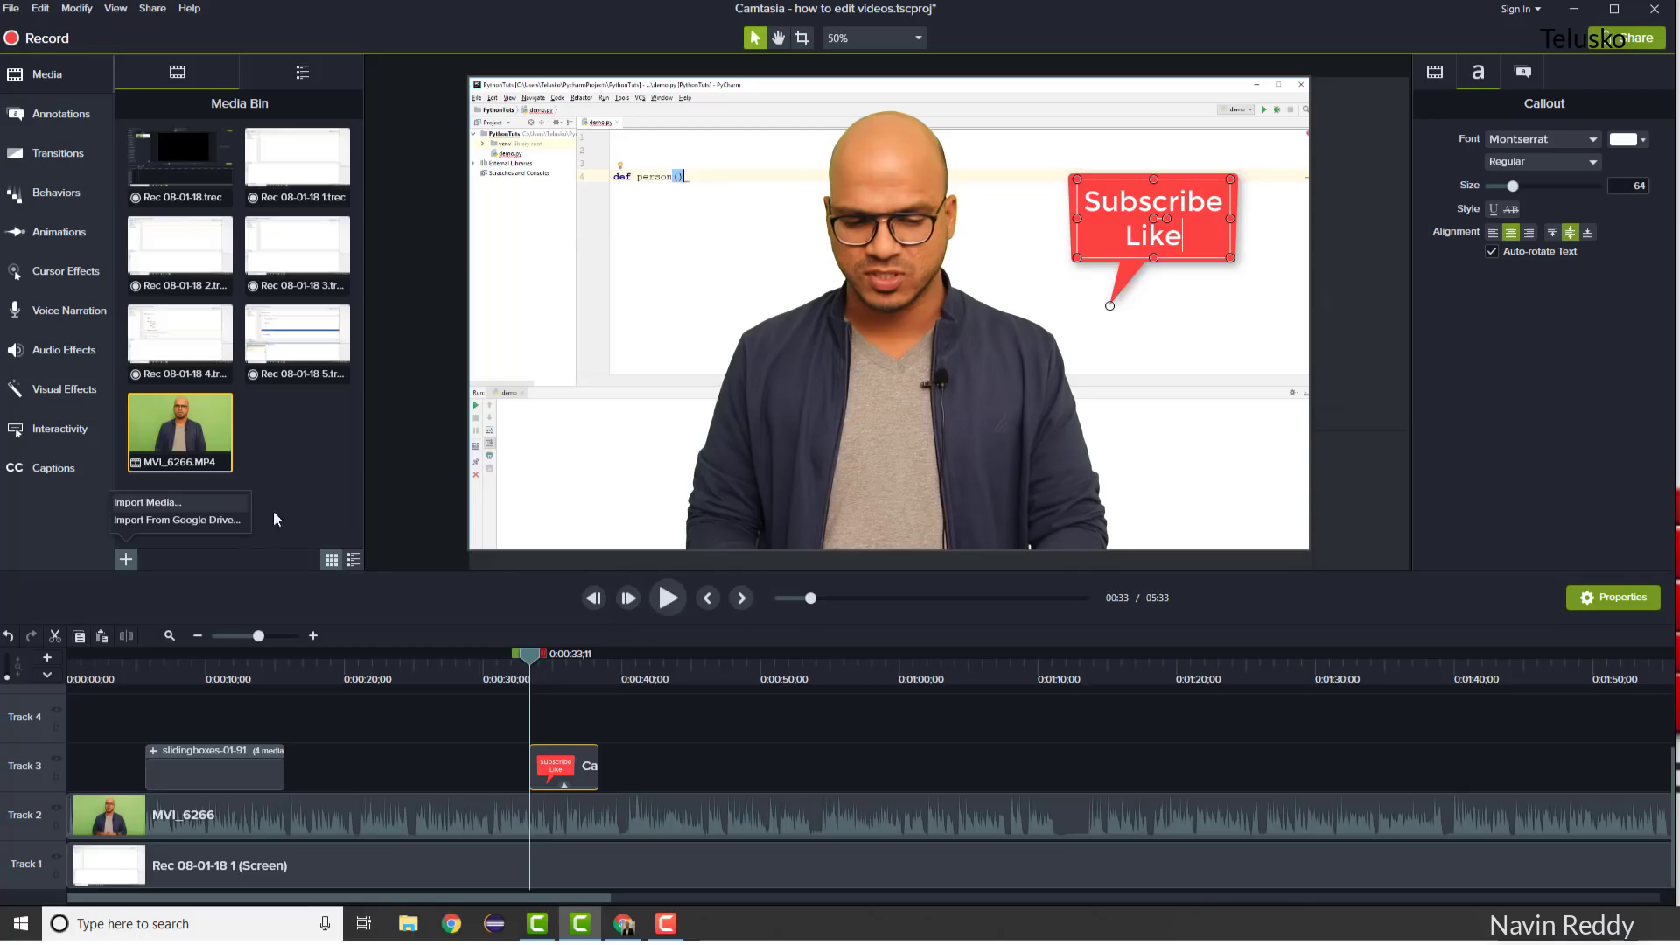
left_click(402, 514)
left_click(570, 767)
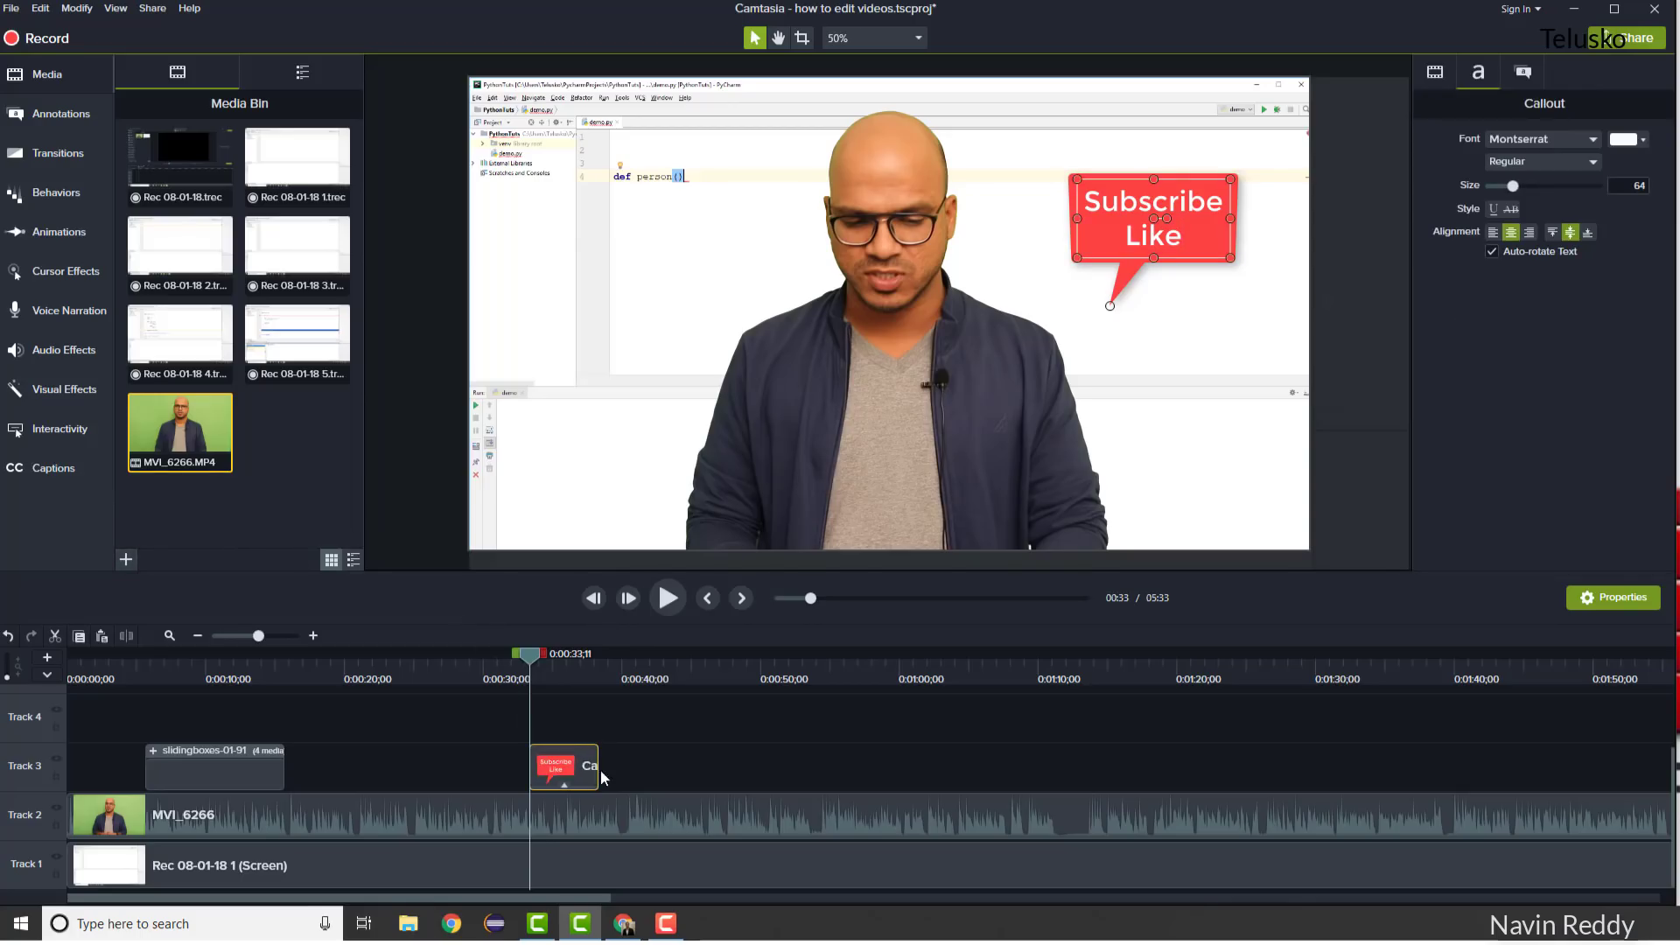
left_click_drag(599, 770, 825, 780)
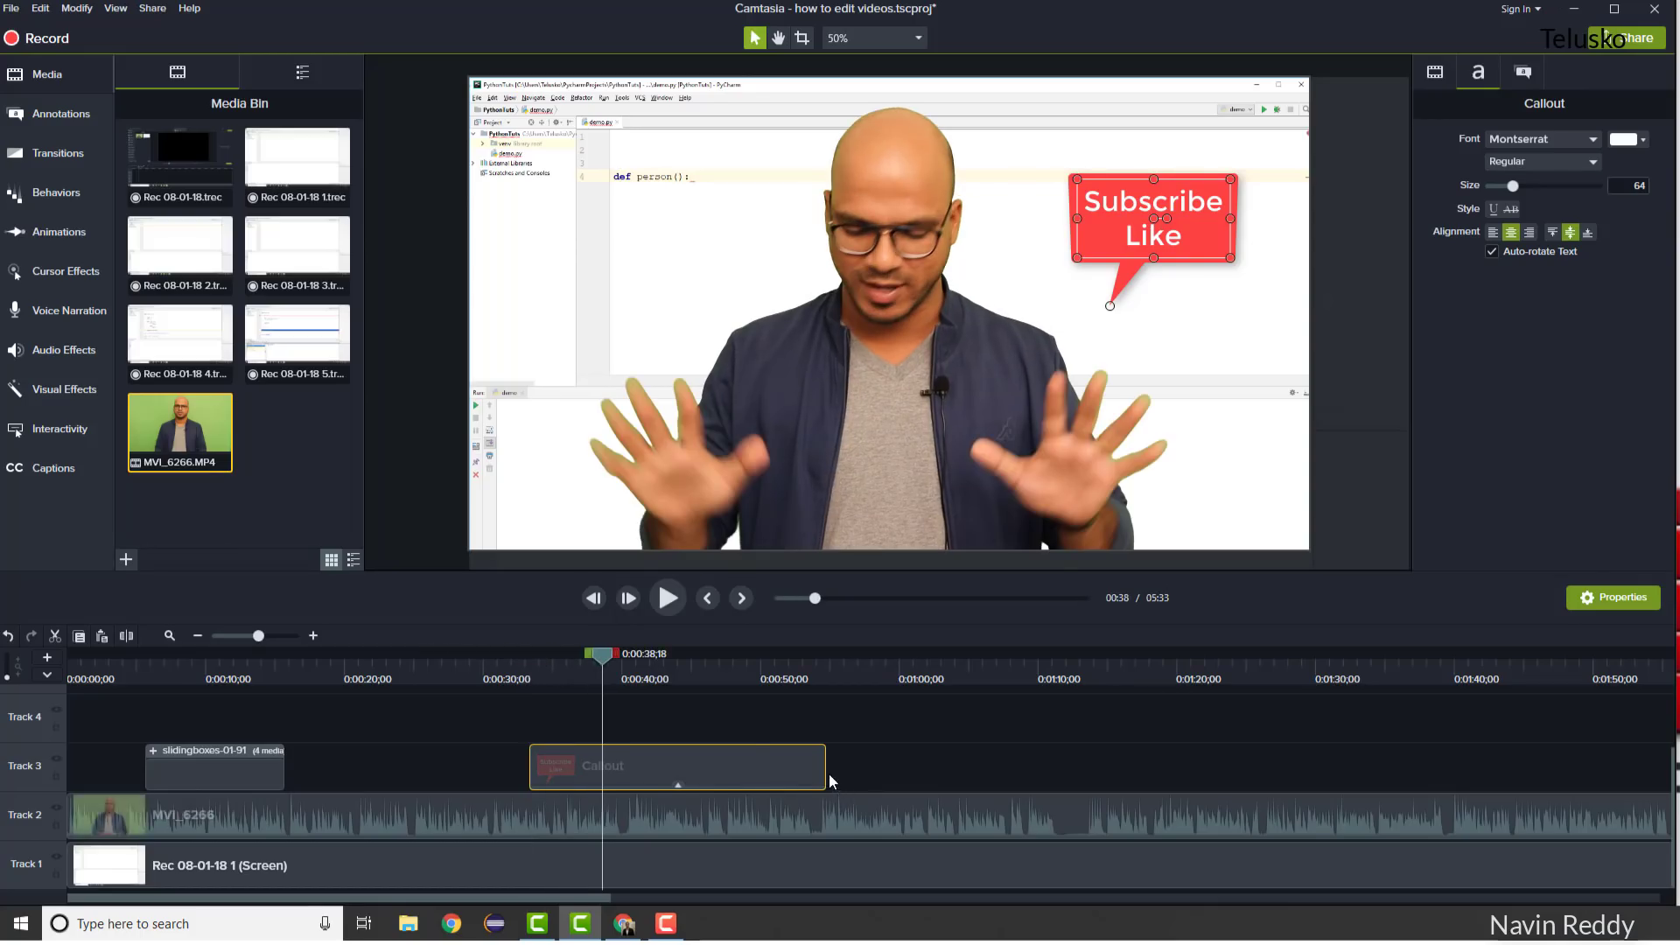
left_click(900, 705)
left_click_drag(602, 656, 830, 656)
left_click(1066, 716)
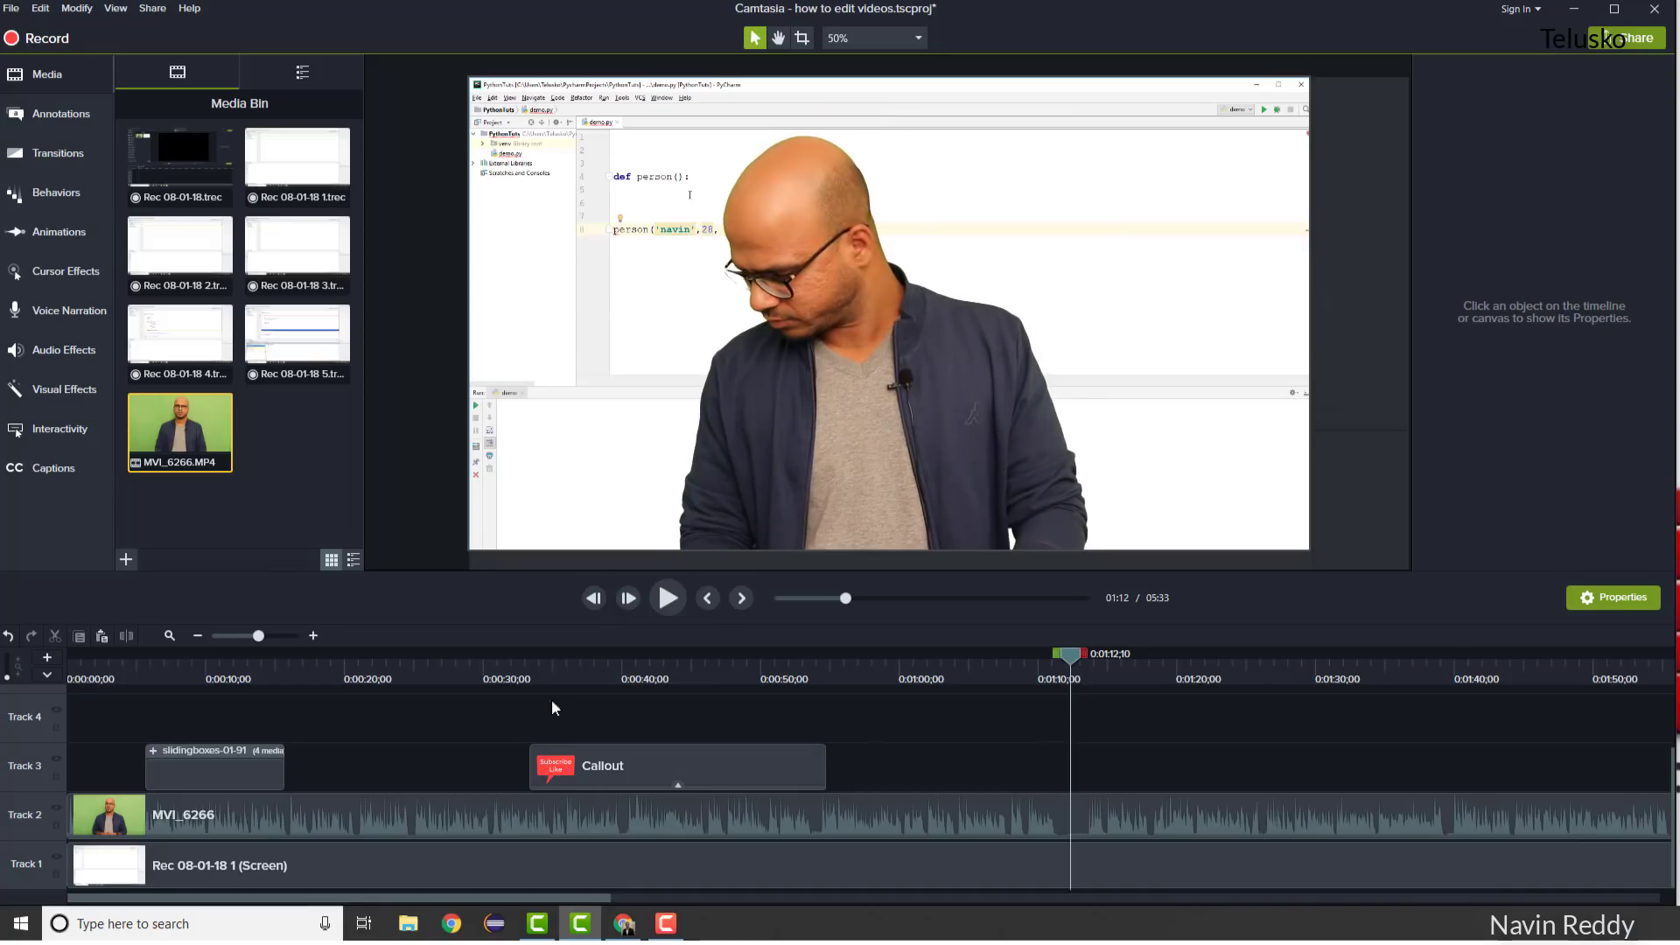
Mark the span from 1:27;26 to about 1:29 across all tracks for cutting.
left_click(796, 670)
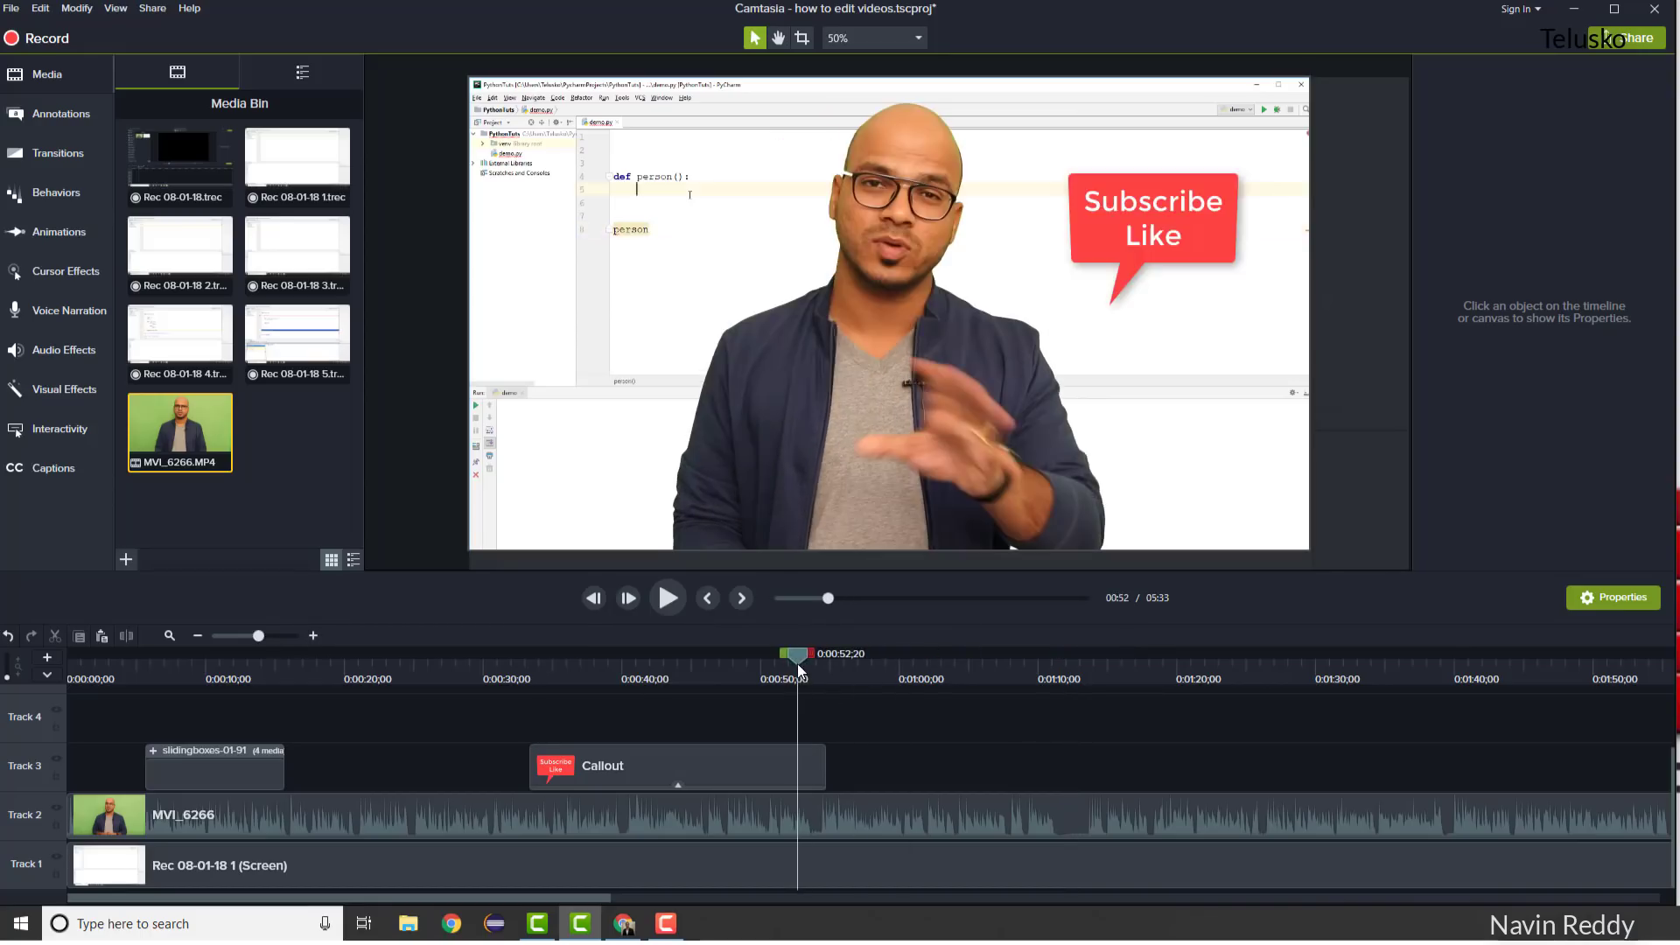
left_click(1284, 671)
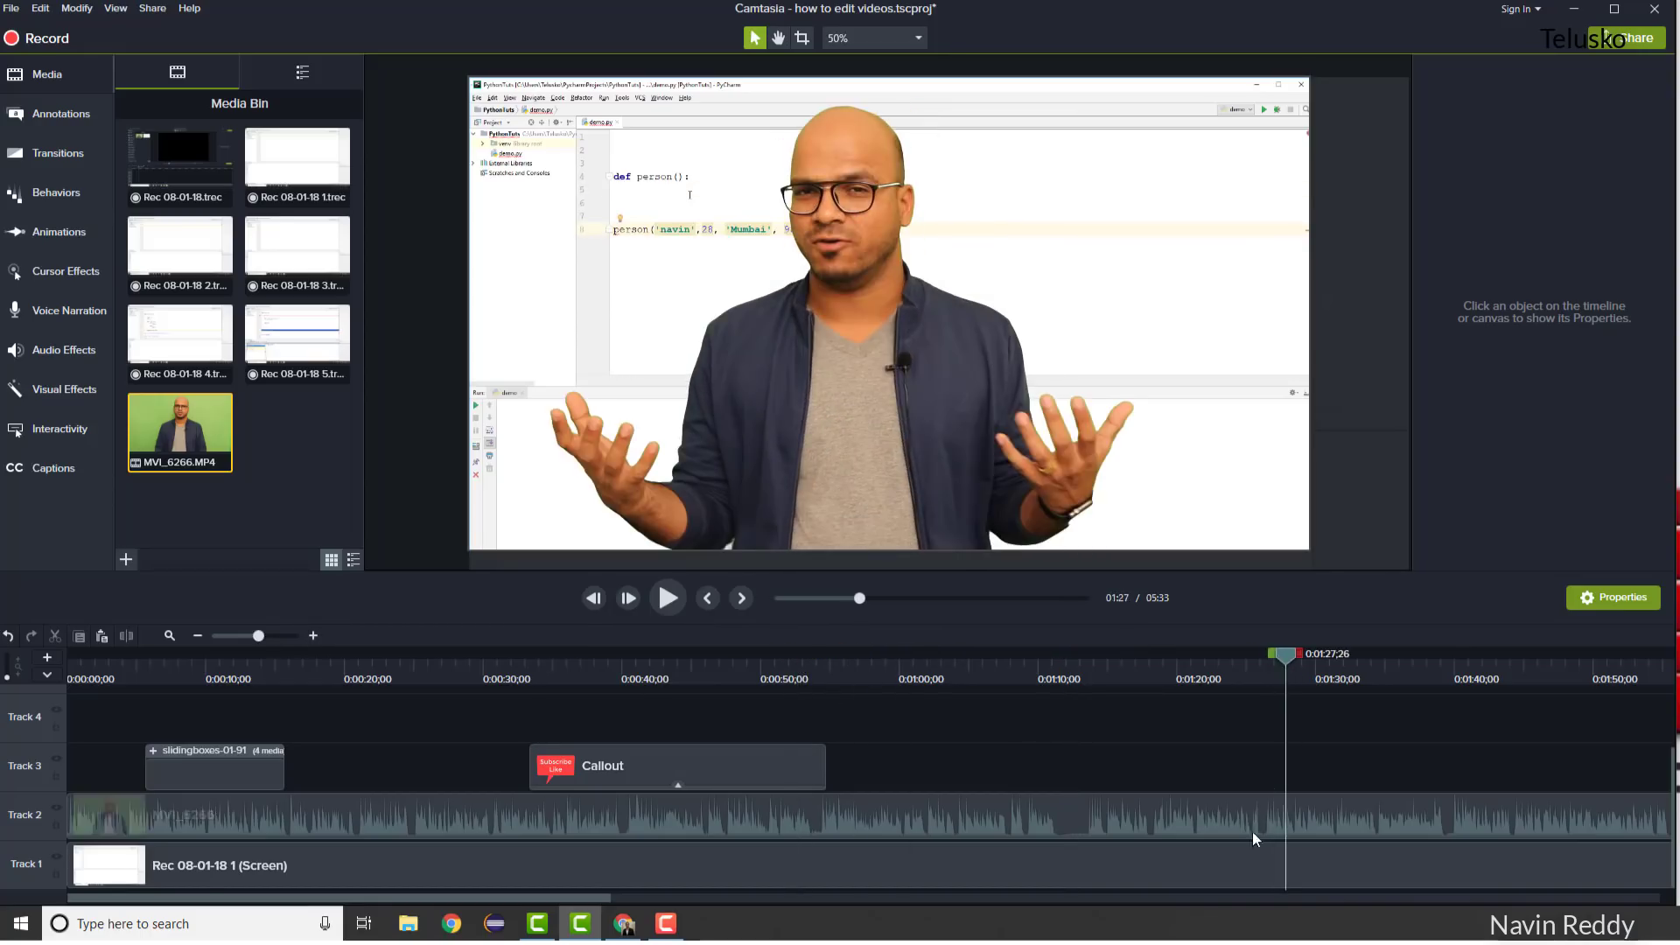
left_click(643, 900)
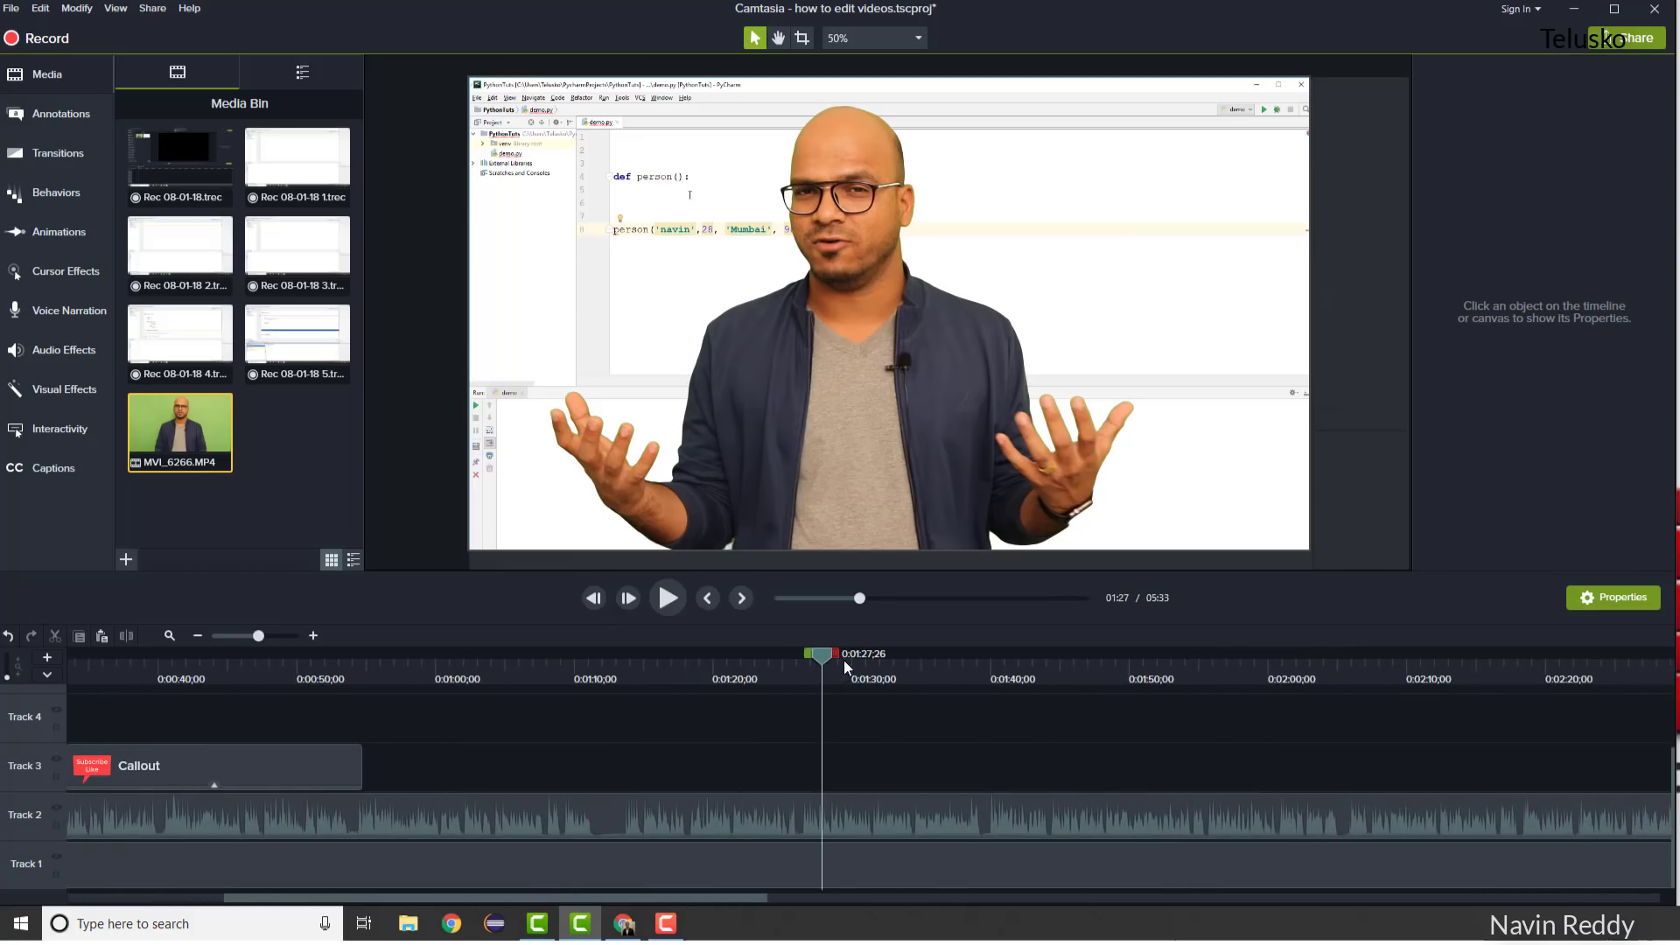
left_click_drag(833, 652, 905, 658)
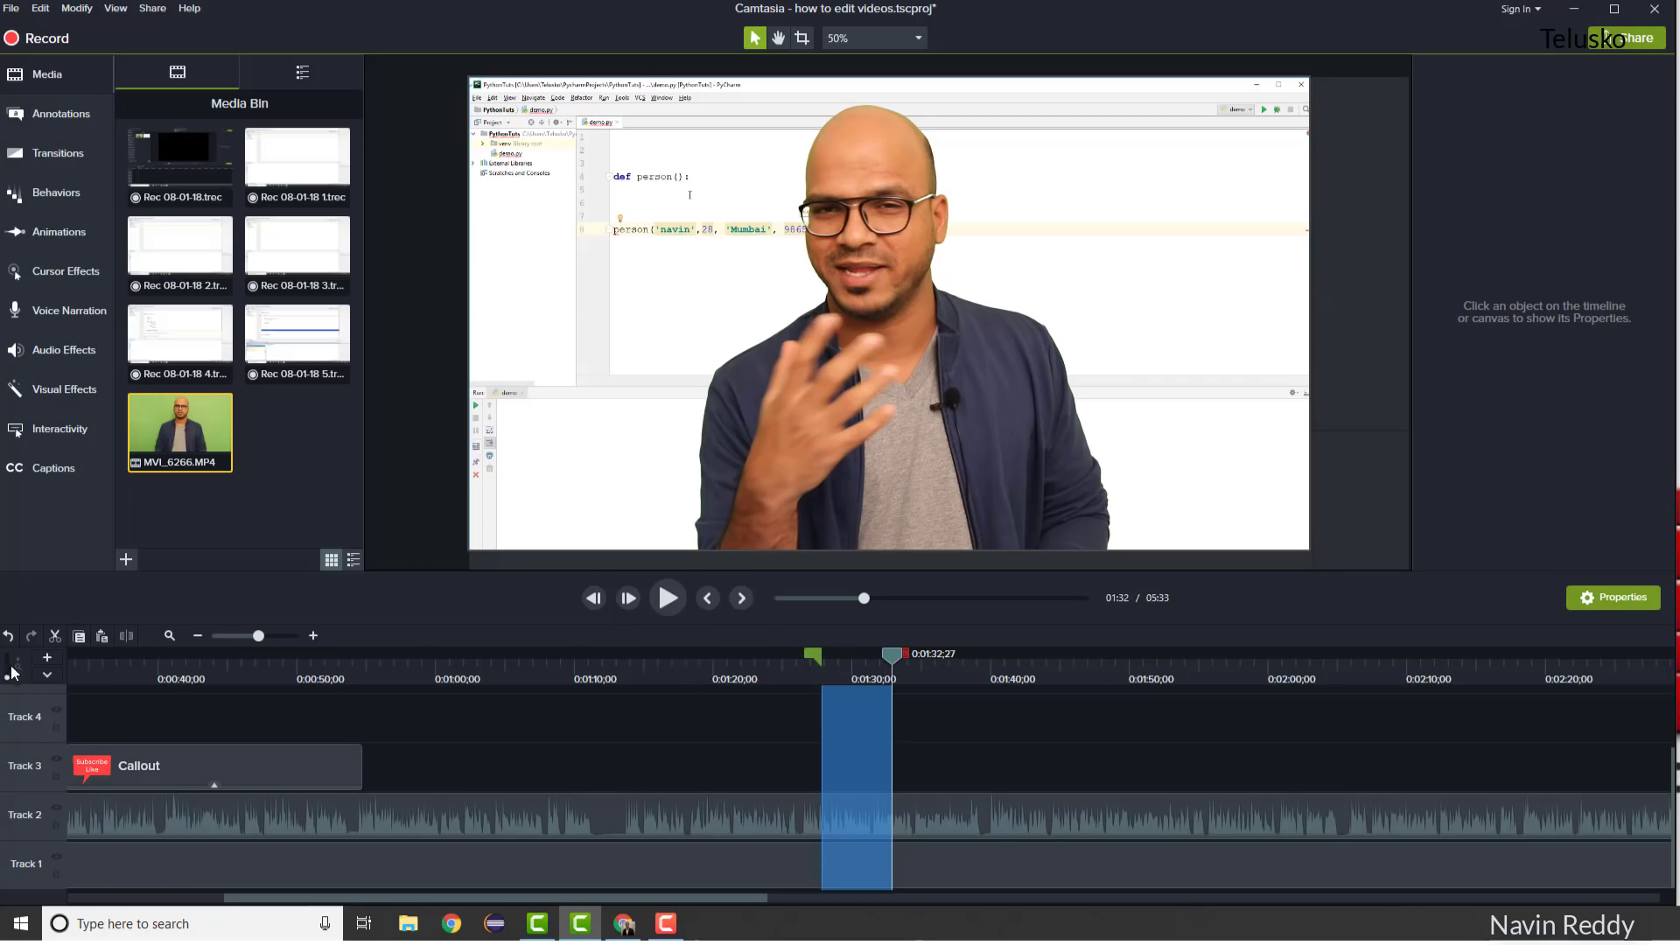
Cut the marked span near 1:27, shortening the project from 5:33 to 5:28, then select the presenter.
left_click(54, 636)
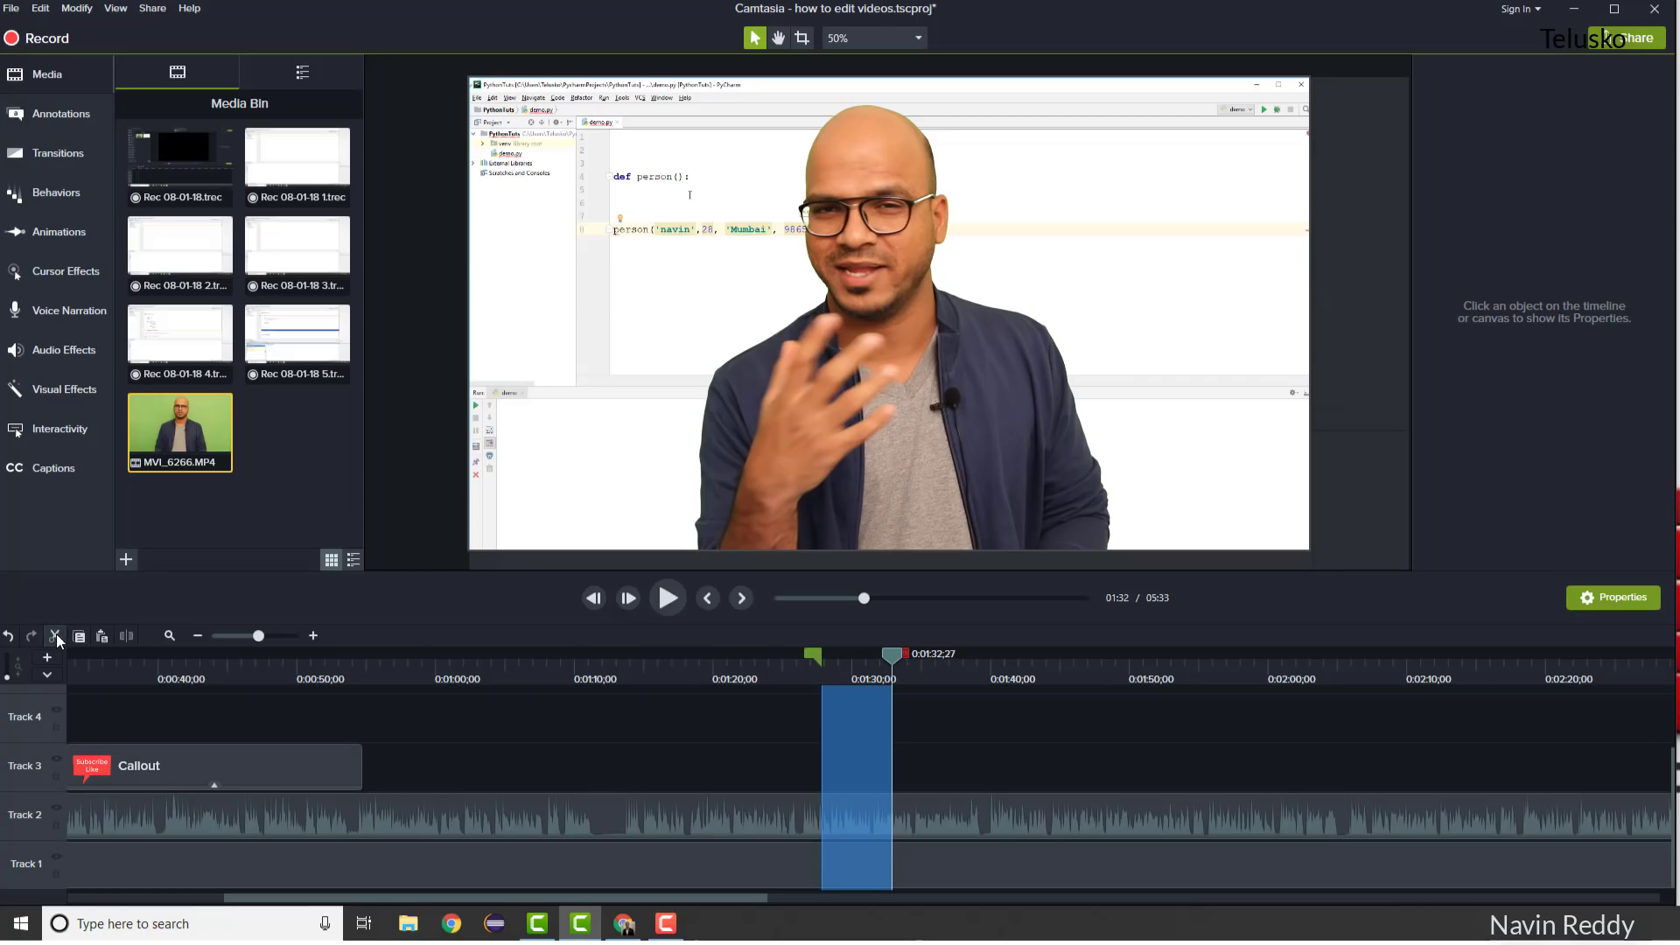
left_click(784, 651)
left_click(912, 655)
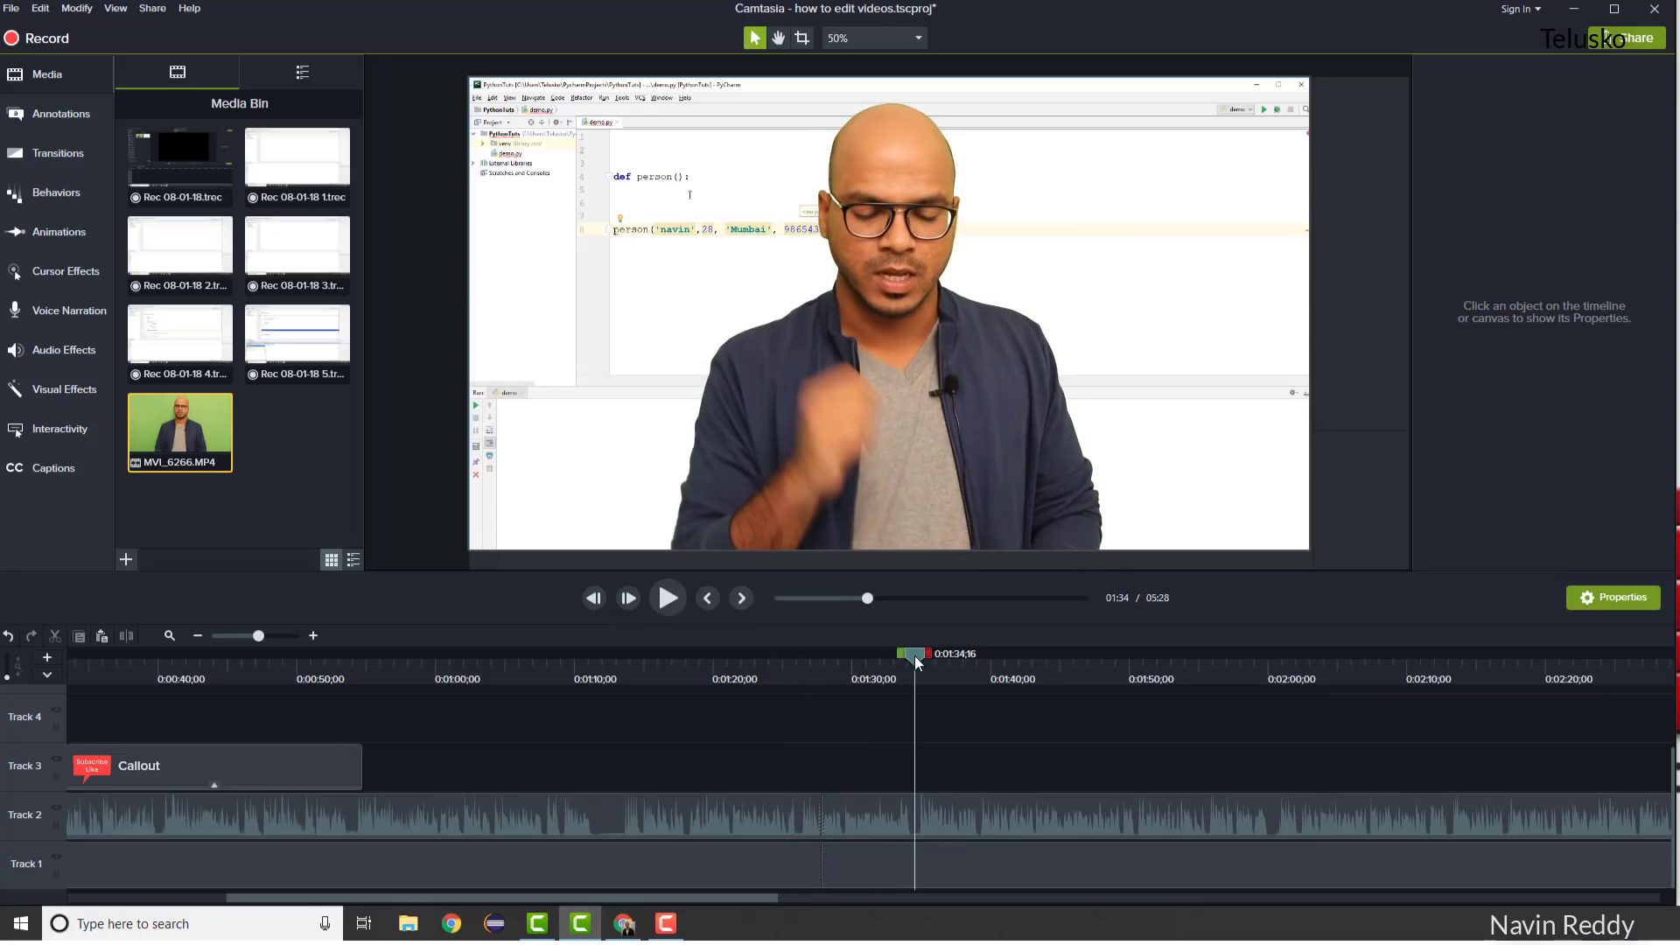
left_click(910, 436)
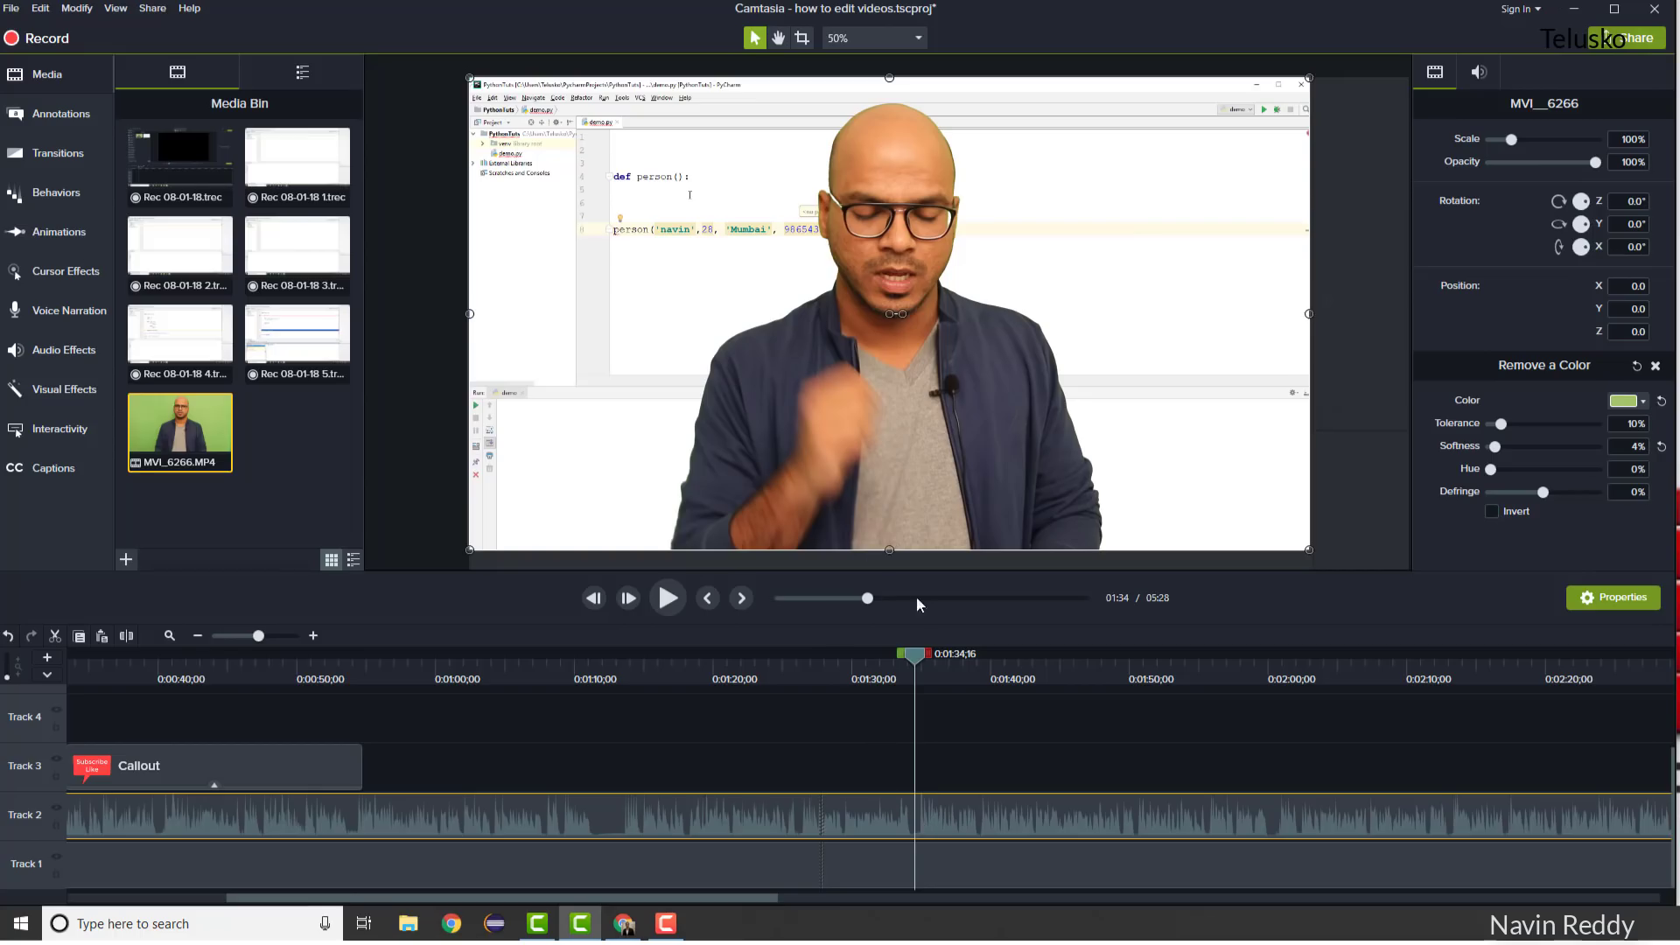
Split the presenter clip at 0:01:34;14.
left_click_drag(913, 665, 830, 672)
left_click_drag(906, 669, 912, 676)
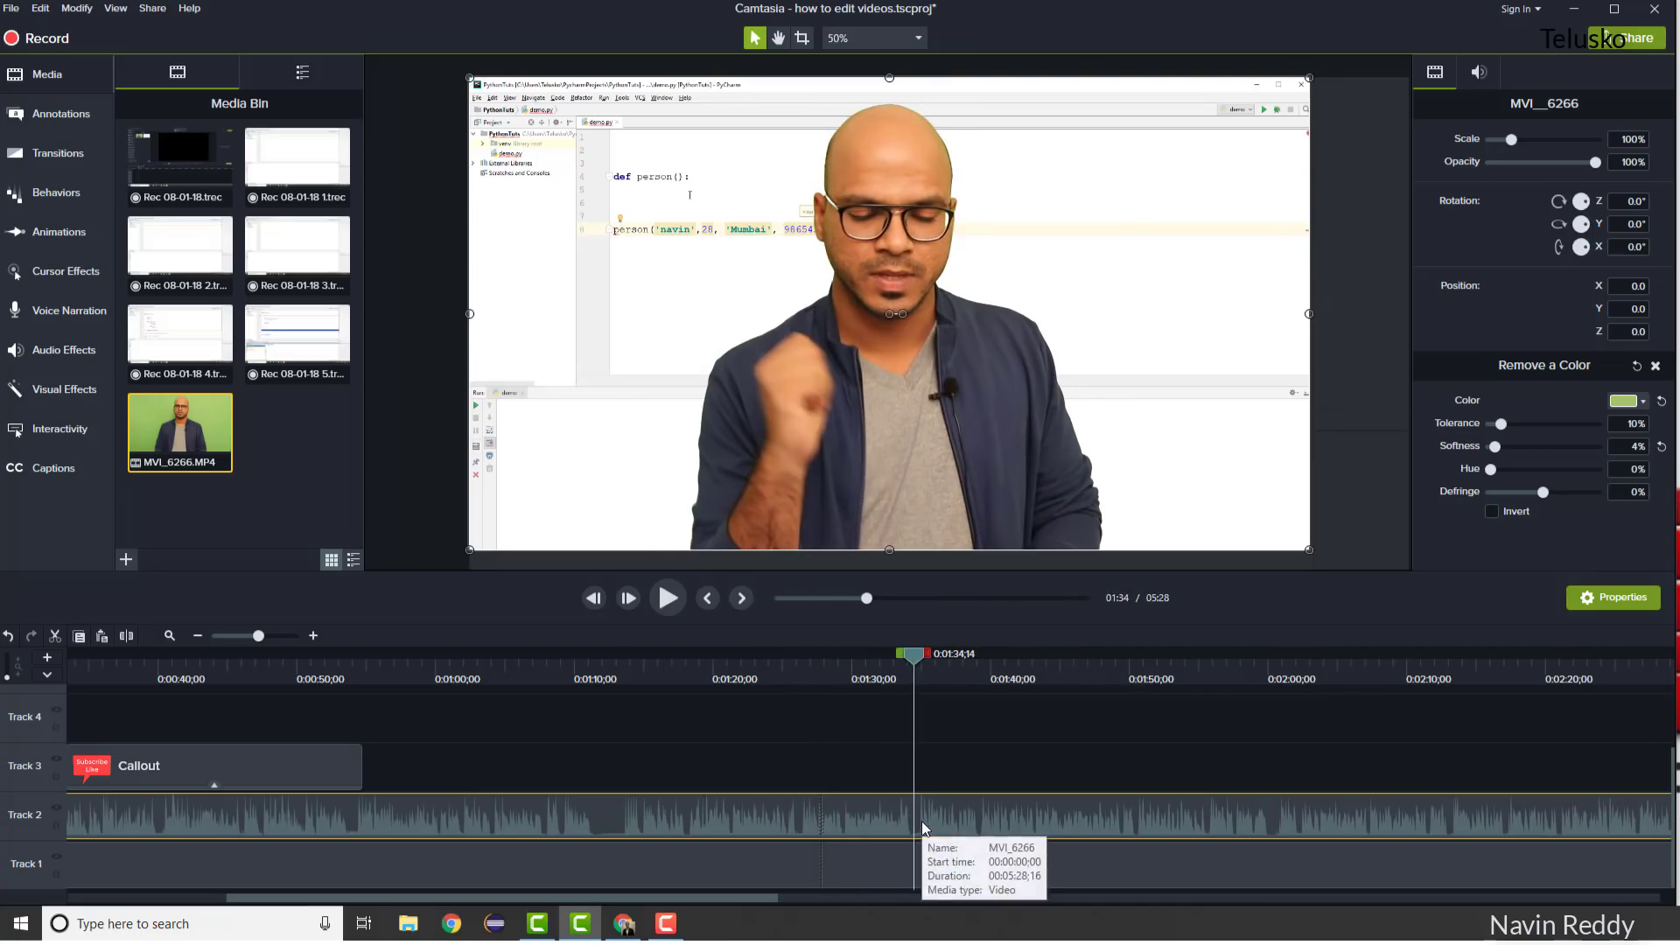
left_click(128, 636)
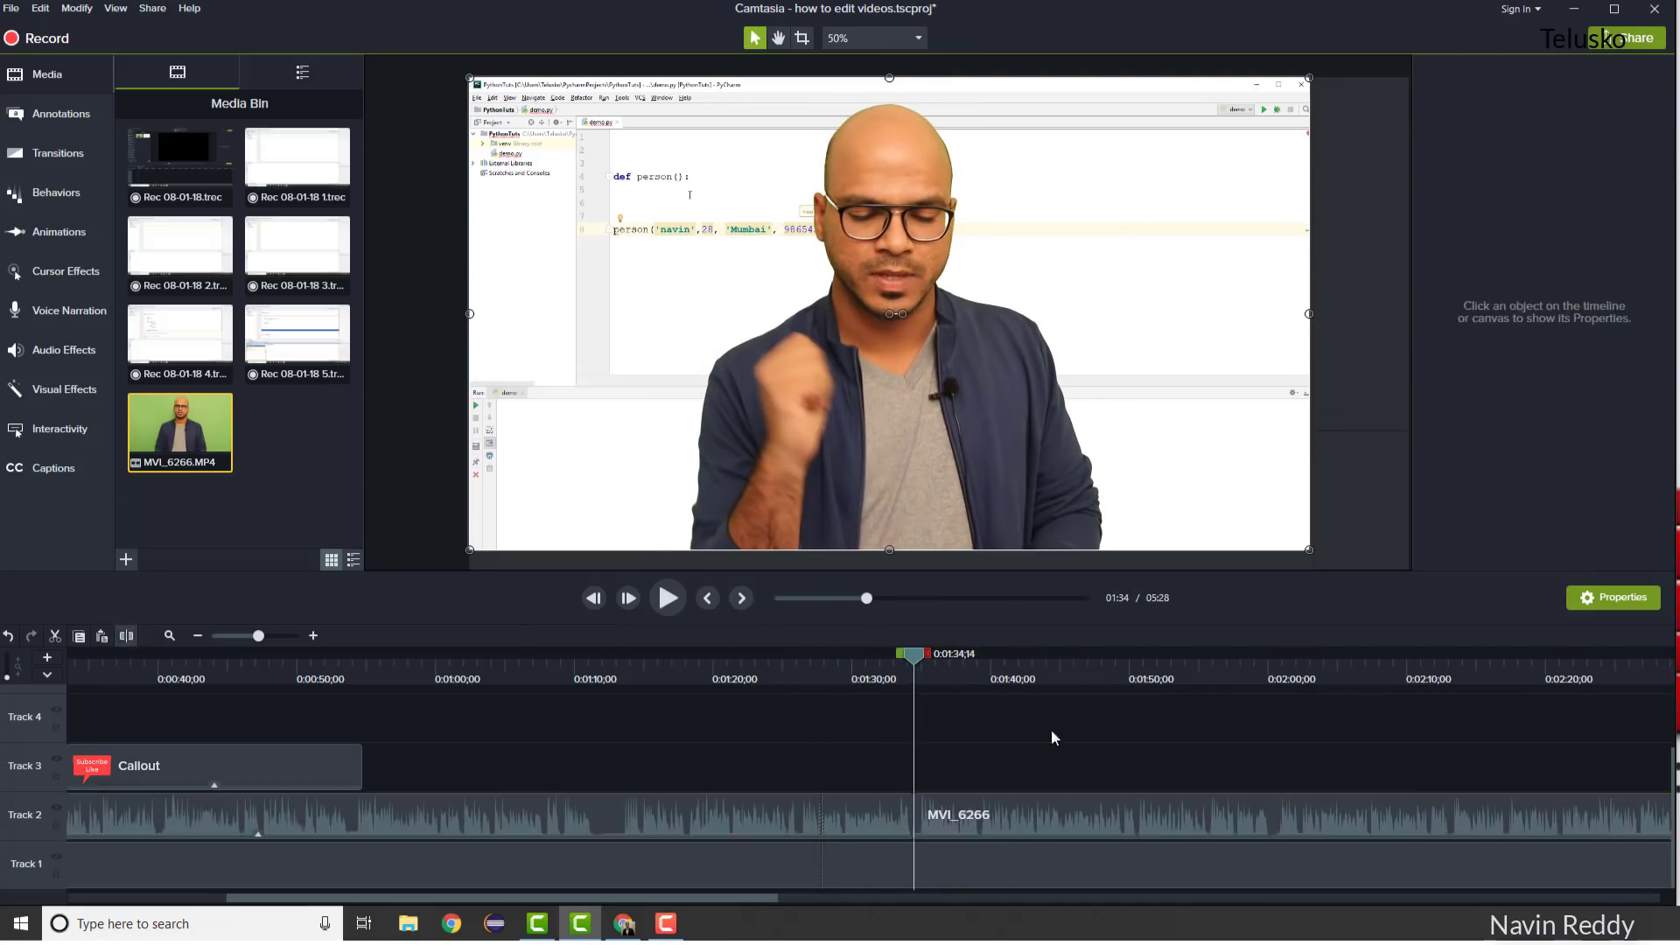
Shrink the presenter's second clip part to 54.3% in the frame's lower-right corner.
left_click(1026, 817)
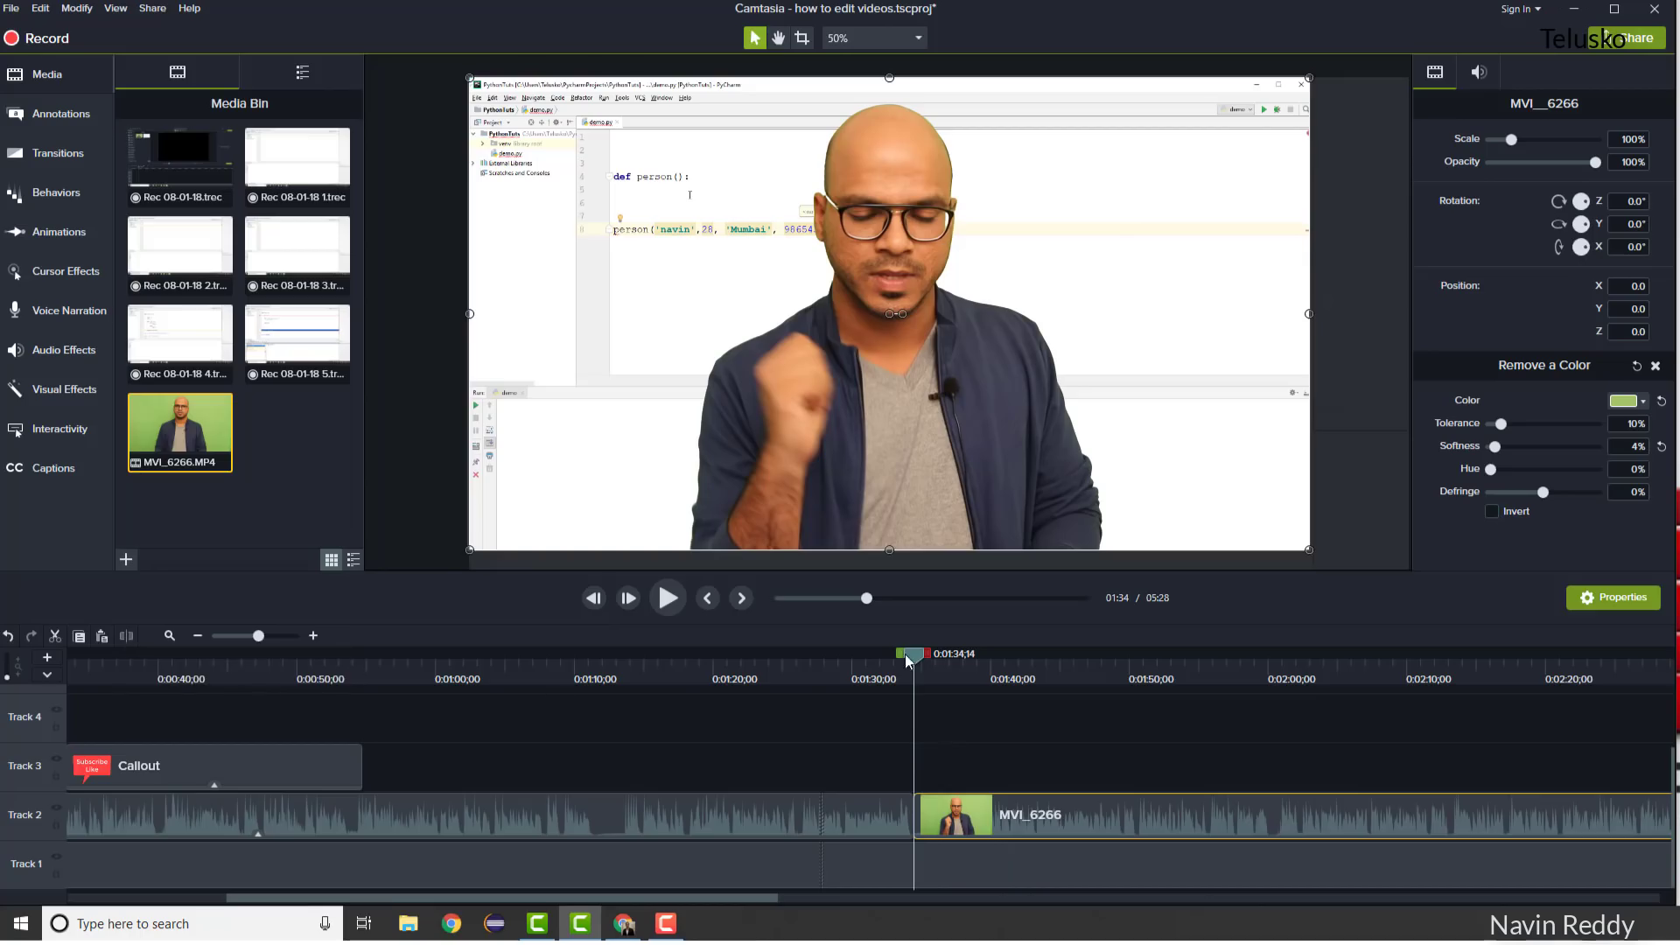
left_click(875, 818)
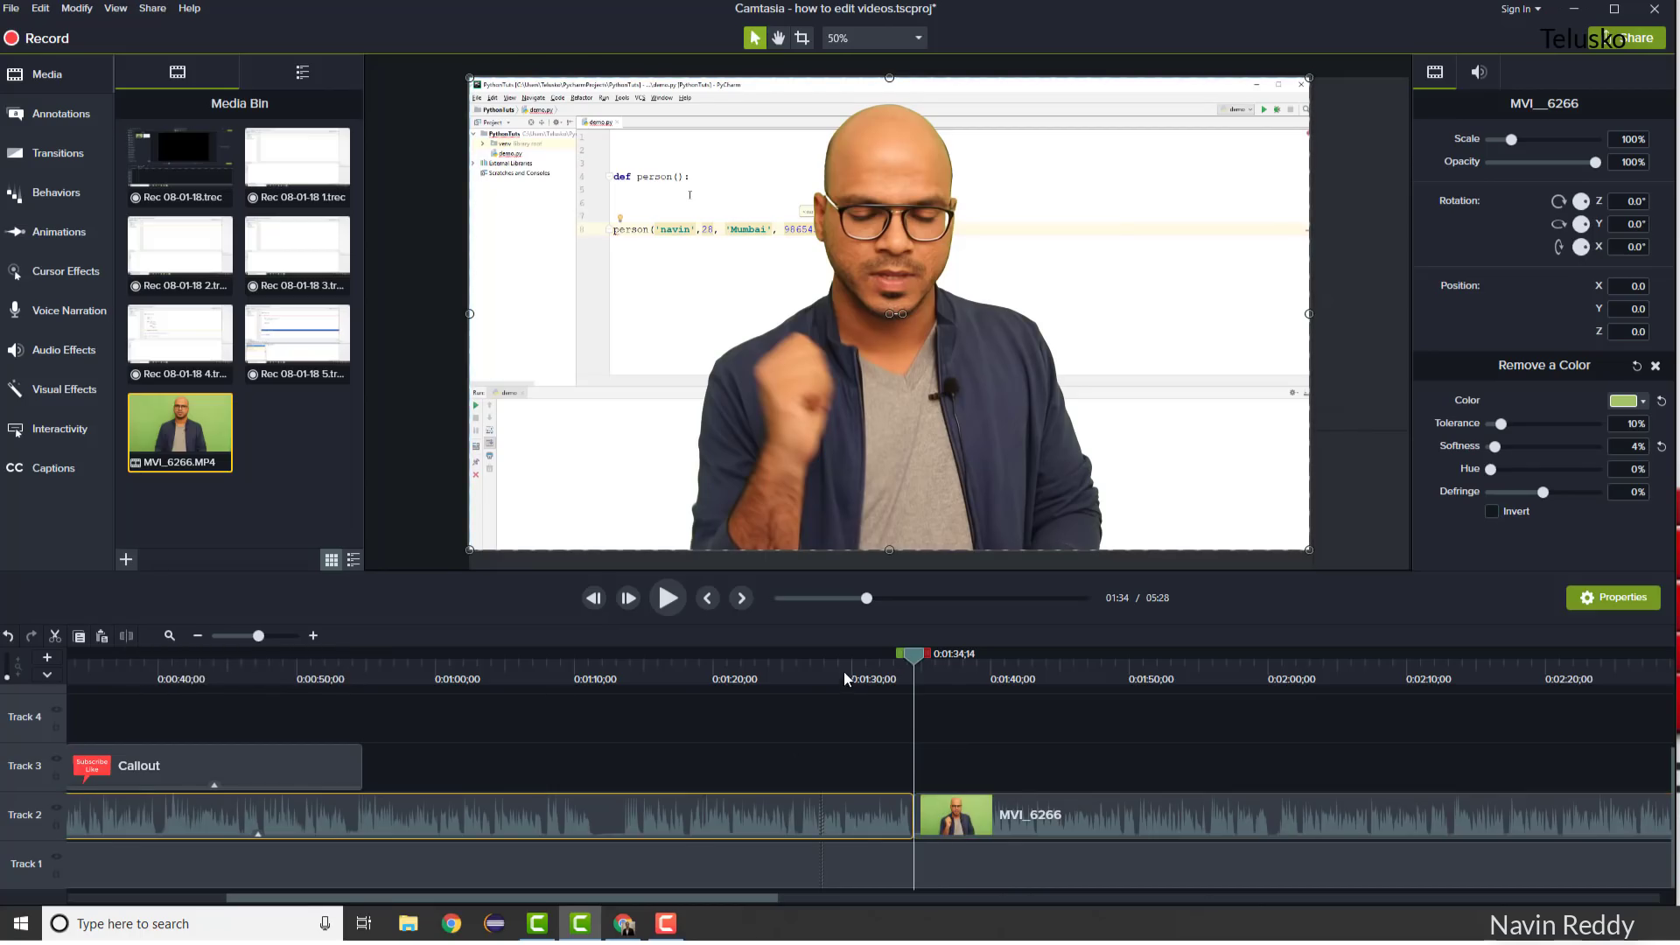
left_click(845, 673)
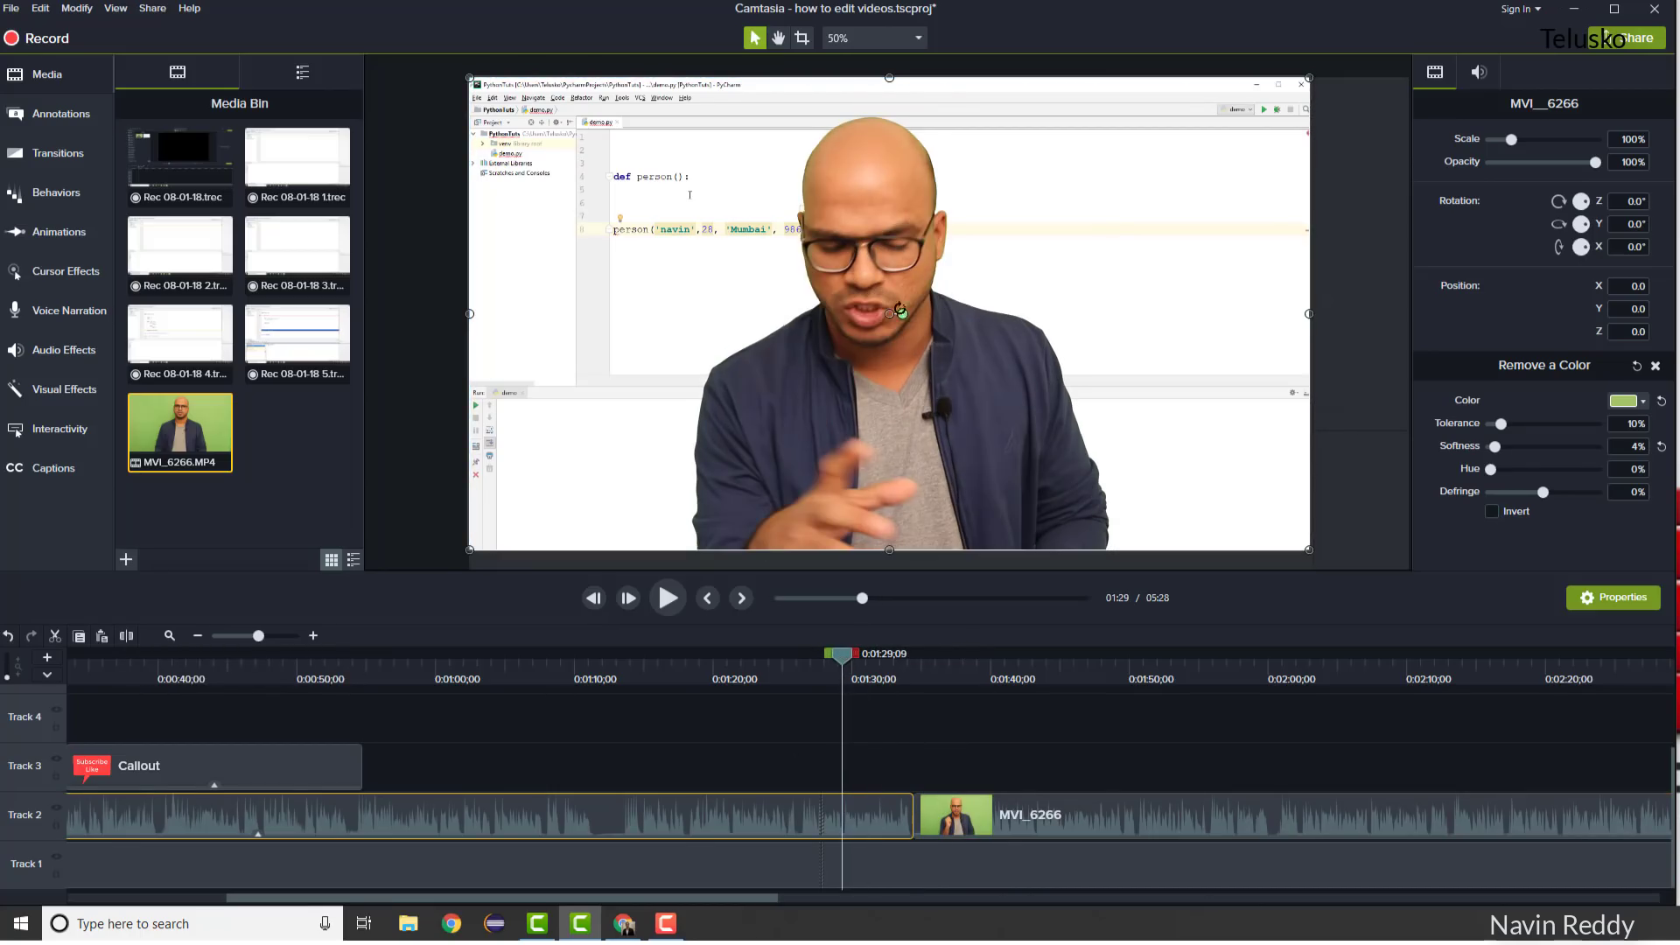
left_click_drag(843, 663, 974, 672)
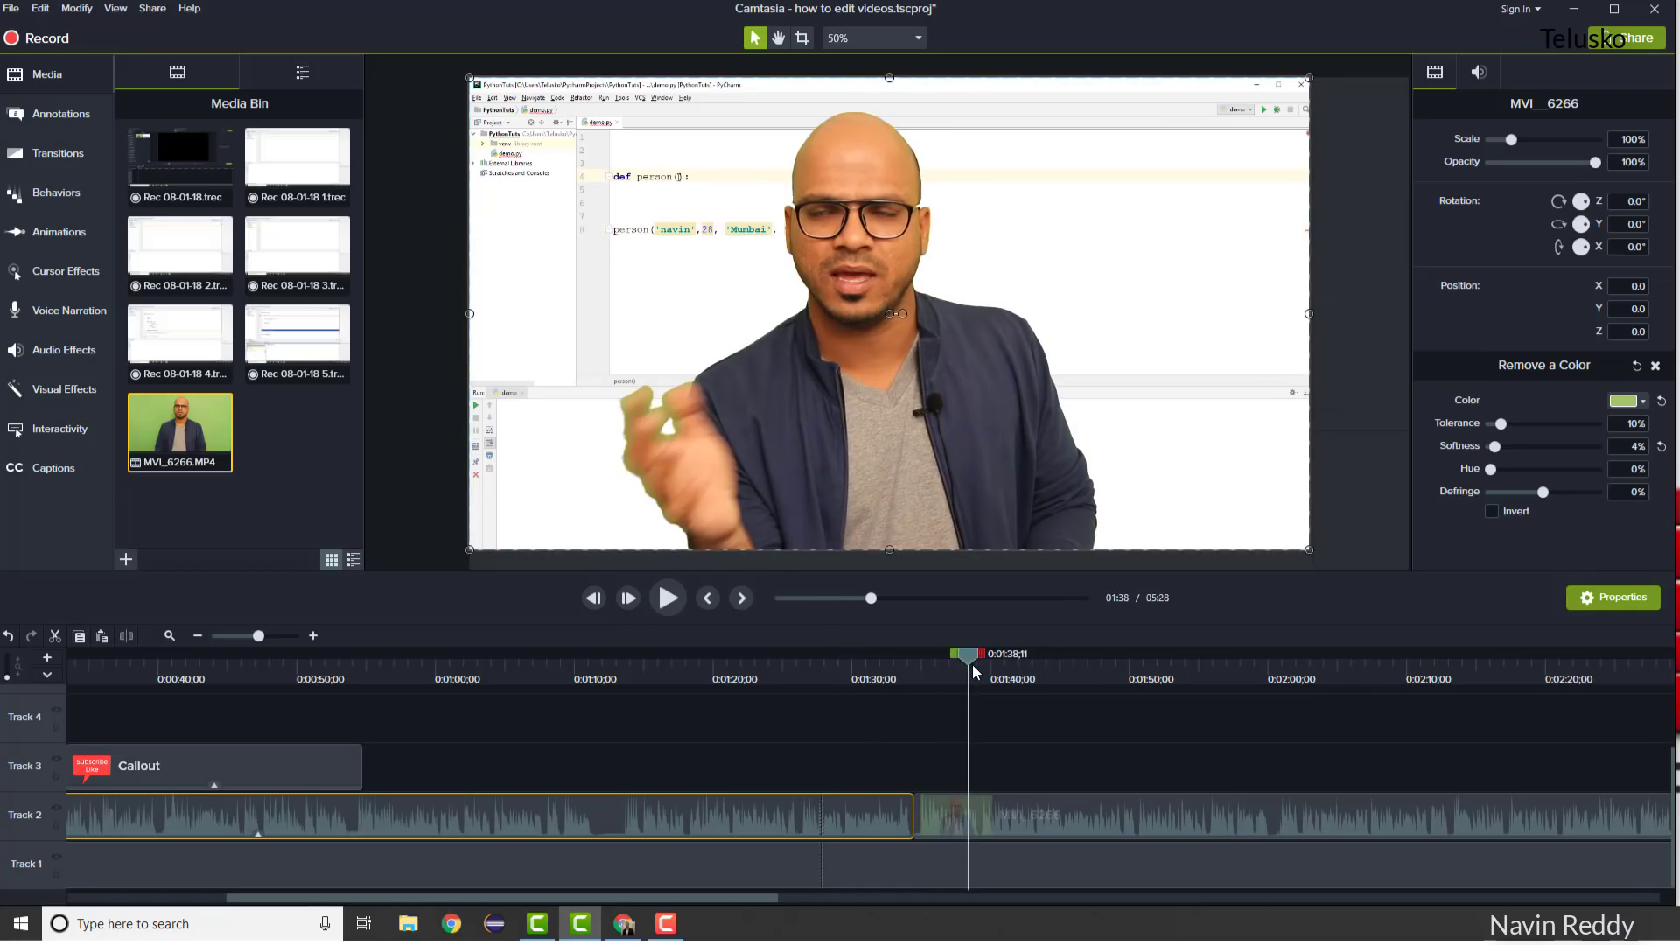
left_click(980, 807)
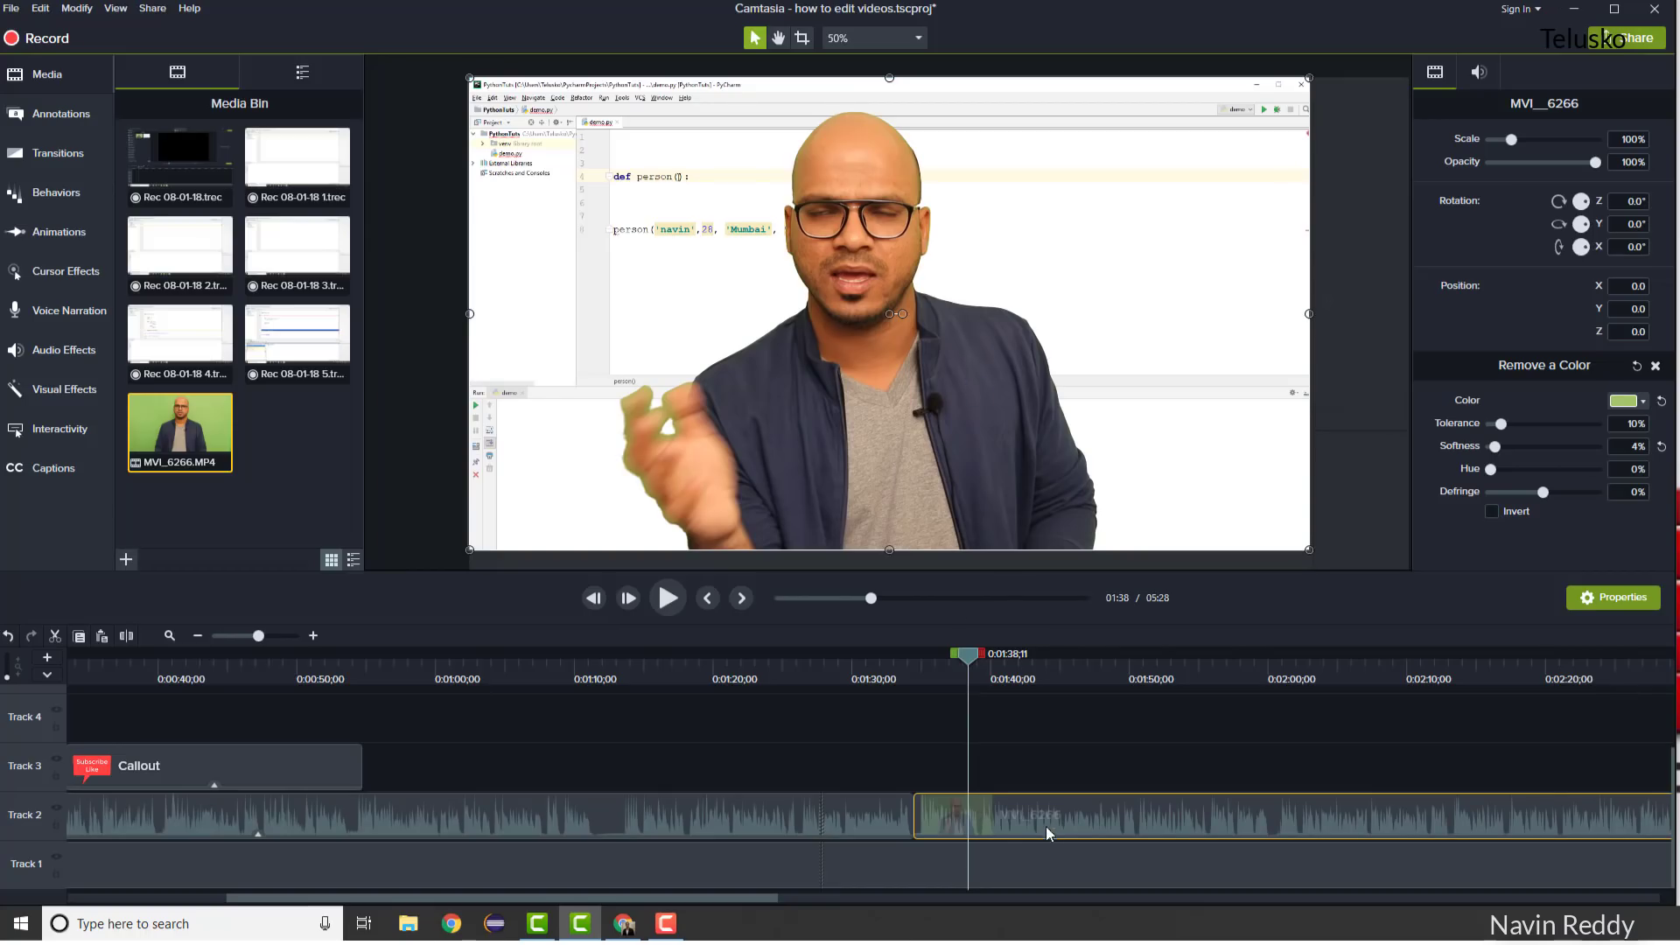
left_click_drag(468, 77, 853, 293)
left_click(429, 259)
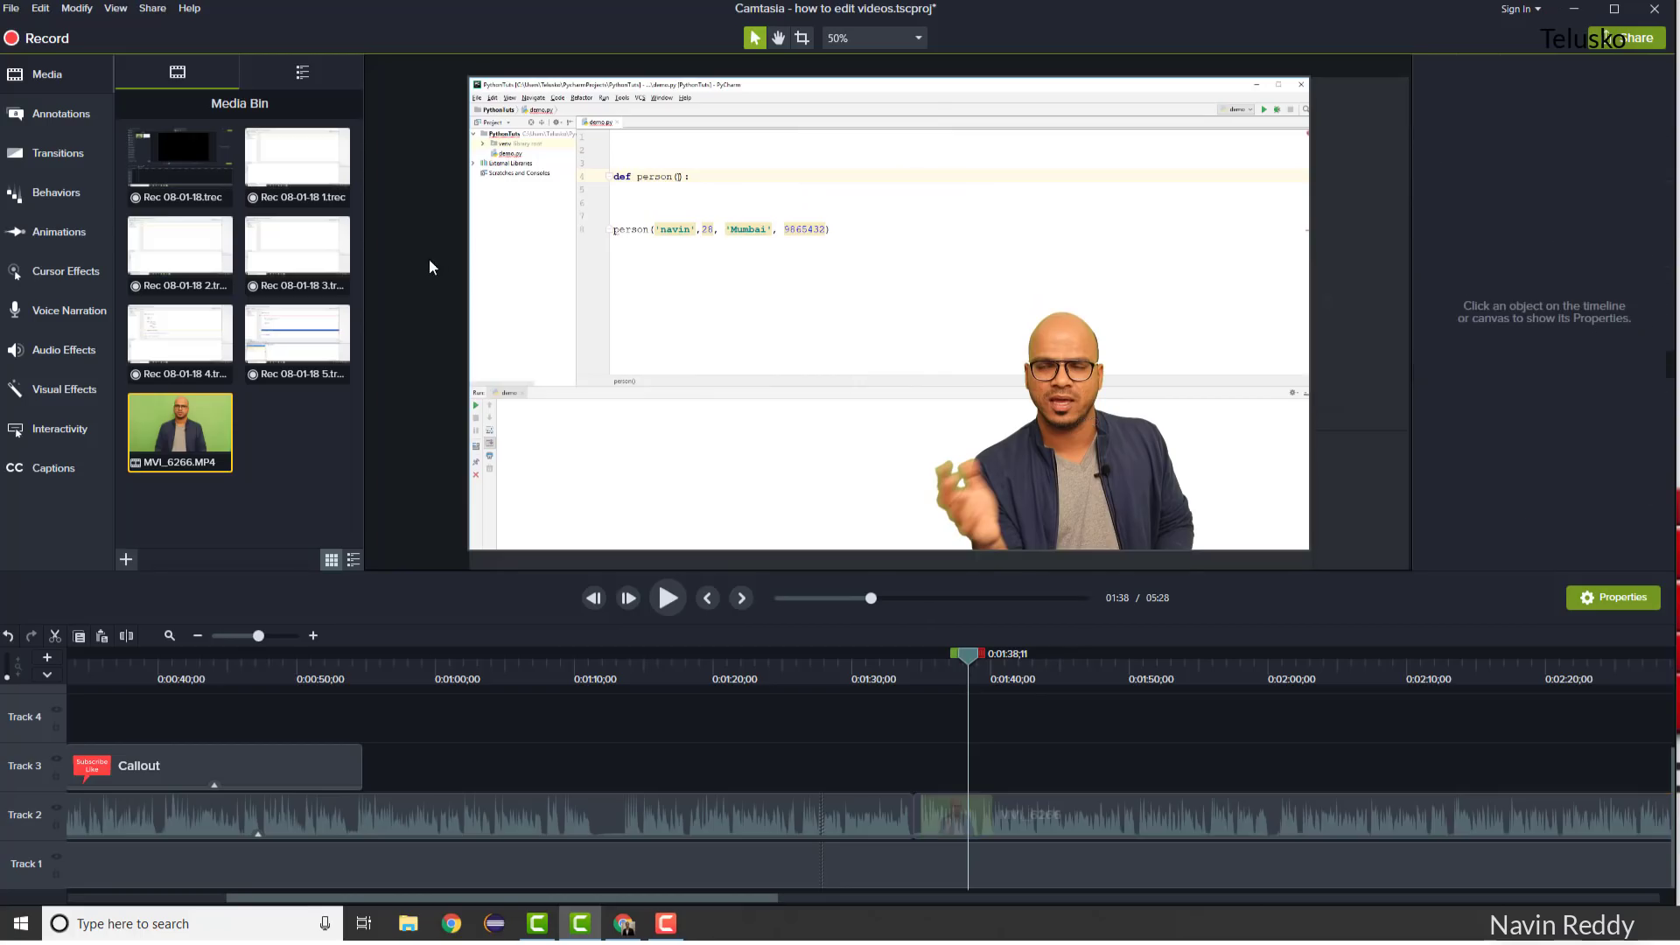
Zoom into the timeline and review playback from 0:01:32;05 through the split.
left_click(314, 636)
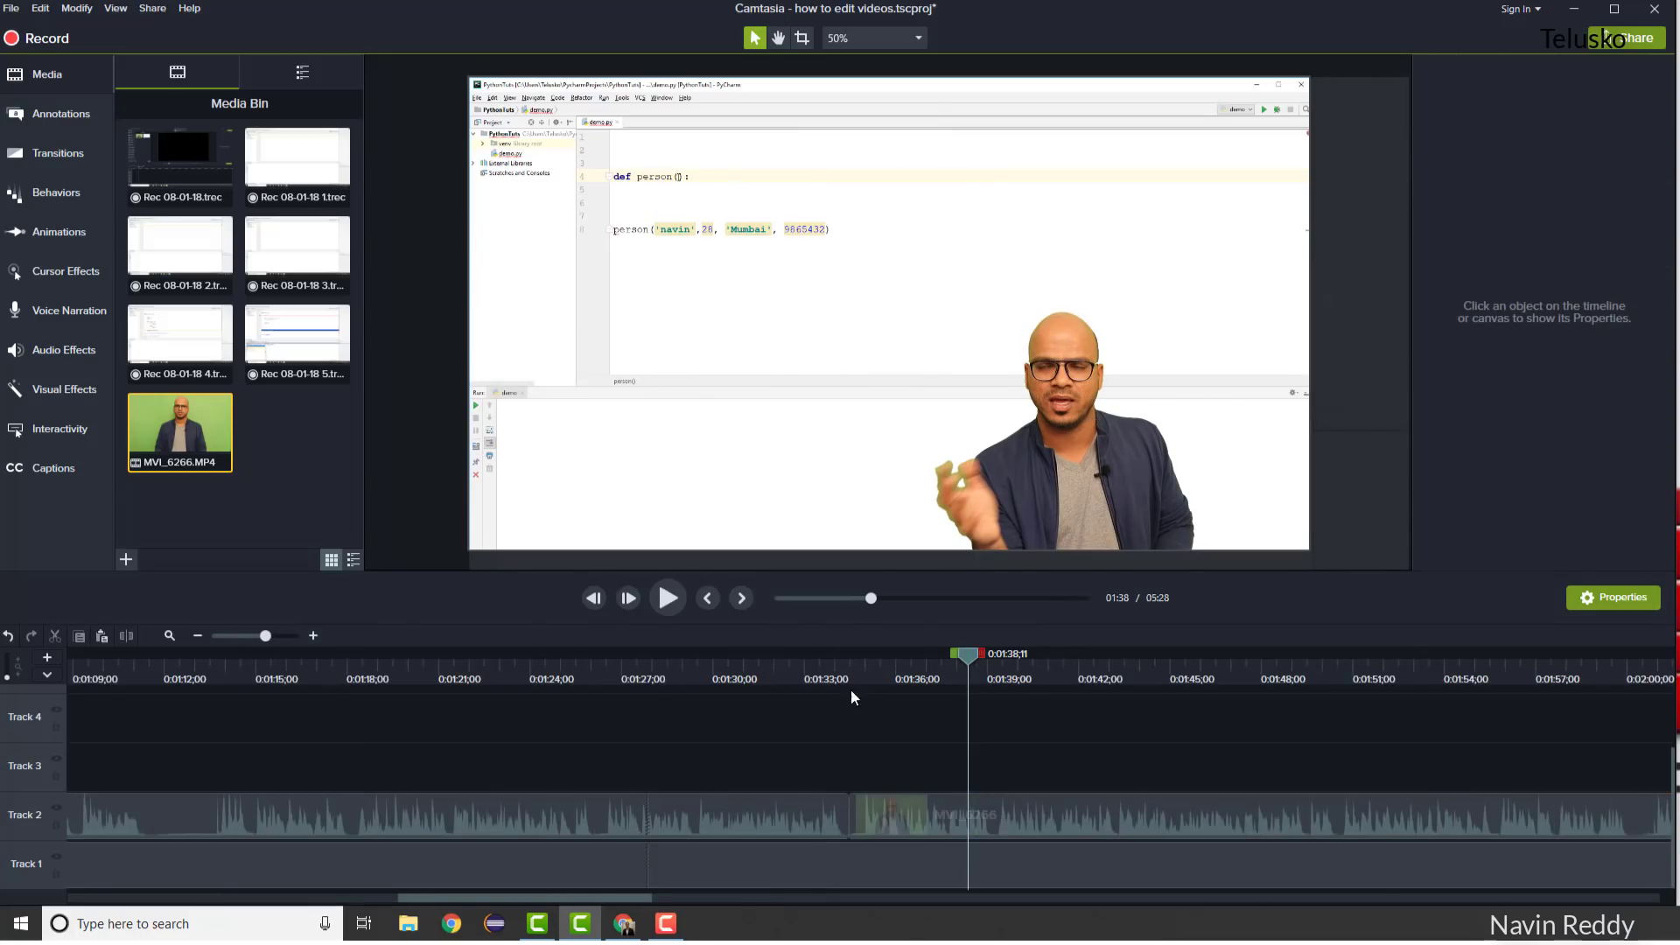
left_click(779, 654)
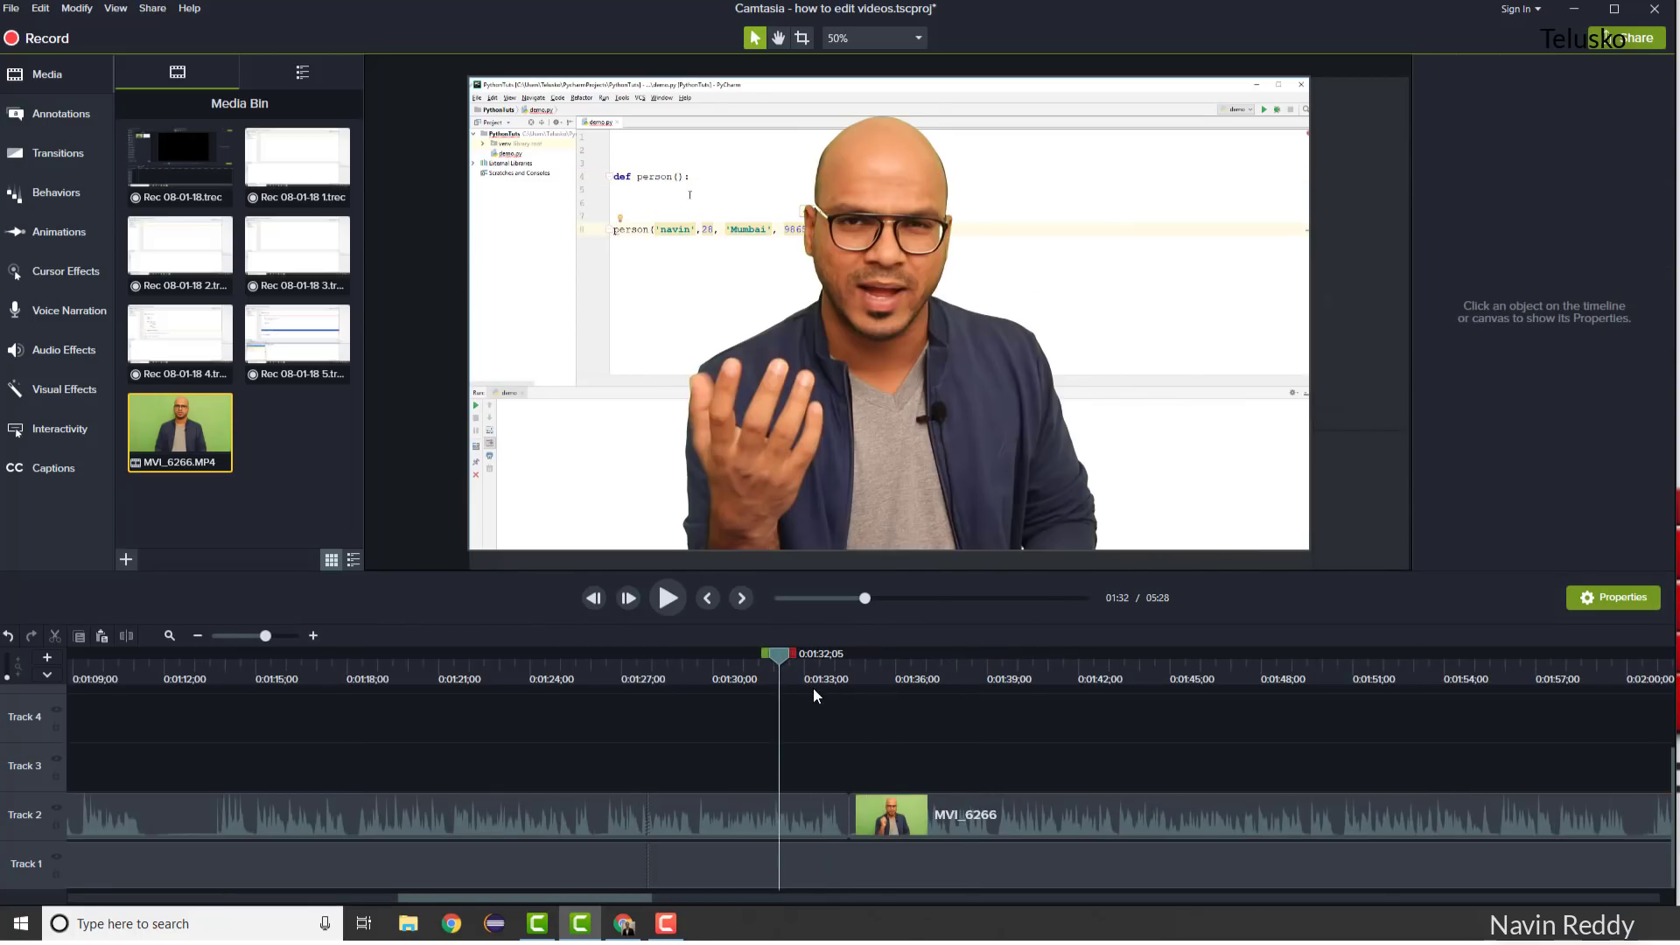
key("space")
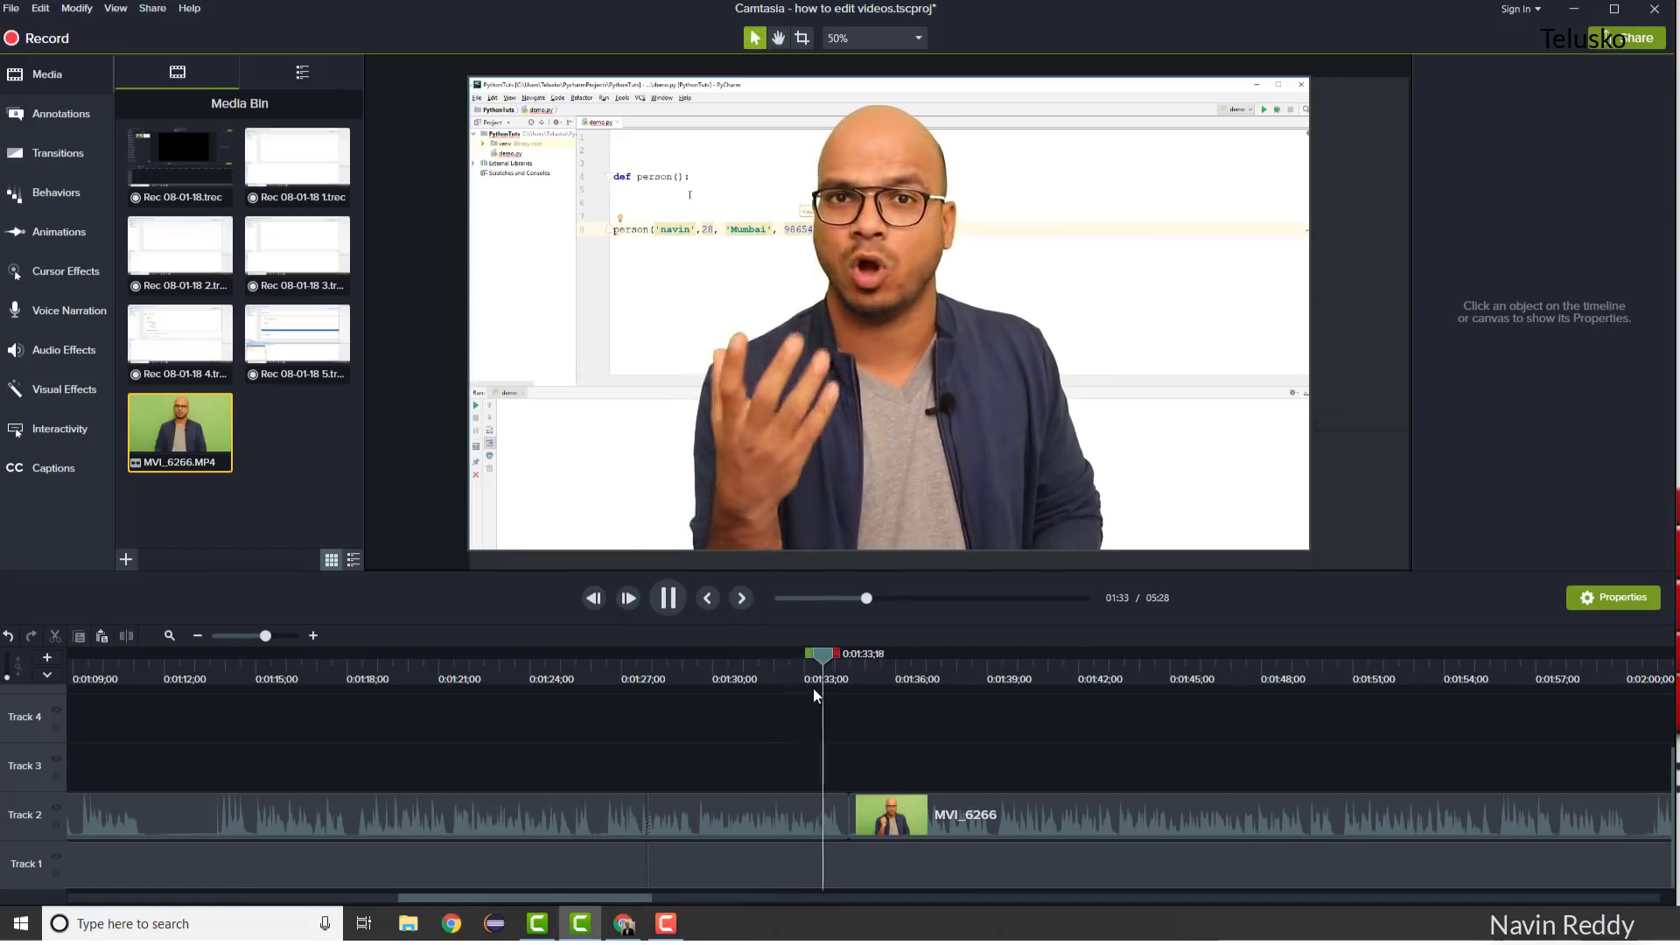
key("space")
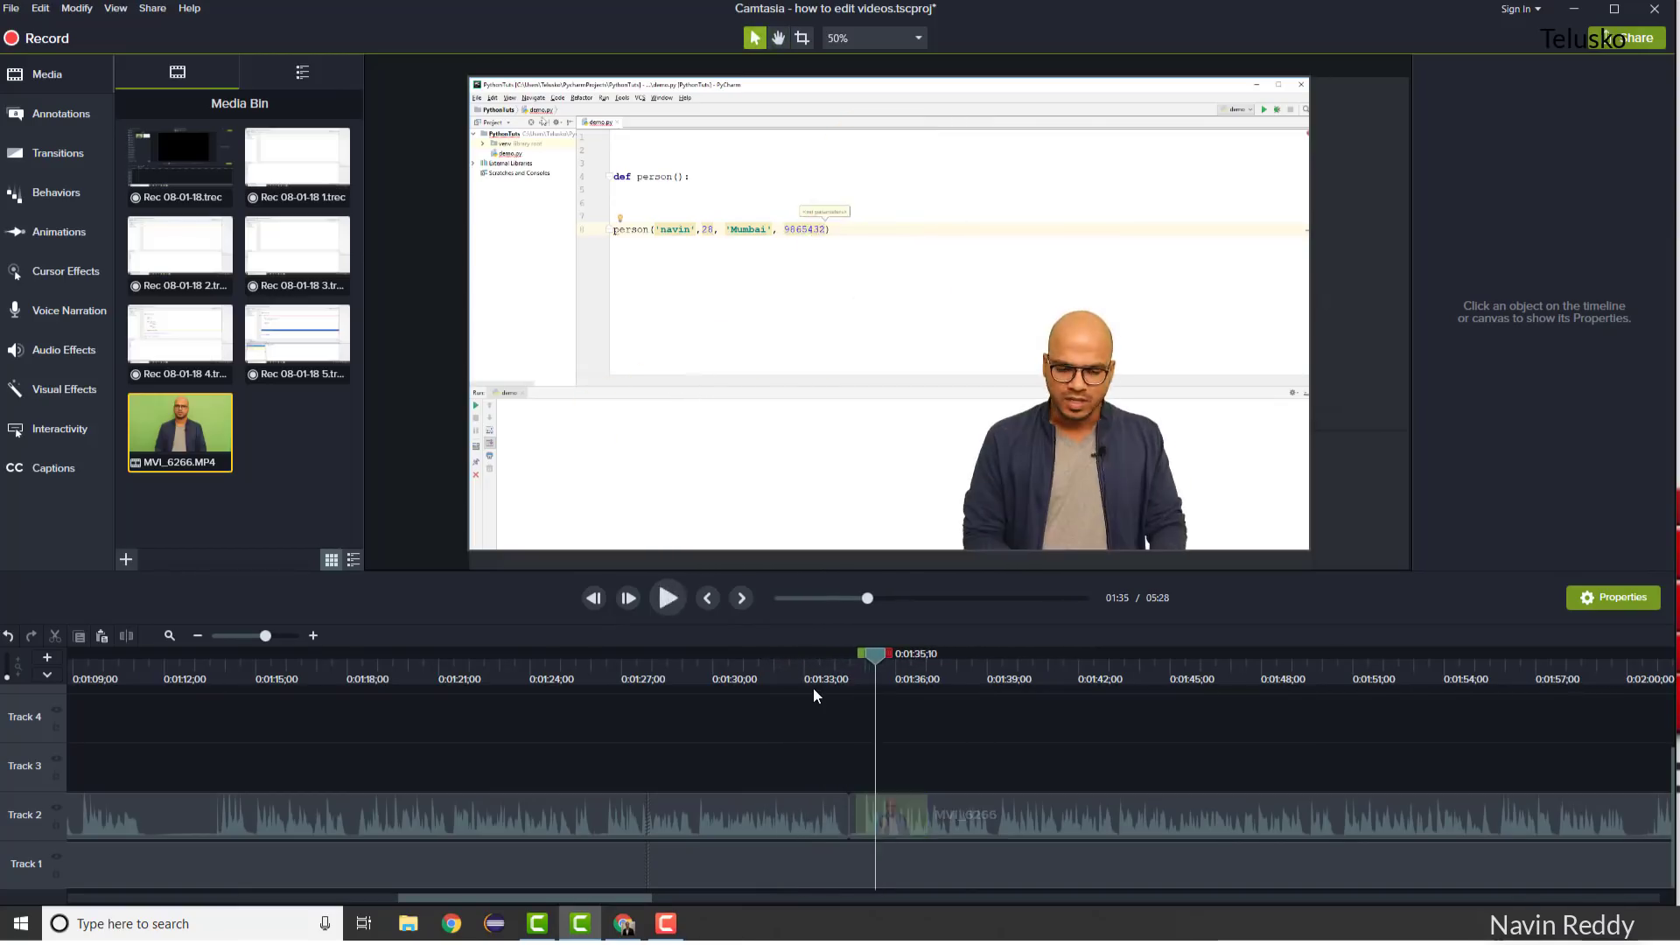
Cut the 0:01:34;12–0:01:34;16 range from the presenter footage and review the result.
left_click(306, 636)
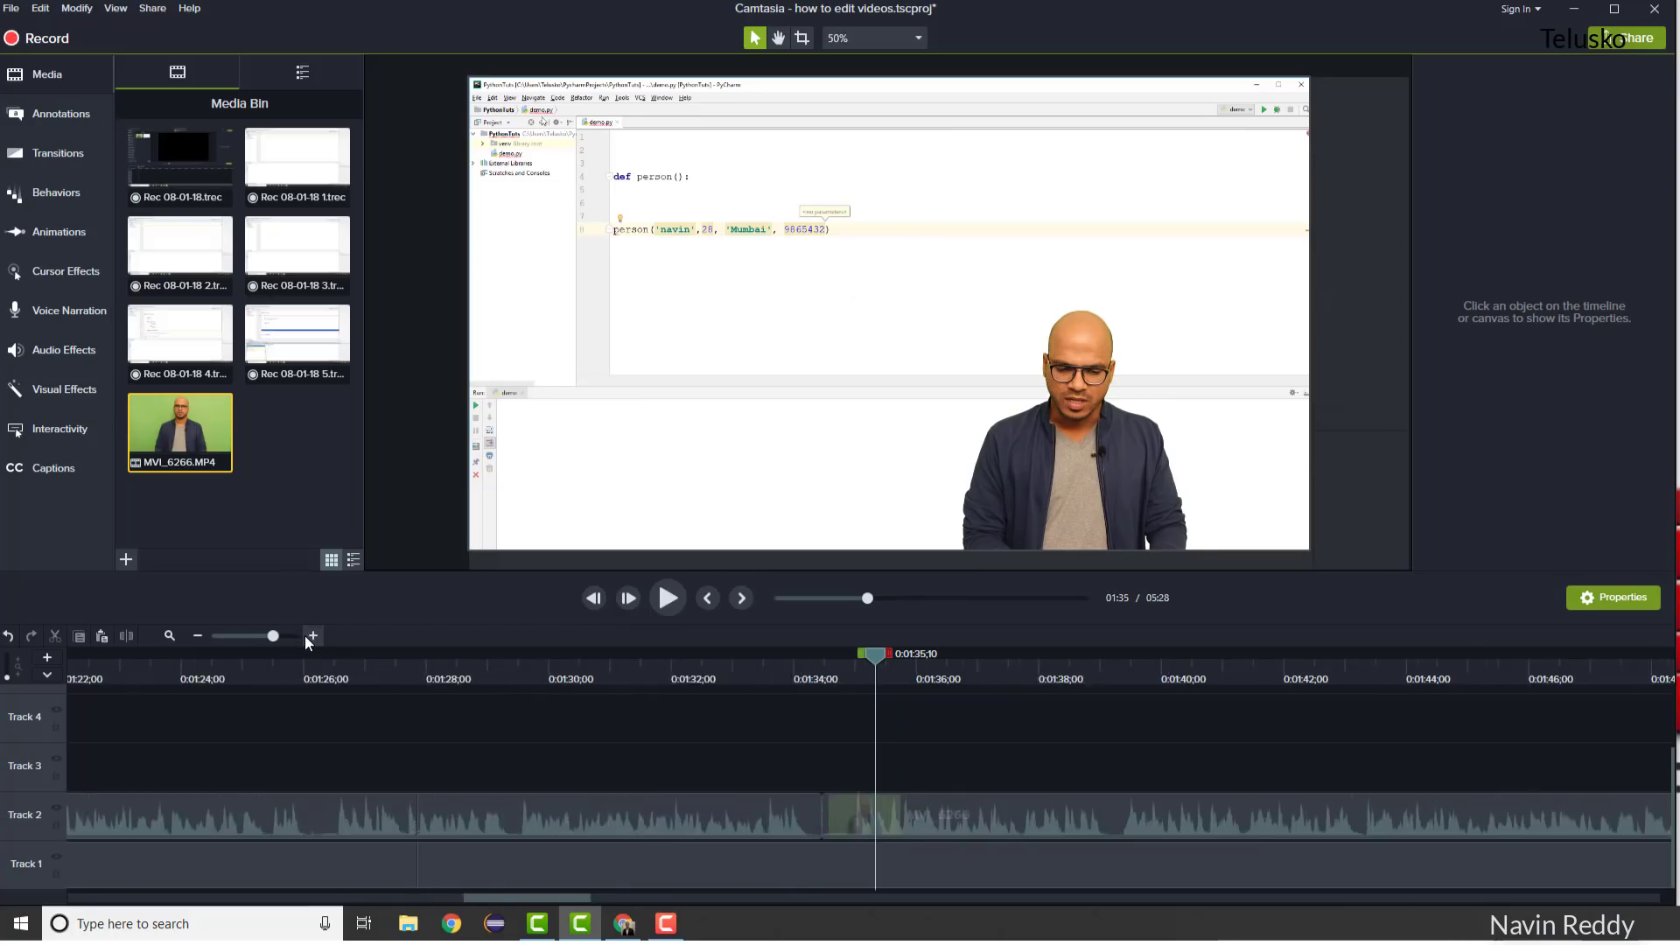
left_click(764, 653)
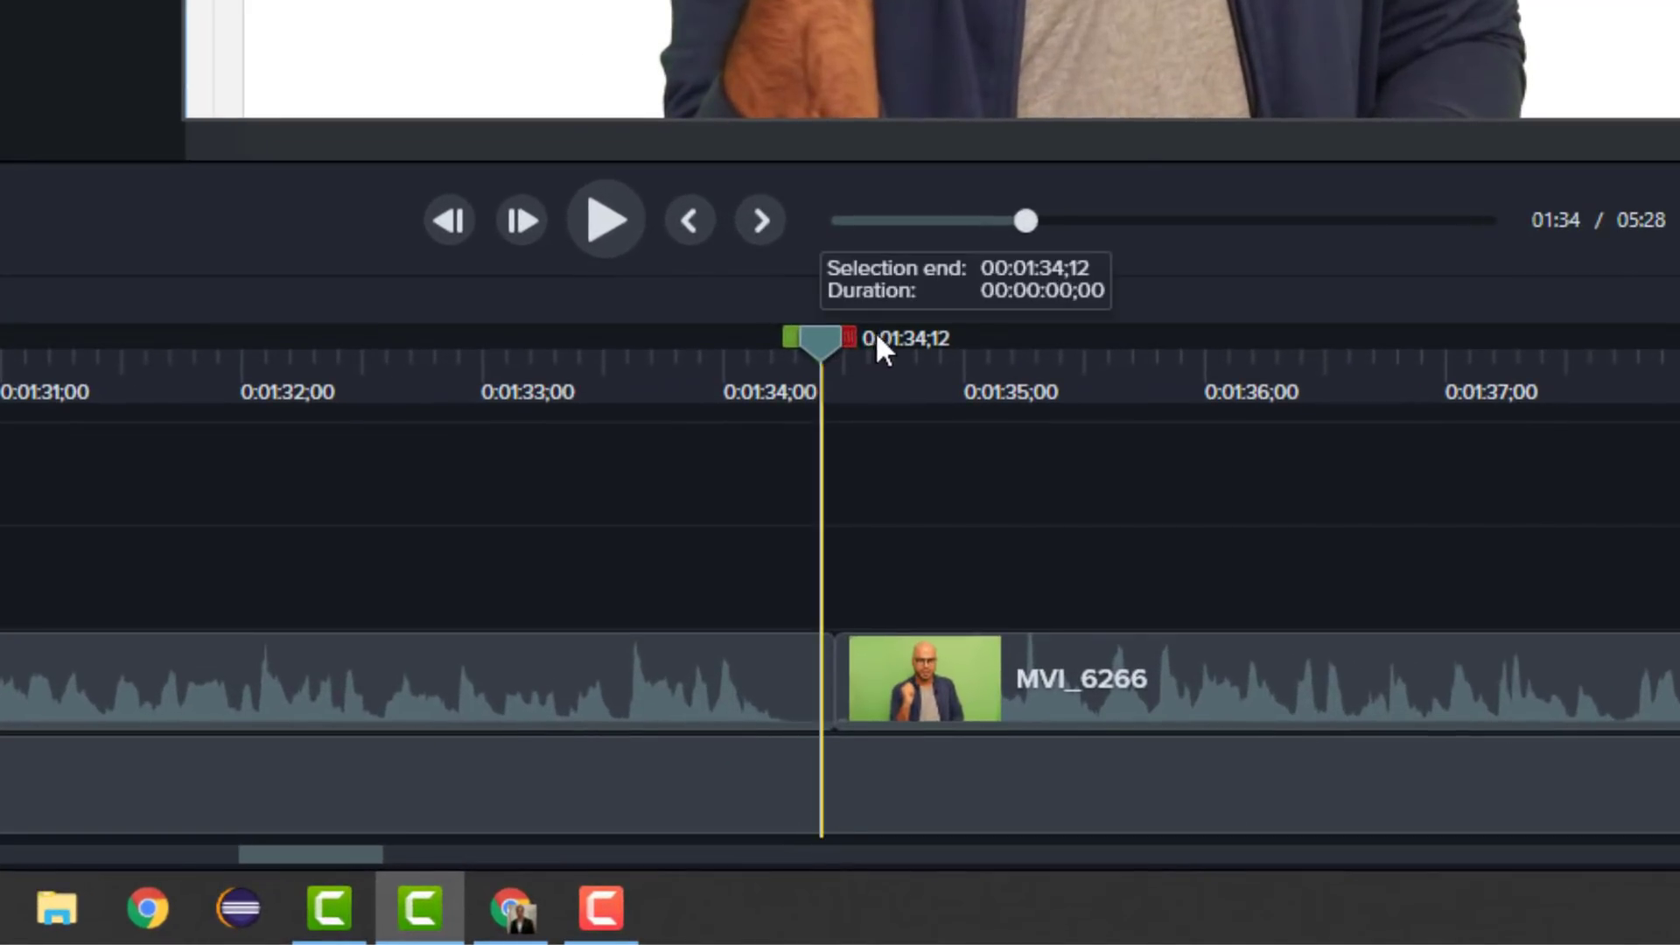
left_click_drag(878, 337, 883, 341)
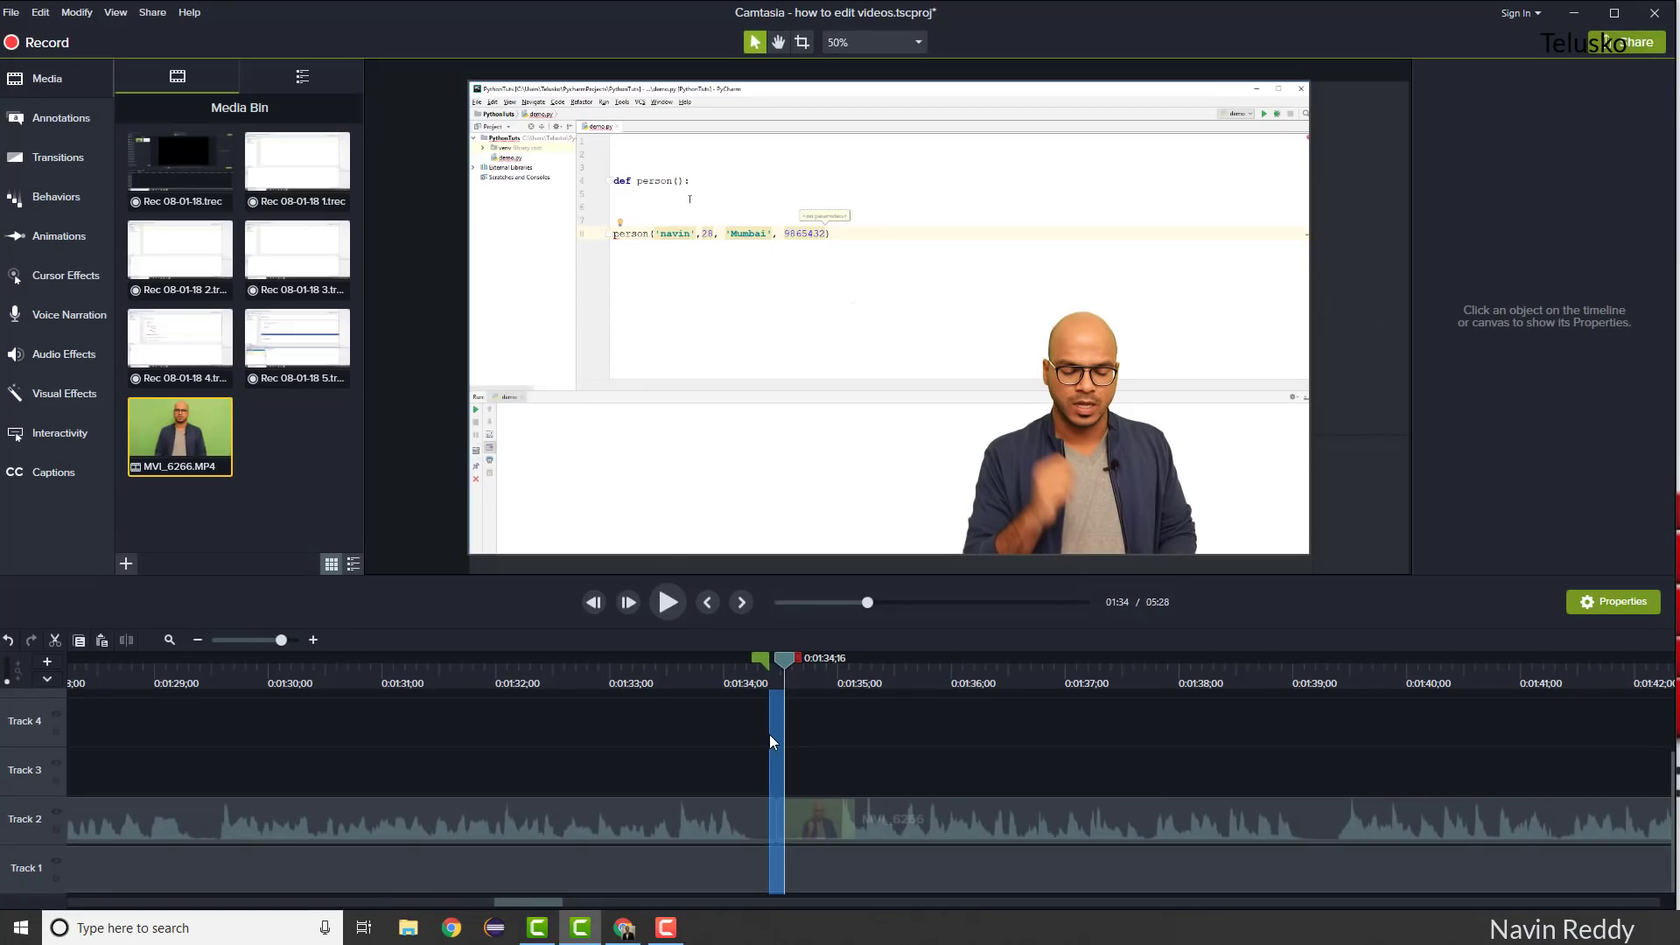
left_click(54, 642)
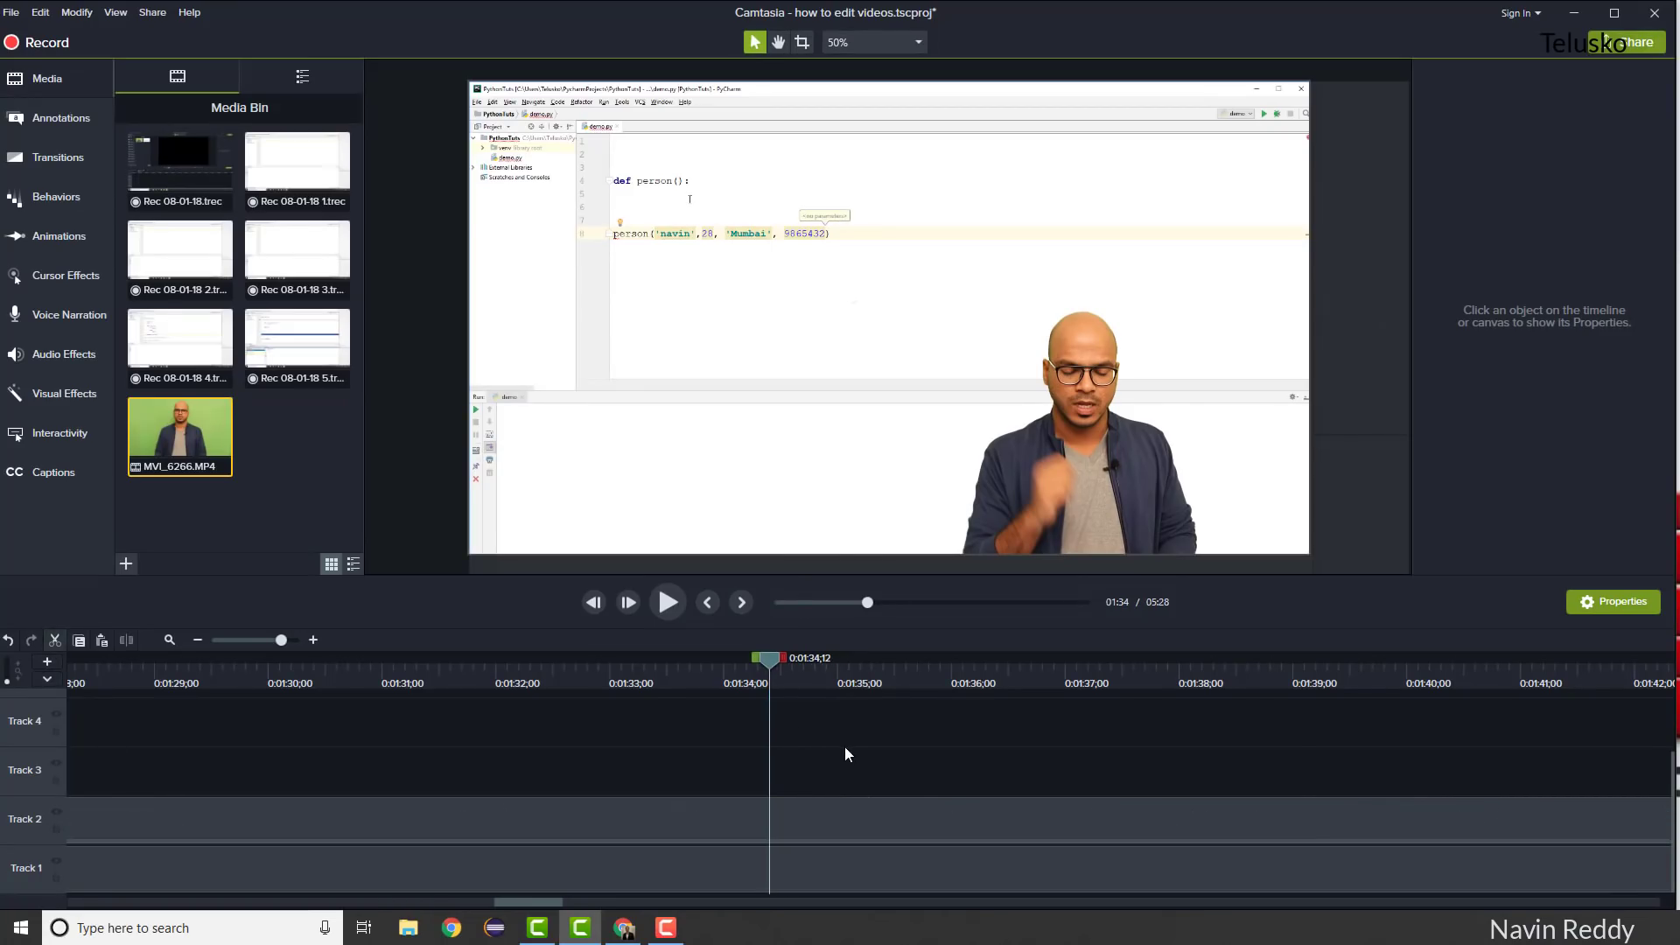
left_click(669, 658)
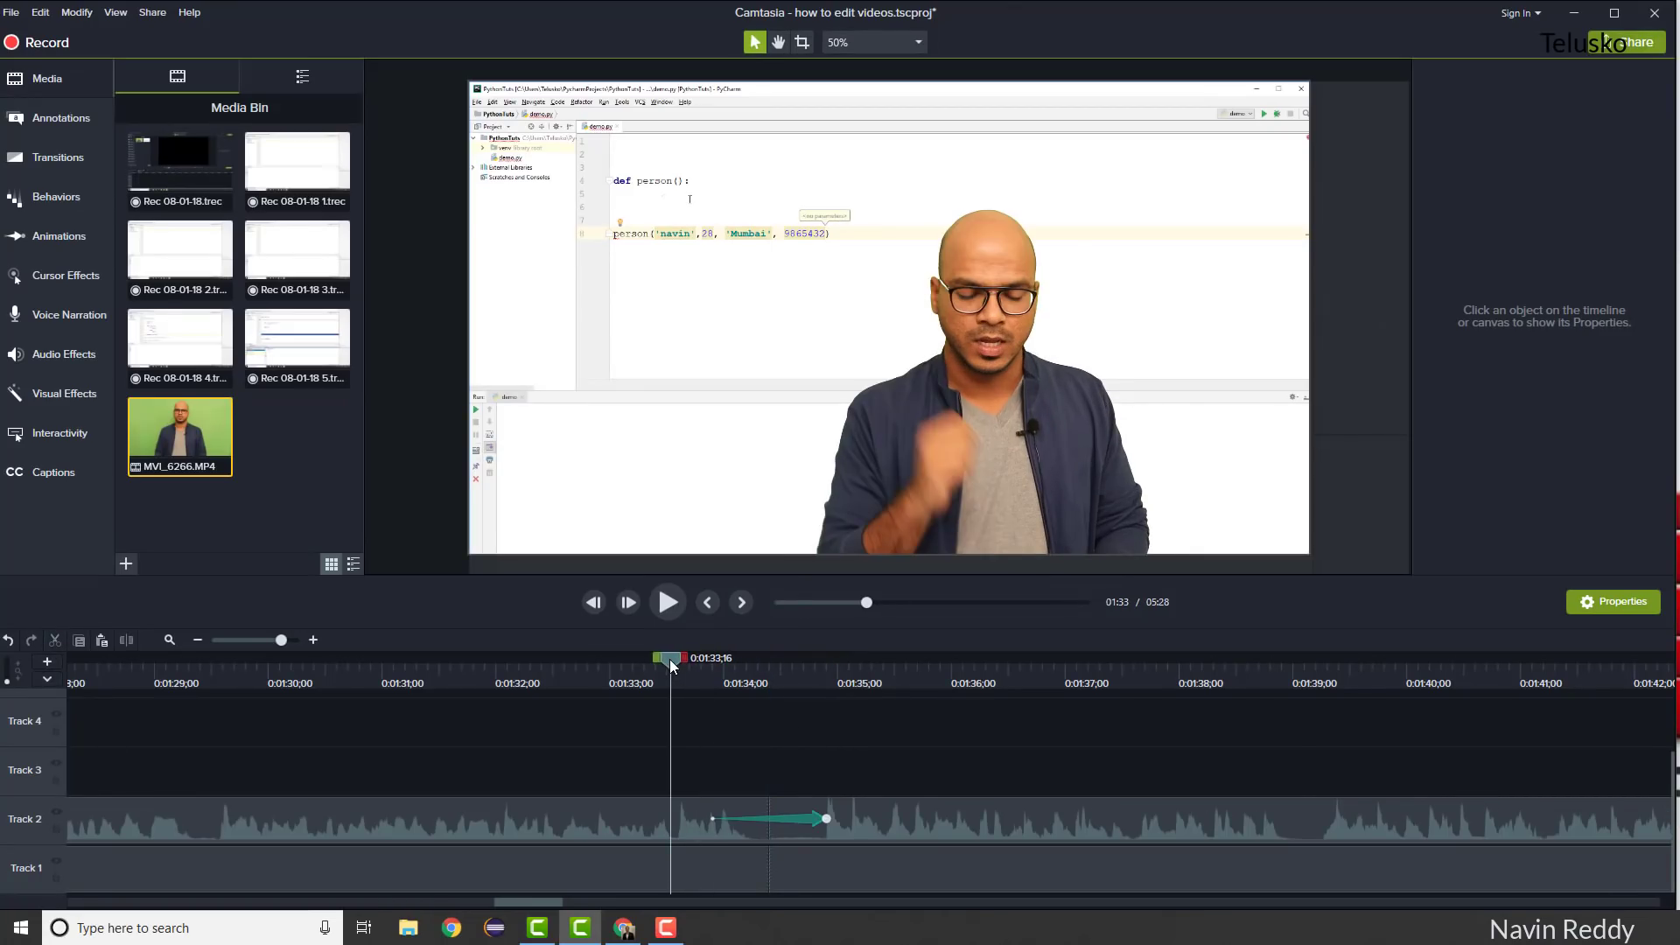
key("space")
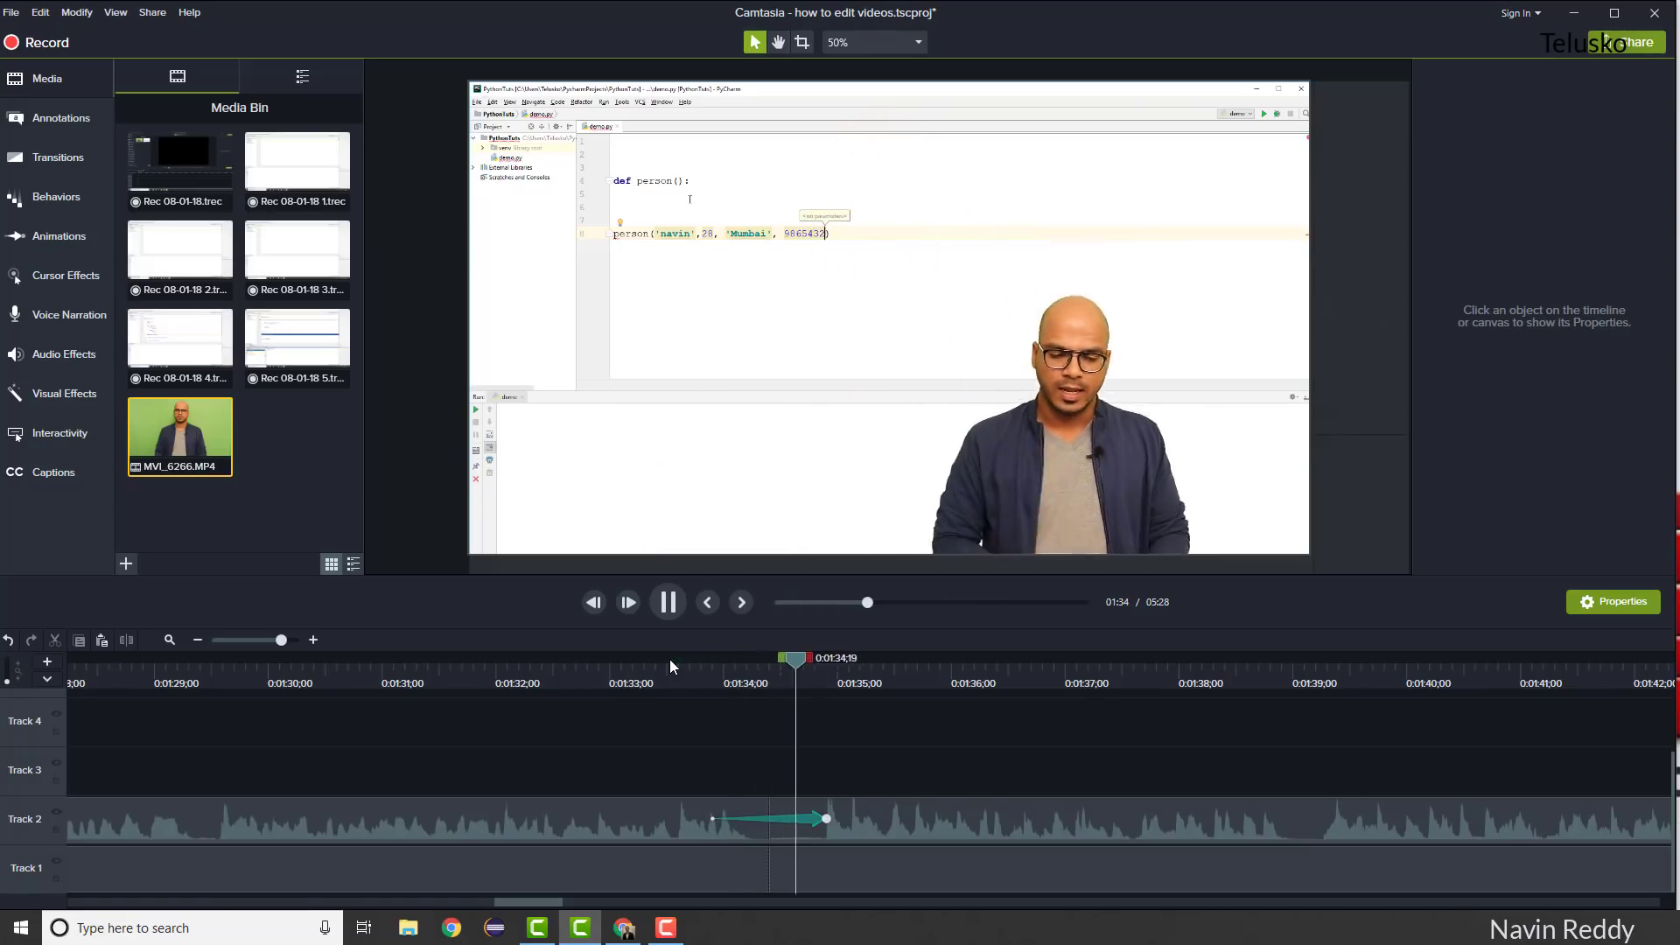
key("space")
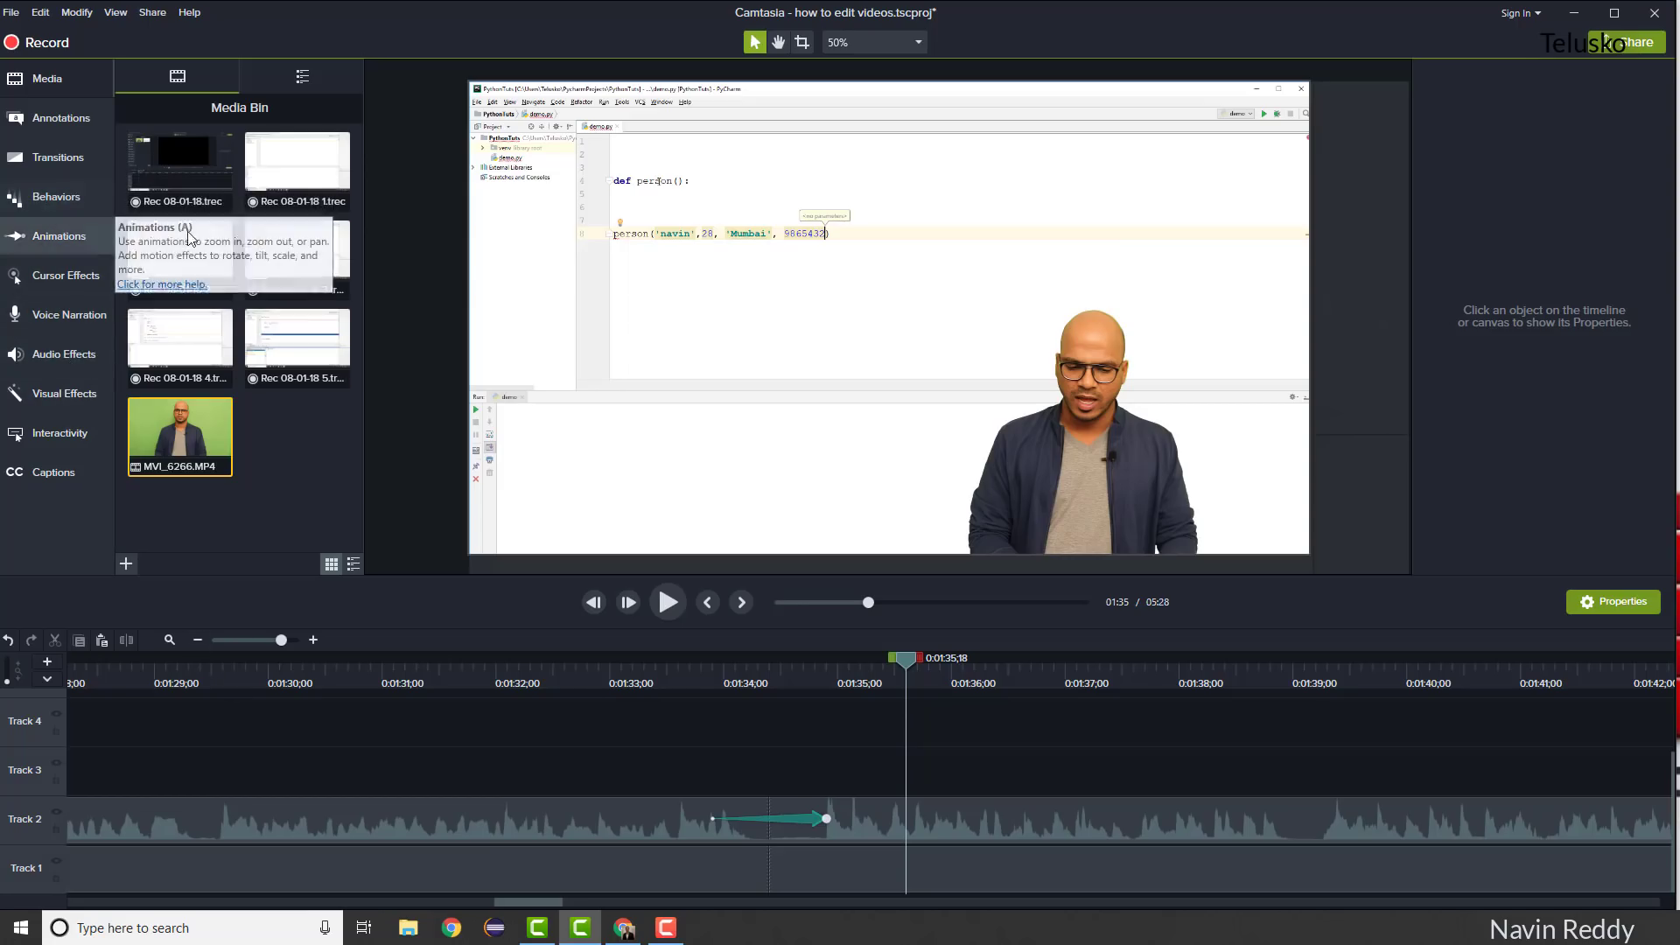
Add a Zoom-n-Pan close-up on the code and preview it from 0:01:39;11.
left_click(79, 112)
left_click(82, 91)
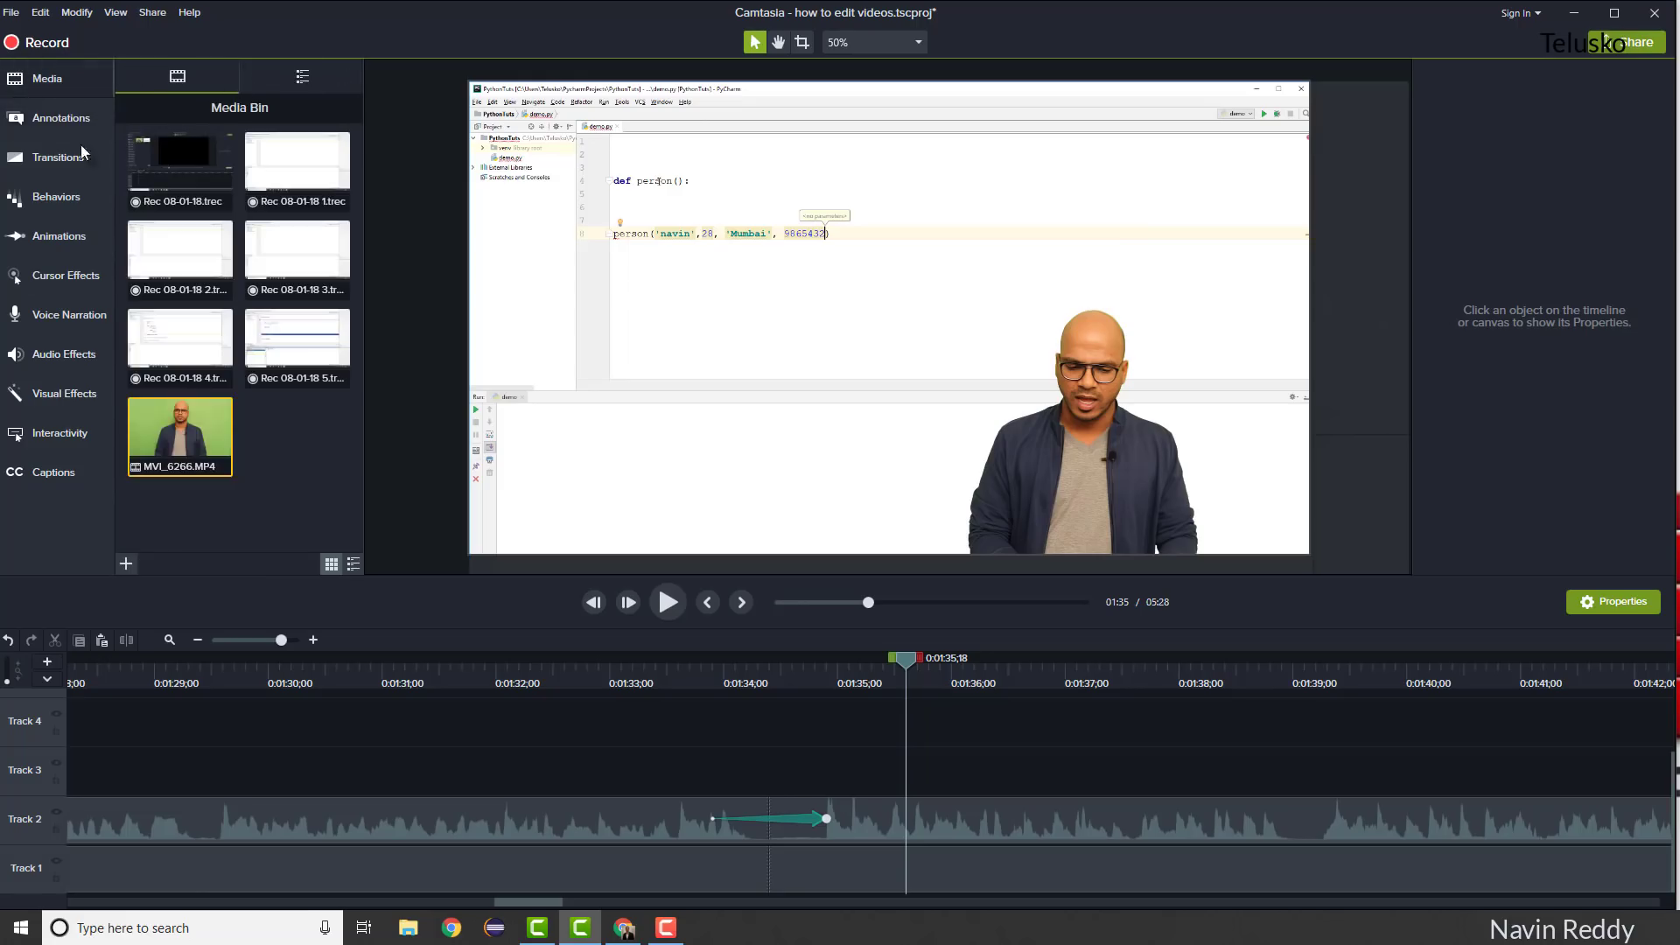
left_click(60, 234)
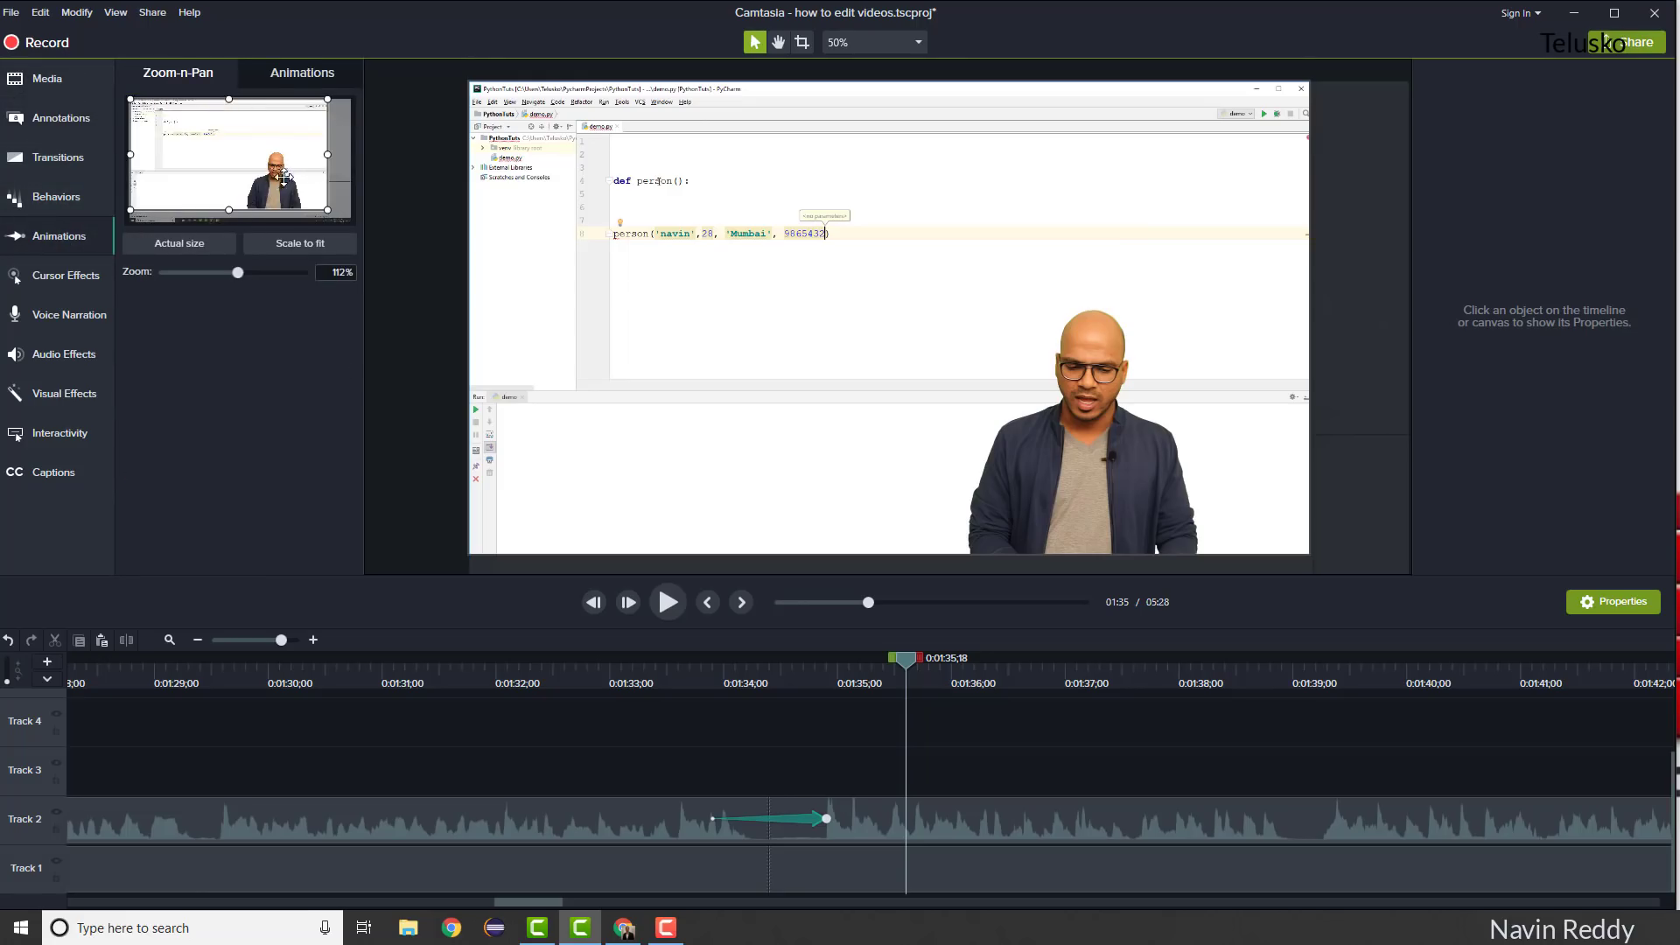
left_click_drag(903, 658, 1470, 658)
left_click_drag(532, 897, 578, 900)
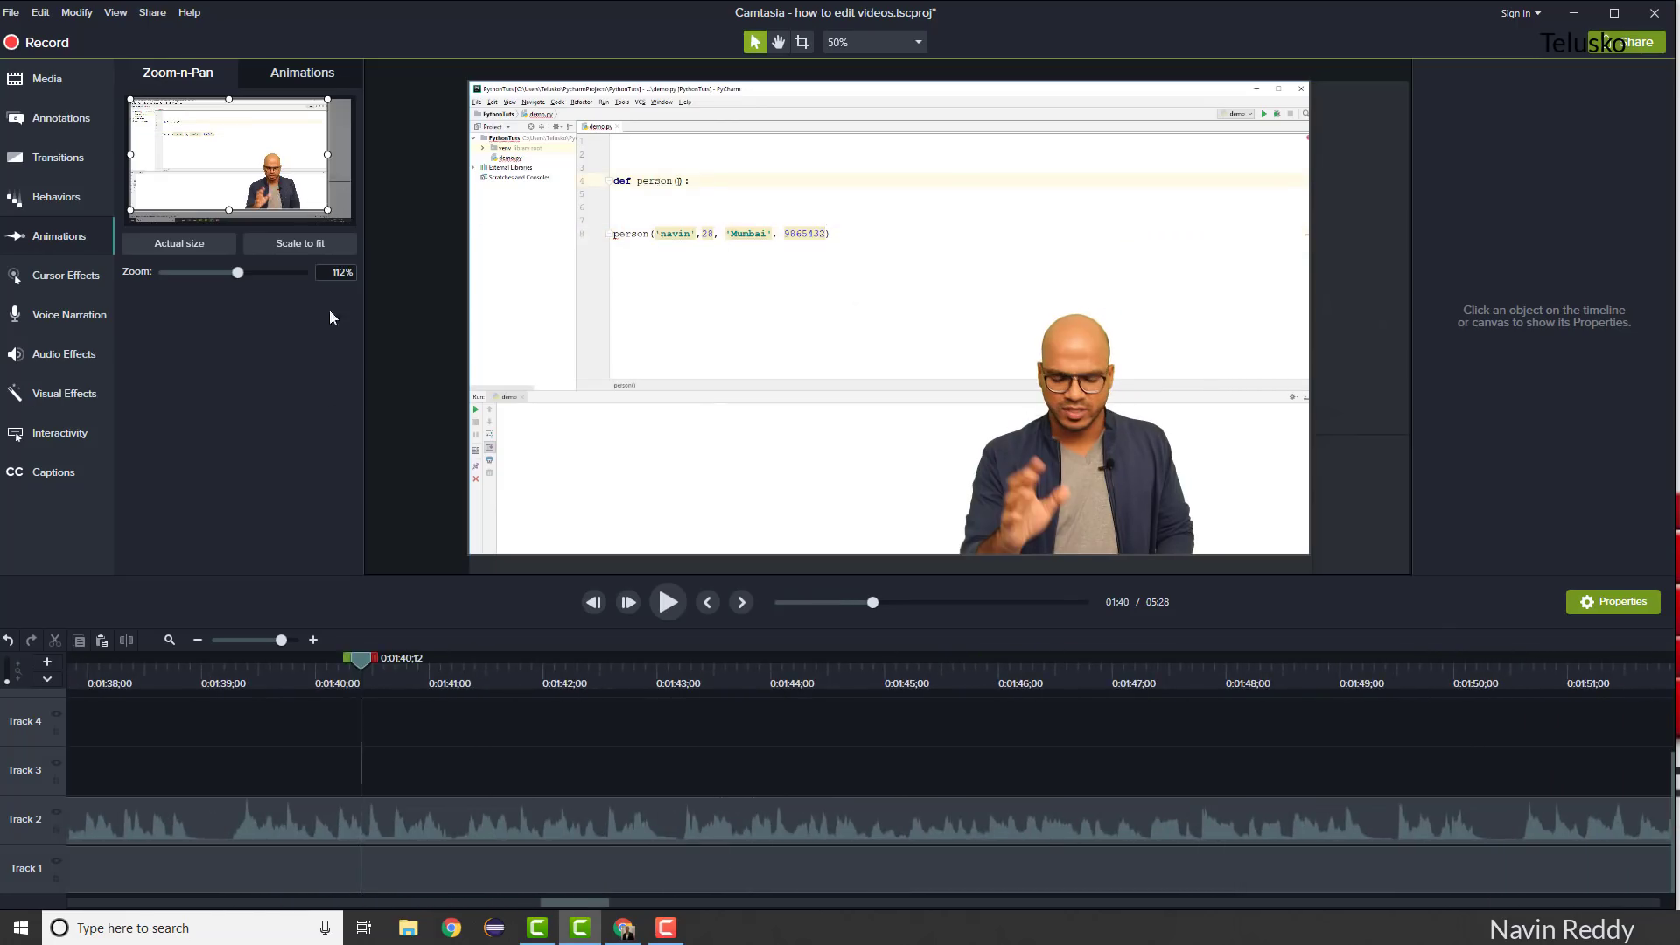
left_click_drag(328, 210, 152, 125)
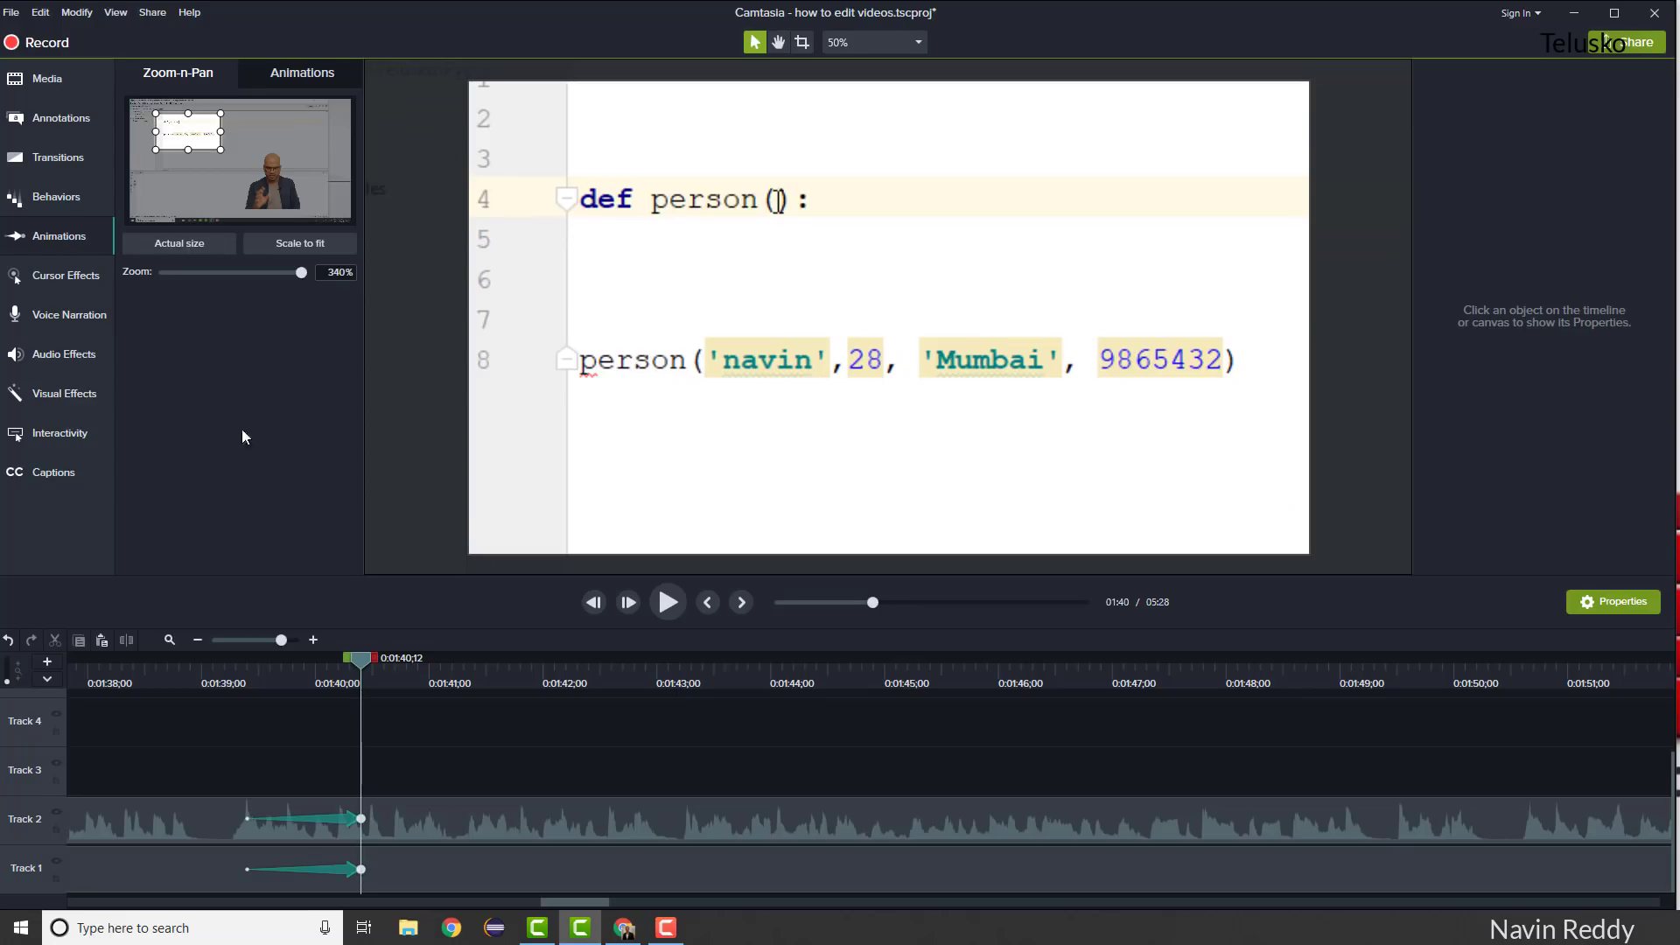
left_click(244, 670)
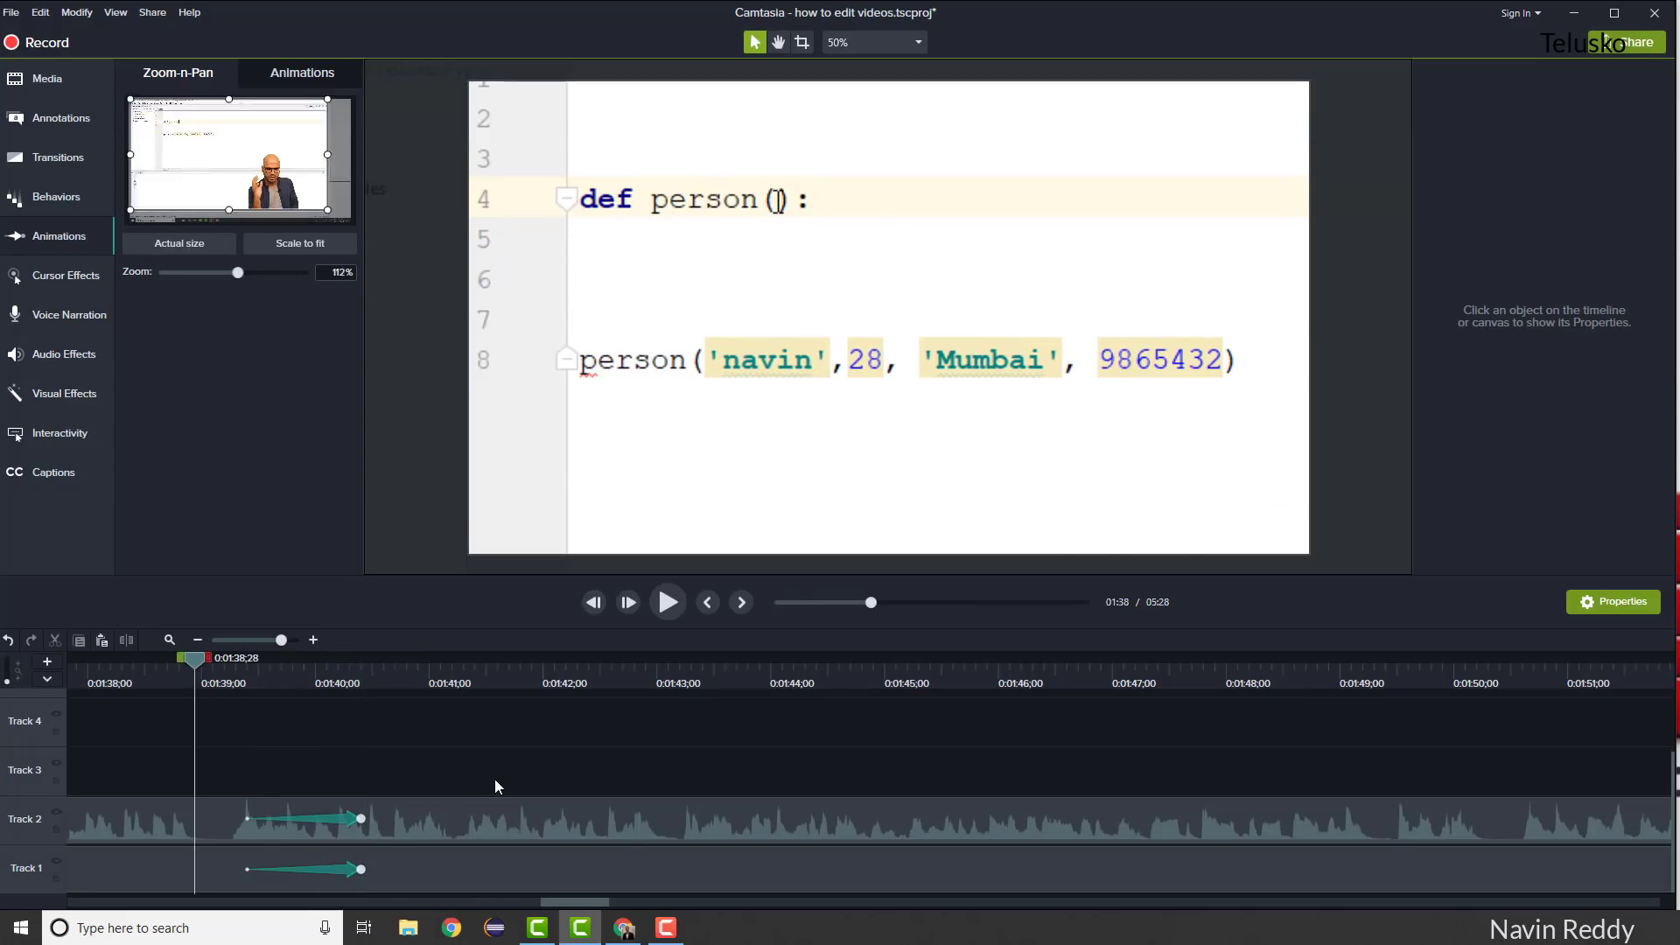
key("space")
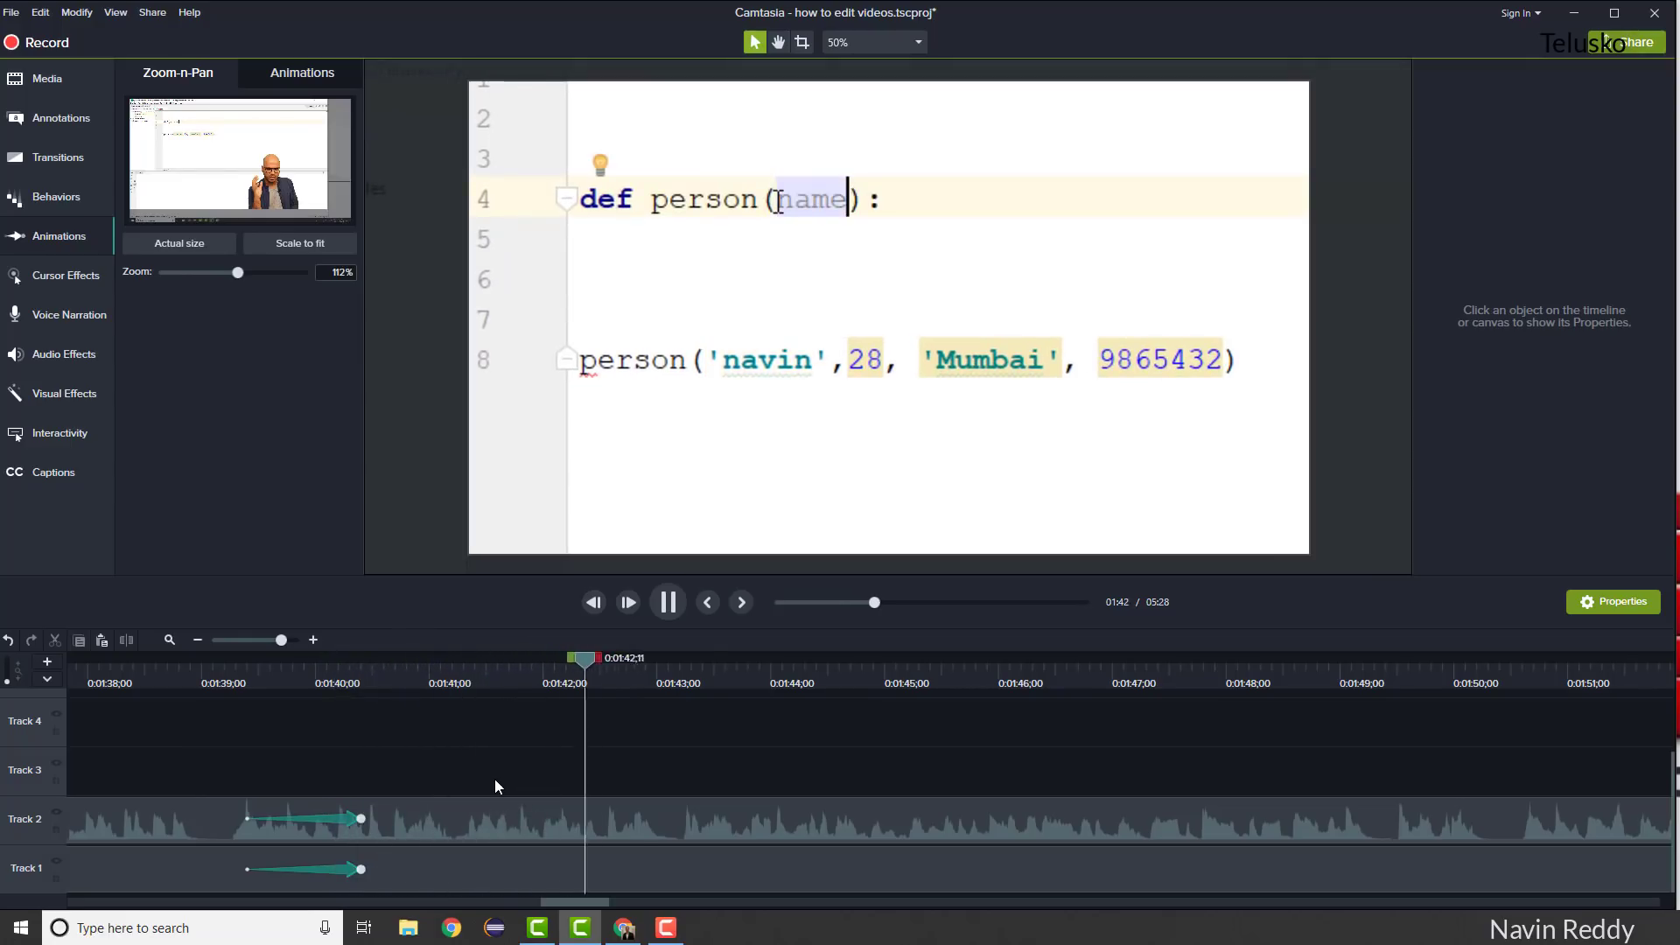
left_click(723, 824)
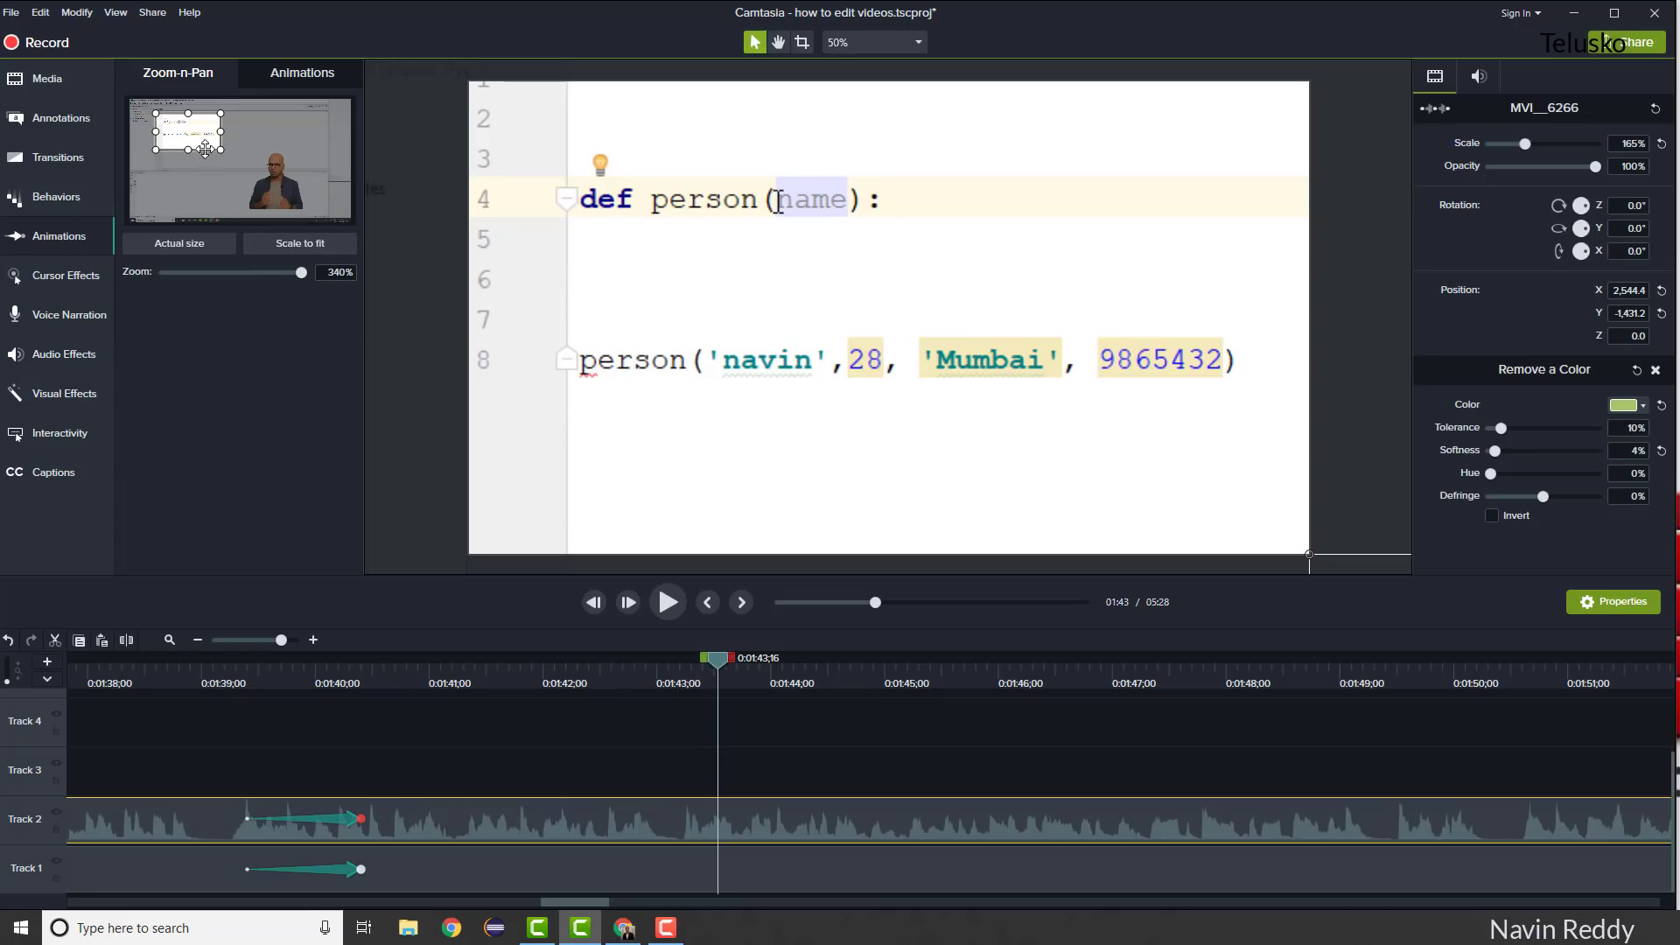
Widen the Zoom-n-Pan frame to about 112% to ease out, preview, then show Voice Narration.
left_click_drag(221, 150, 320, 210)
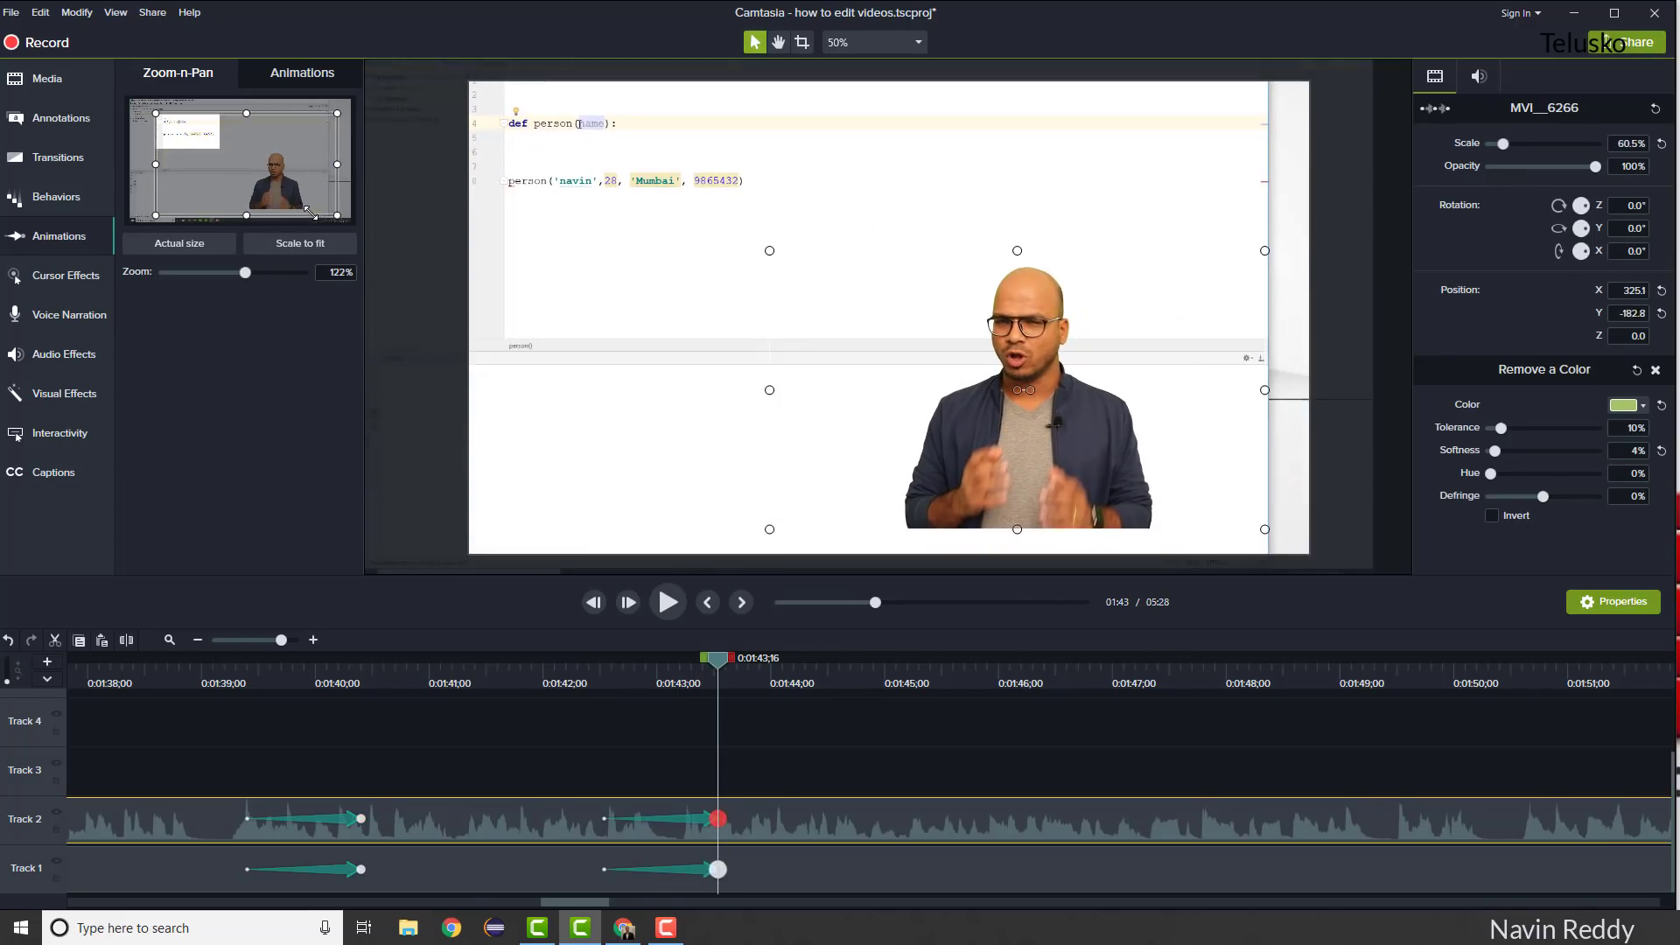
left_click(547, 641)
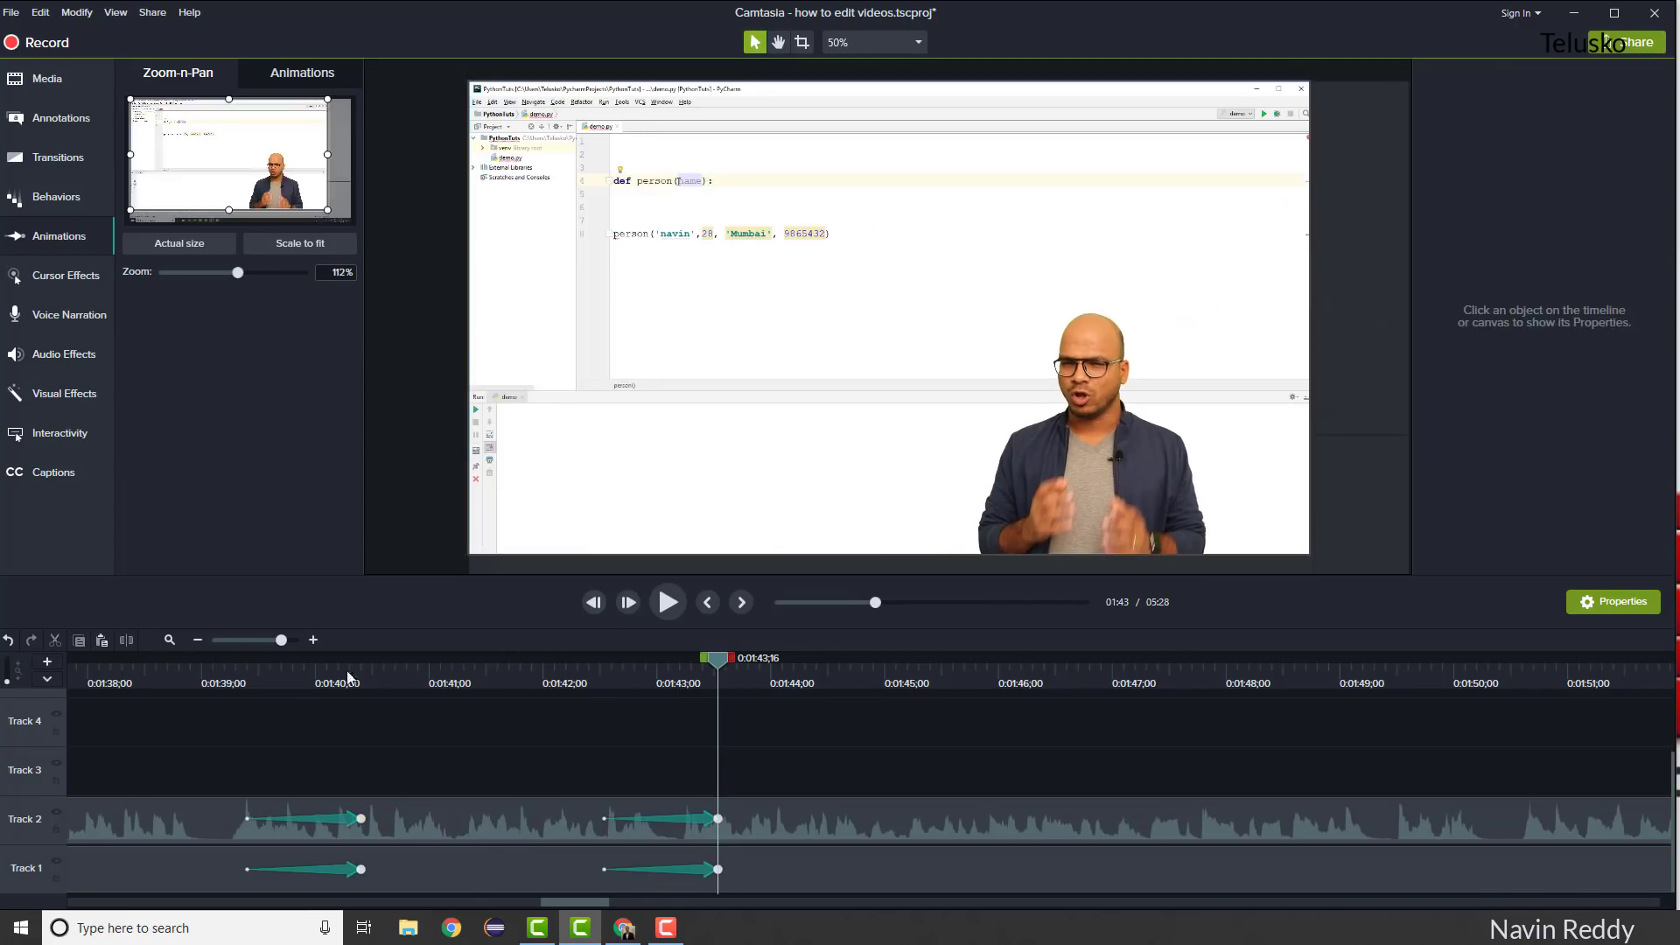
left_click(215, 665)
key("space")
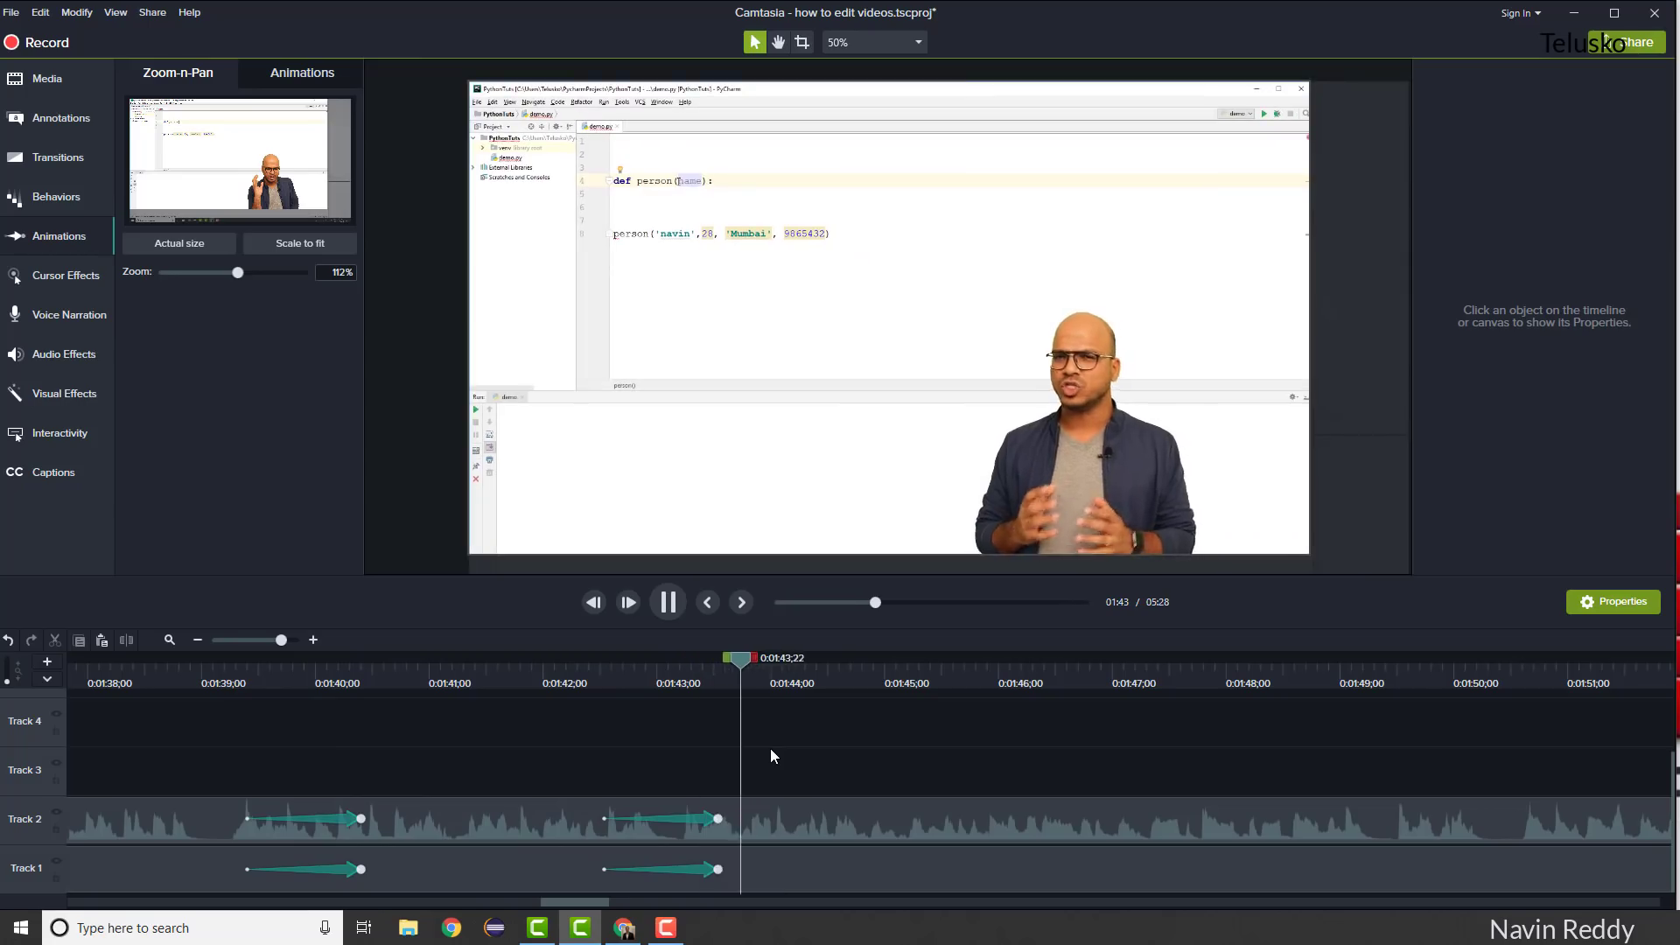
key("space")
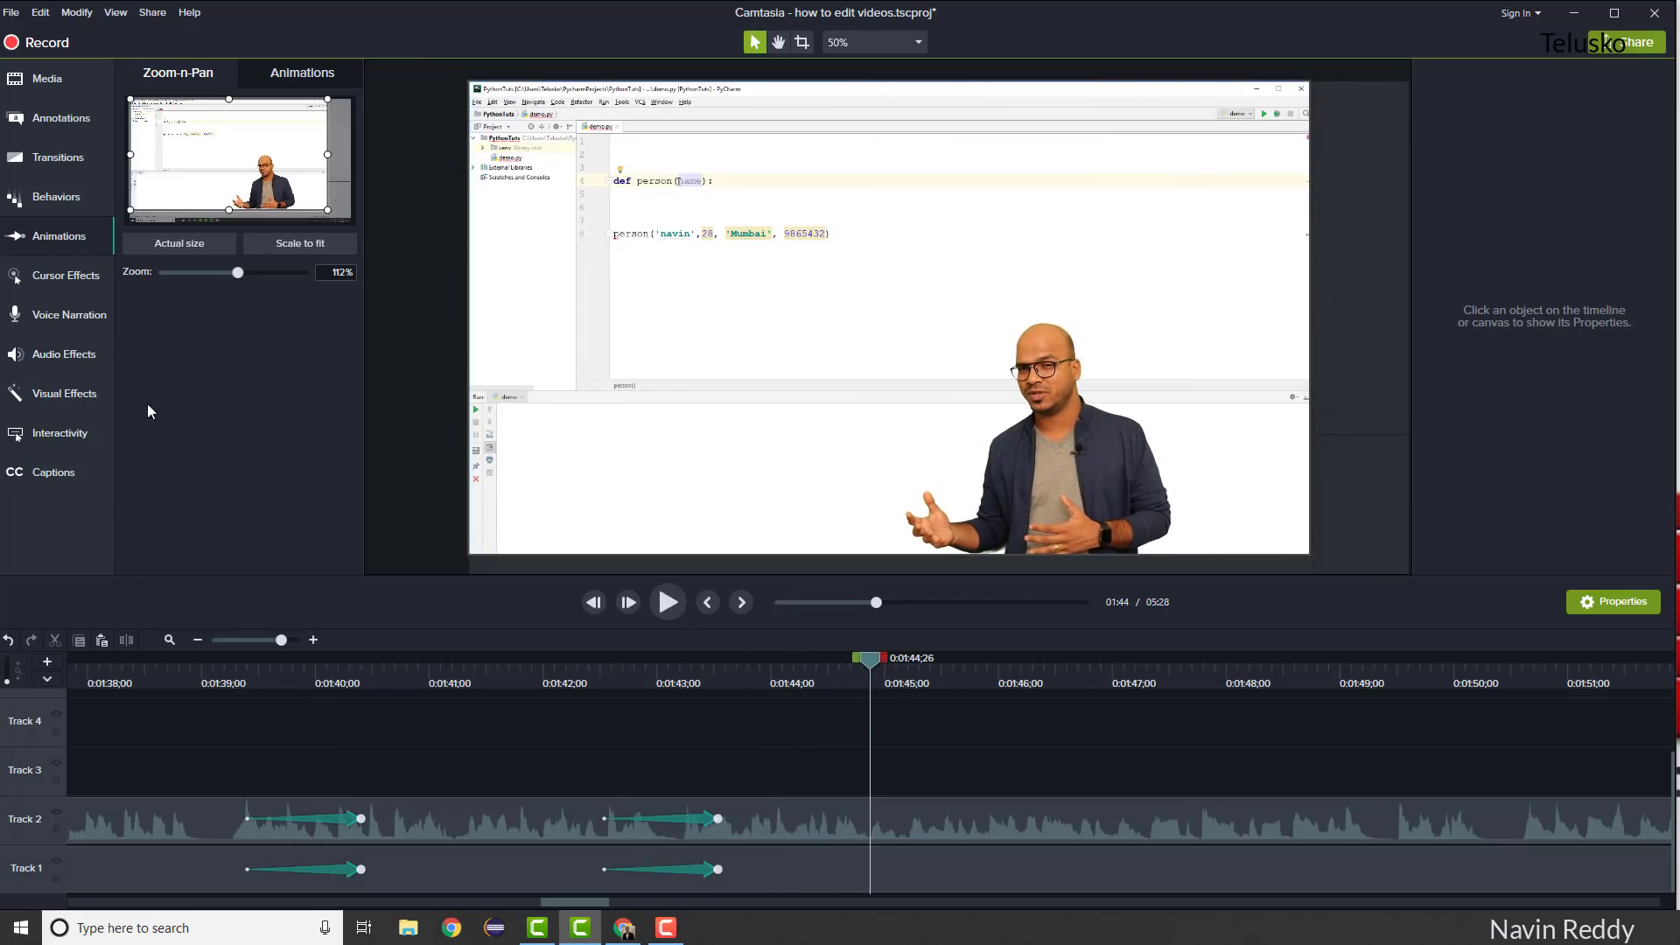
left_click(70, 317)
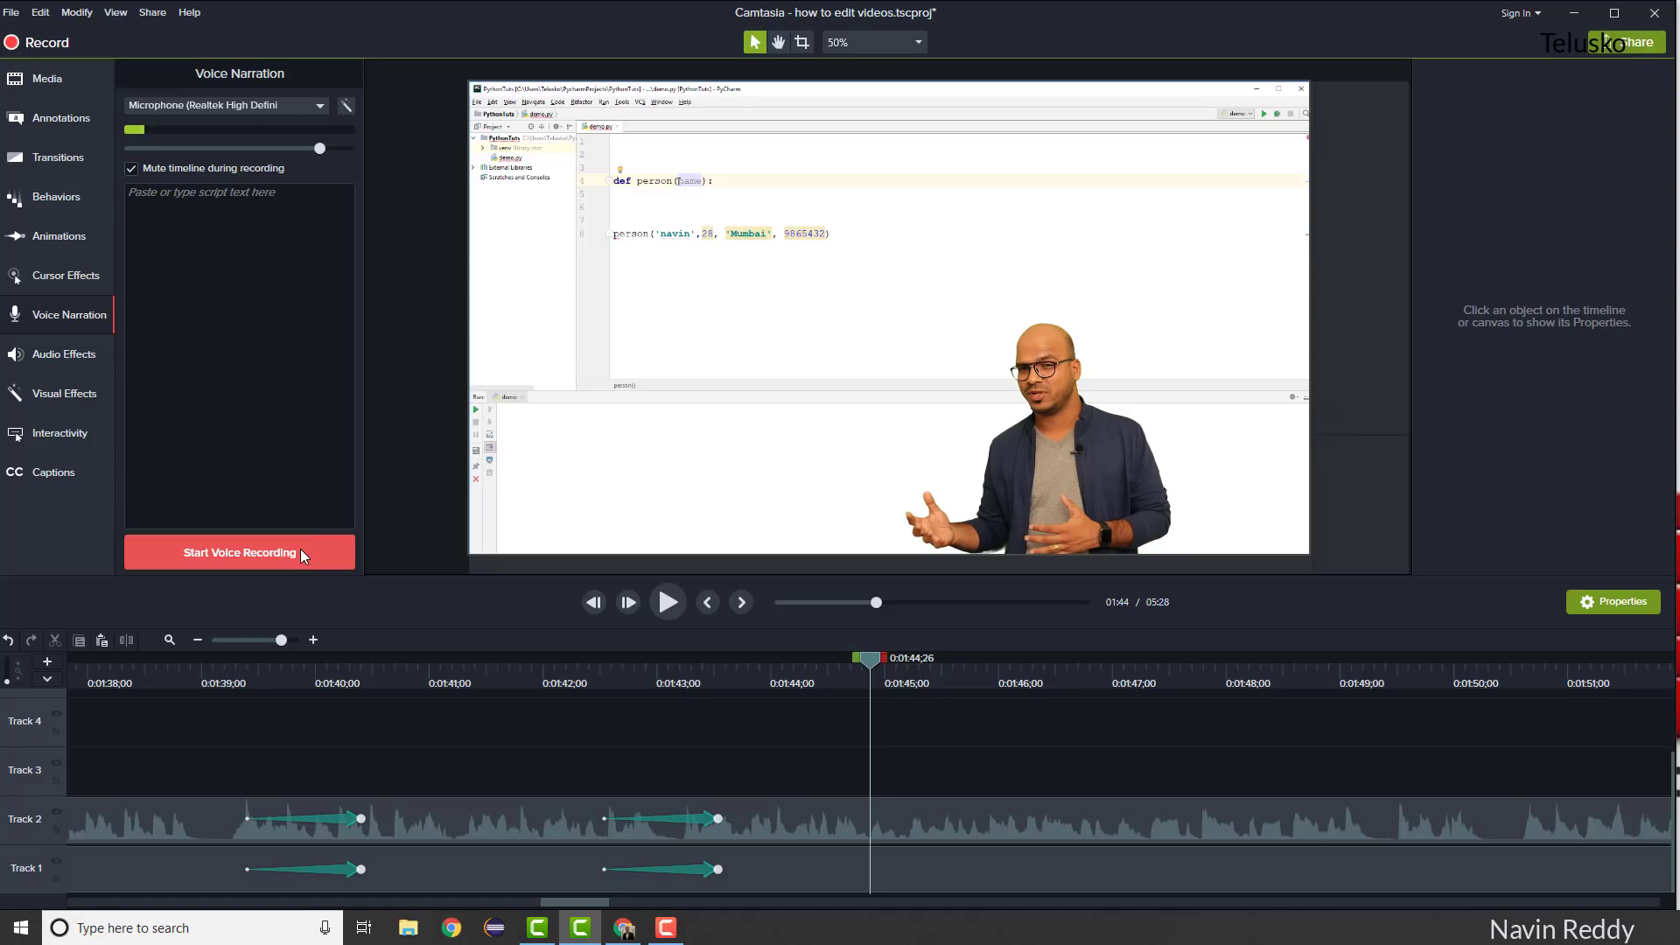
Show the Audio Effects gallery, then switch to the Callouts library.
left_click(75, 357)
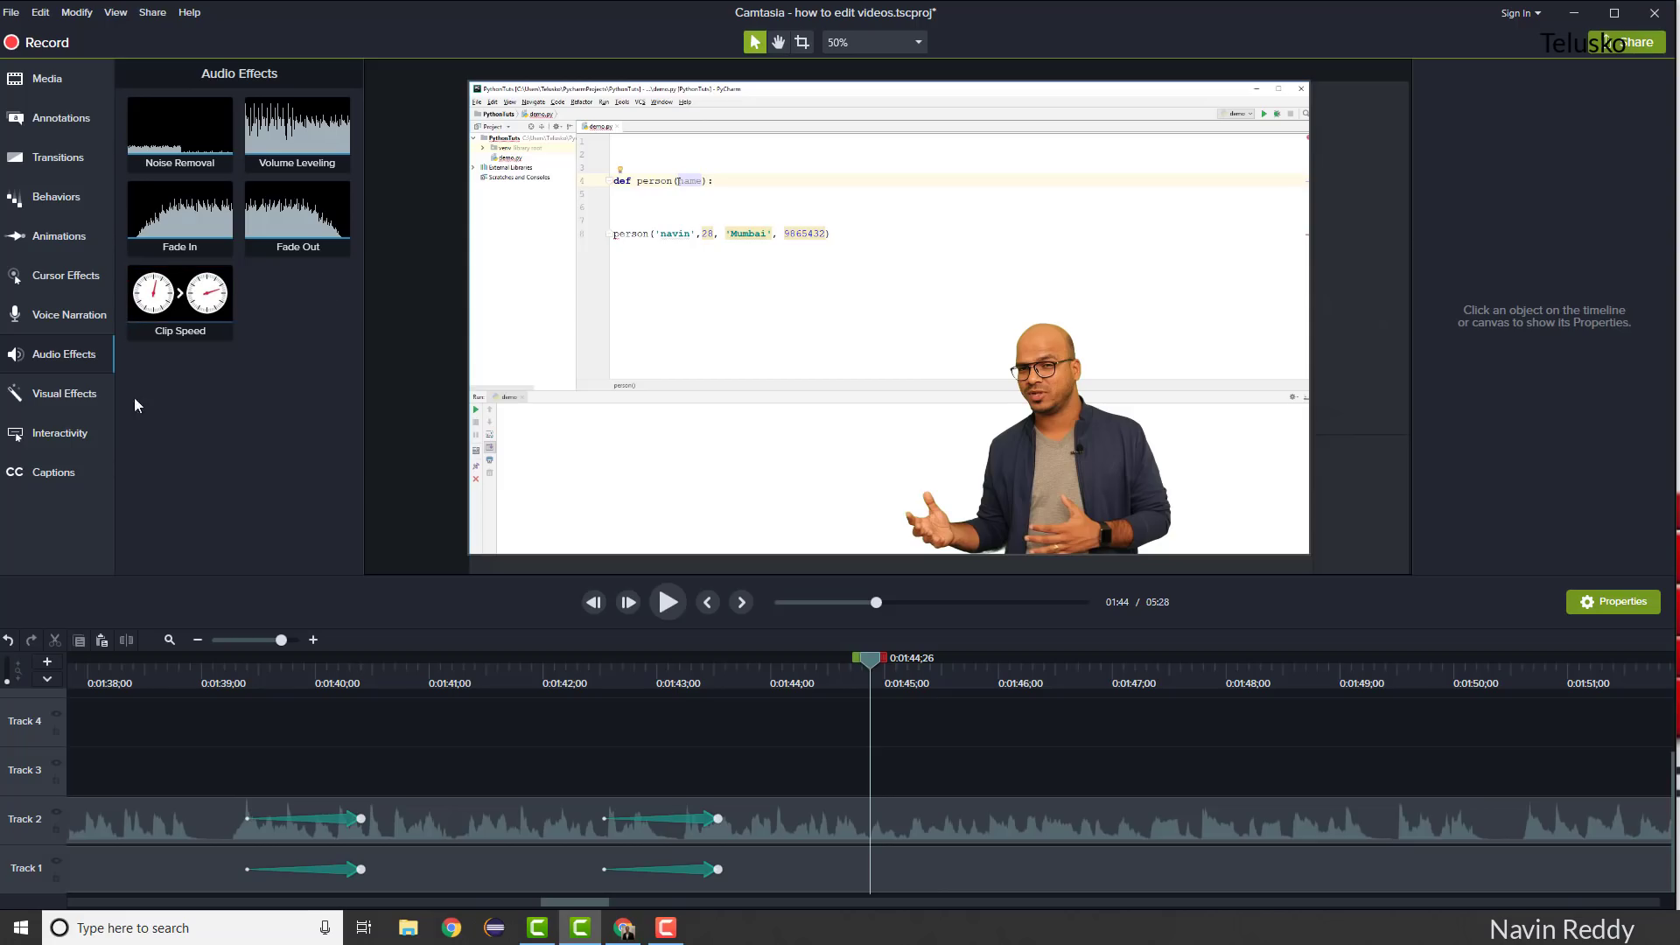
left_click(62, 117)
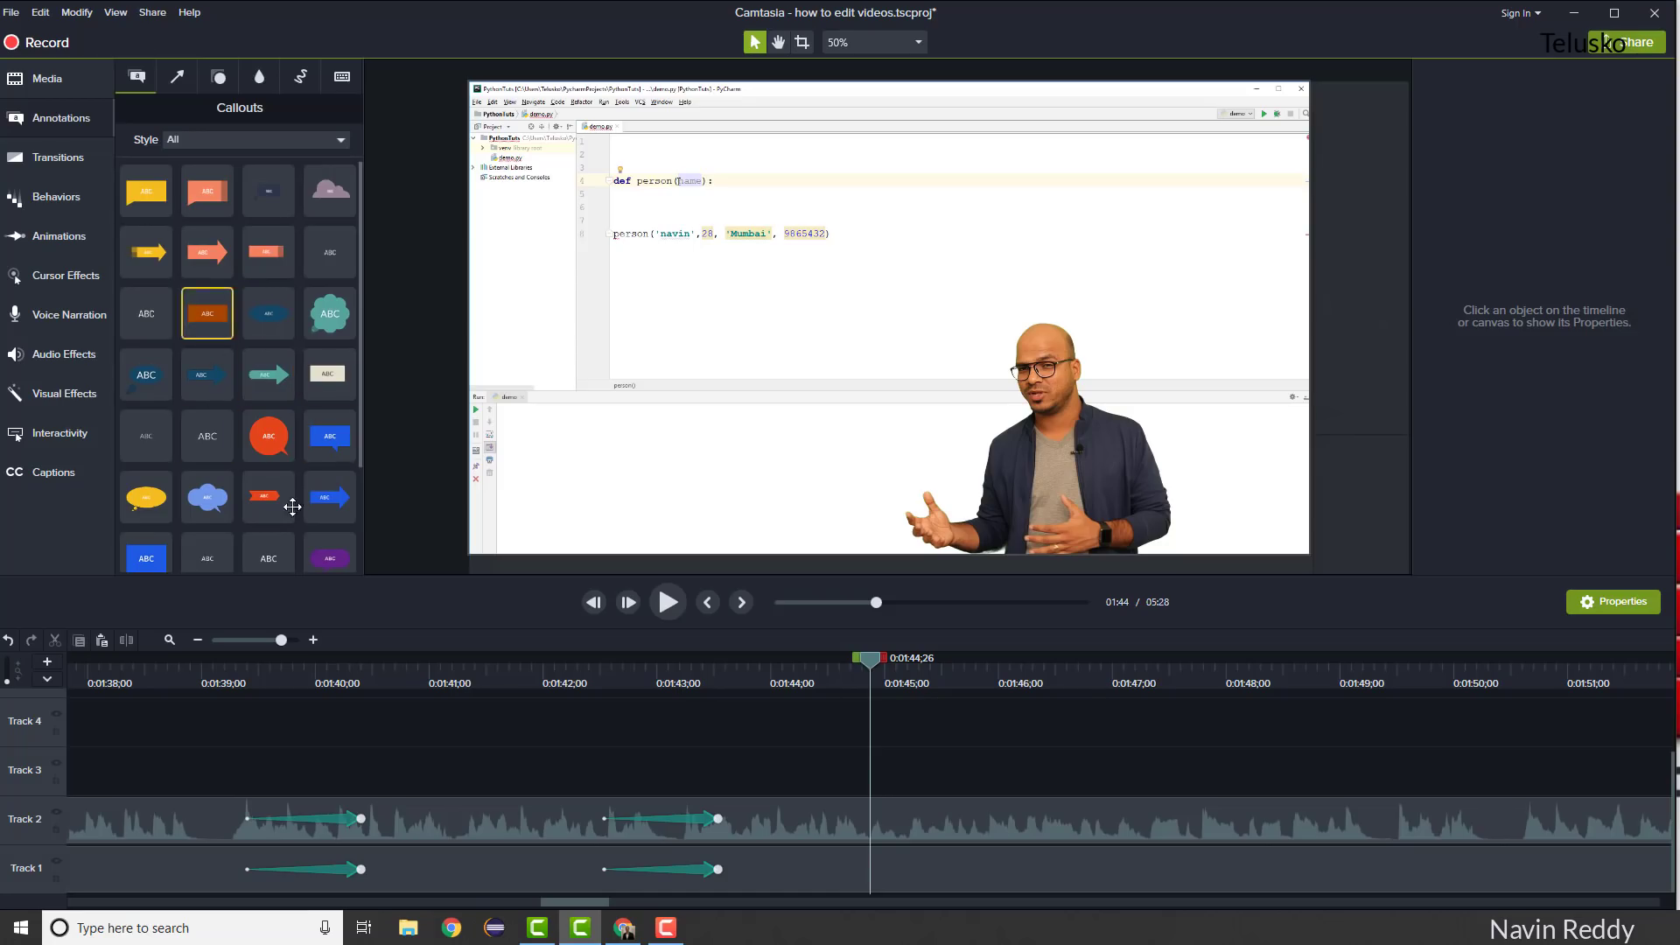
Add a red arrow-banner callout reading 'Like' above the code.
left_click_drag(264, 500, 1067, 216)
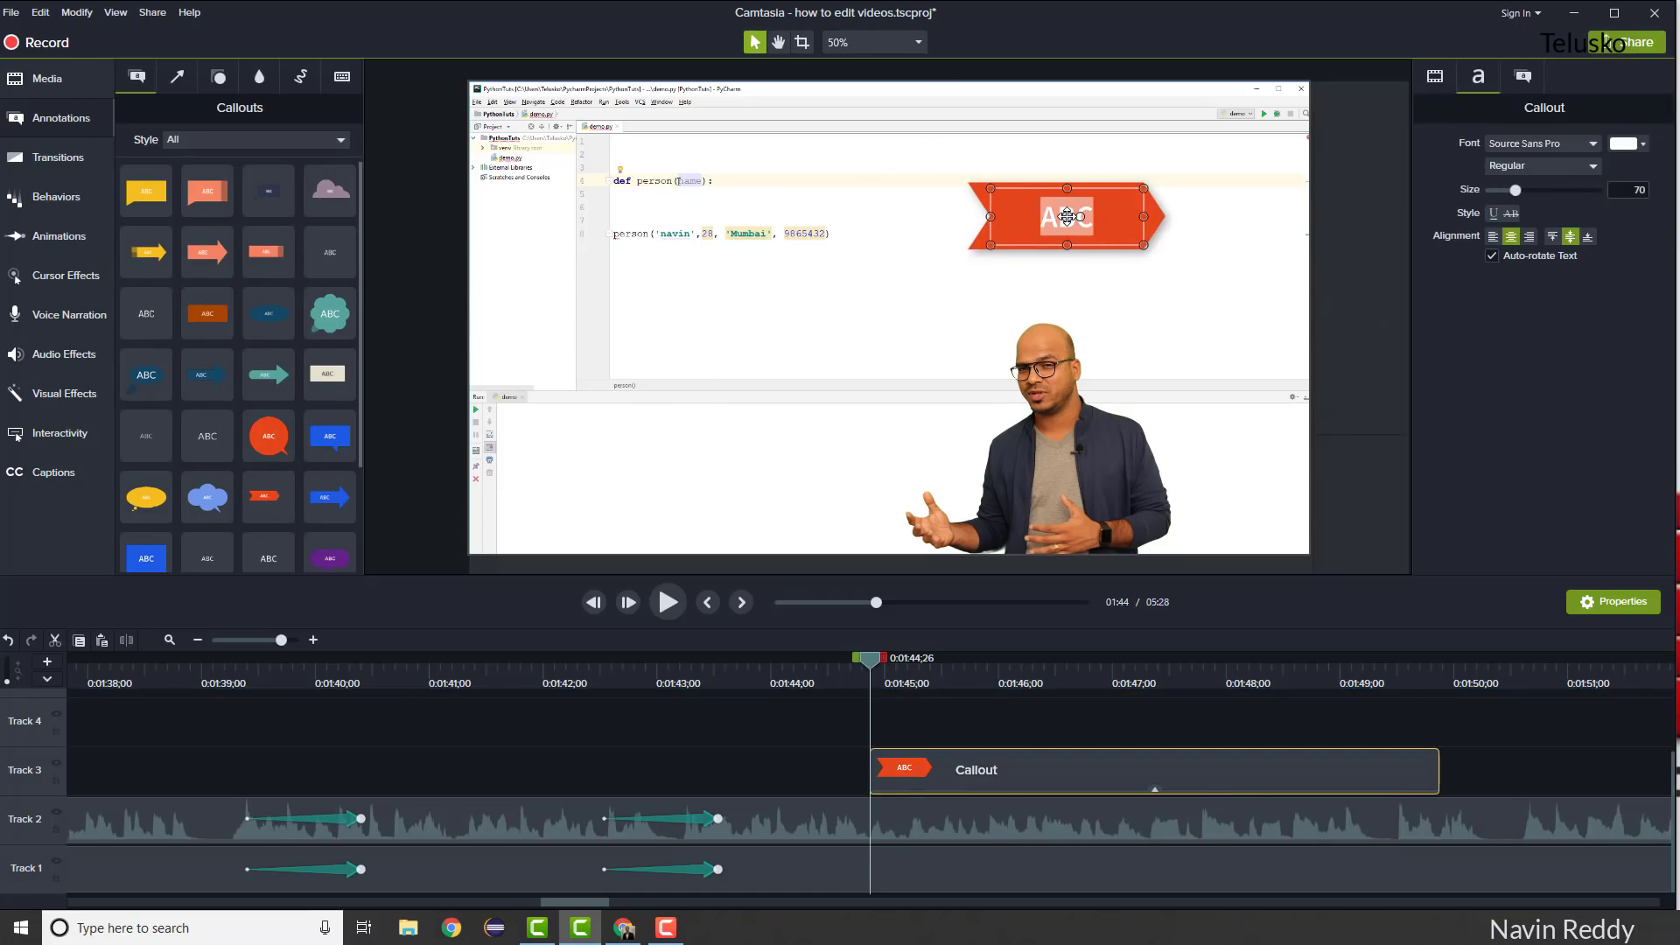
type("Like")
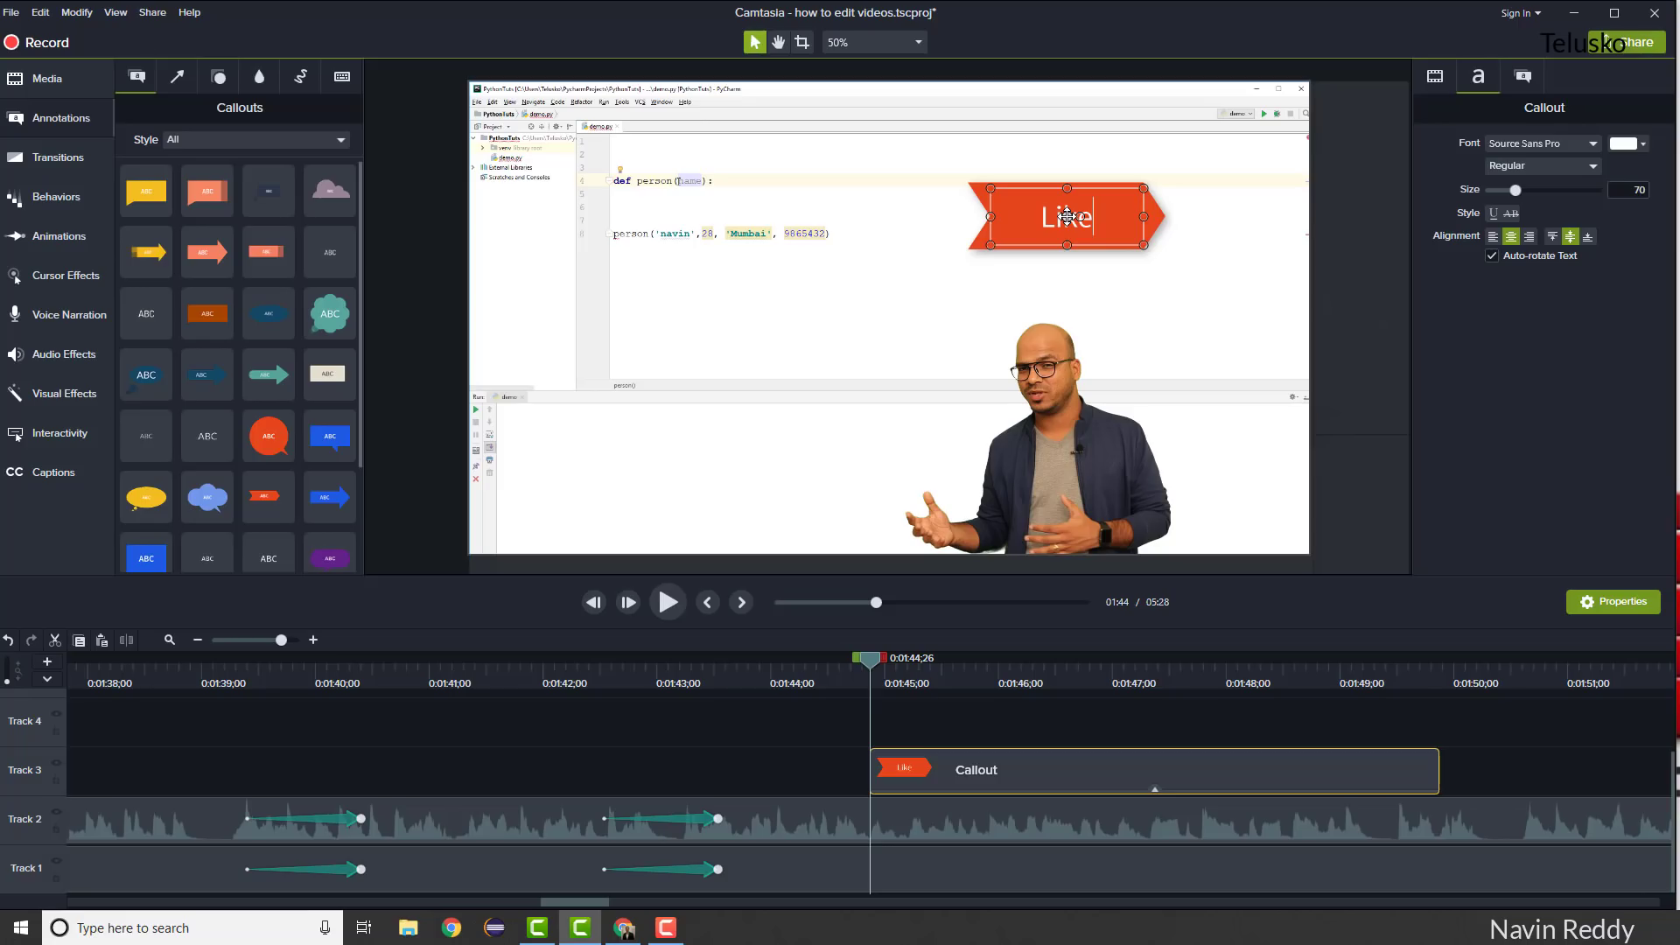
left_click(1305, 310)
left_click(1067, 216)
Apply the Sliding behavior to the Like callout and preview it.
left_click(74, 201)
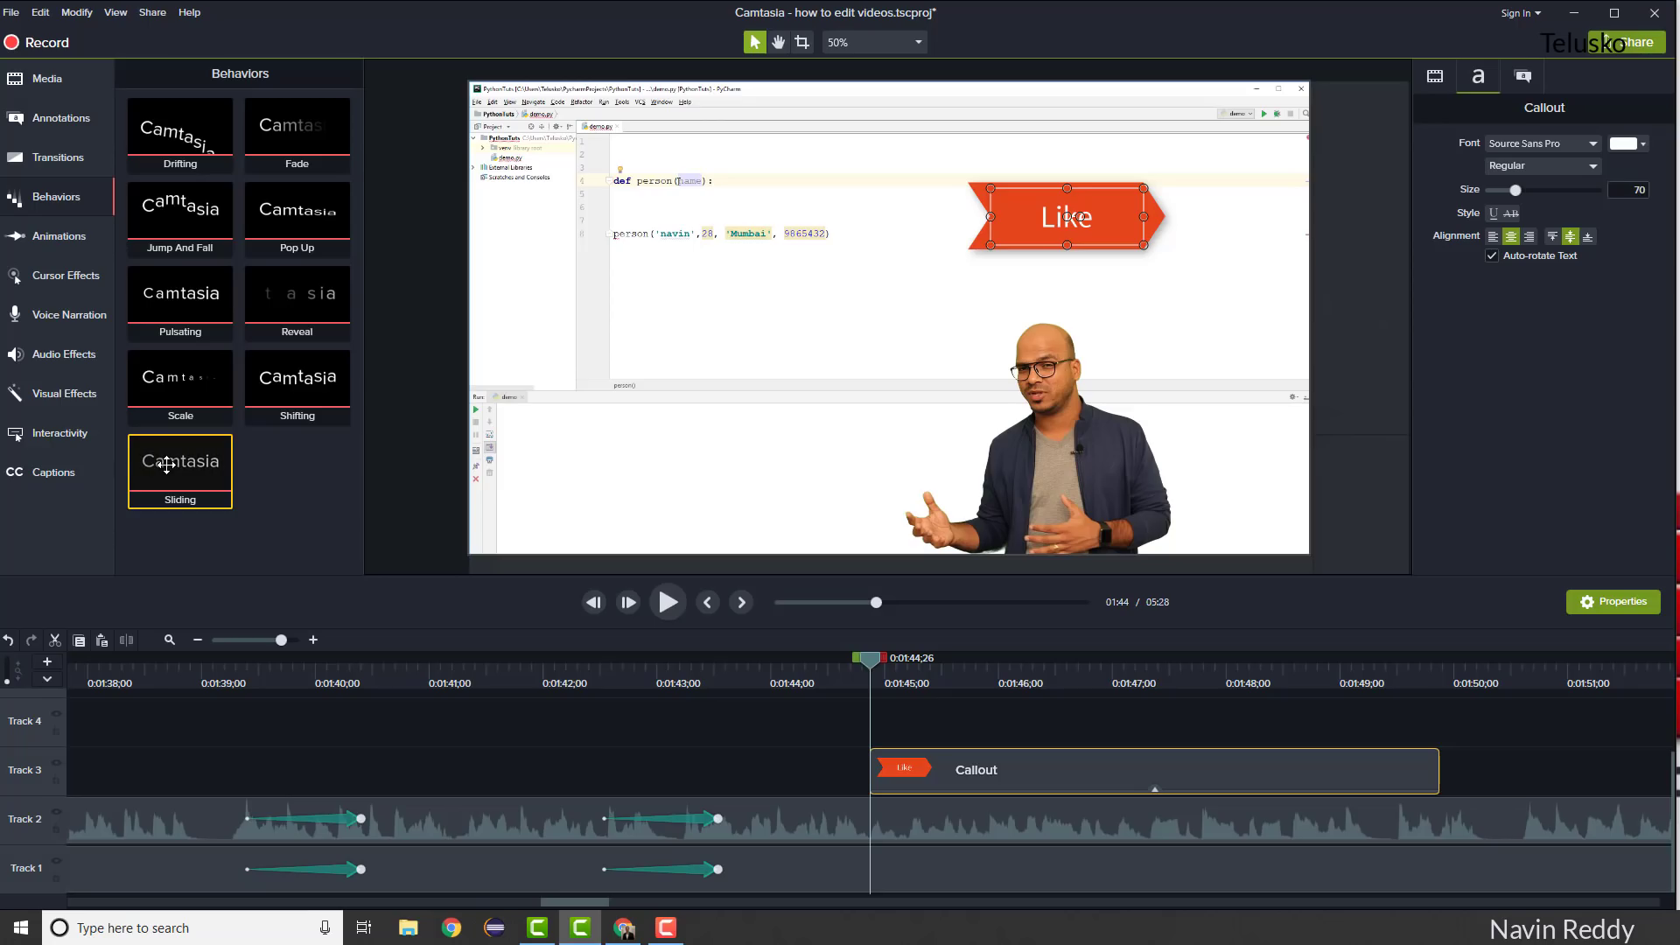
left_click_drag(167, 466, 1075, 220)
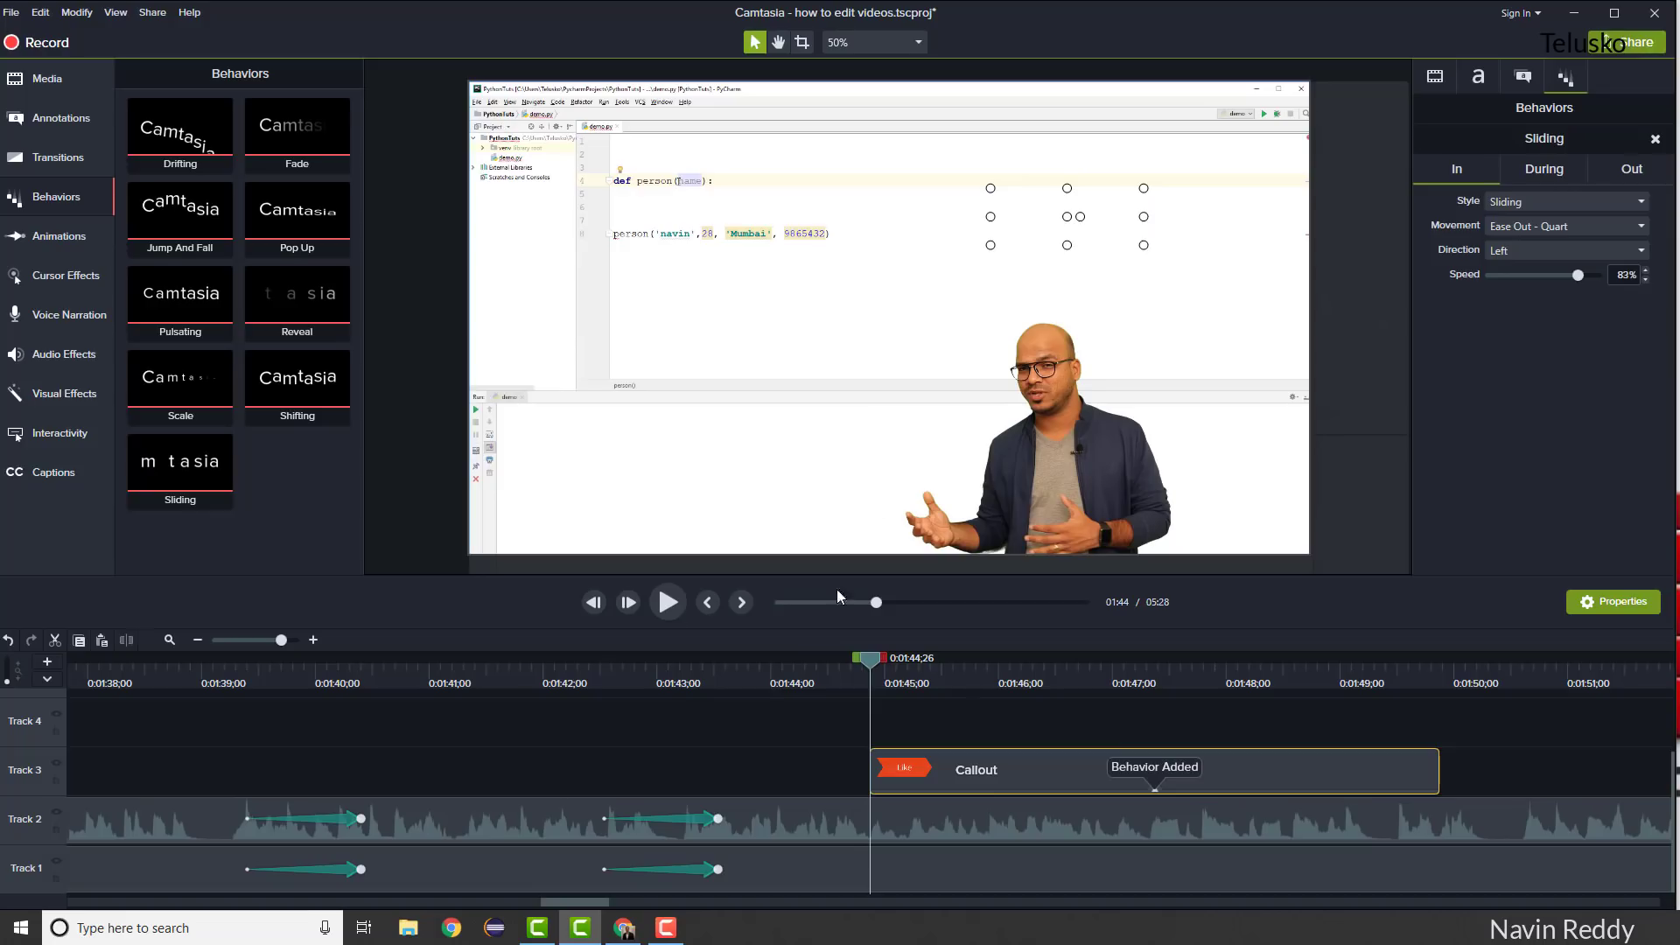
key("space")
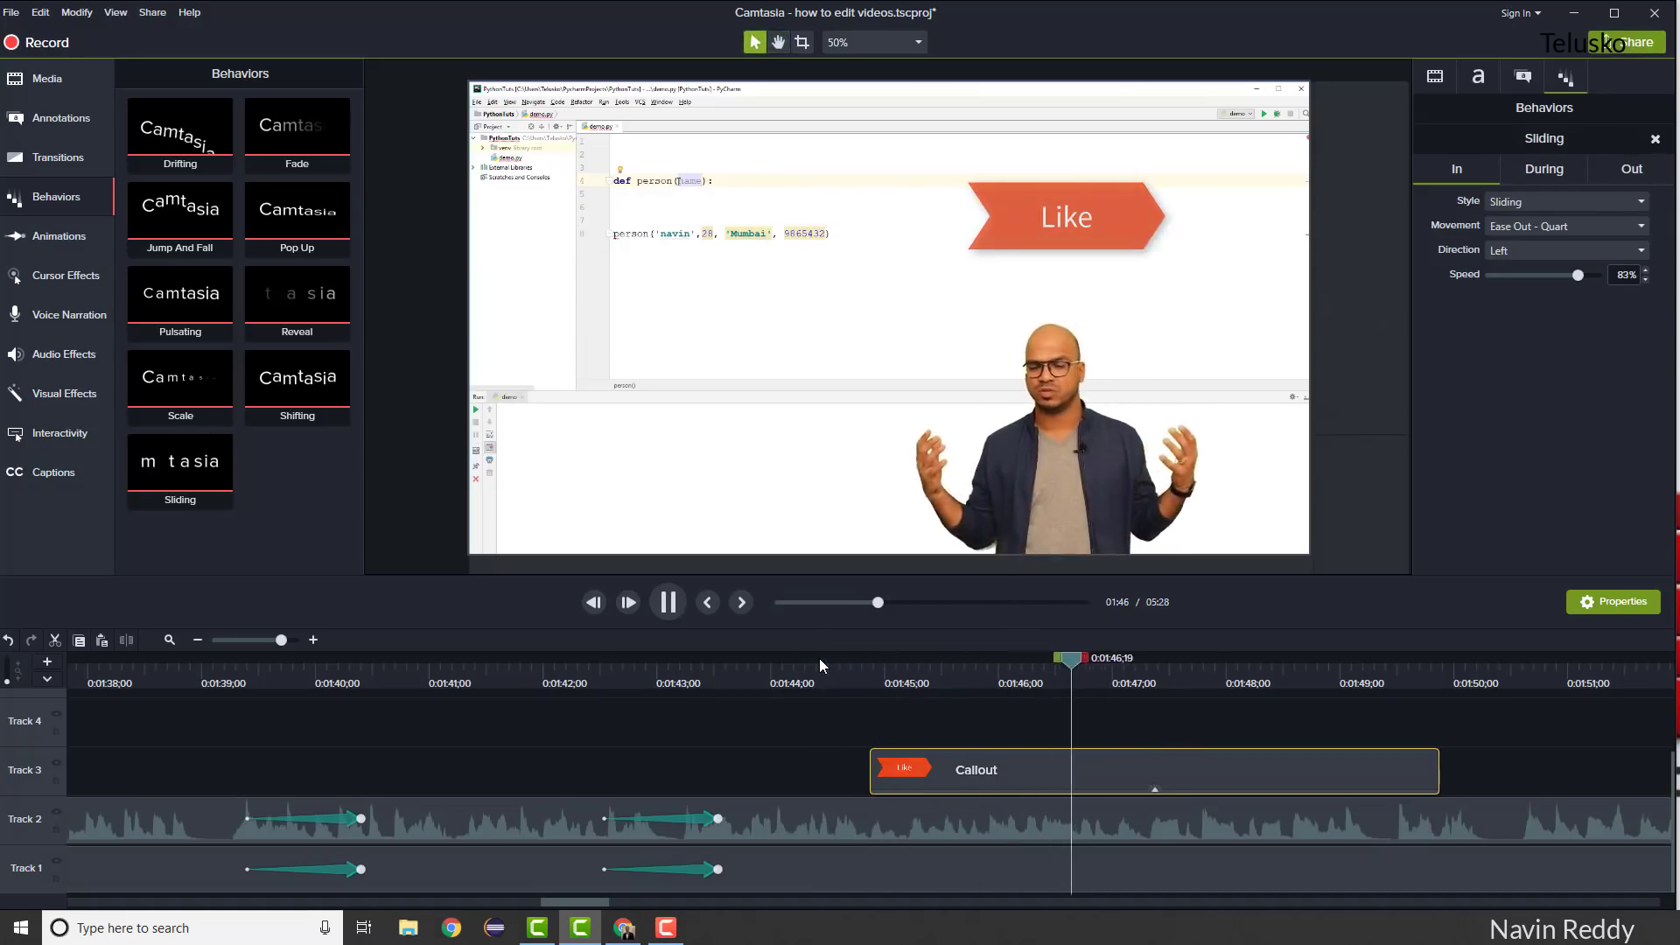
key("space")
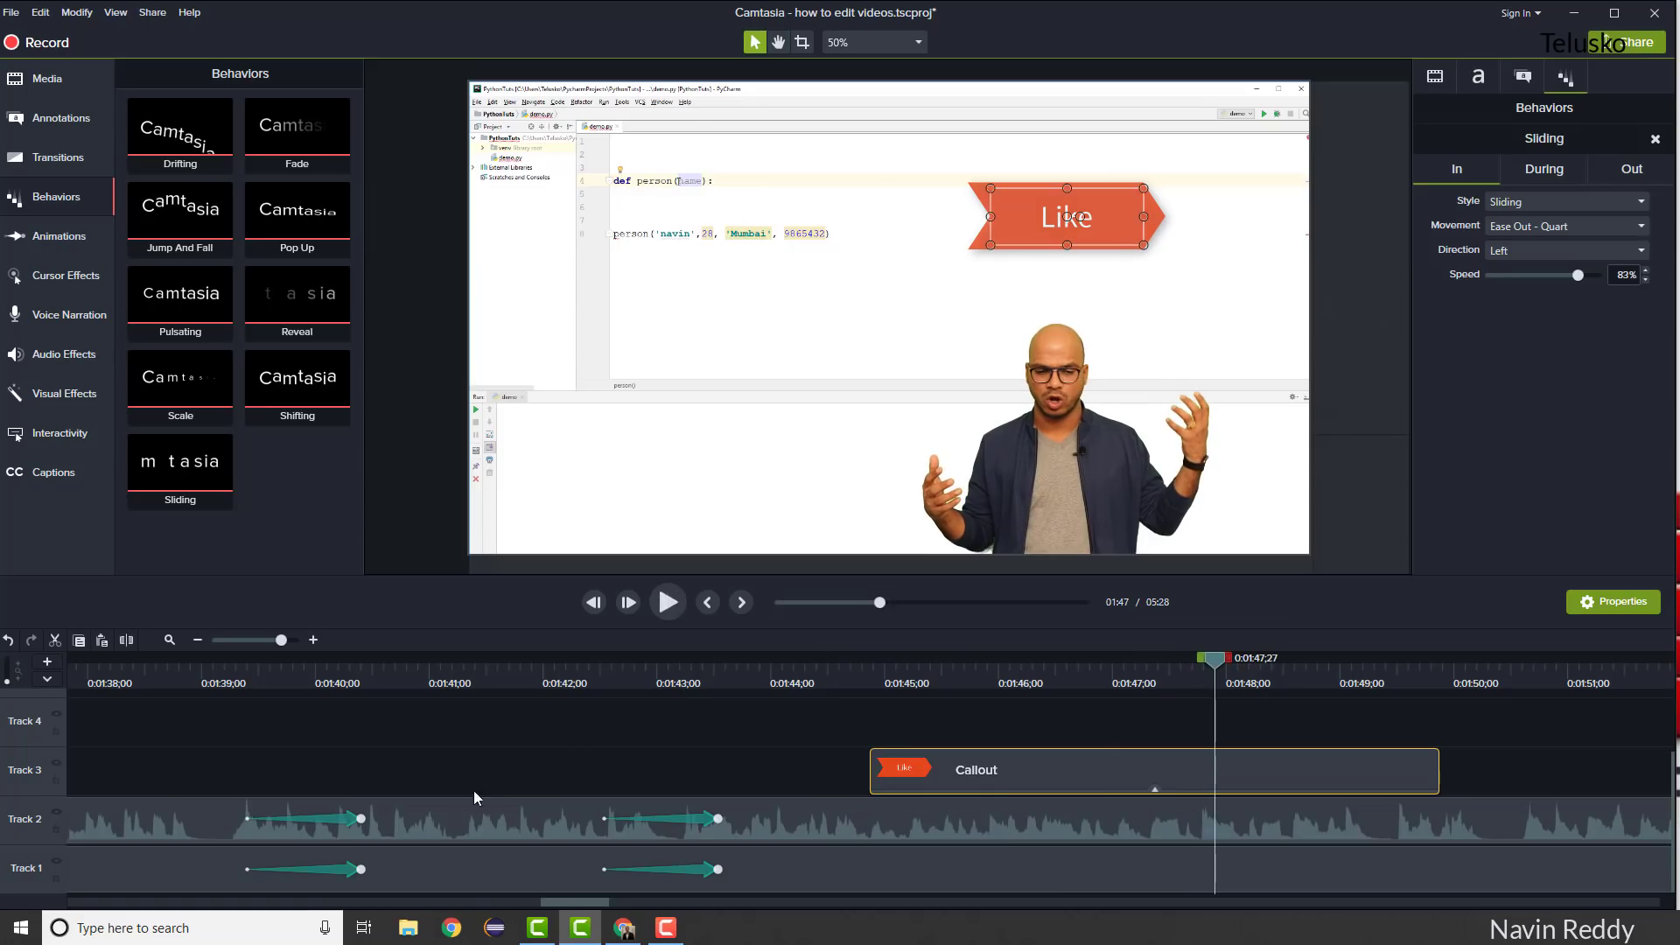
left_click_drag(558, 900, 608, 901)
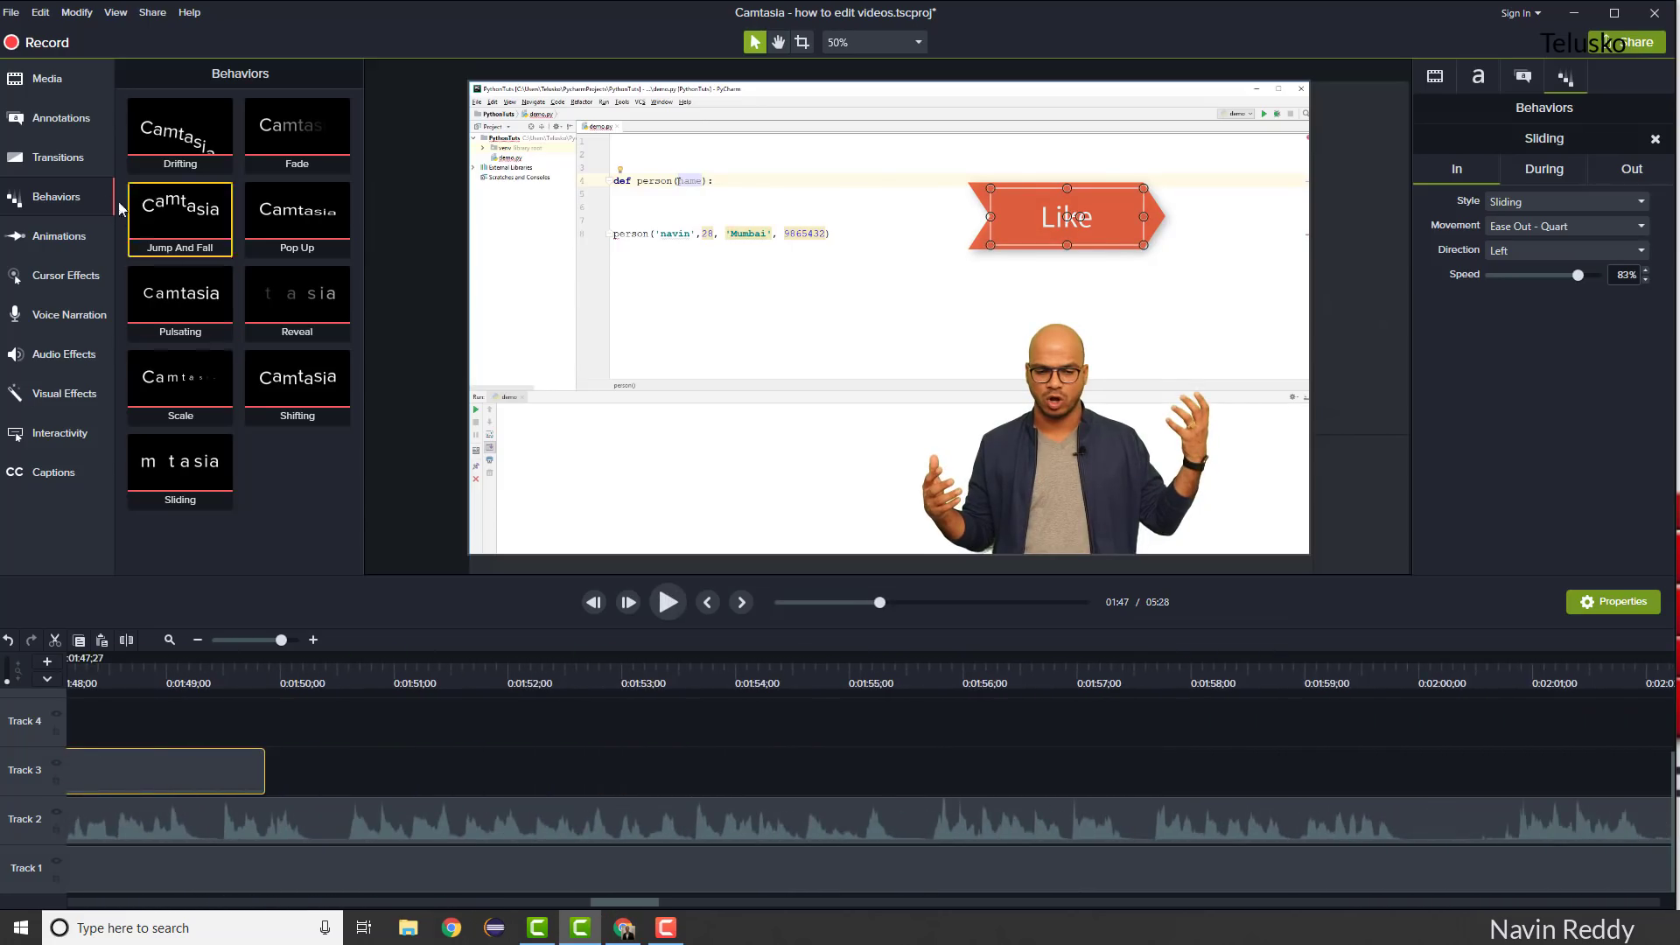
left_click(60, 118)
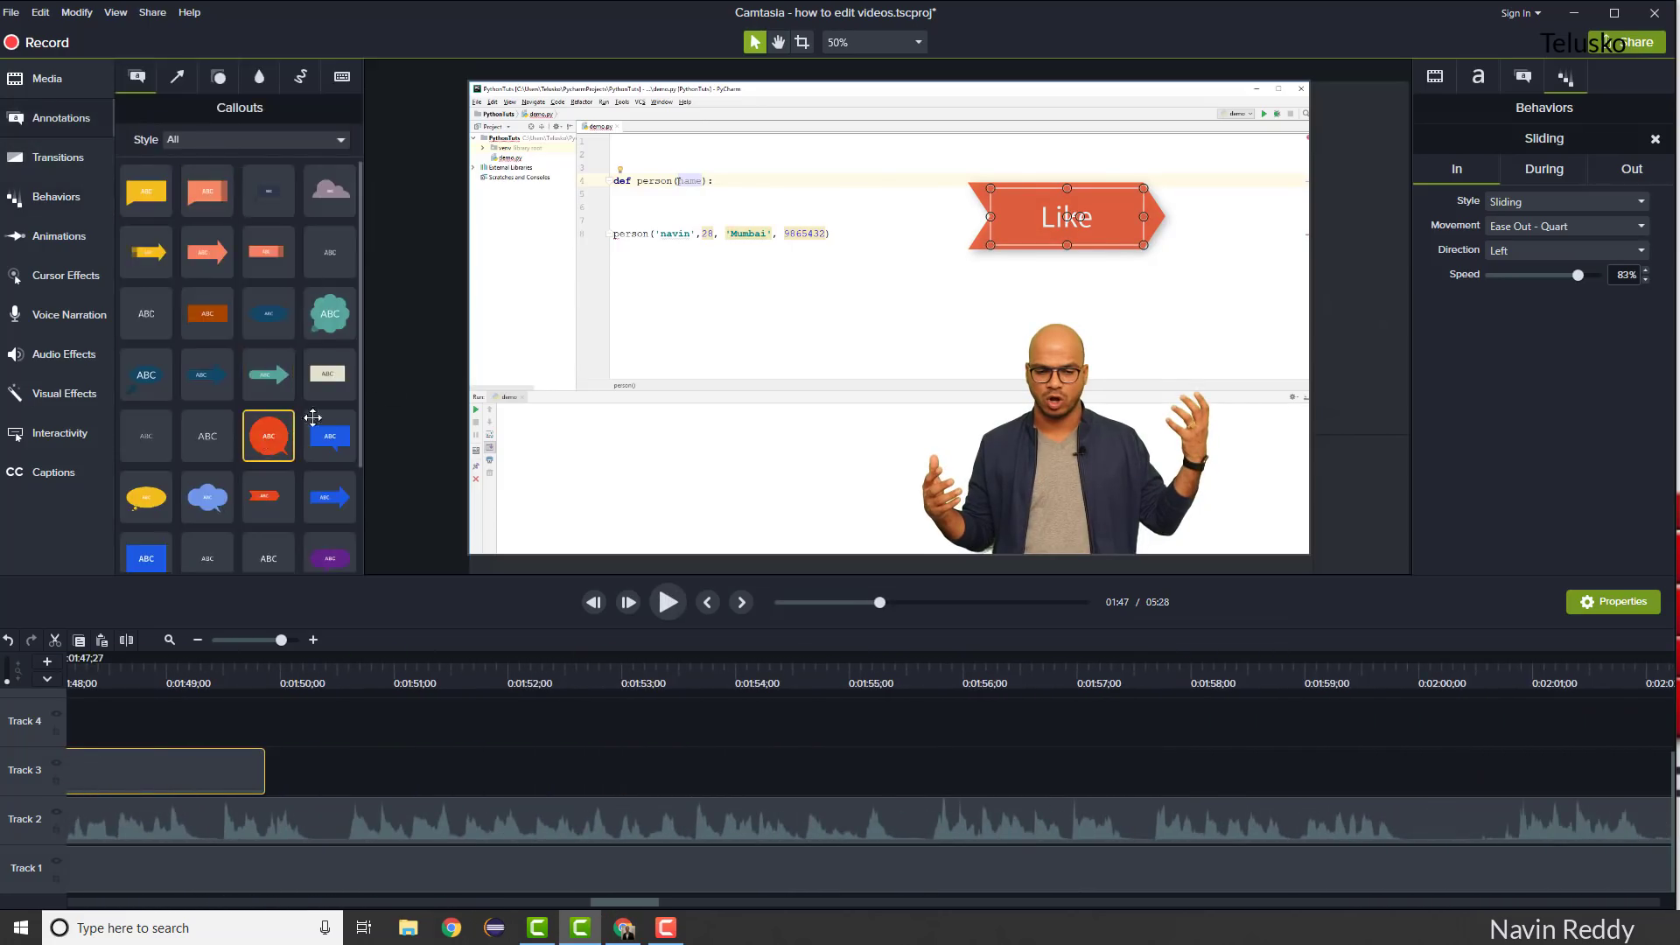
Add a red speech-bubble callout reading 'Share' over the code.
left_click_drag(269, 435, 769, 297)
double_click(769, 297)
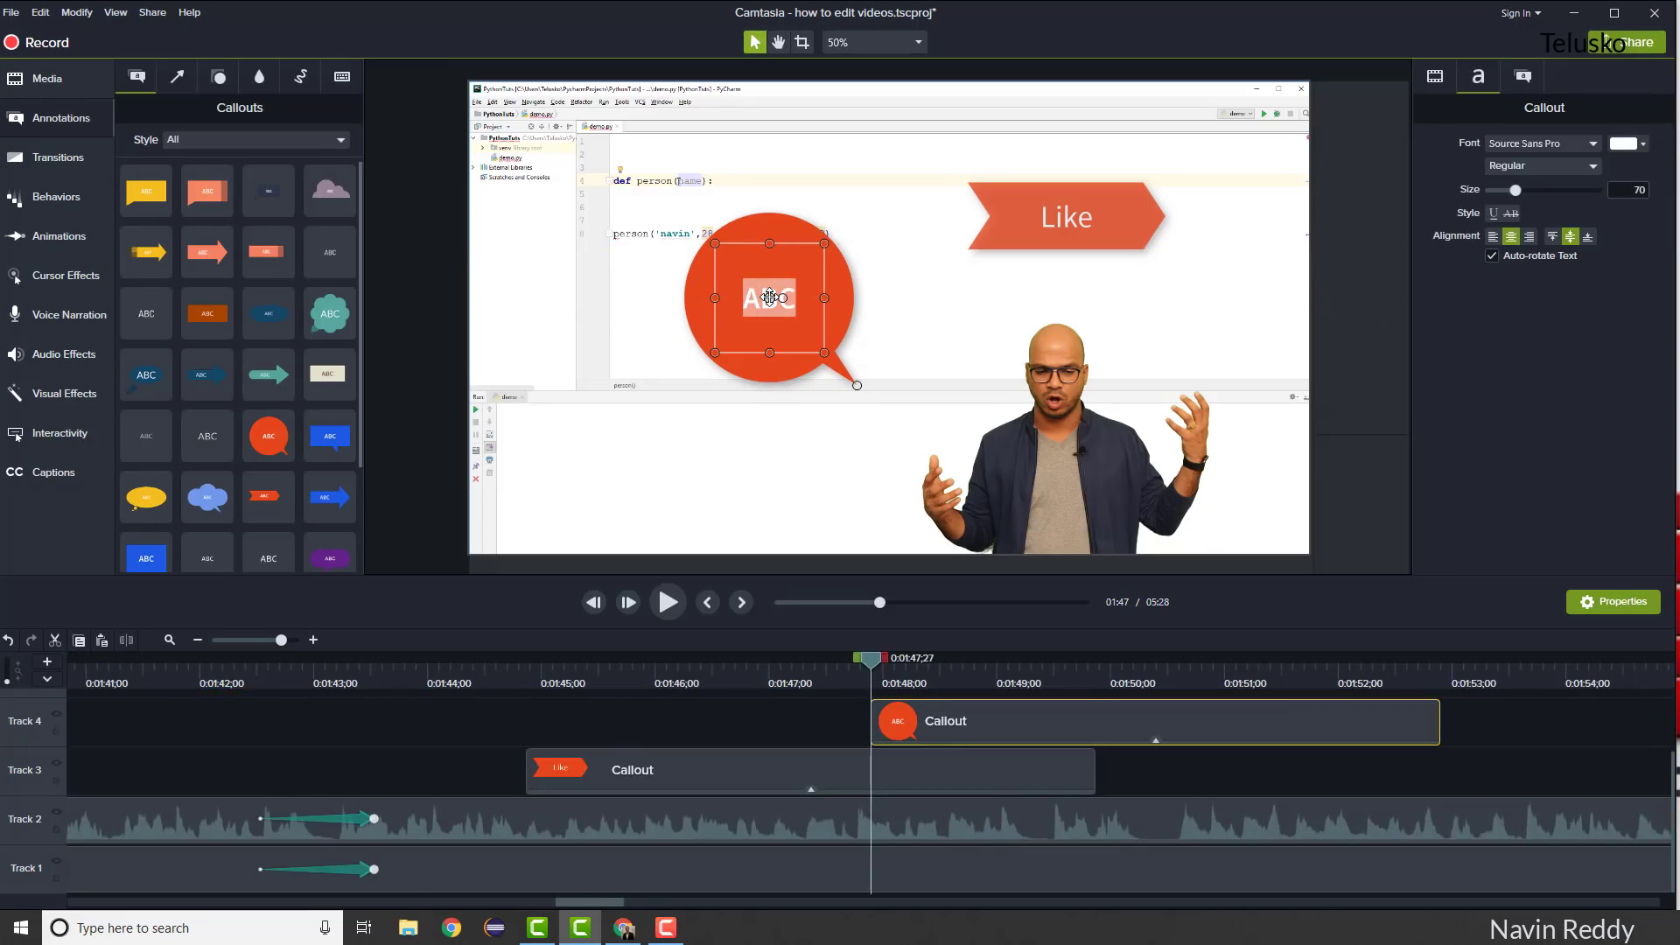
type("Share")
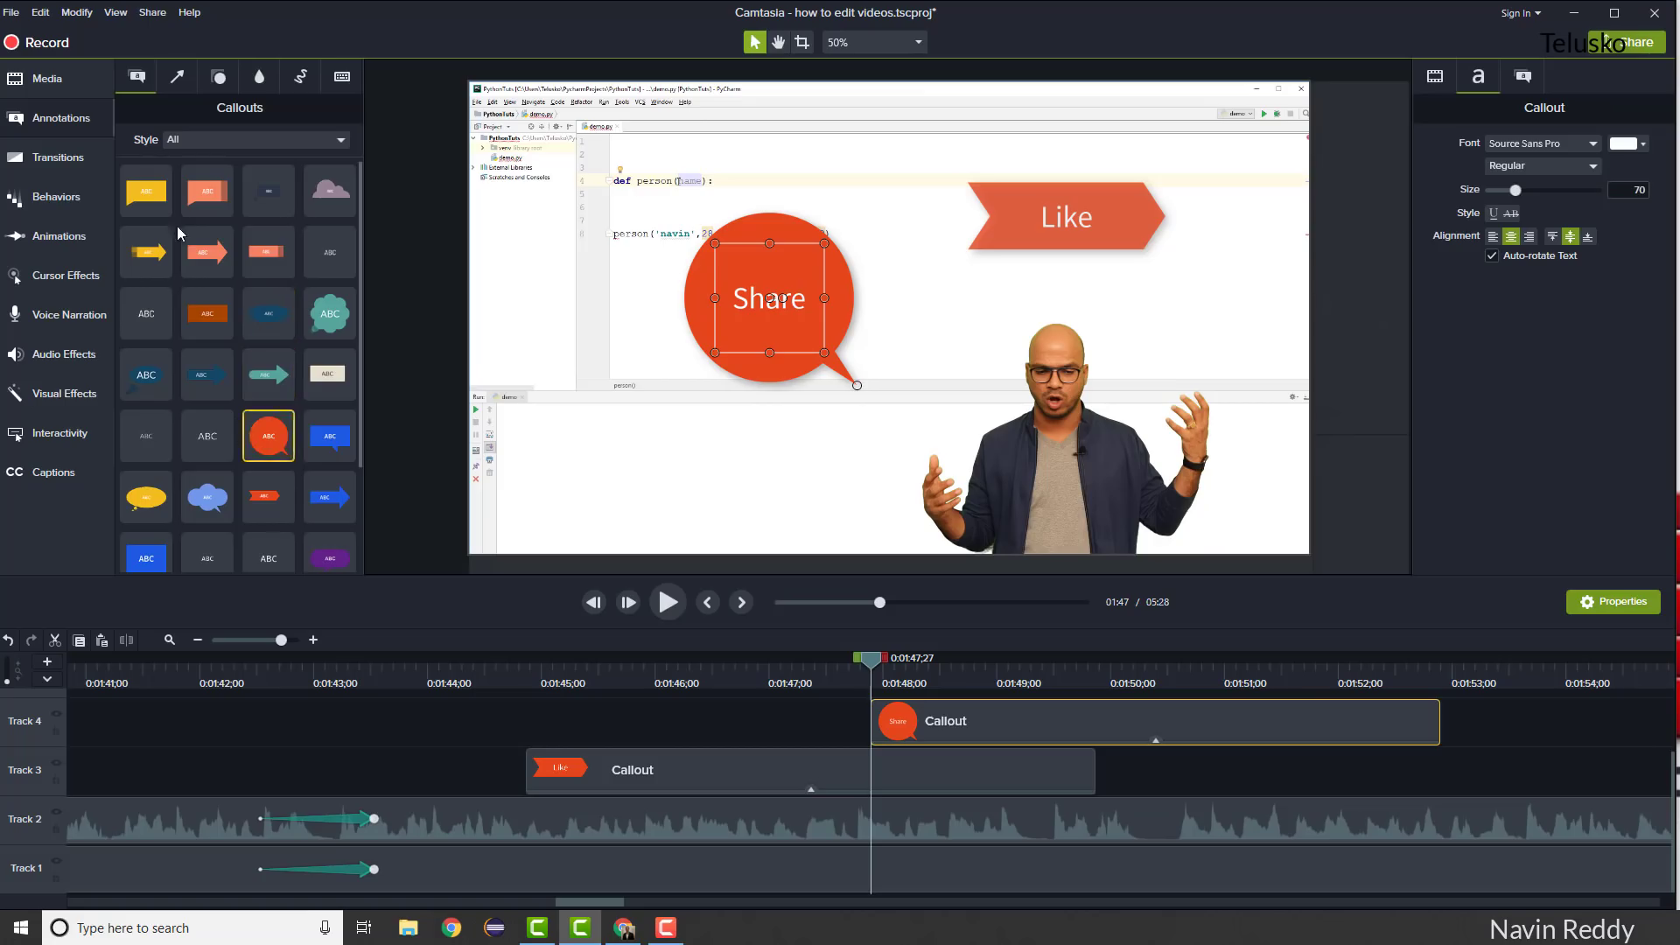
Apply the Pop Up behavior to the Share callout and preview it.
left_click(74, 198)
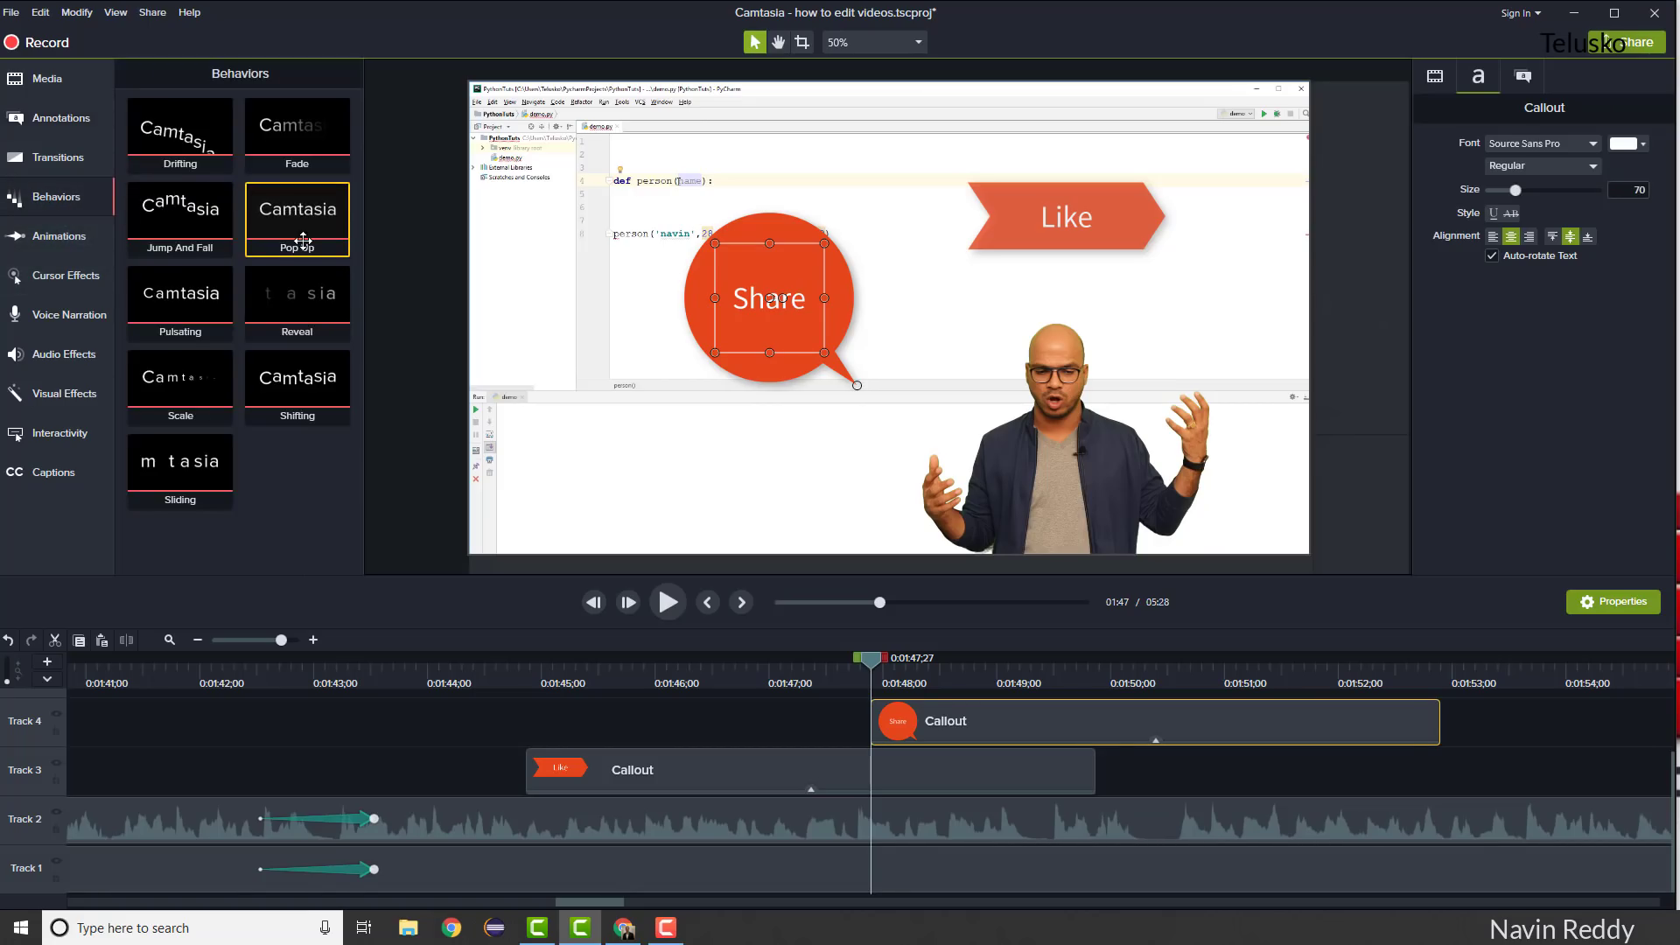
left_click_drag(270, 209, 963, 722)
key("space")
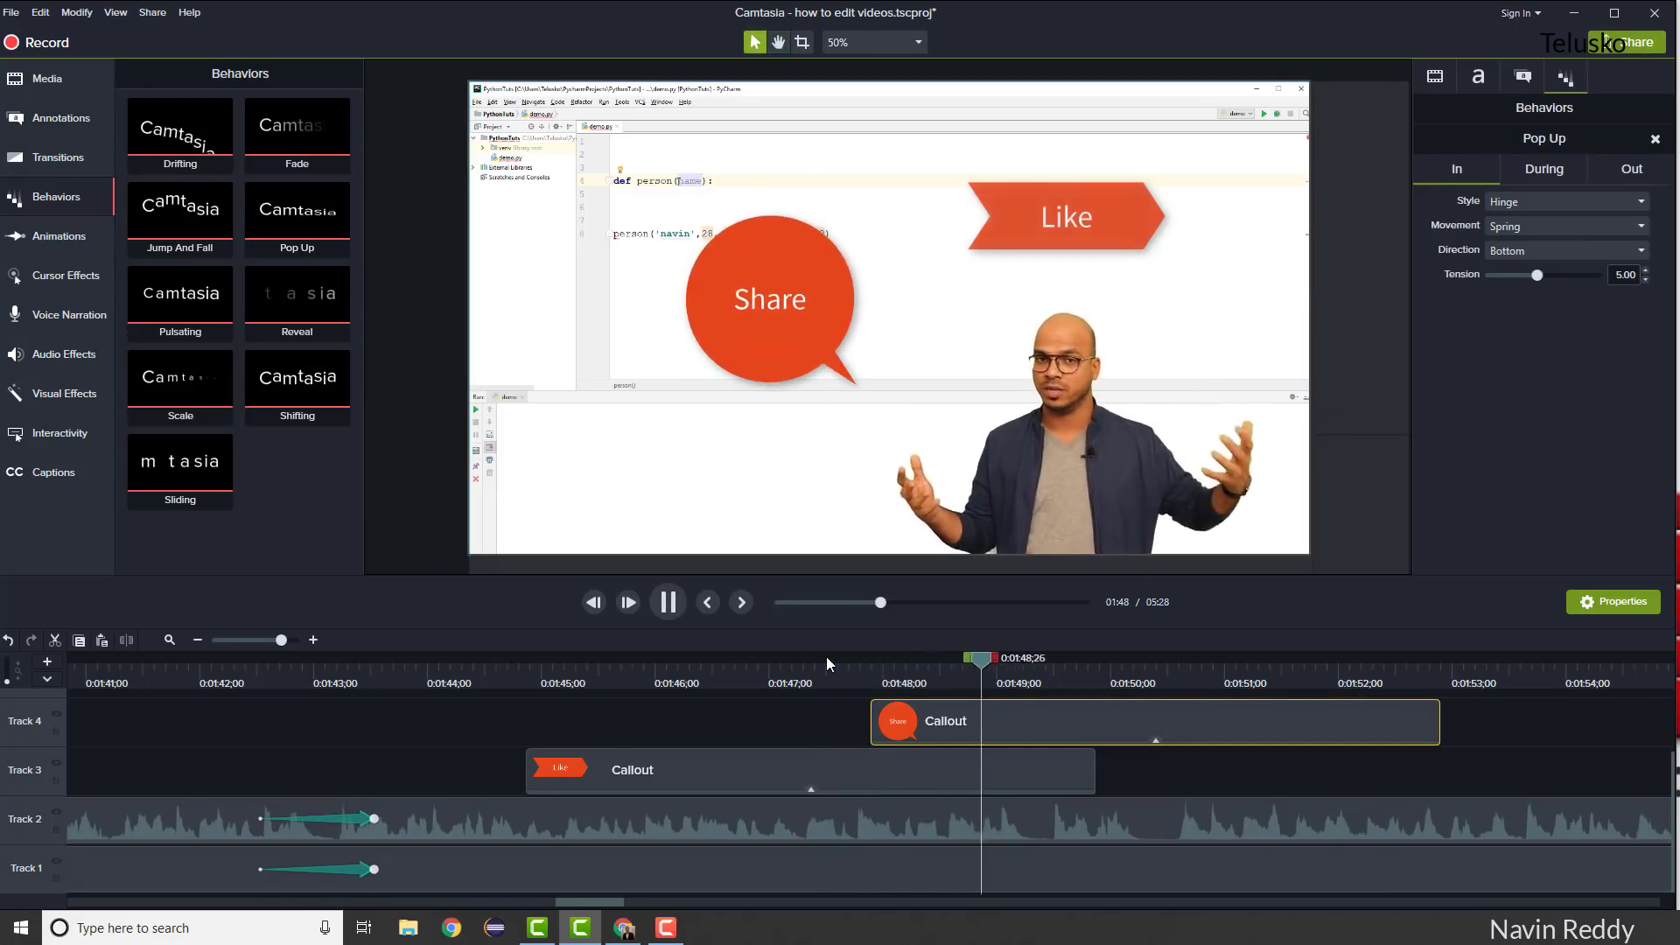
key("space")
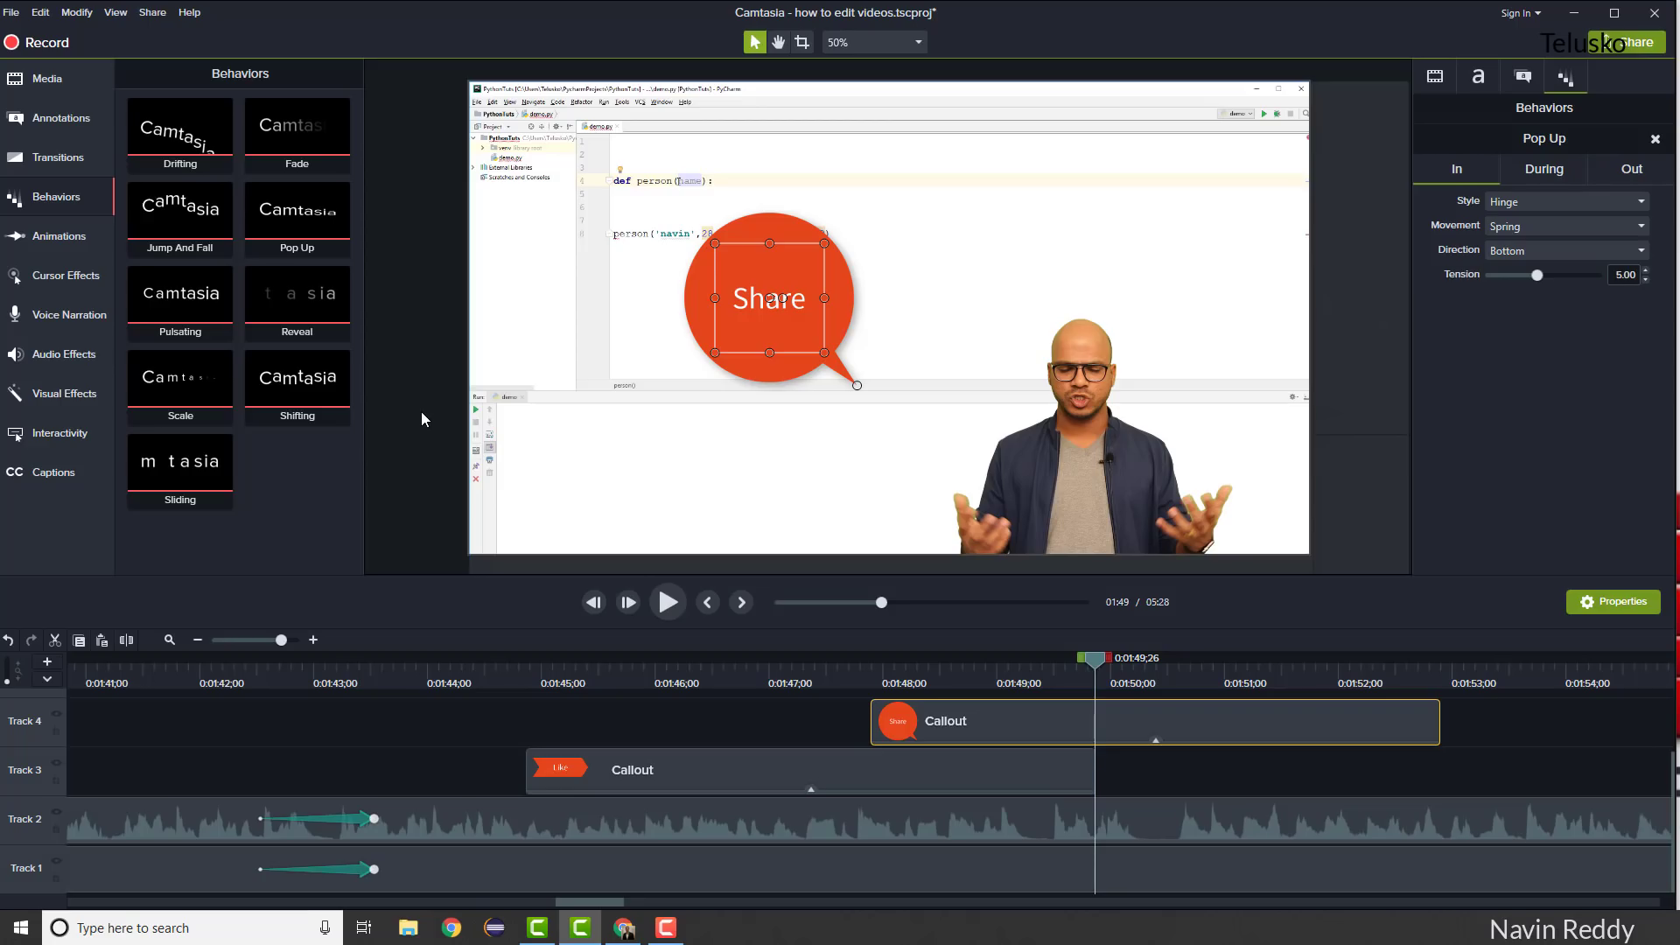
left_click(157, 14)
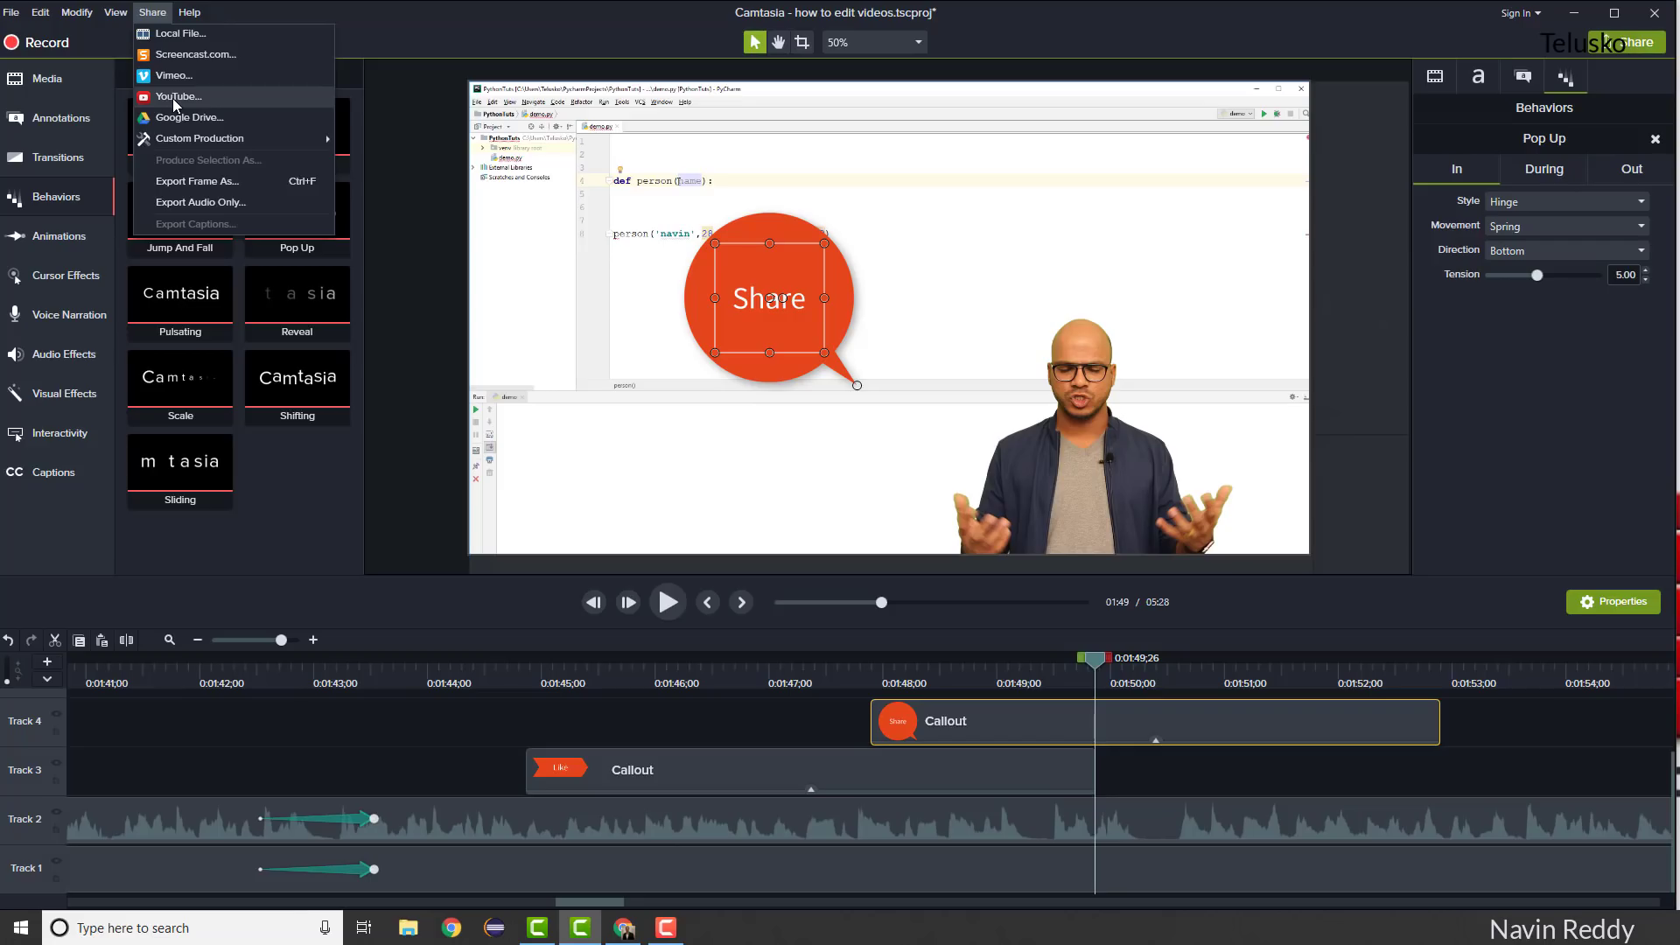
left_click(199, 33)
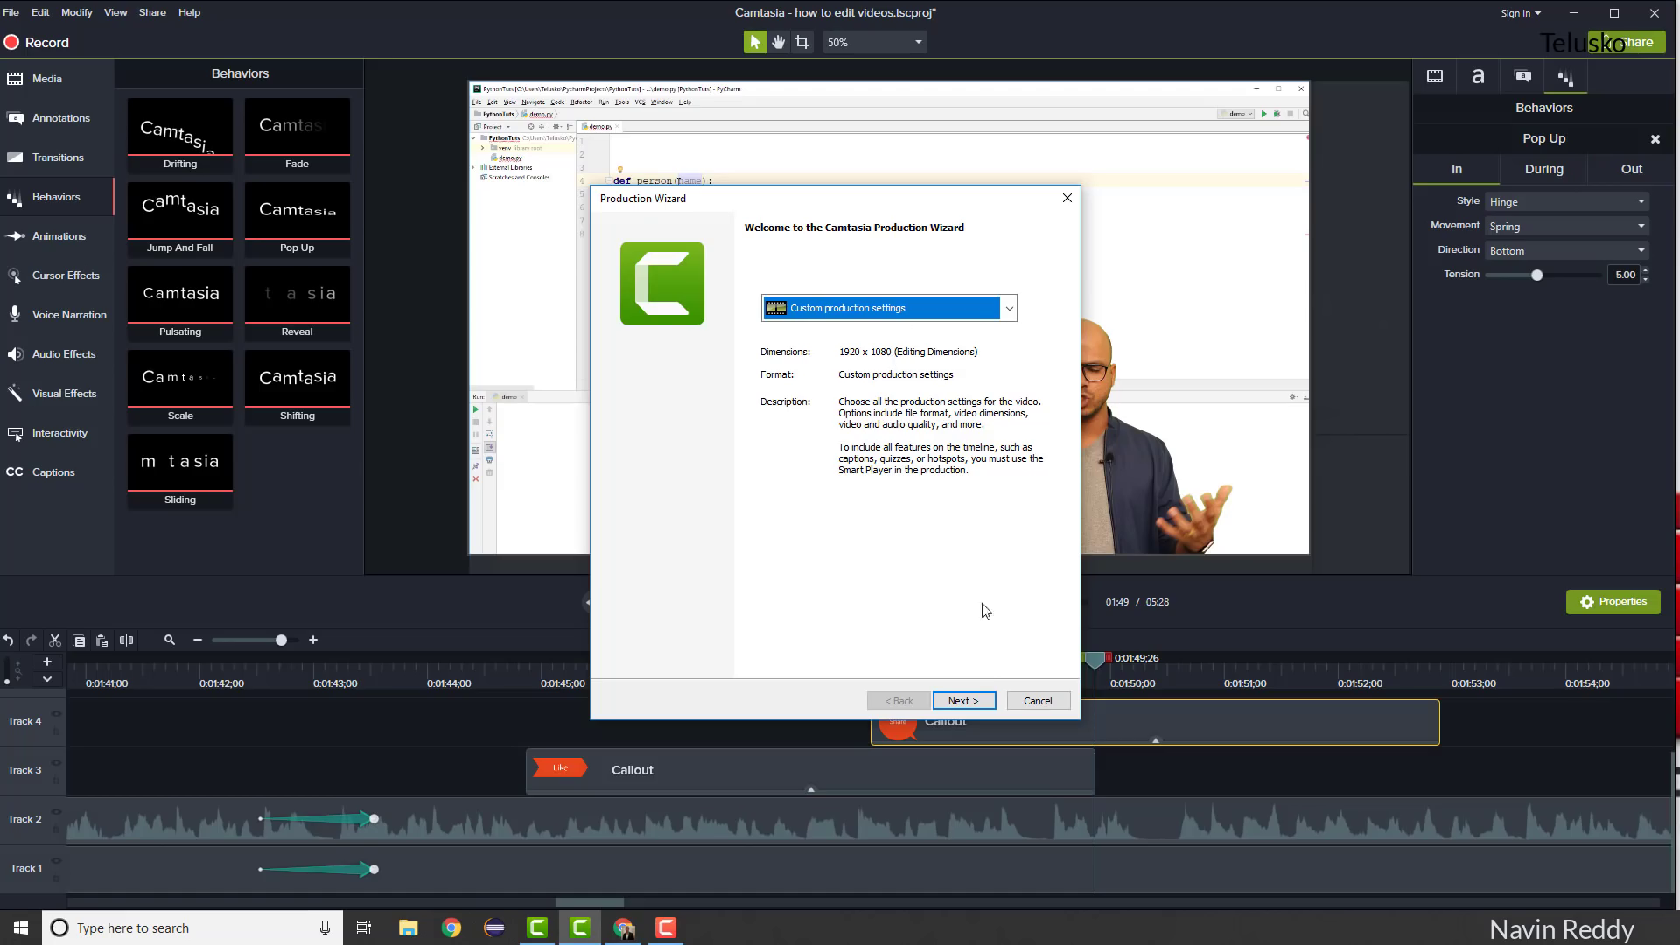
left_click(966, 700)
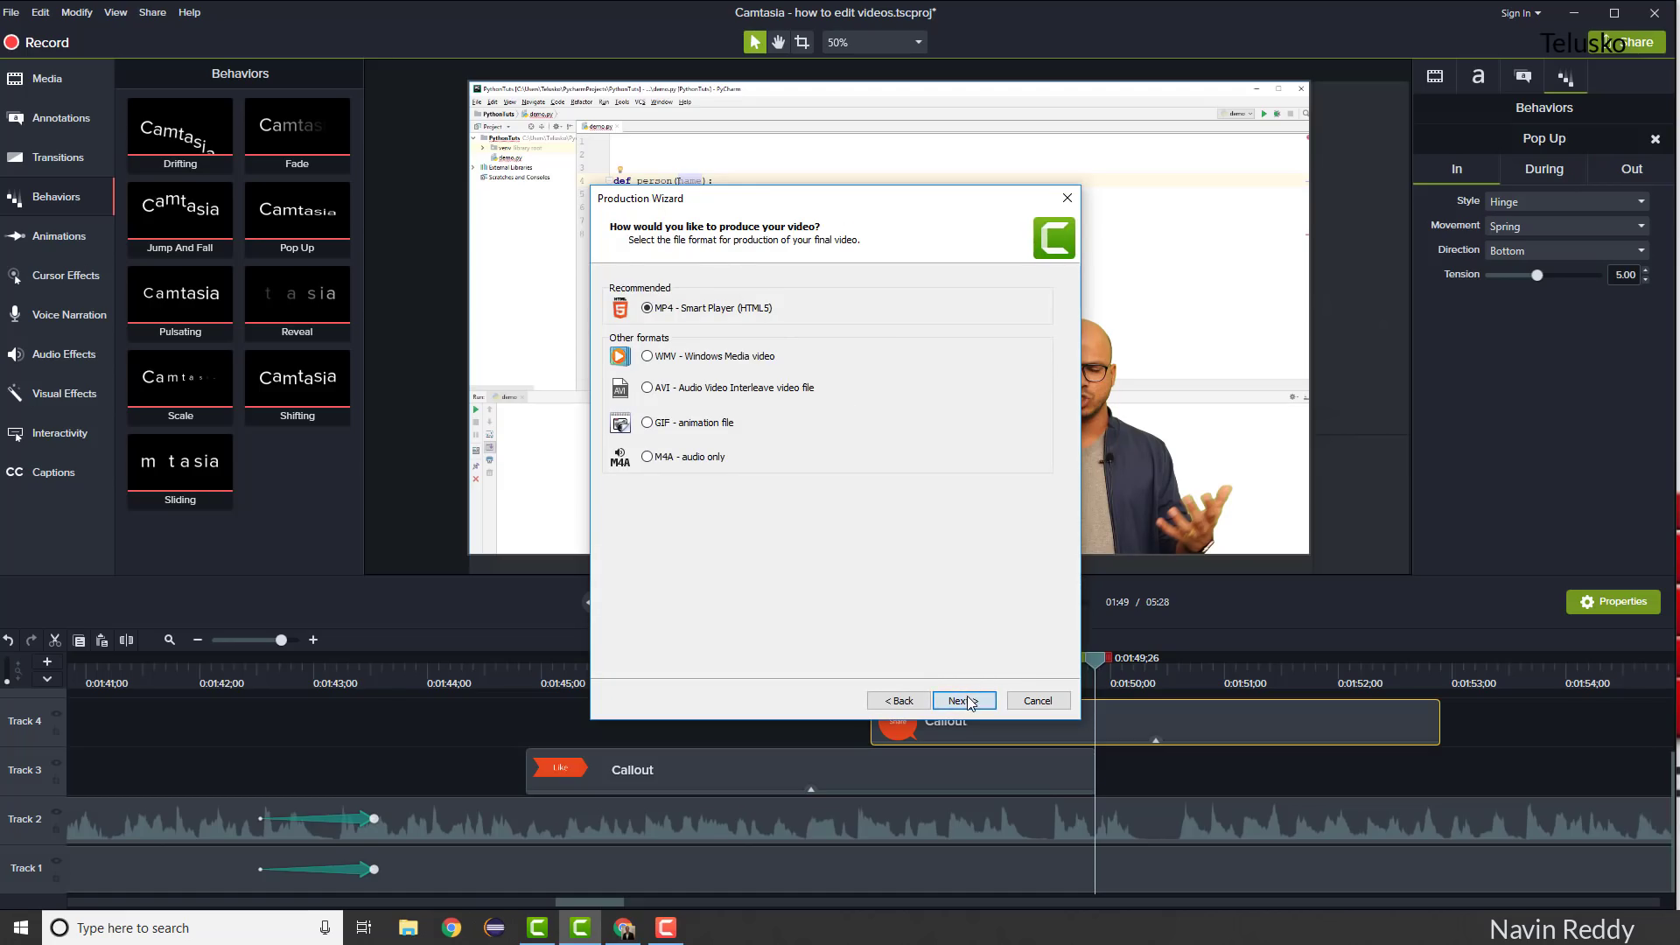
left_click(969, 699)
left_click(969, 700)
left_click(970, 700)
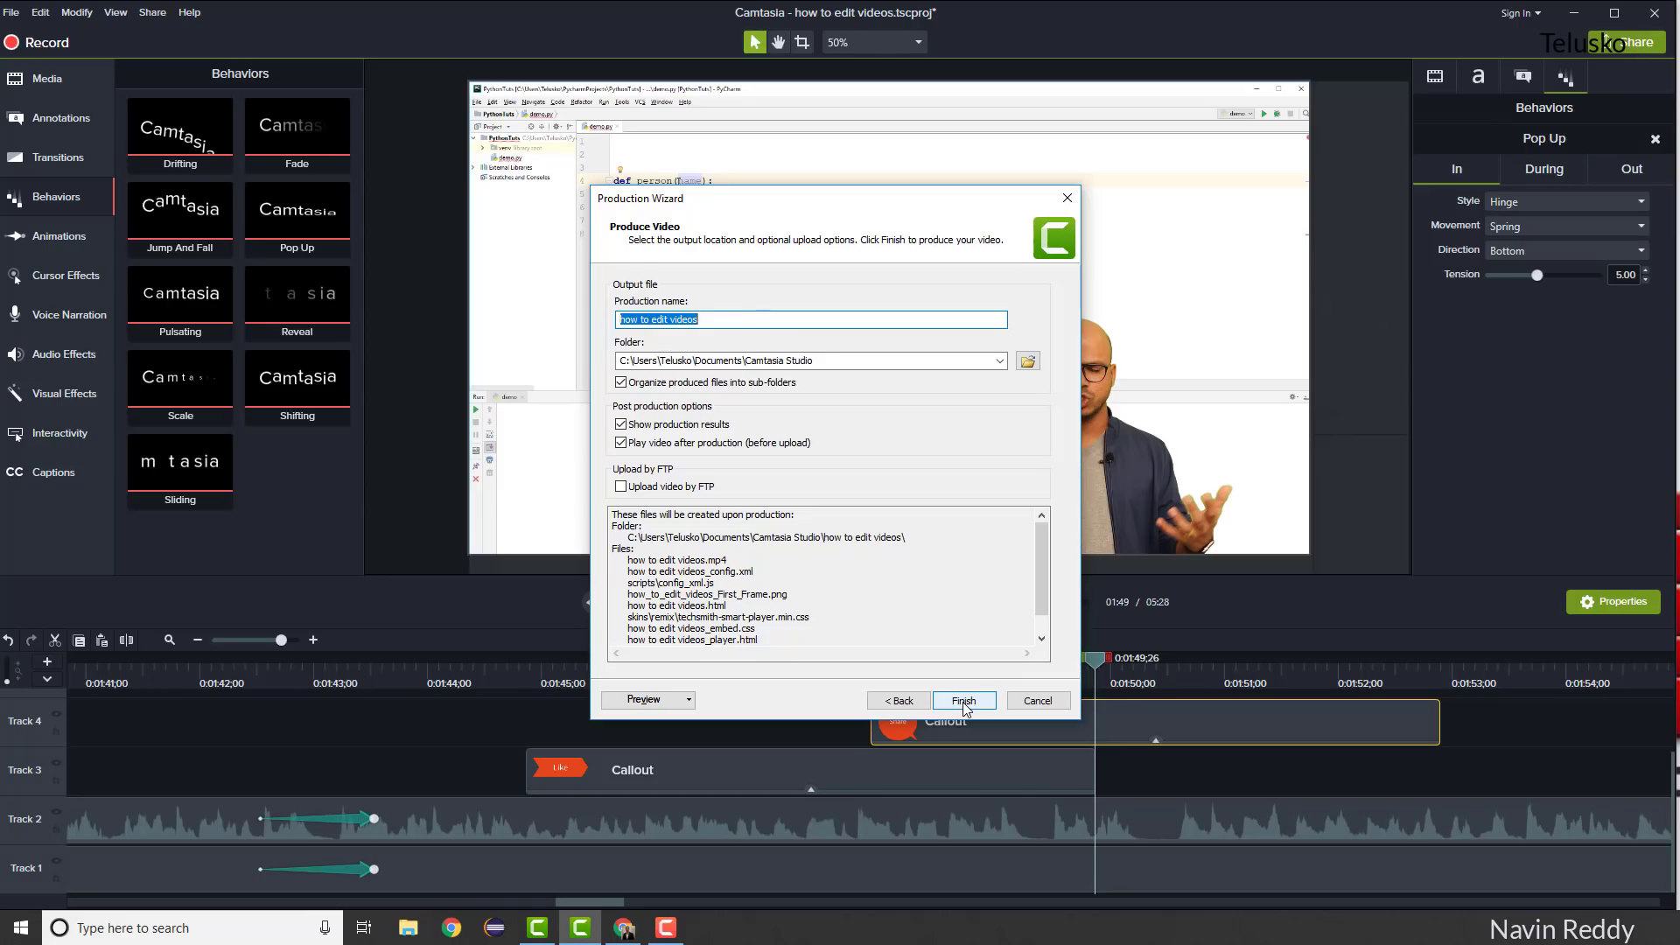
left_click(1036, 701)
left_click(752, 717)
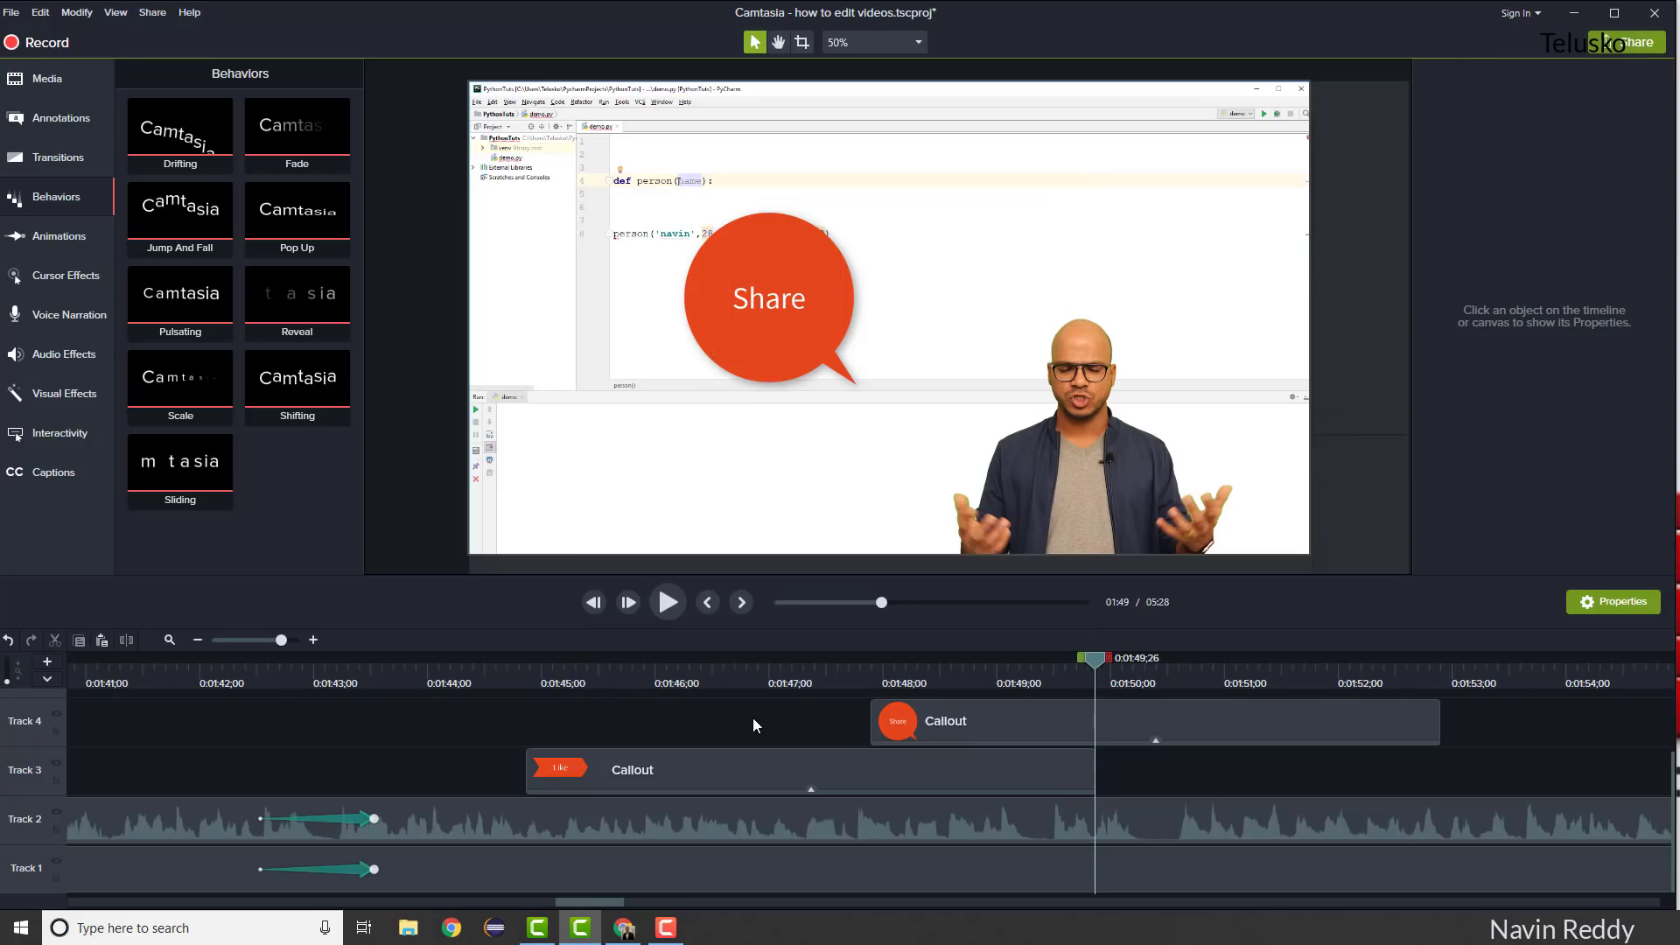